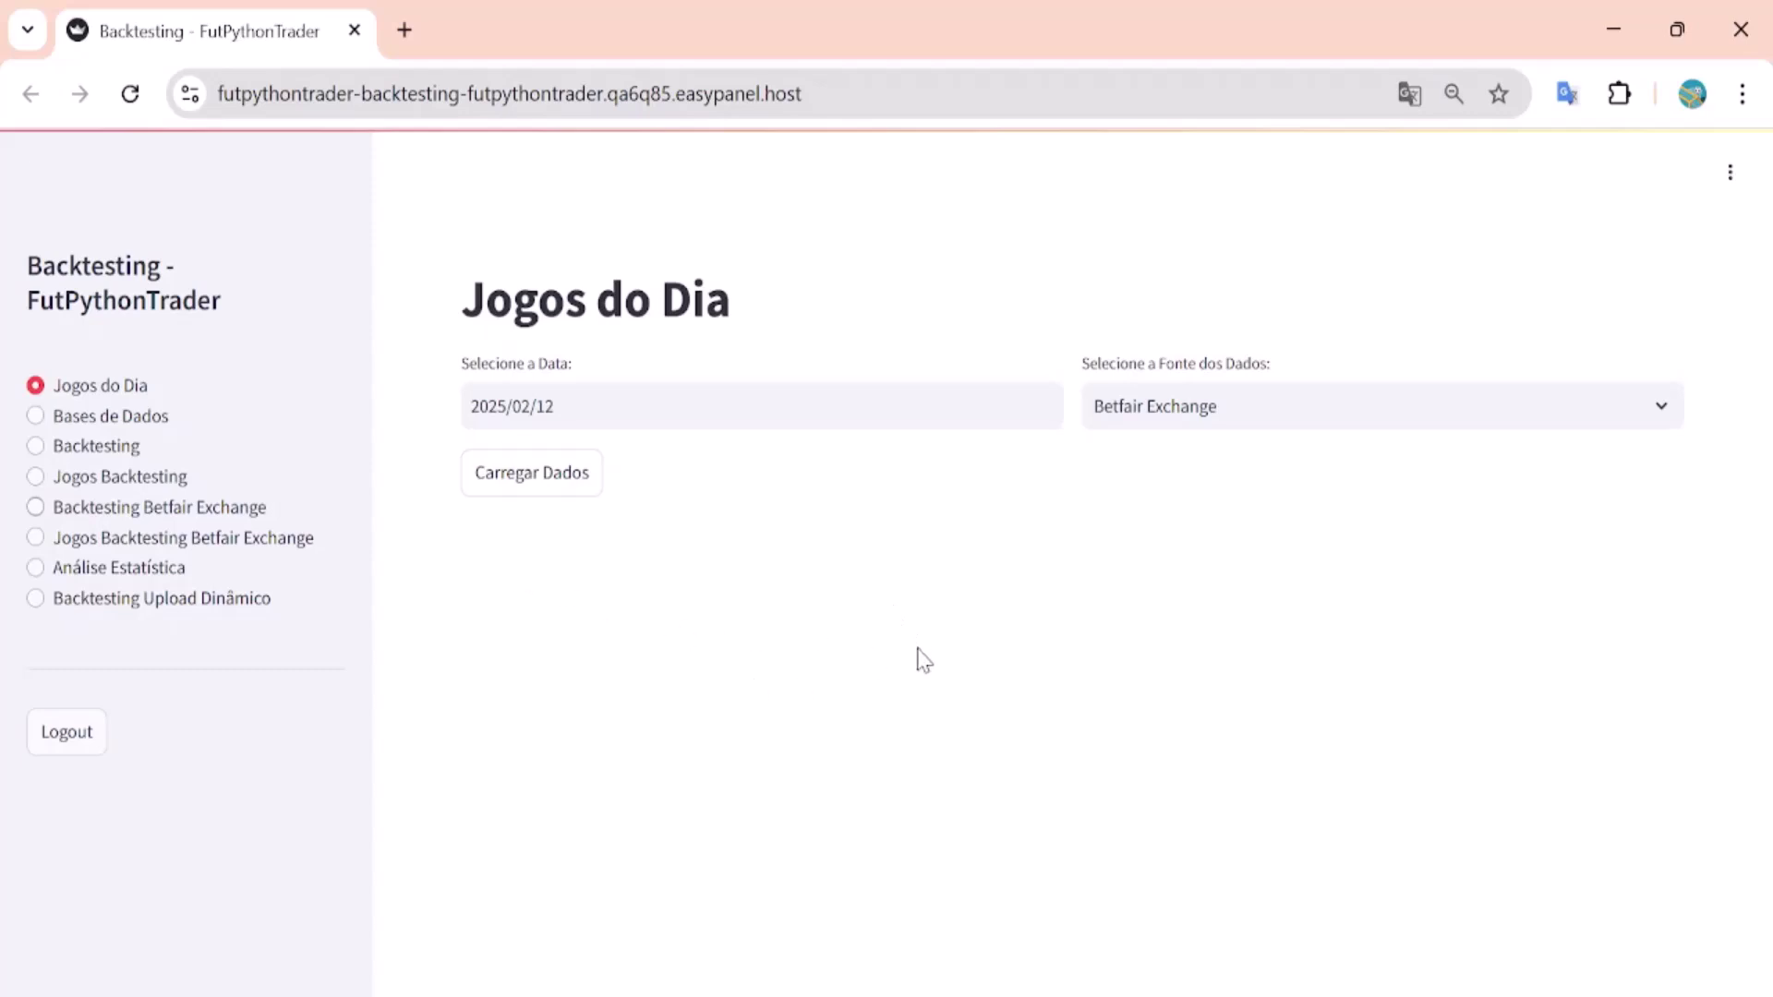
# Step: Open the Backtesting page and check the available backtesting types, keeping Manual selected
pyautogui.click(115, 450)
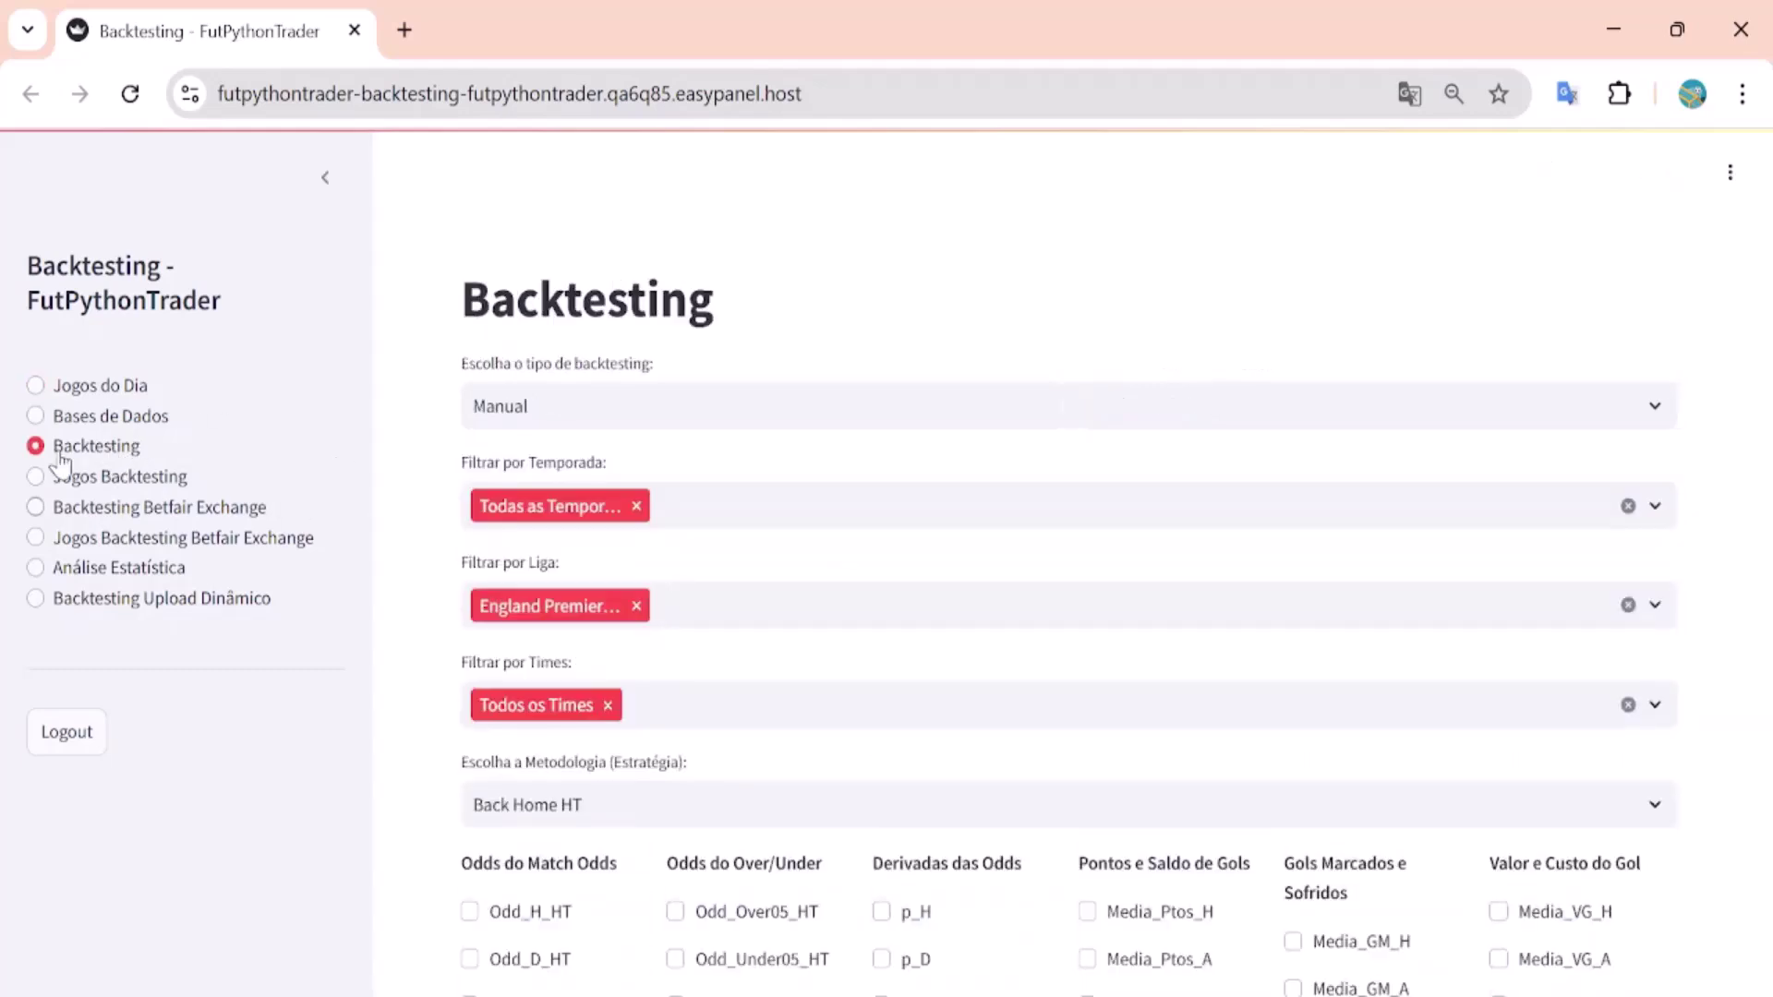
pyautogui.click(654, 417)
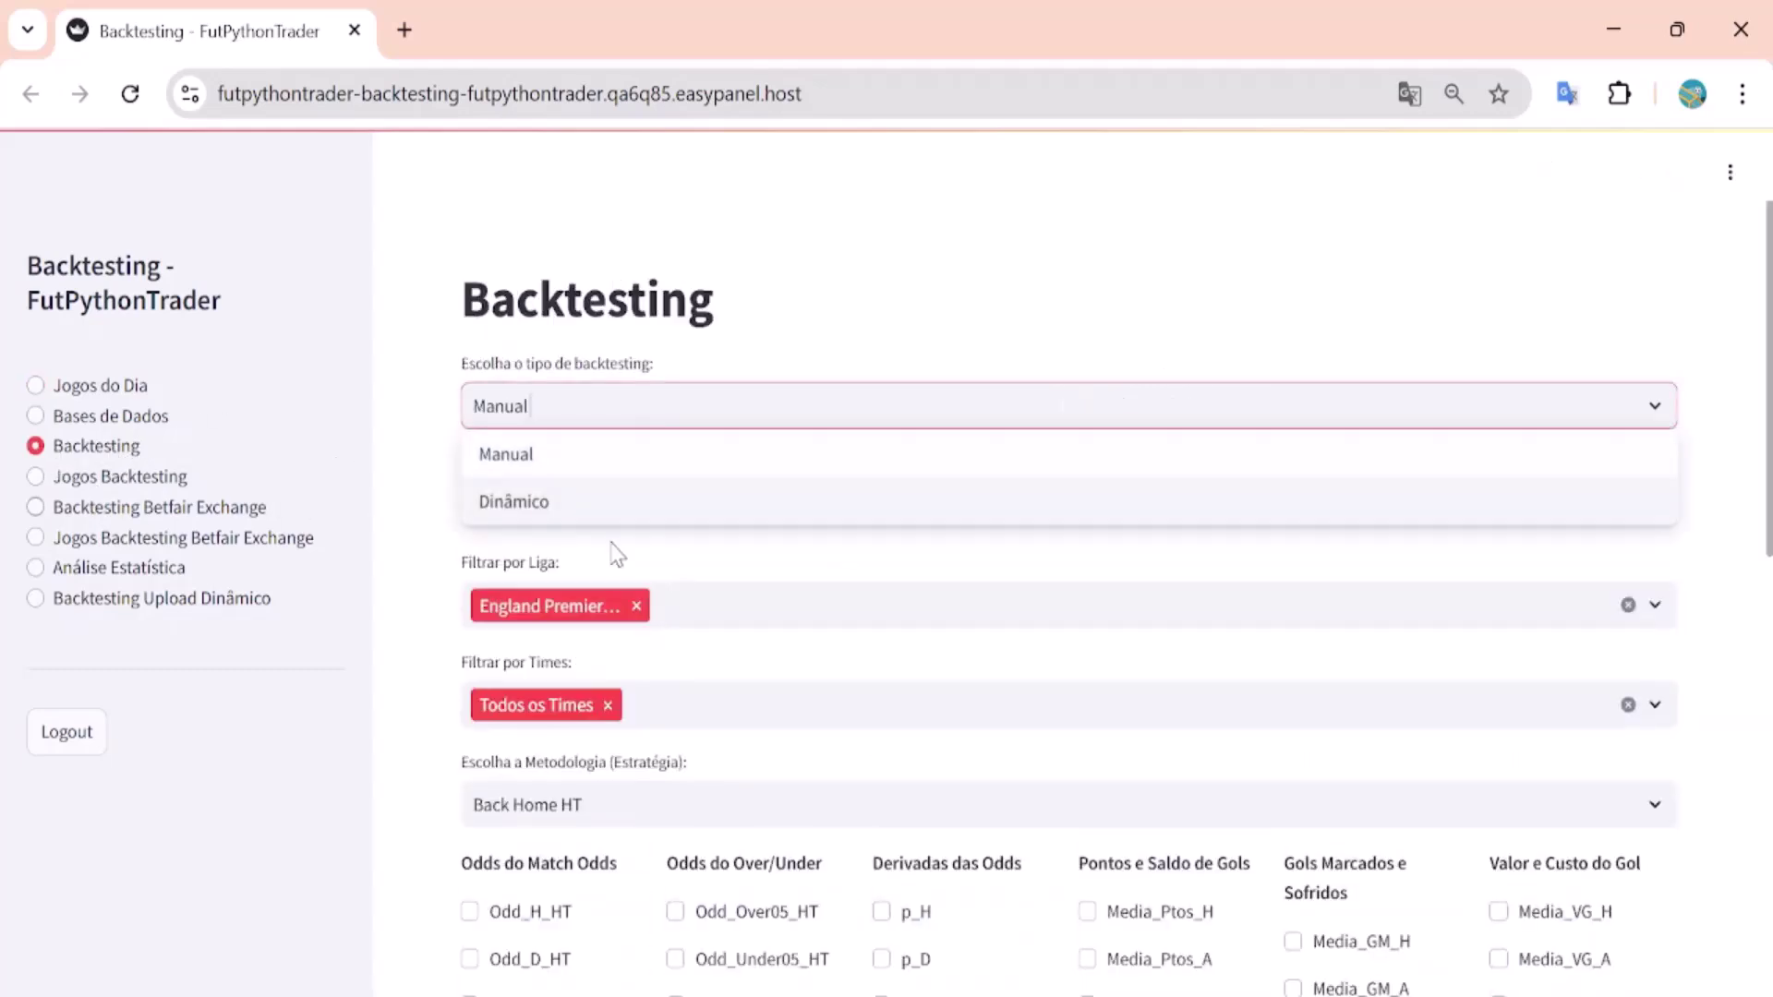
pyautogui.click(794, 367)
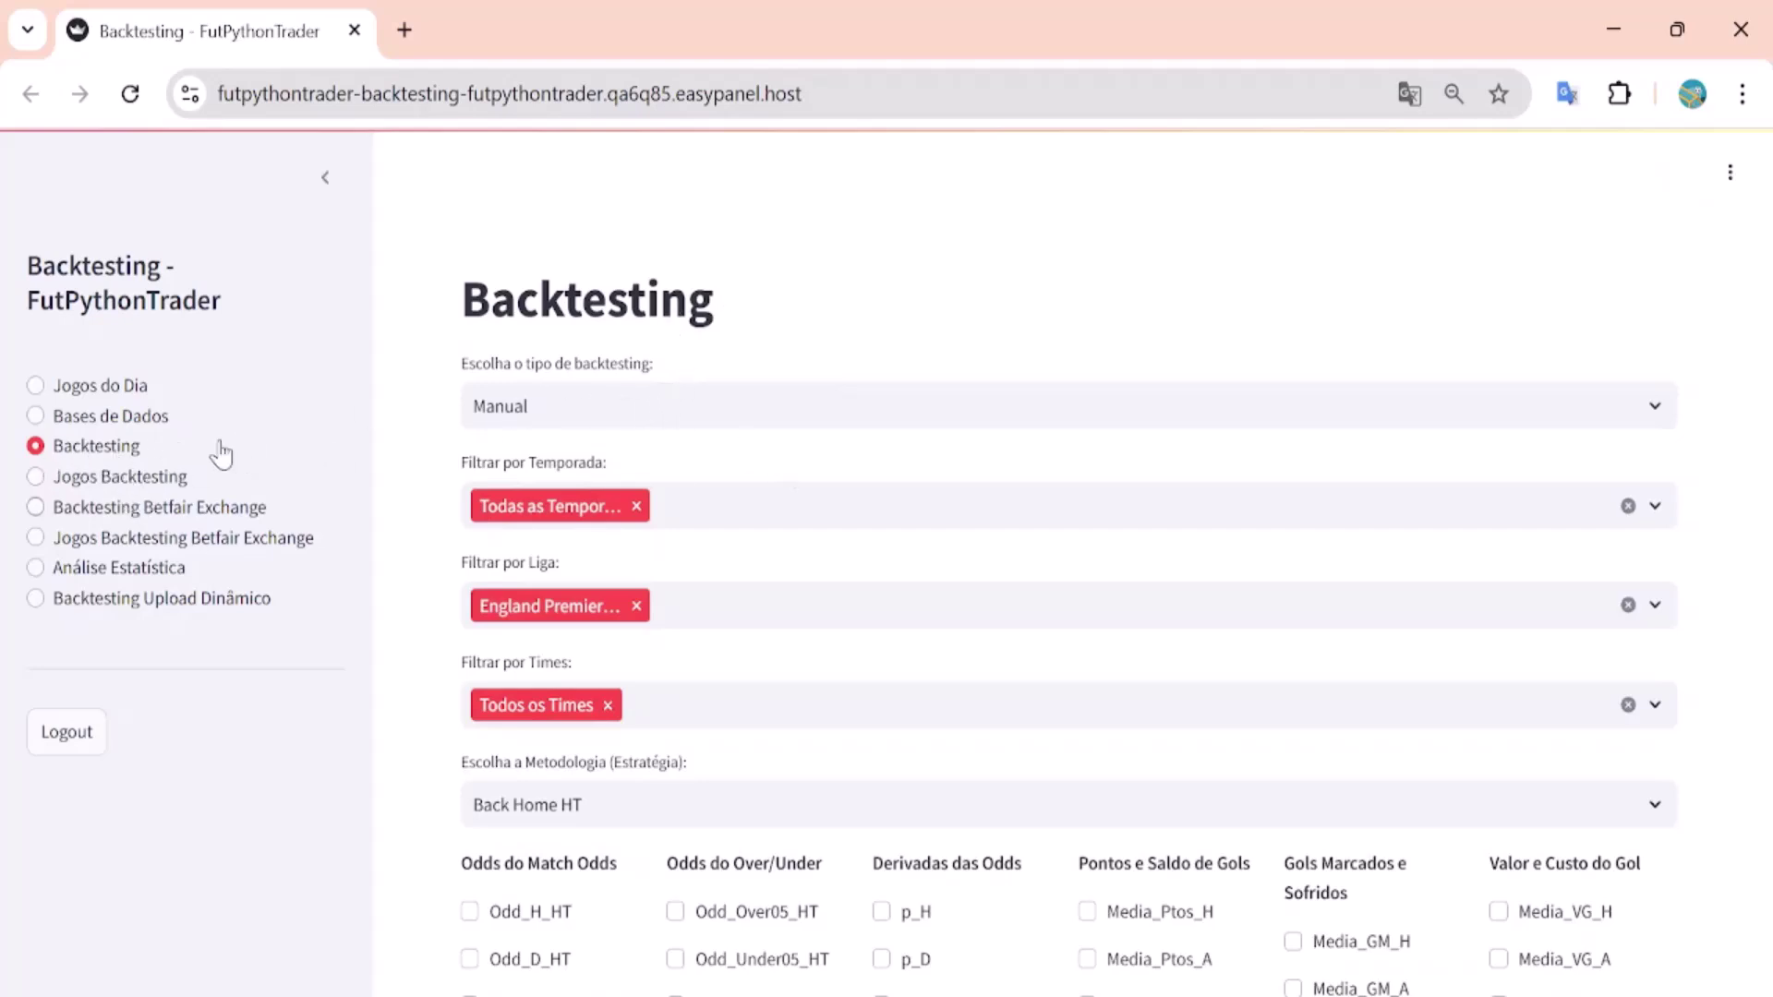
pyautogui.click(845, 398)
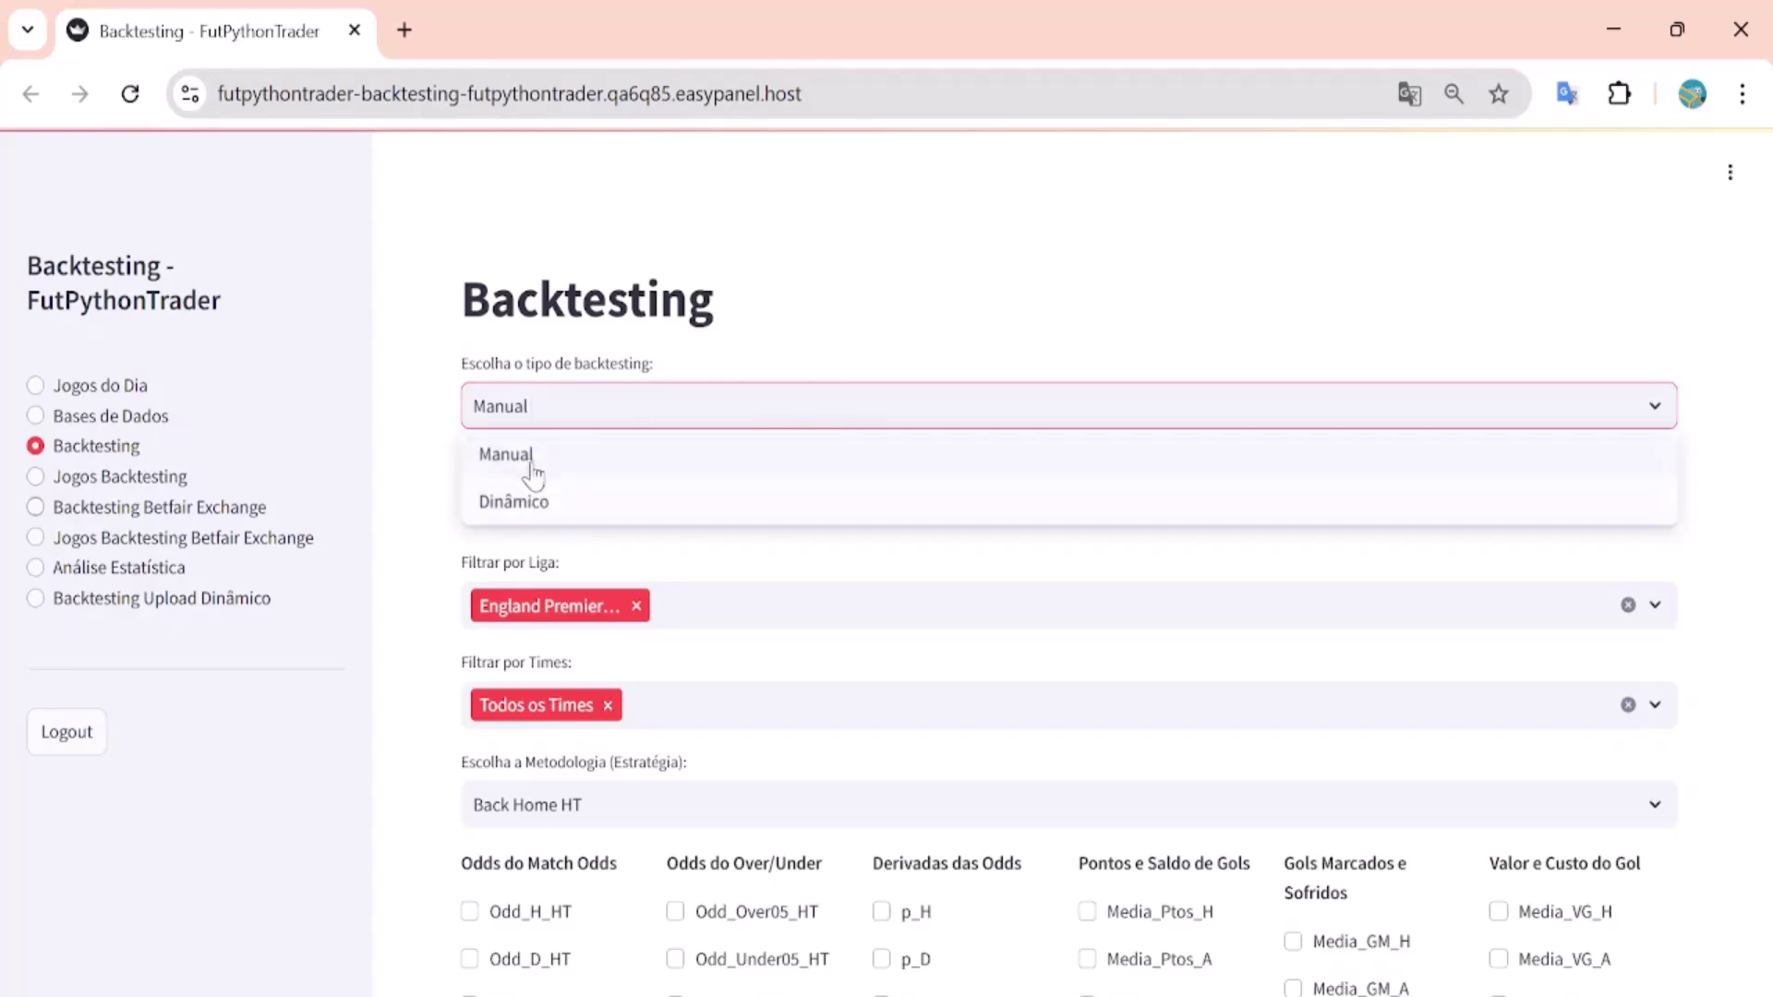
pyautogui.click(917, 308)
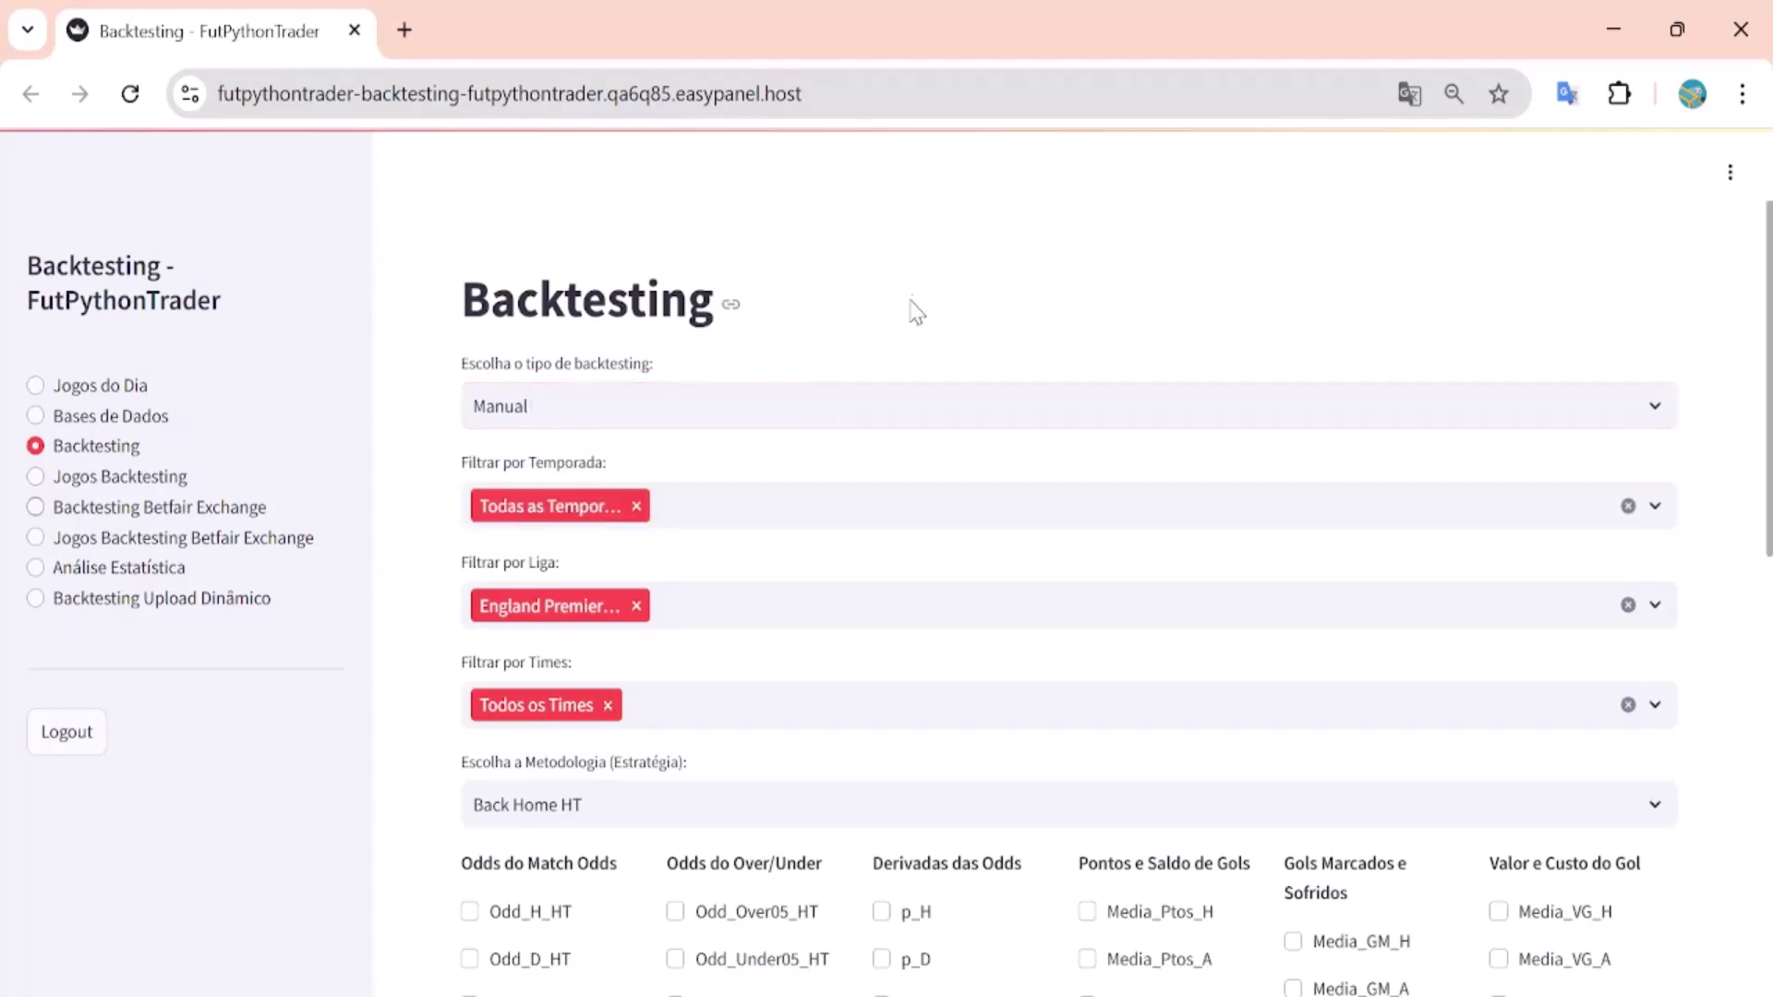
# Step: Examine the manual backtest's filters, strategy field and the full set of selectable variables
pyautogui.scroll(-5, 790, 400)
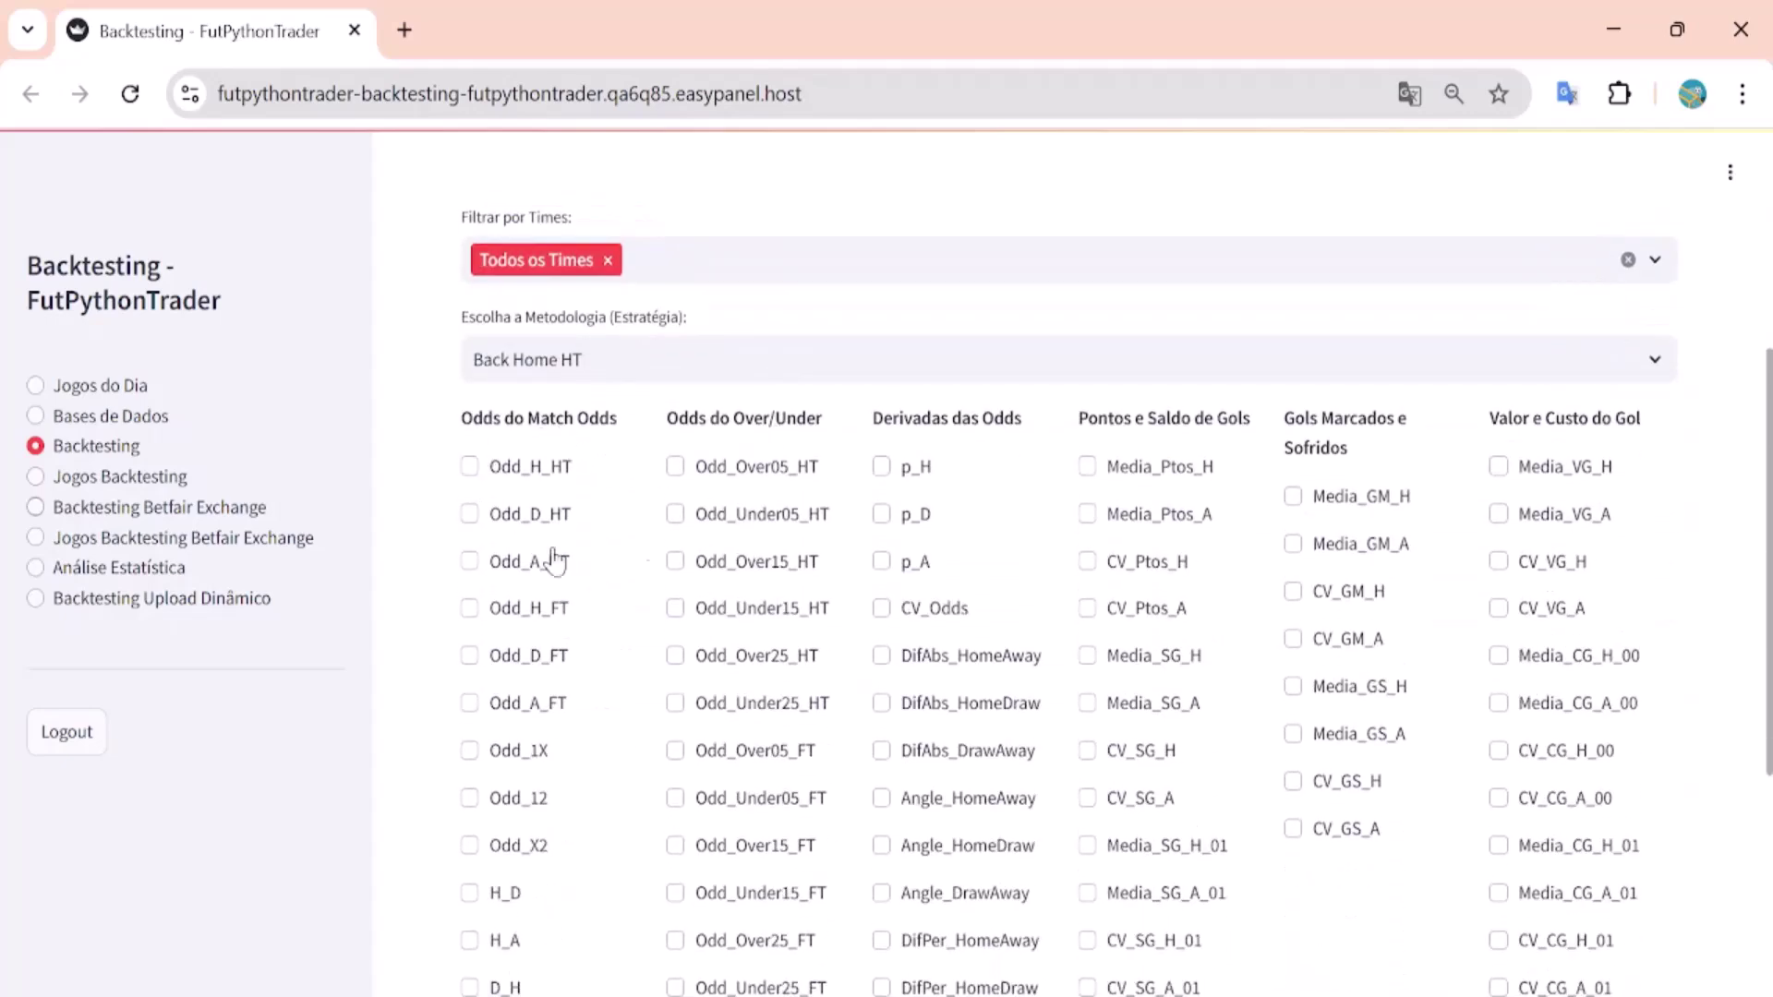
pyautogui.scroll(-3, 637, 510)
pyautogui.scroll(-2, 1286, 490)
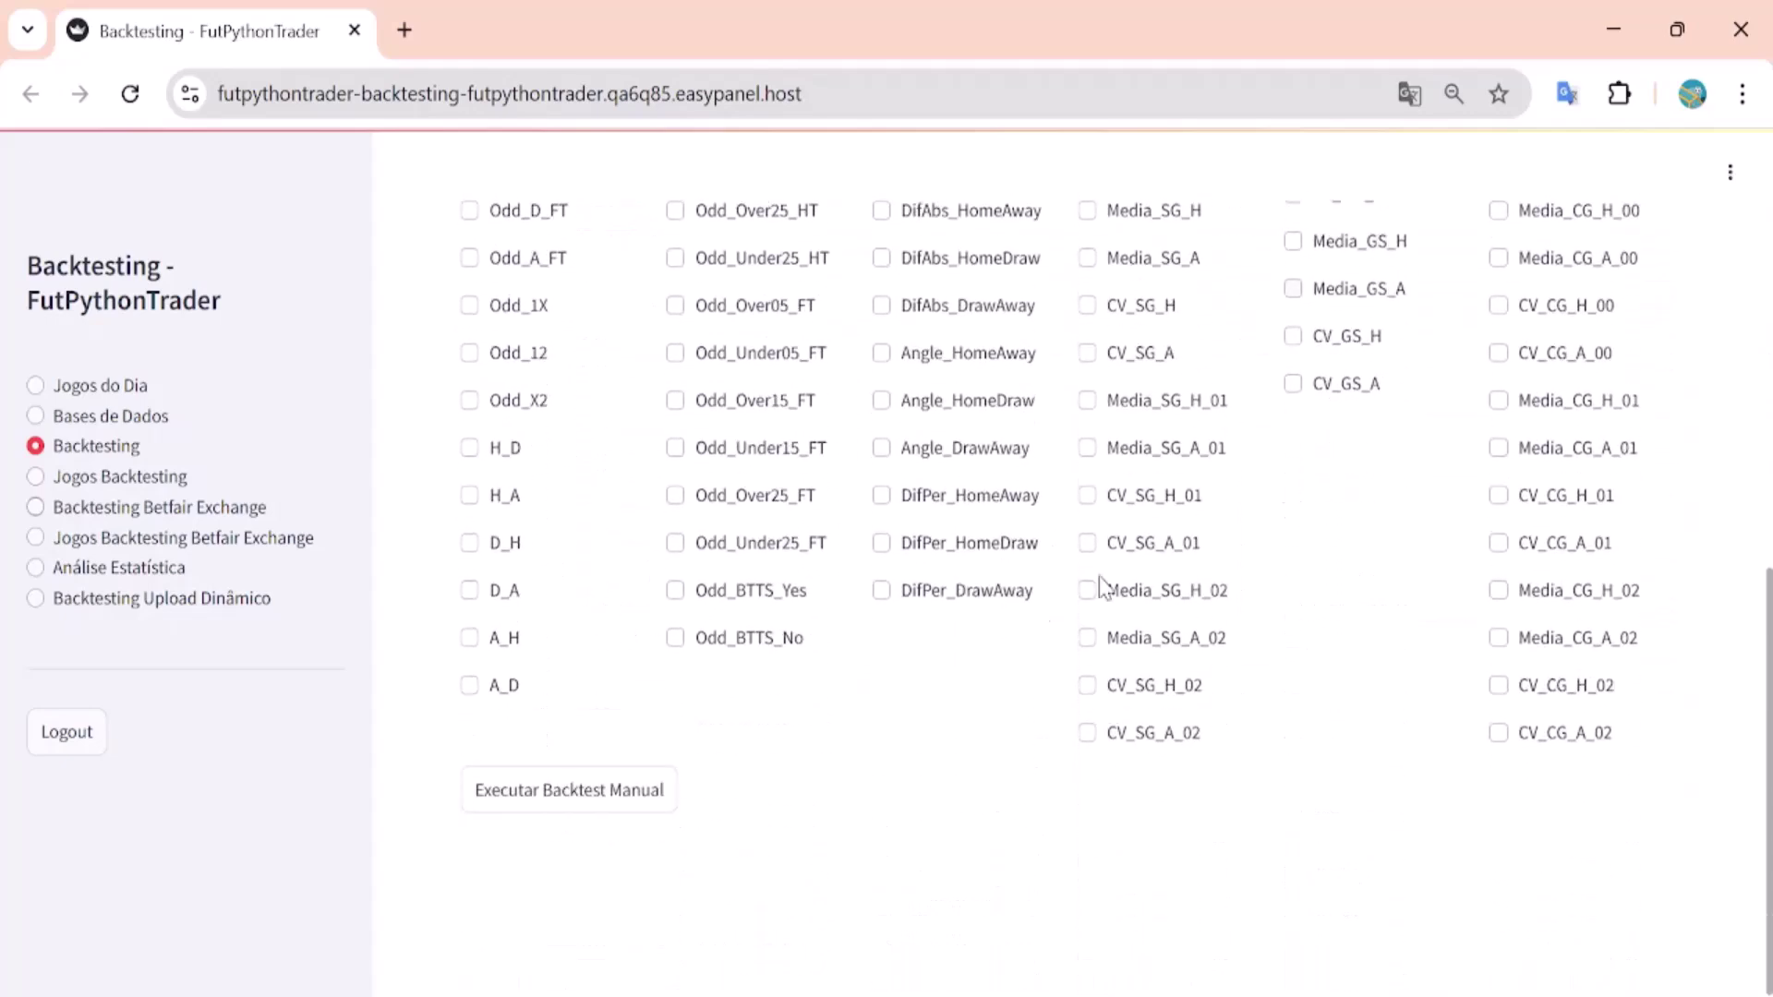
pyautogui.click(554, 790)
pyautogui.scroll(8, 669, 688)
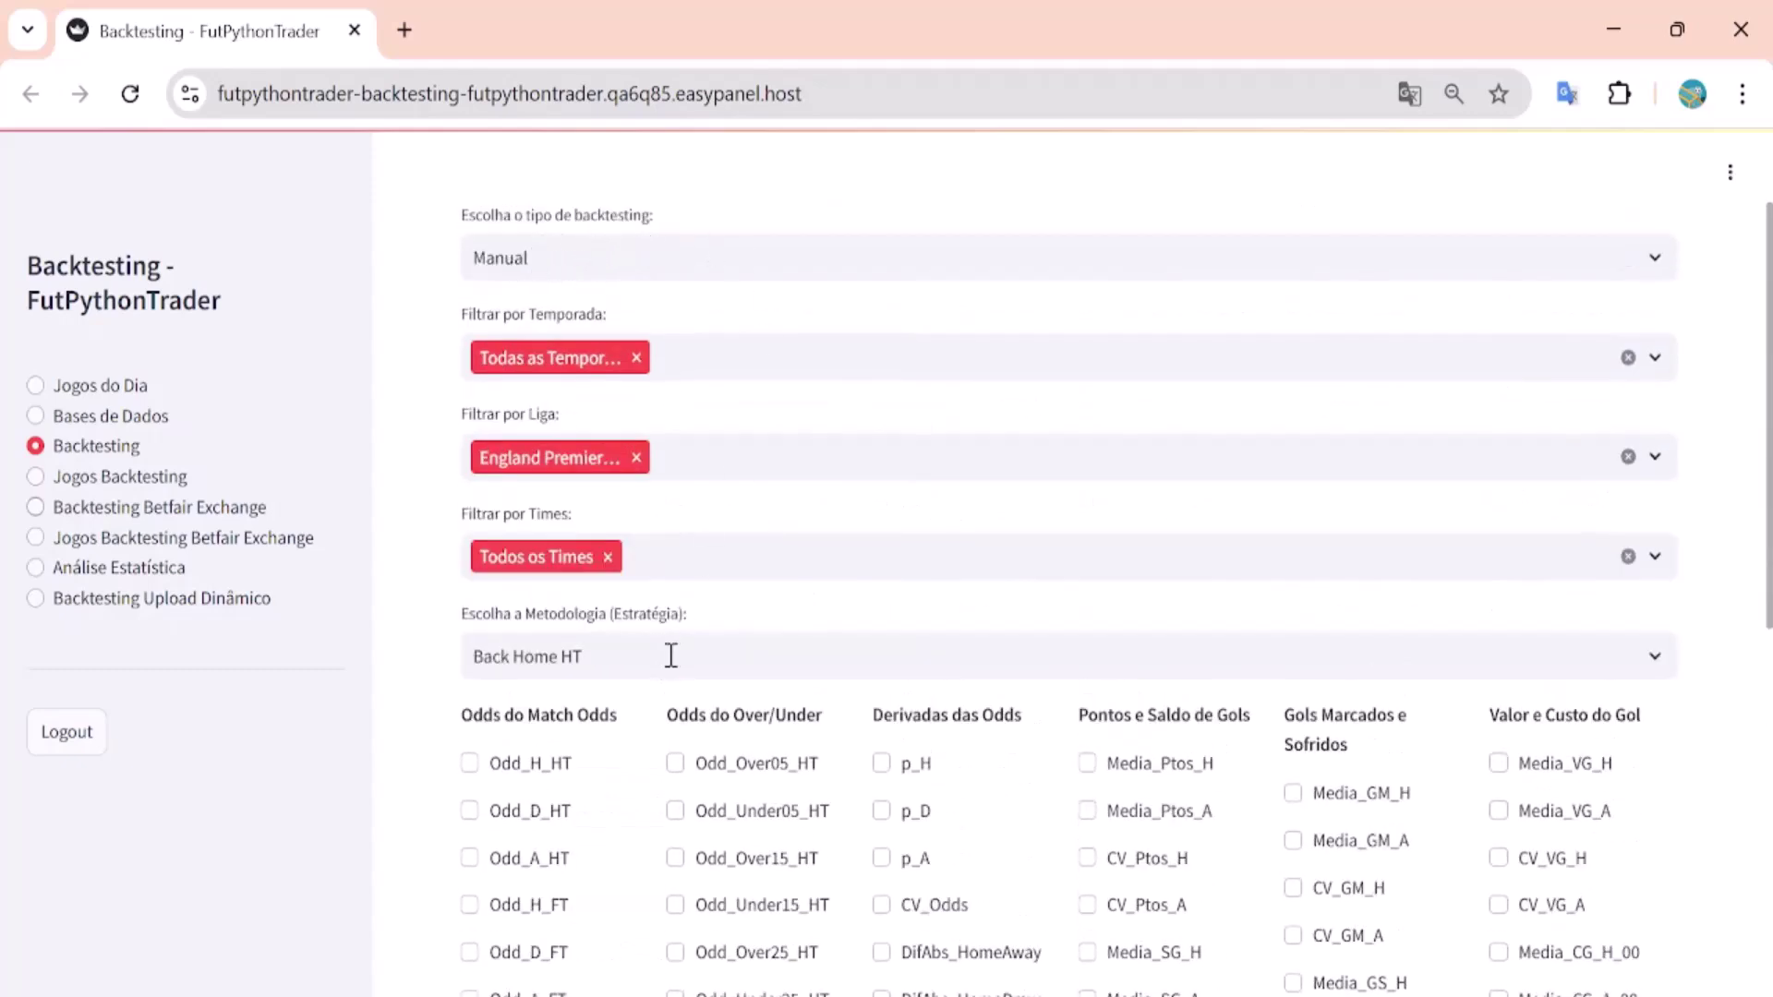
pyautogui.scroll(-5, 650, 640)
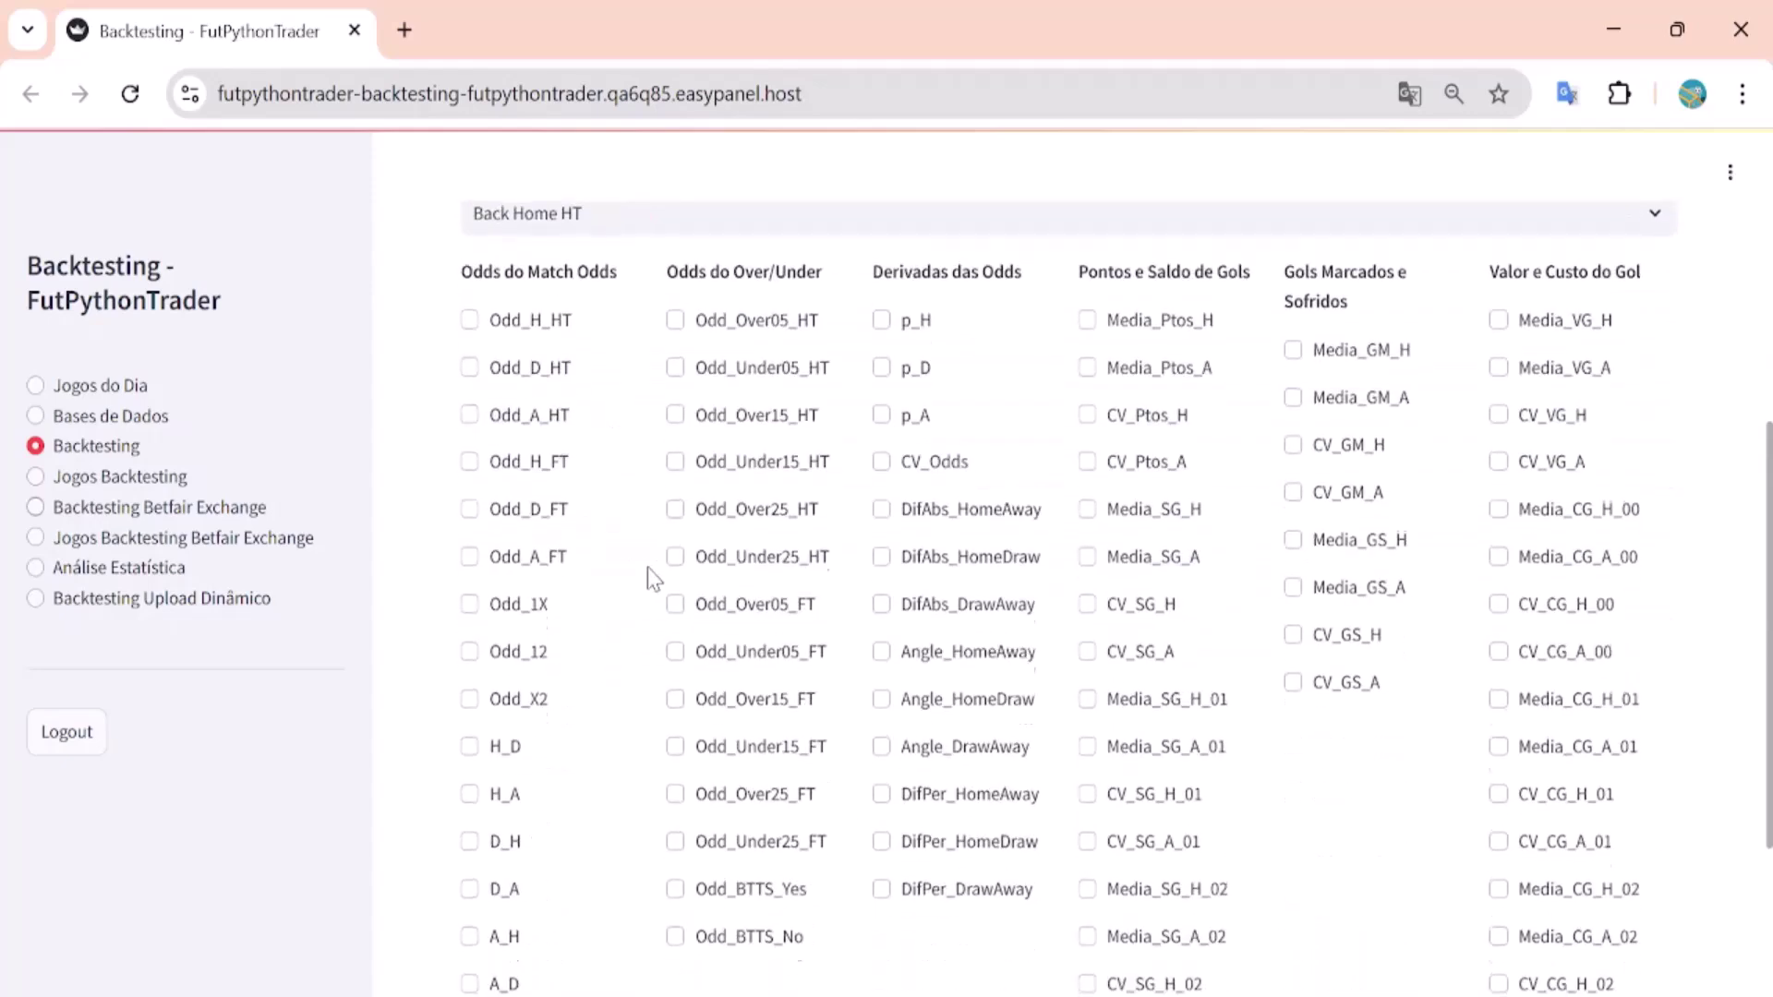
pyautogui.scroll(2, 646, 567)
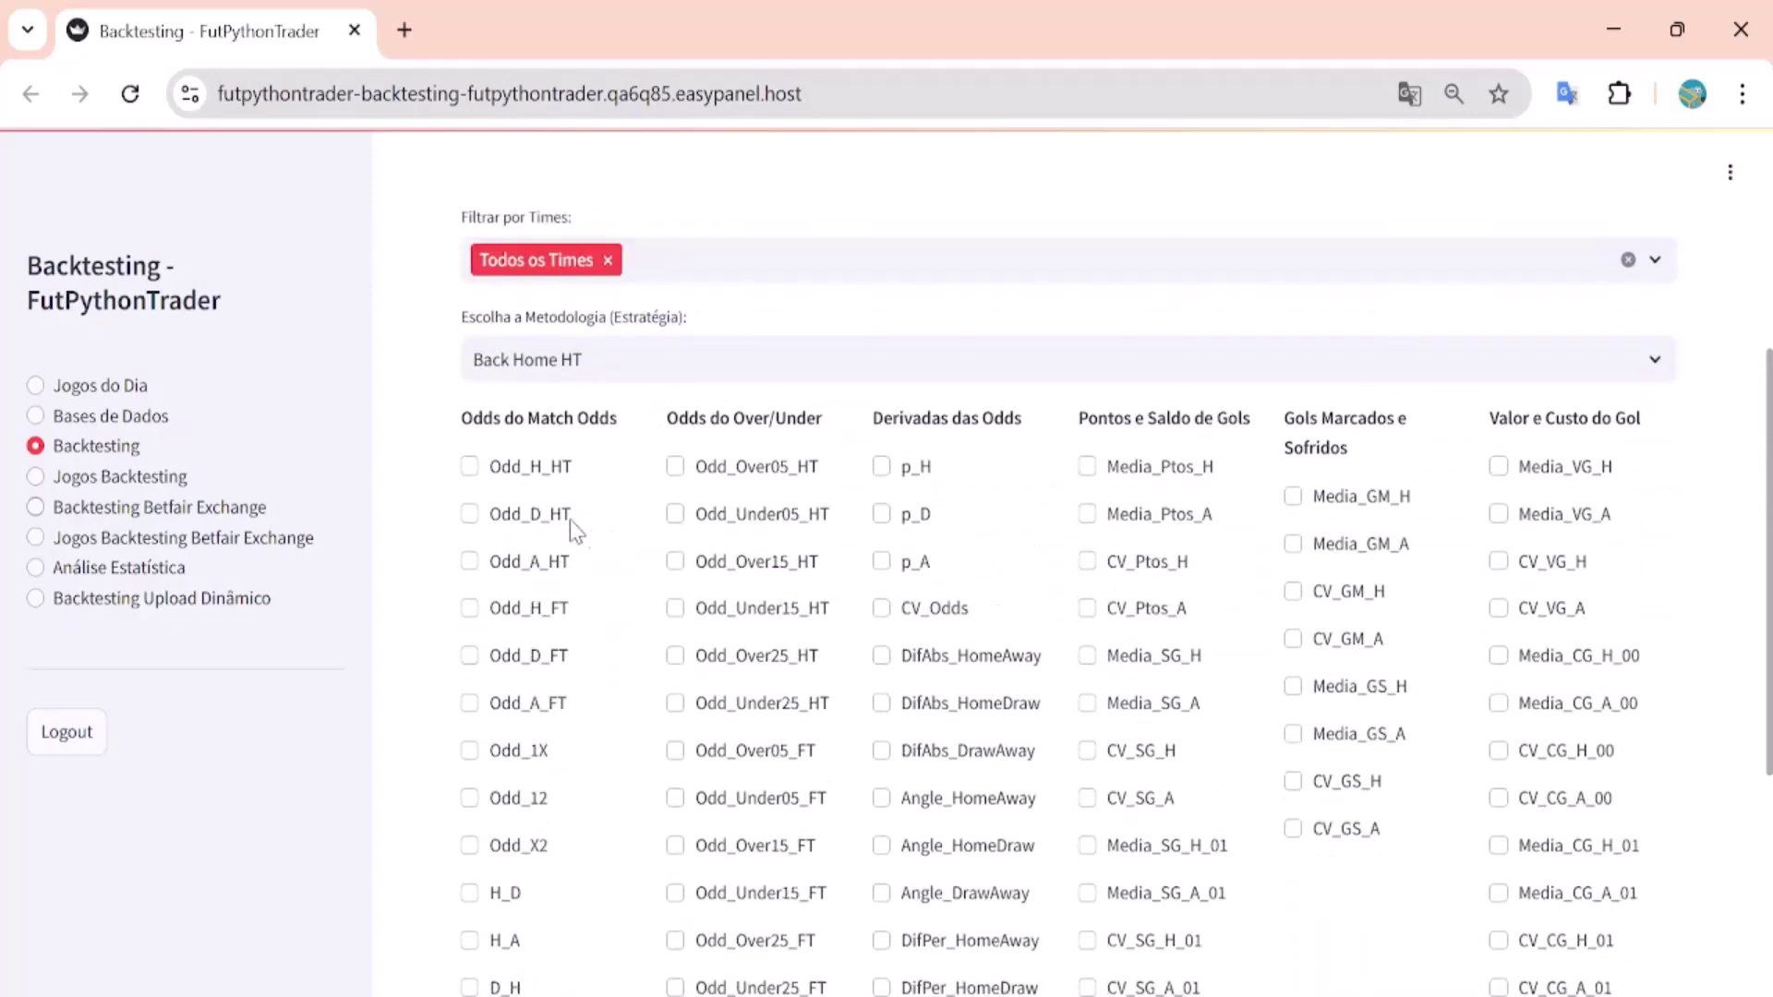
# Step: Select Odd_H_HT, Odd_Over25_FT and Odd_BTTS_Yes as the variables for the manual backtest
pyautogui.click(536, 472)
pyautogui.scroll(-2, 600, 829)
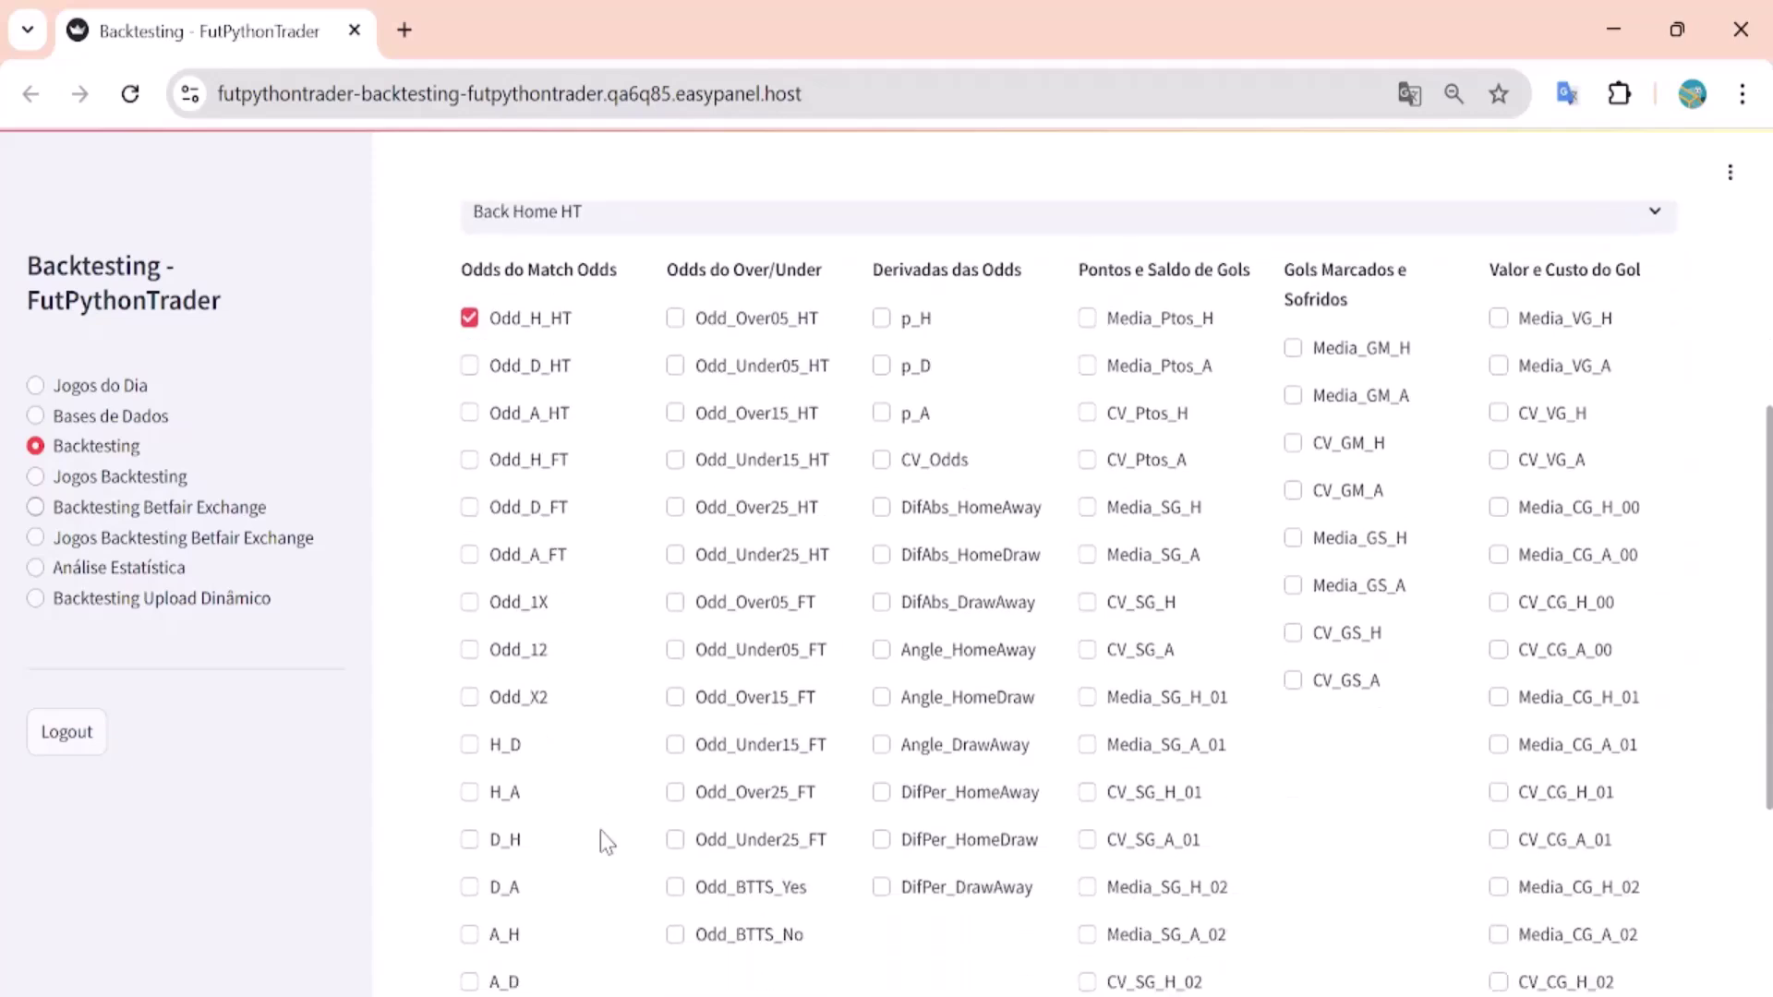
pyautogui.click(763, 803)
pyautogui.click(748, 893)
# Step: Set the Odd_H_HT range to a minimum of 1,50 and a maximum of 2,20
pyautogui.scroll(-4, 1125, 864)
pyautogui.scroll(-3, 1124, 864)
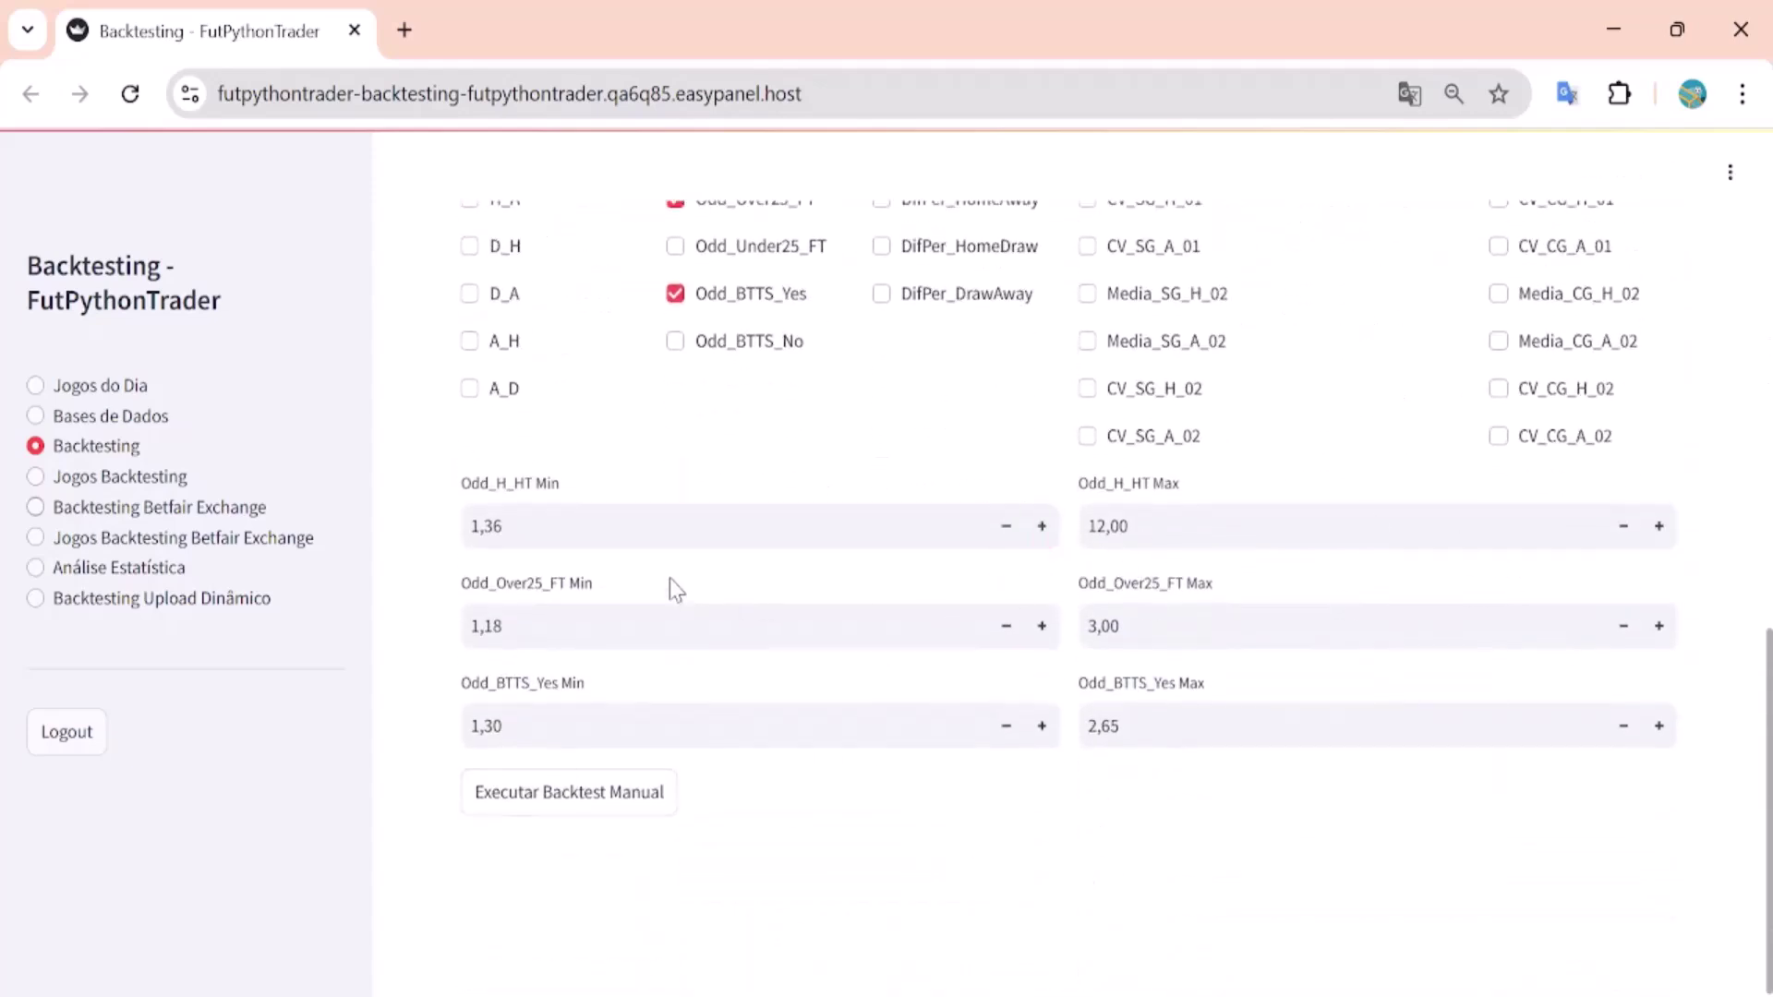
pyautogui.doubleClick(623, 542)
pyautogui.write('1,')
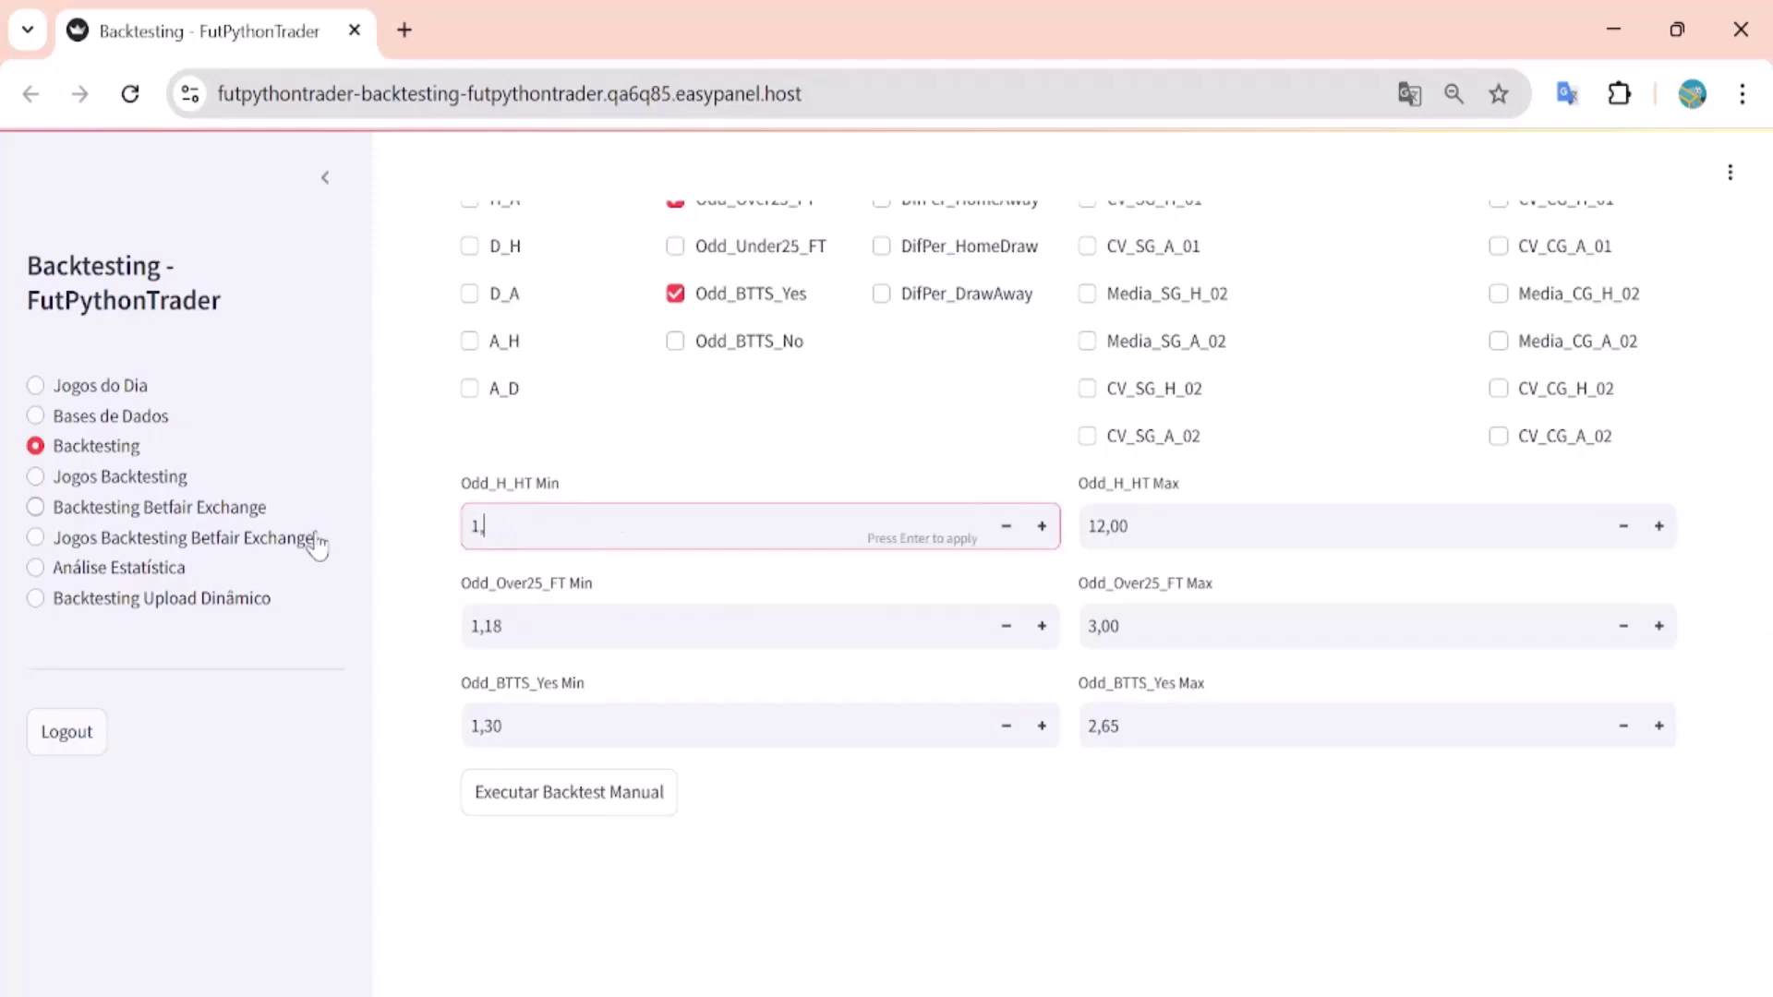
pyautogui.press('Tab')
pyautogui.write('2')
# Step: Set the Odd_Over25_FT range to a minimum of 1,50 and a maximum of 2,20
pyautogui.press('Tab')
pyautogui.write('1,50')
pyautogui.press('Tab')
pyautogui.write('2,20')
# Step: Set the Odd_BTTS_Yes range to a minimum of 1,50 and a maximum of 2,20
pyautogui.press('Tab')
pyautogui.write('2,2')
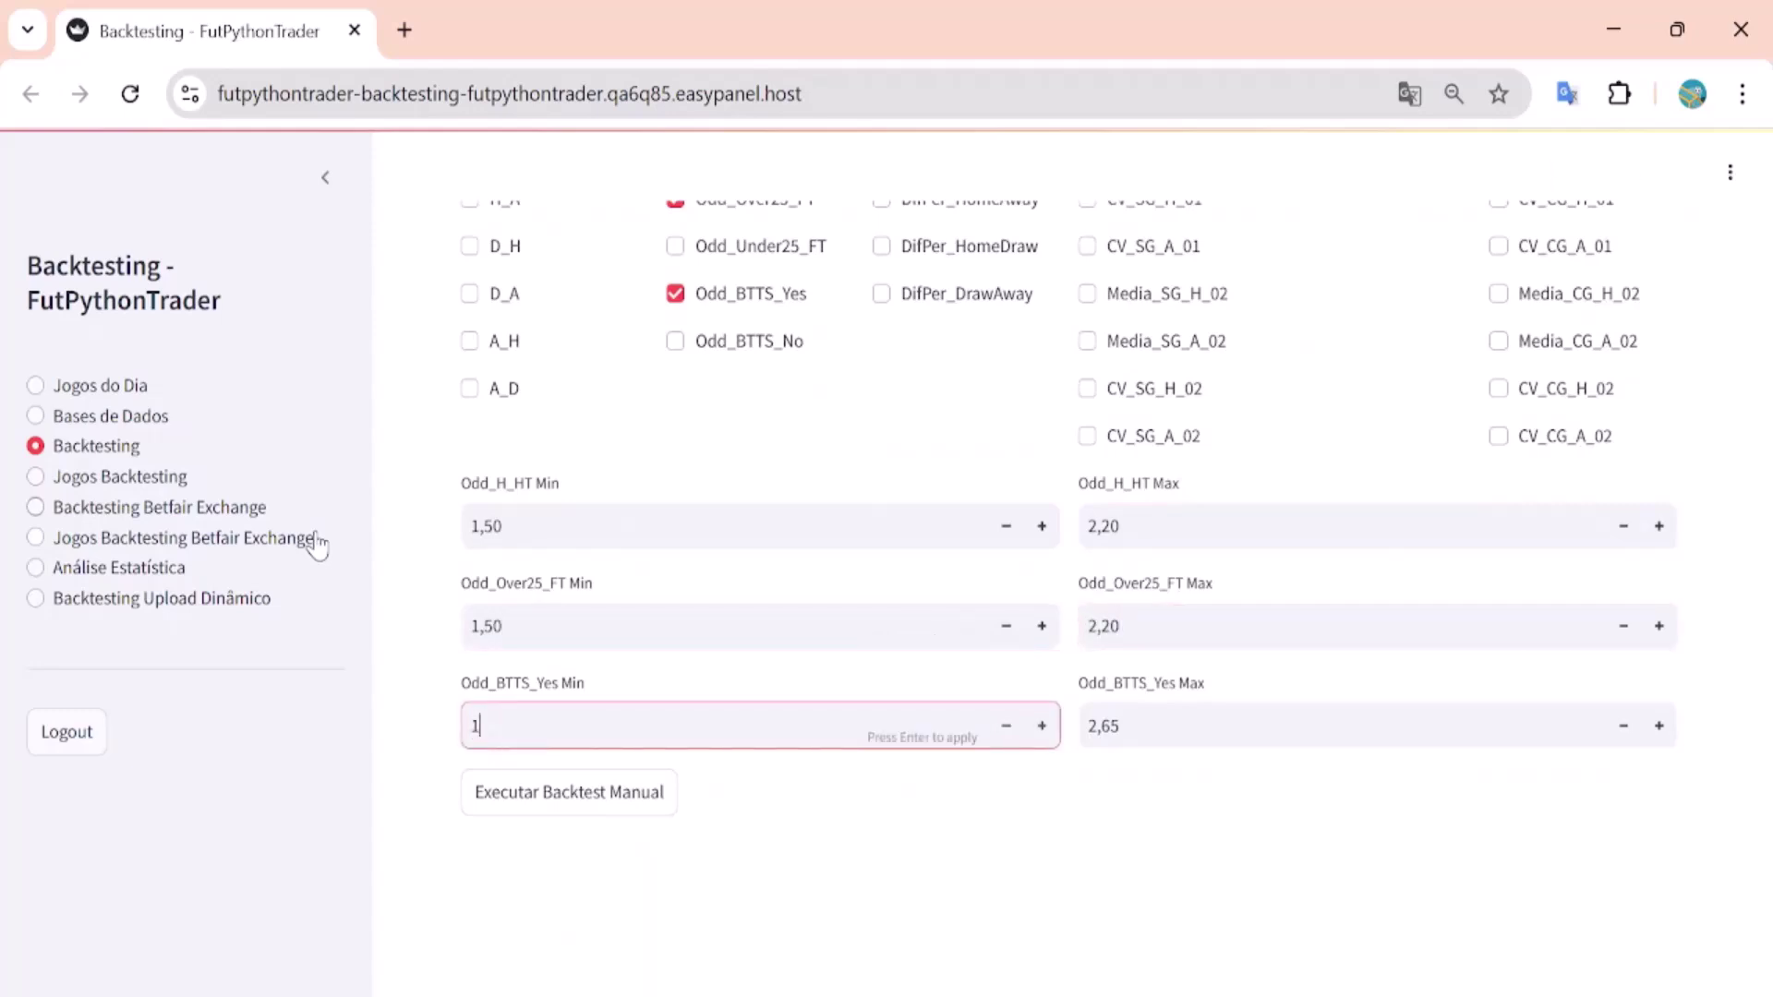
pyautogui.write('50')
pyautogui.press('Tab')
pyautogui.write('2,')
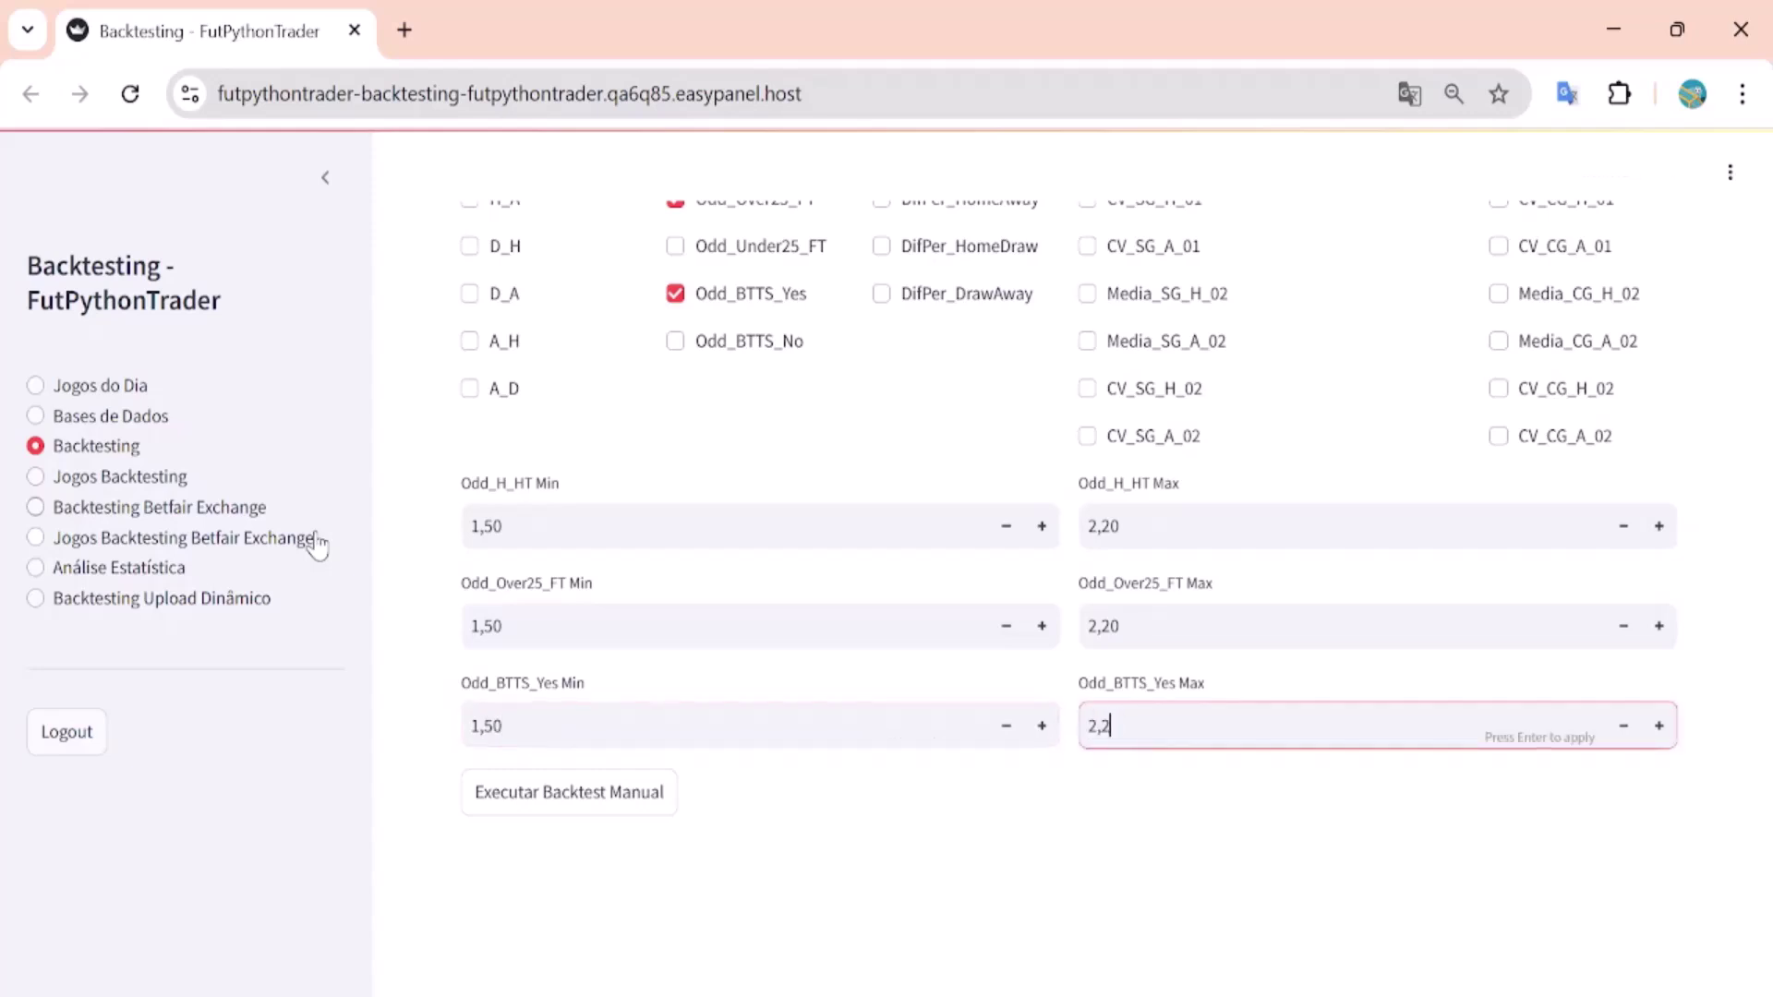
pyautogui.write('20')
# Step: Run the manual backtest and review the Back Home HT accumulated profit chart, profit and ROI
pyautogui.click(594, 790)
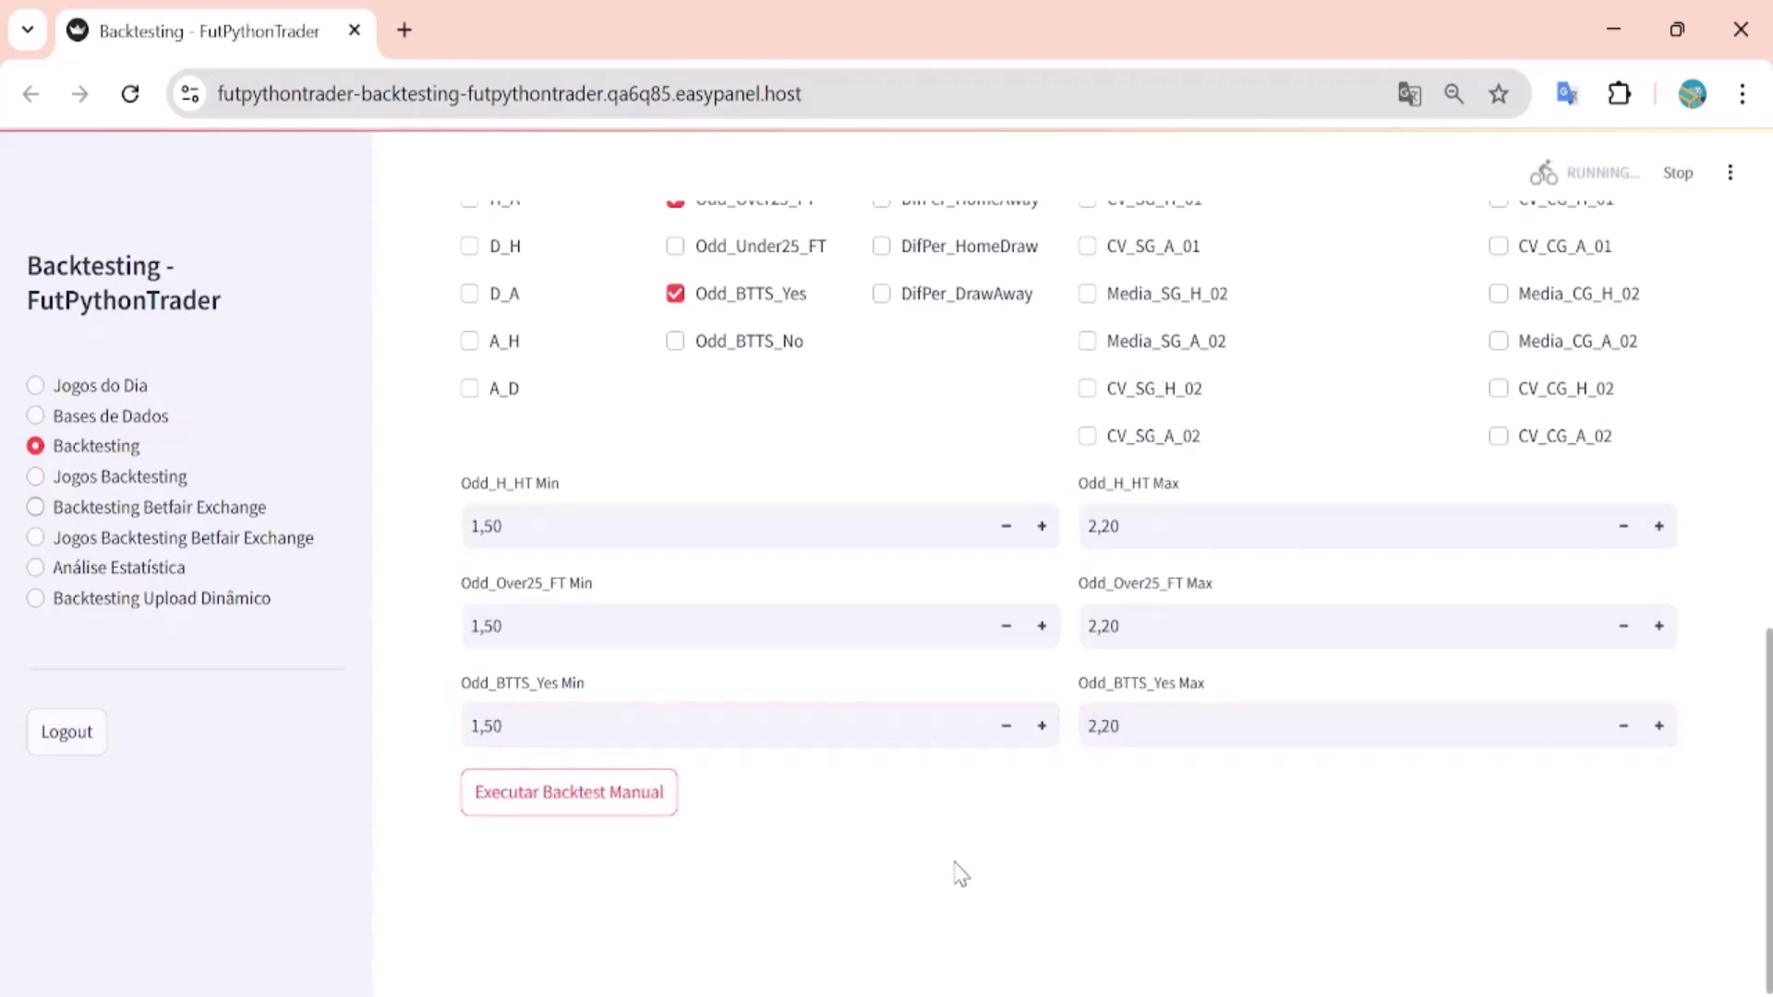
pyautogui.scroll(-5, 1020, 859)
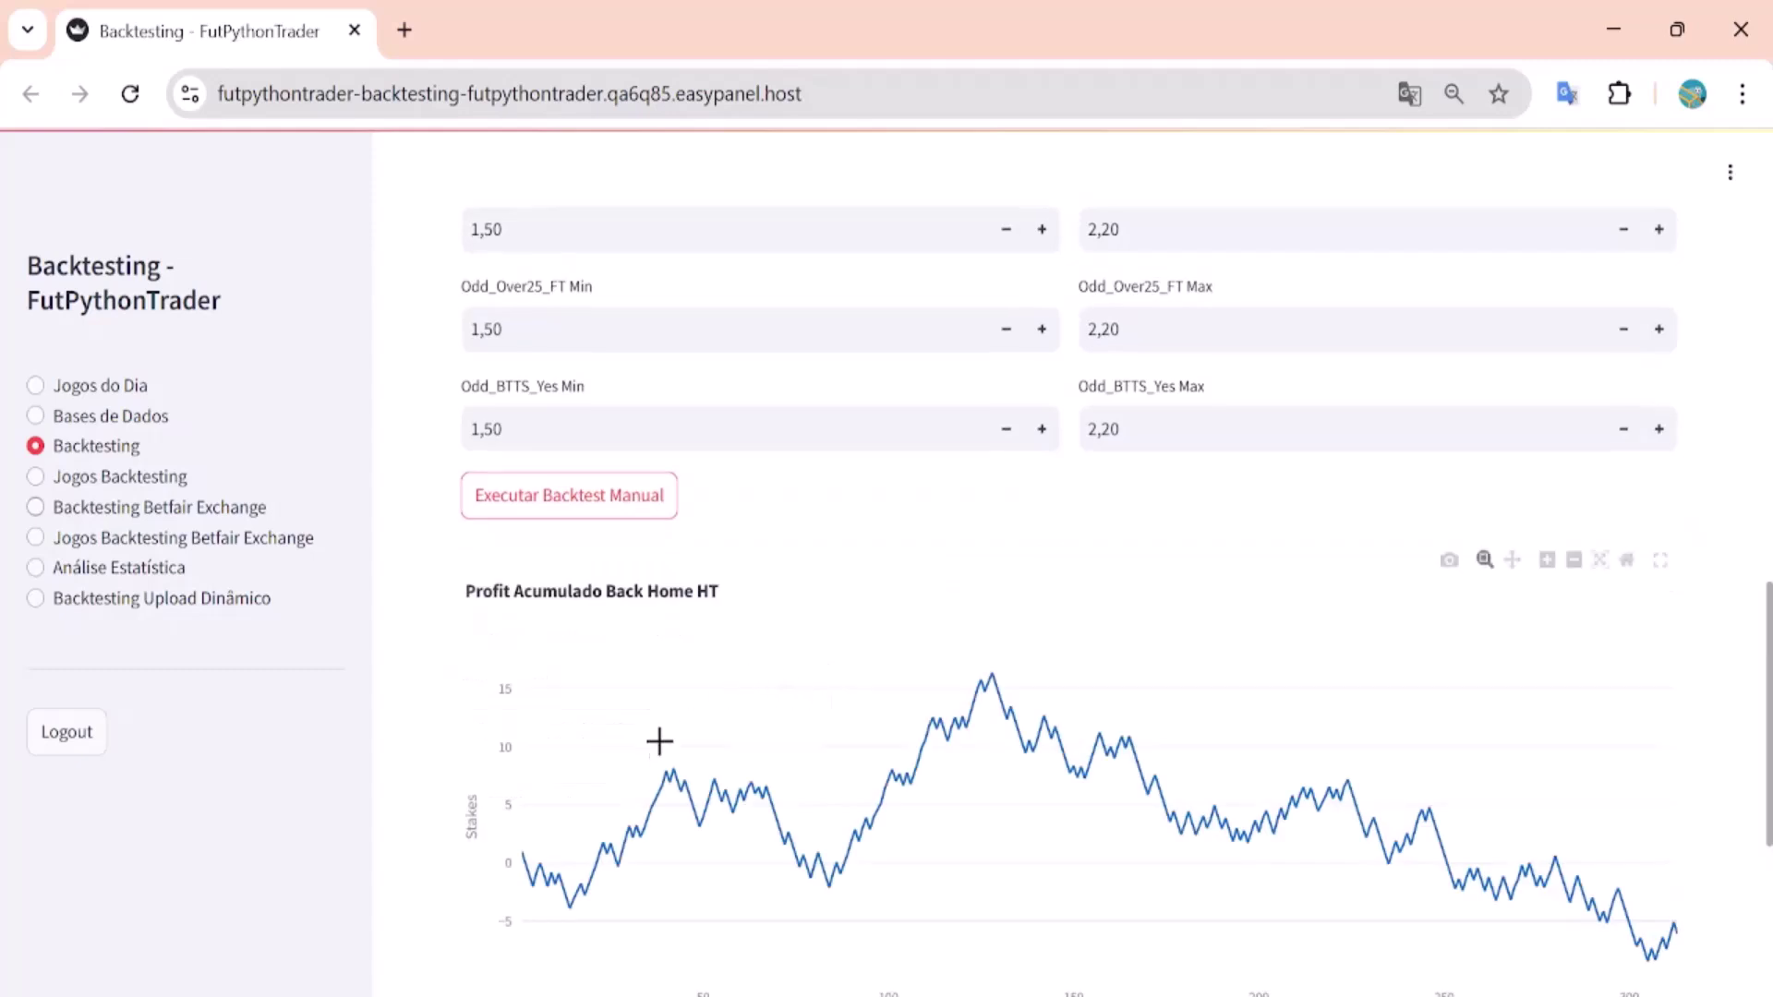
pyautogui.scroll(-3, 458, 645)
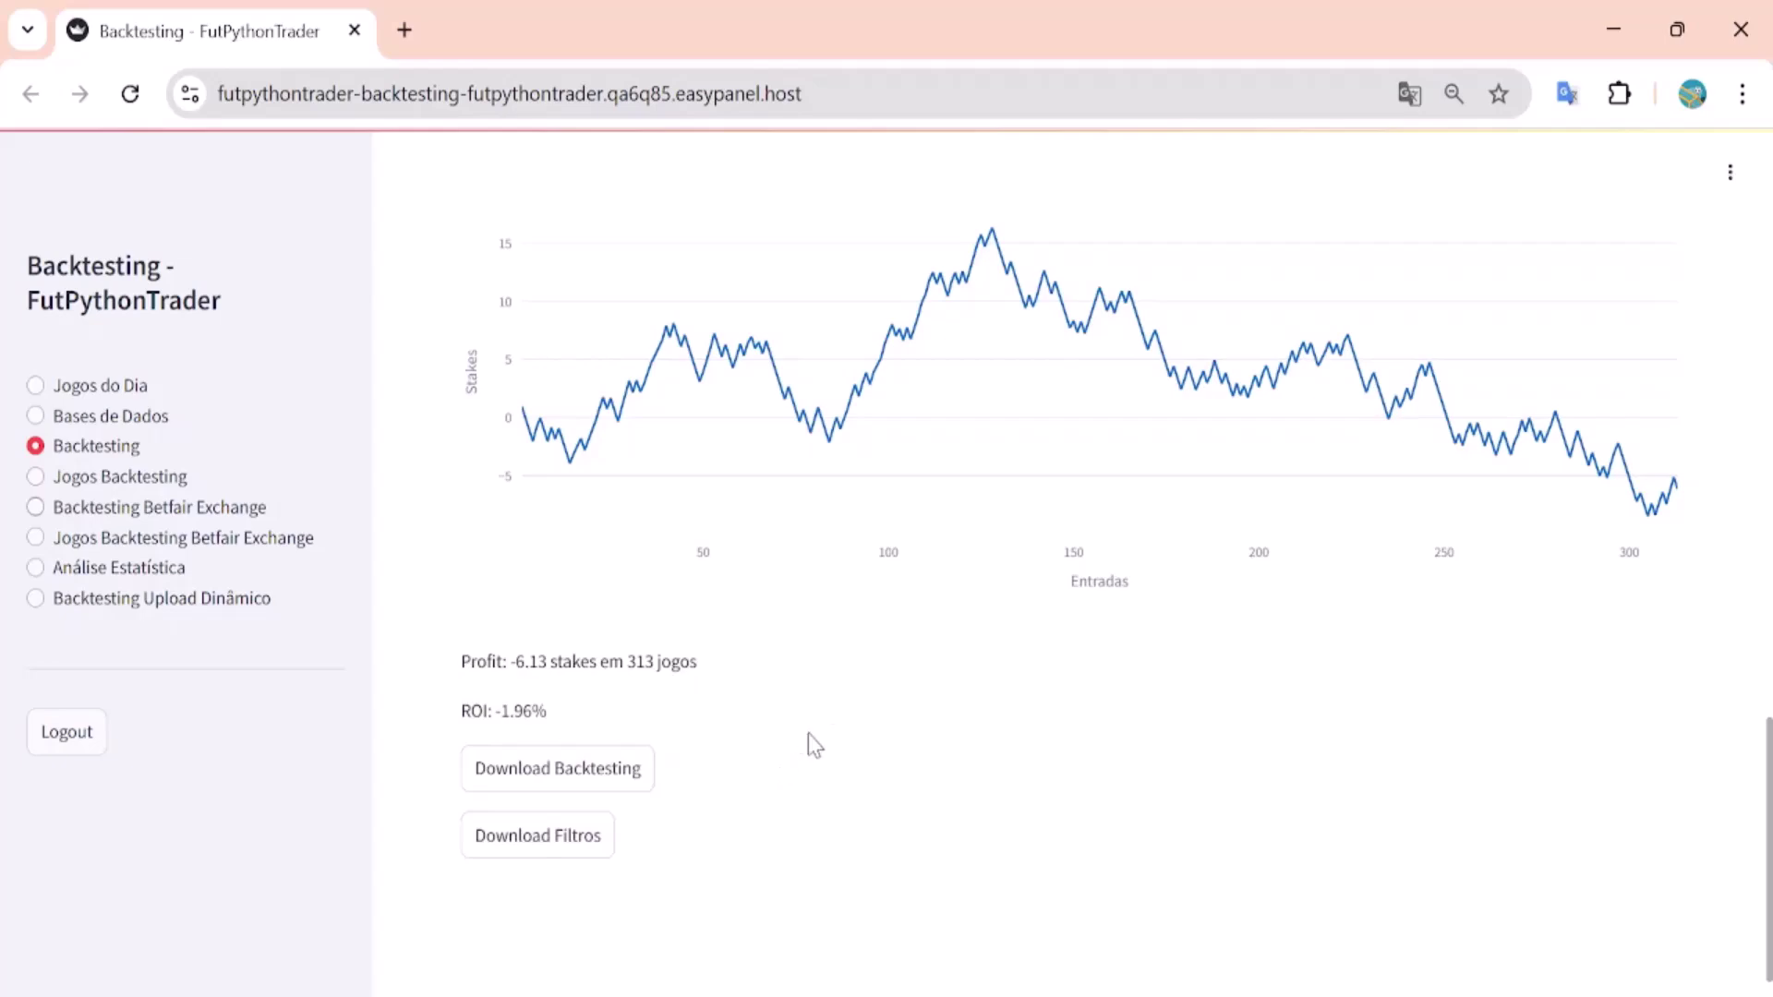
pyautogui.scroll(15, 840, 703)
pyautogui.scroll(-10, 878, 490)
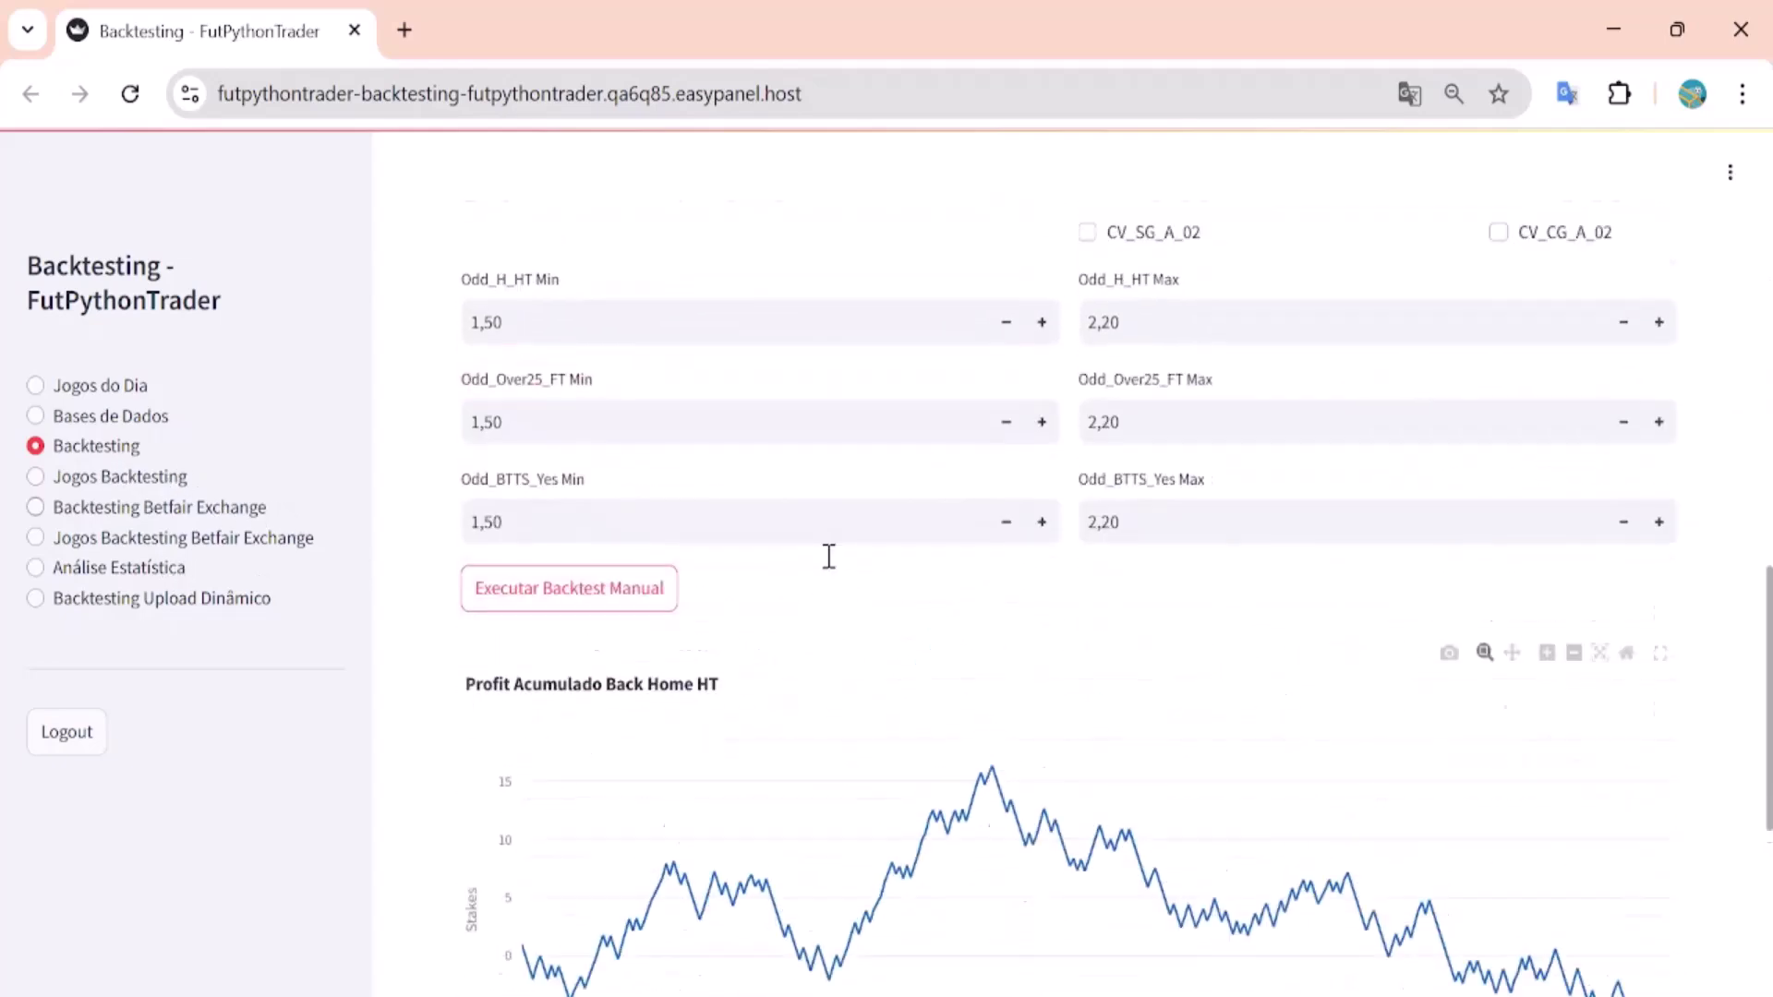
# Step: Replace the England Premier league filter with Todas as Ligas and rerun the manual backtest
pyautogui.scroll(20, 712, 606)
pyautogui.click(636, 608)
pyautogui.scroll(-6, 572, 582)
pyautogui.click(507, 461)
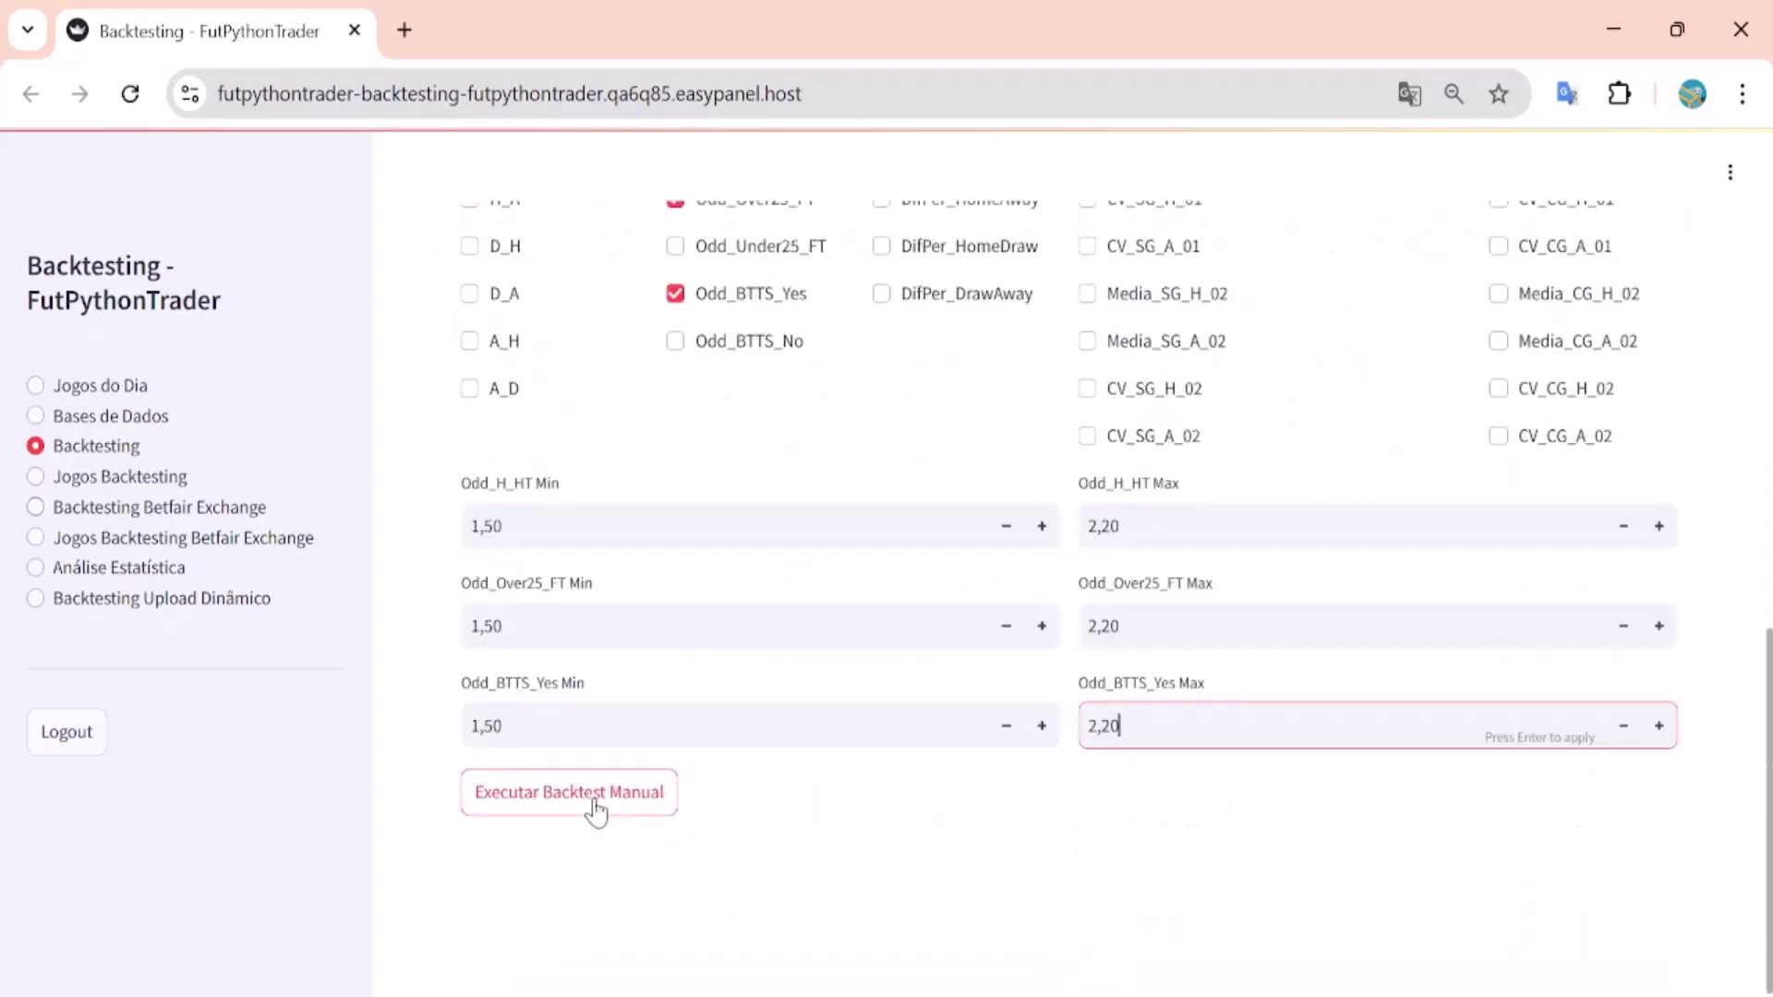
pyautogui.click(591, 803)
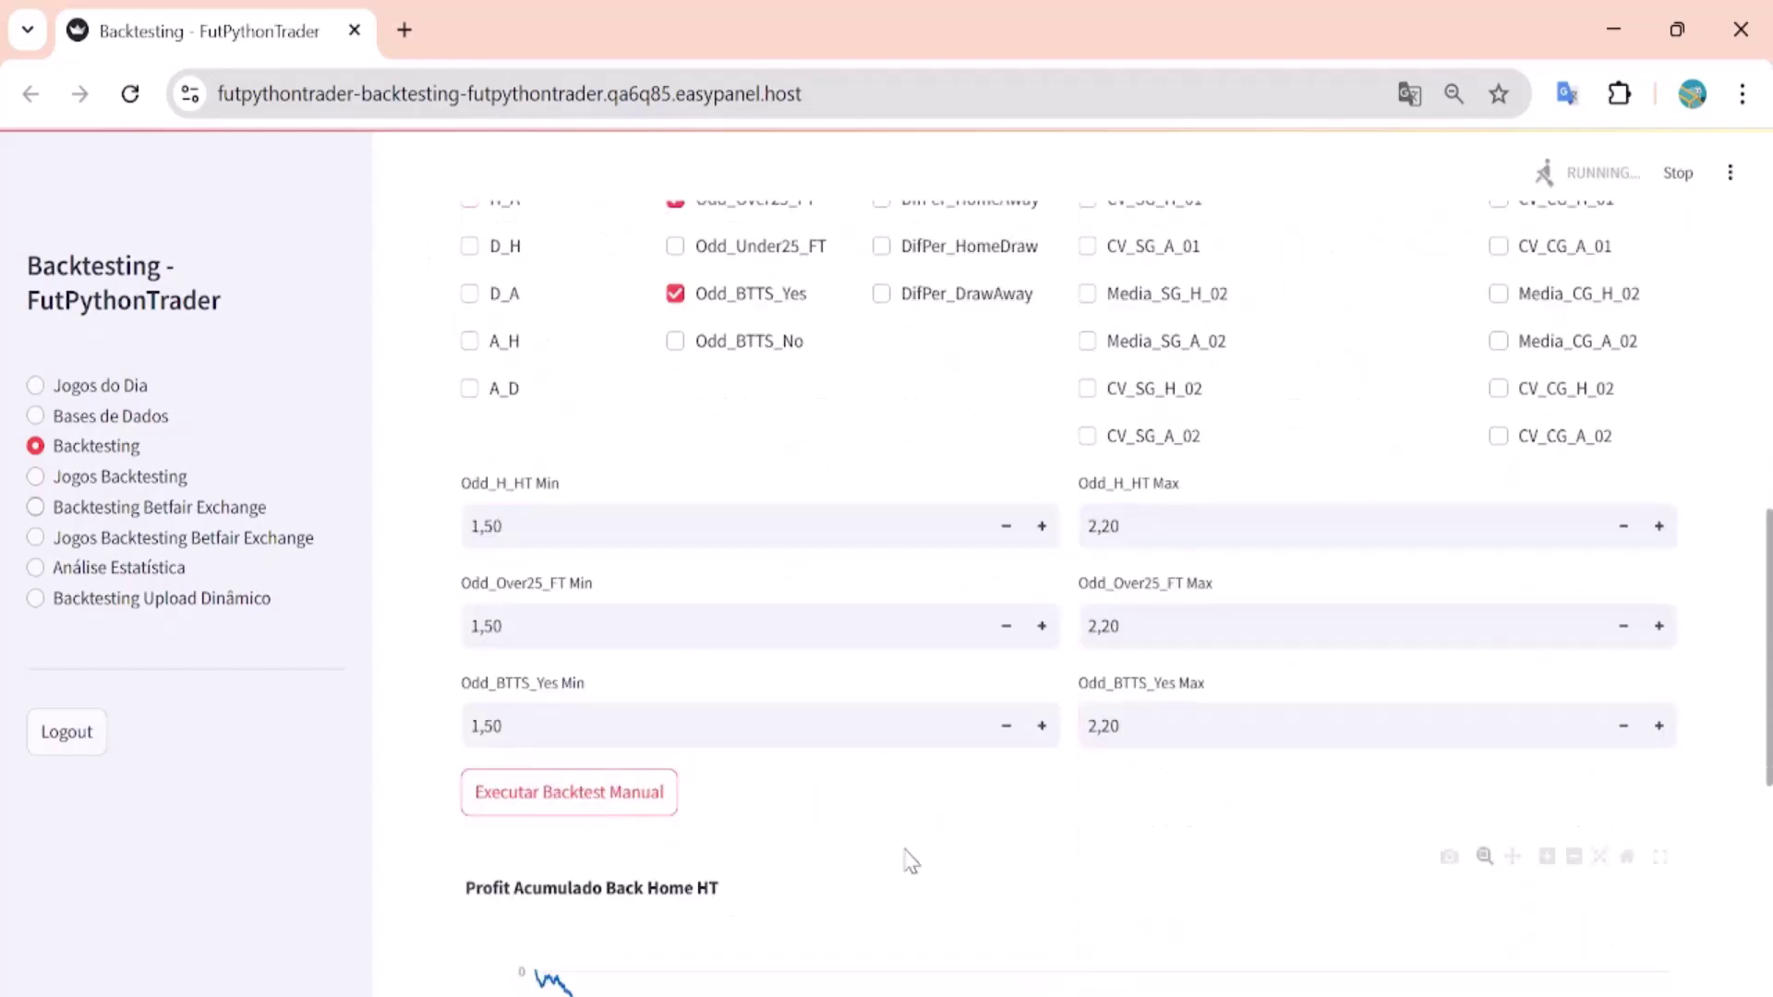
pyautogui.scroll(-6, 903, 851)
pyautogui.scroll(15, 566, 783)
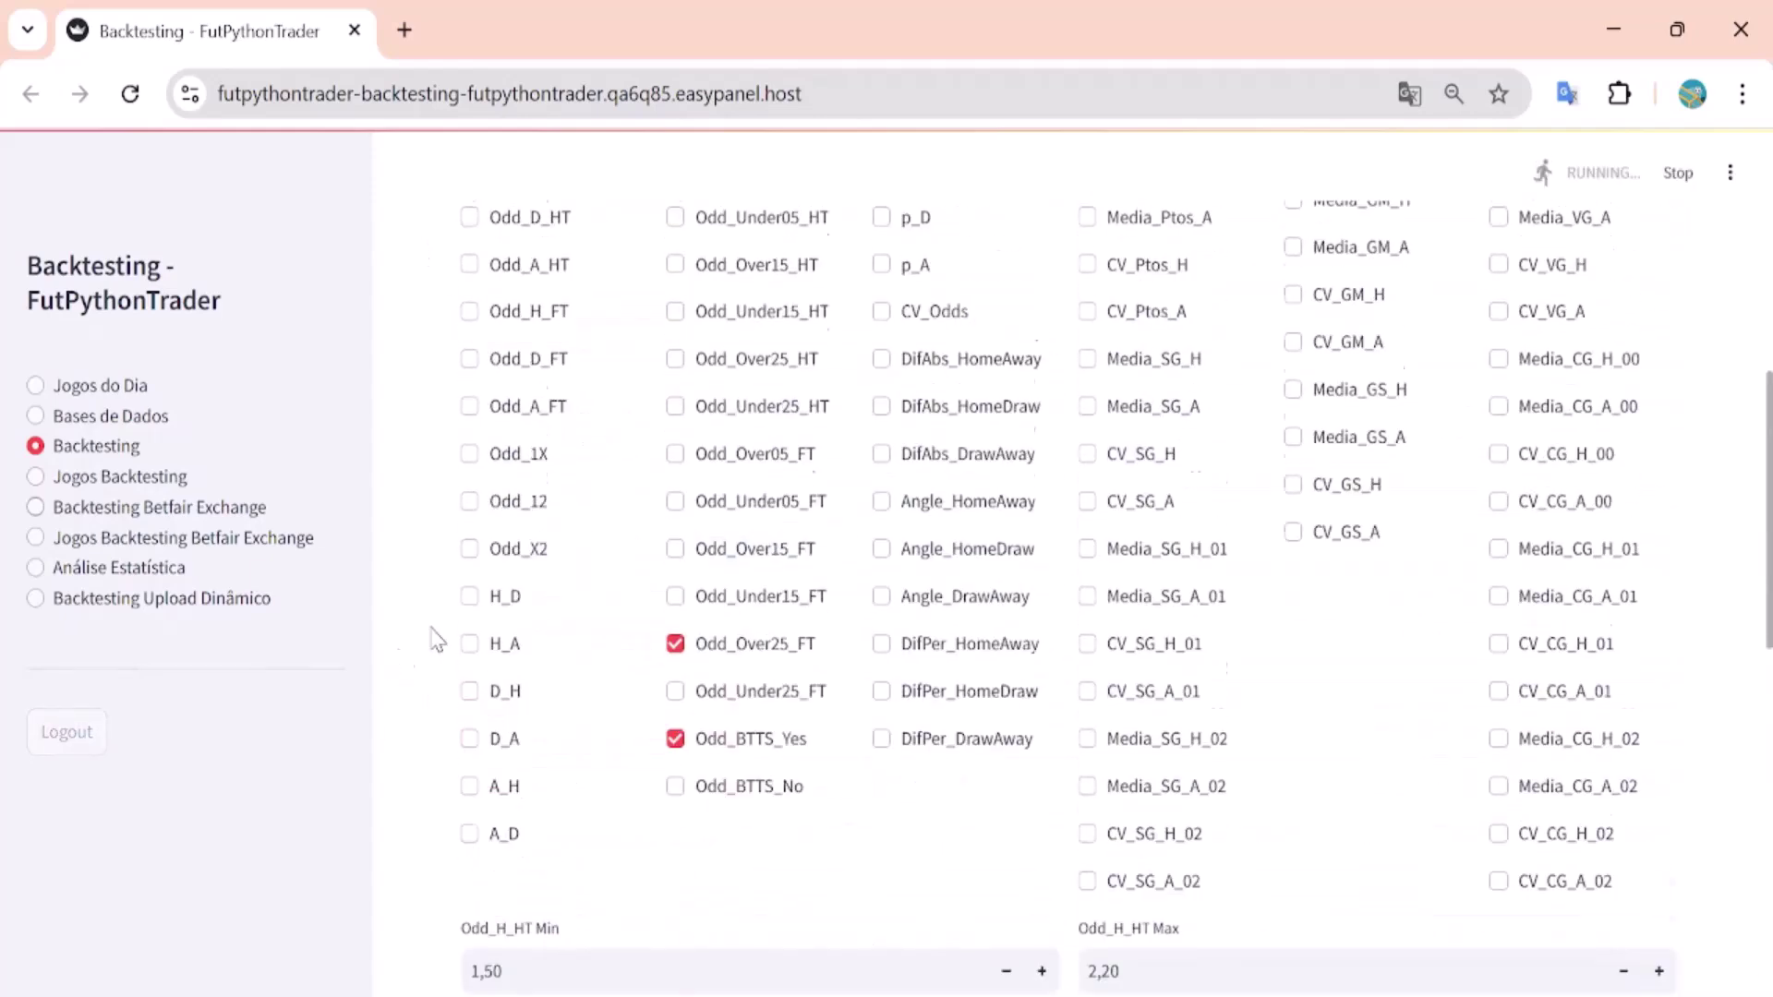
# Step: Download the backtesting results and the filters of the all-leagues backtest
pyautogui.scroll(-15, 420, 613)
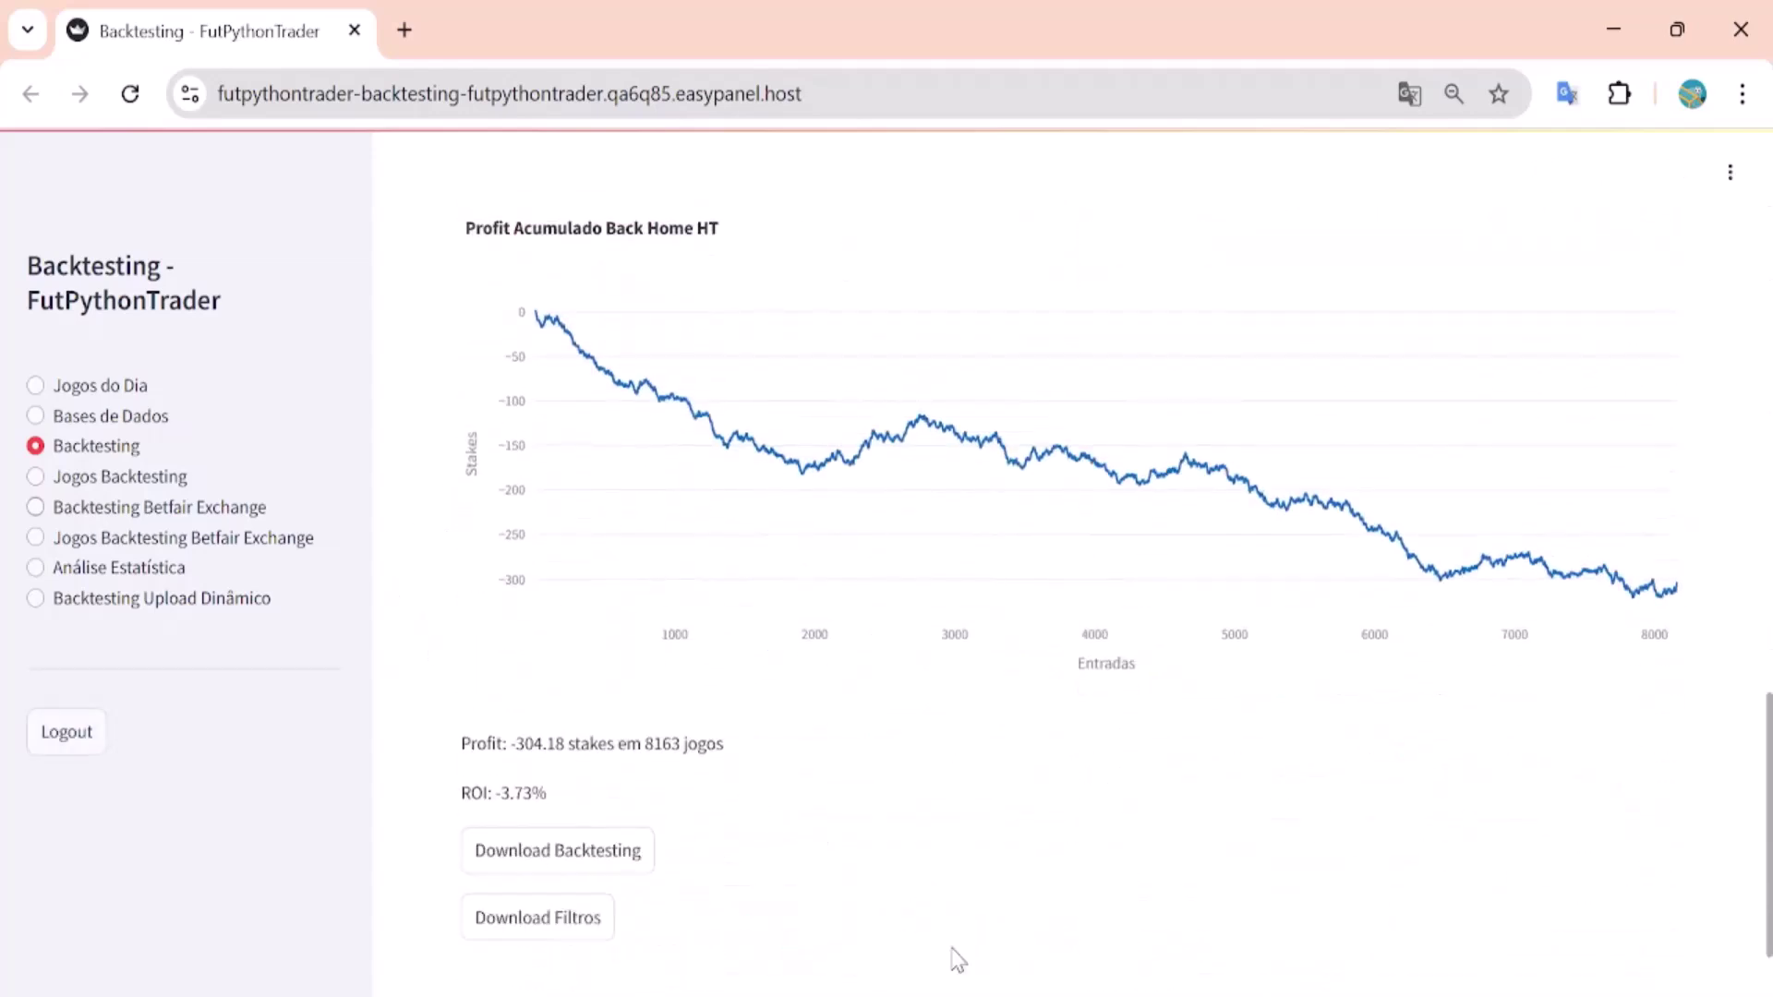
pyautogui.click(610, 866)
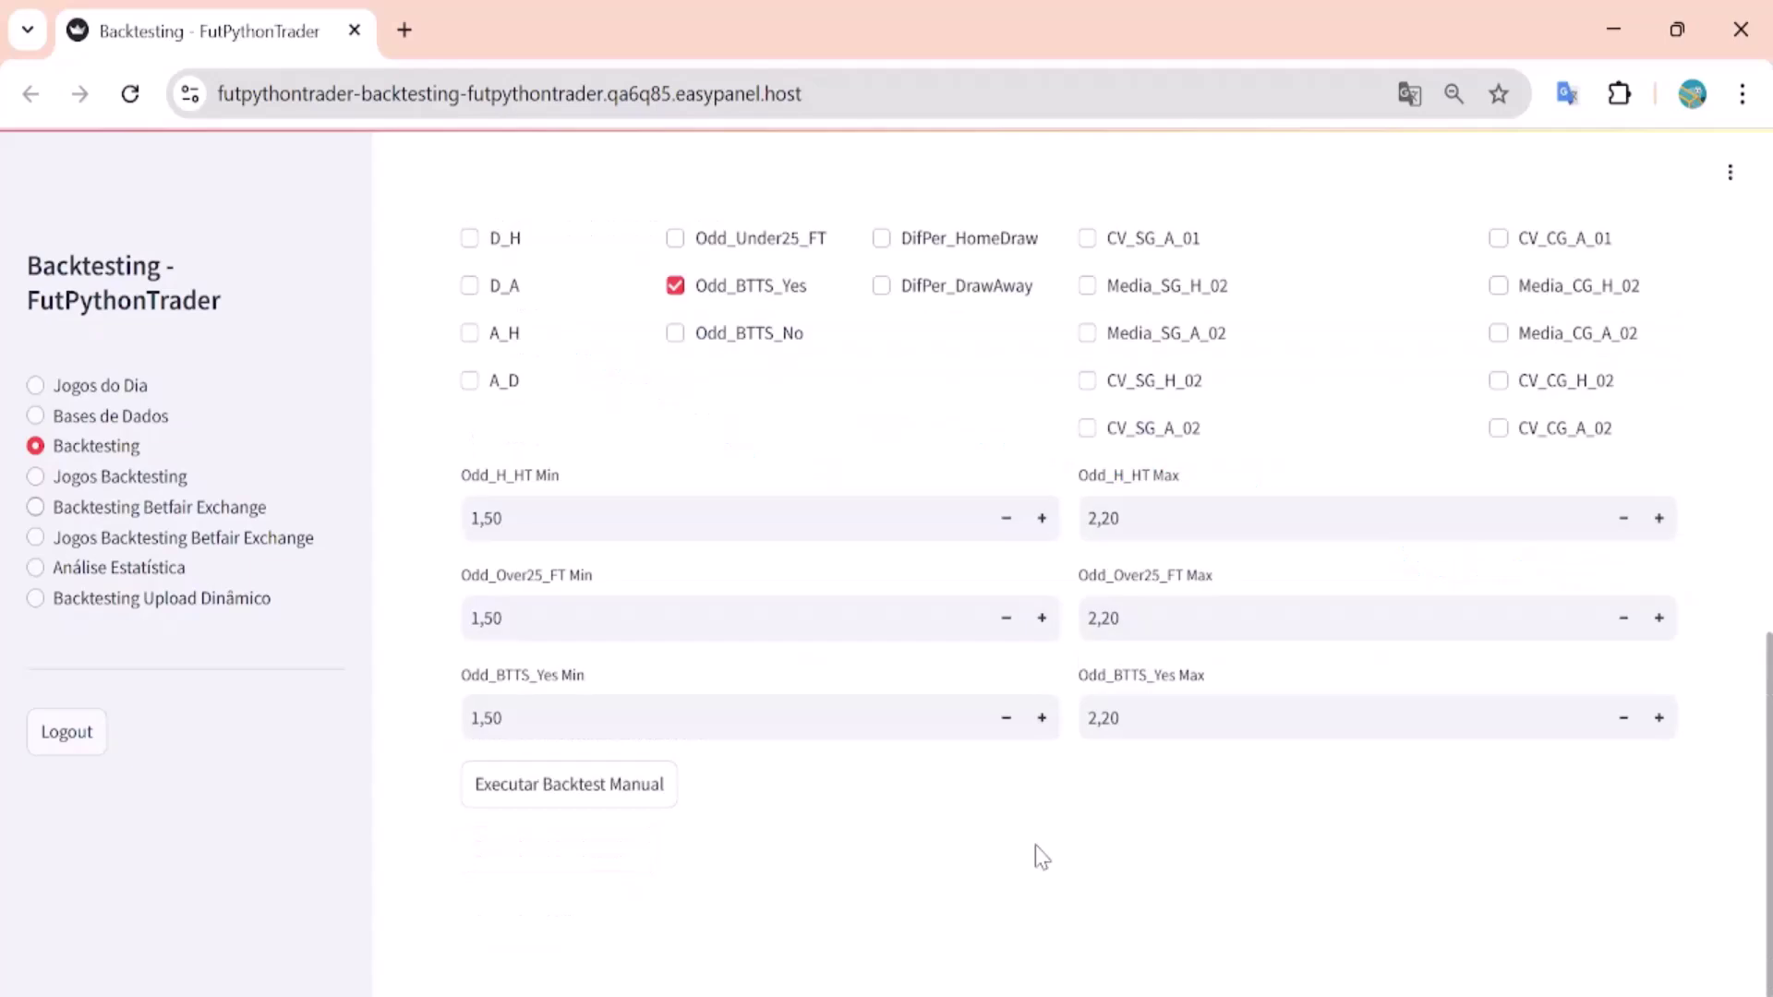
pyautogui.click(554, 845)
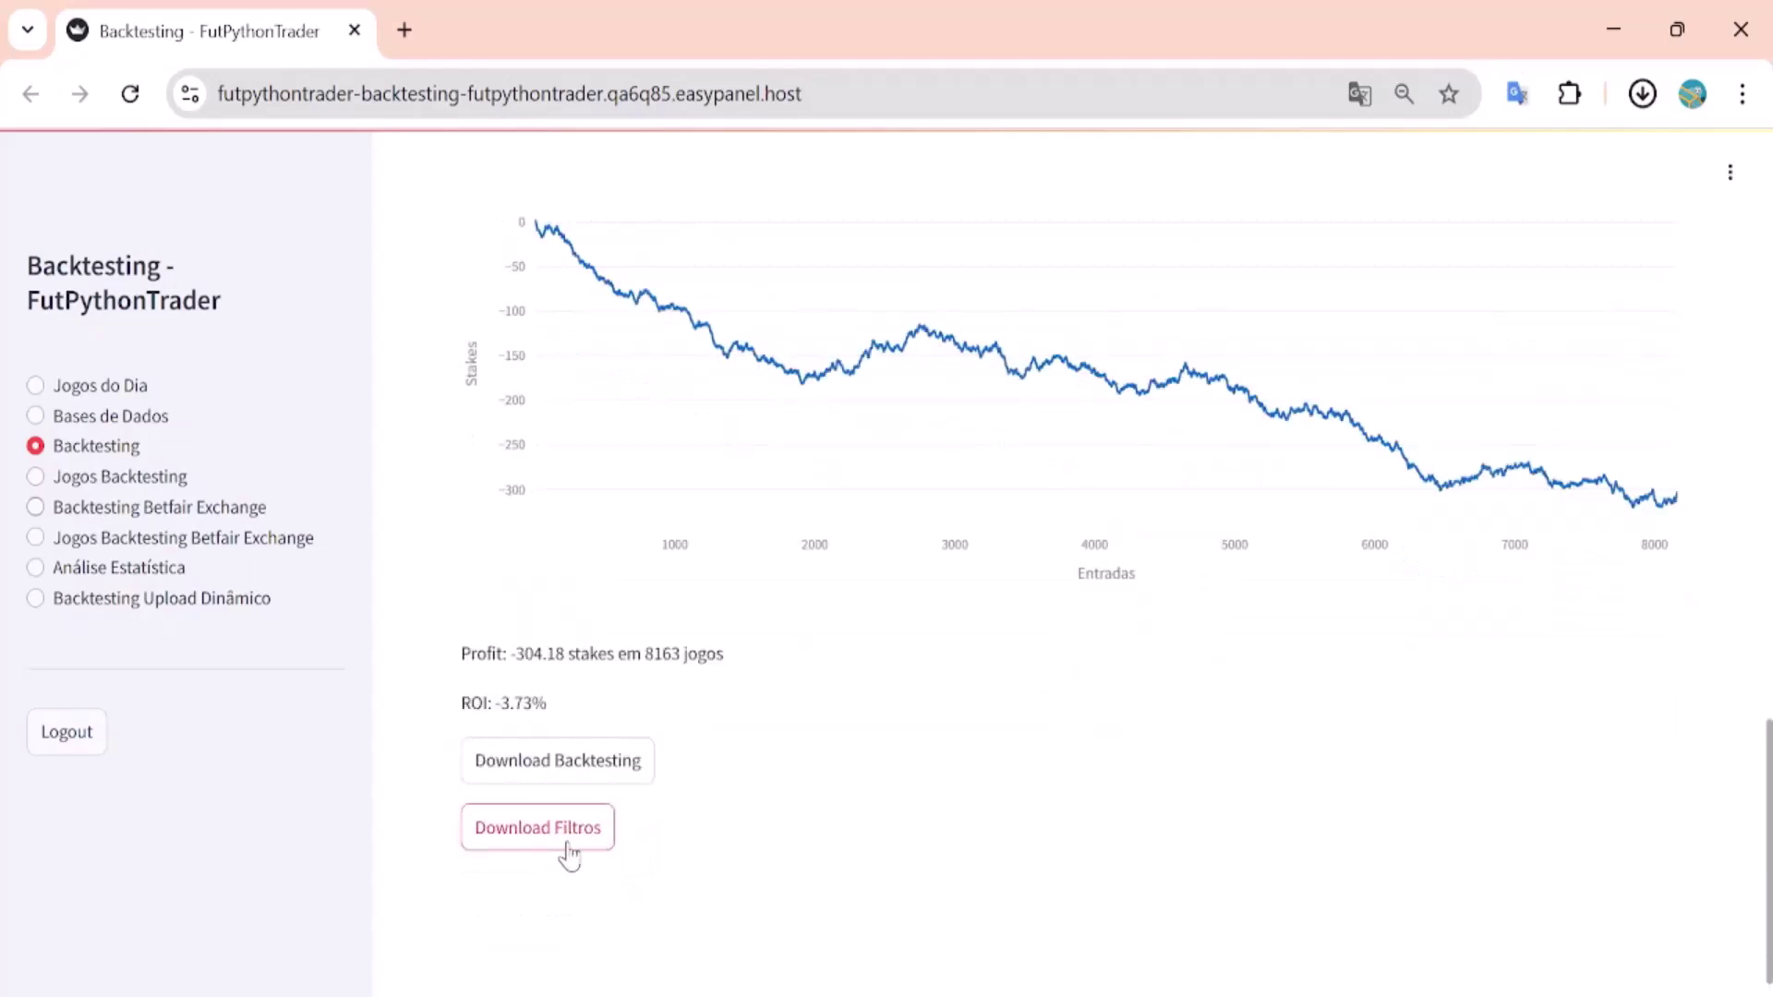
# Step: Change the backtesting type to Dinâmico and enable the selection of all variables
pyautogui.scroll(15, 616, 694)
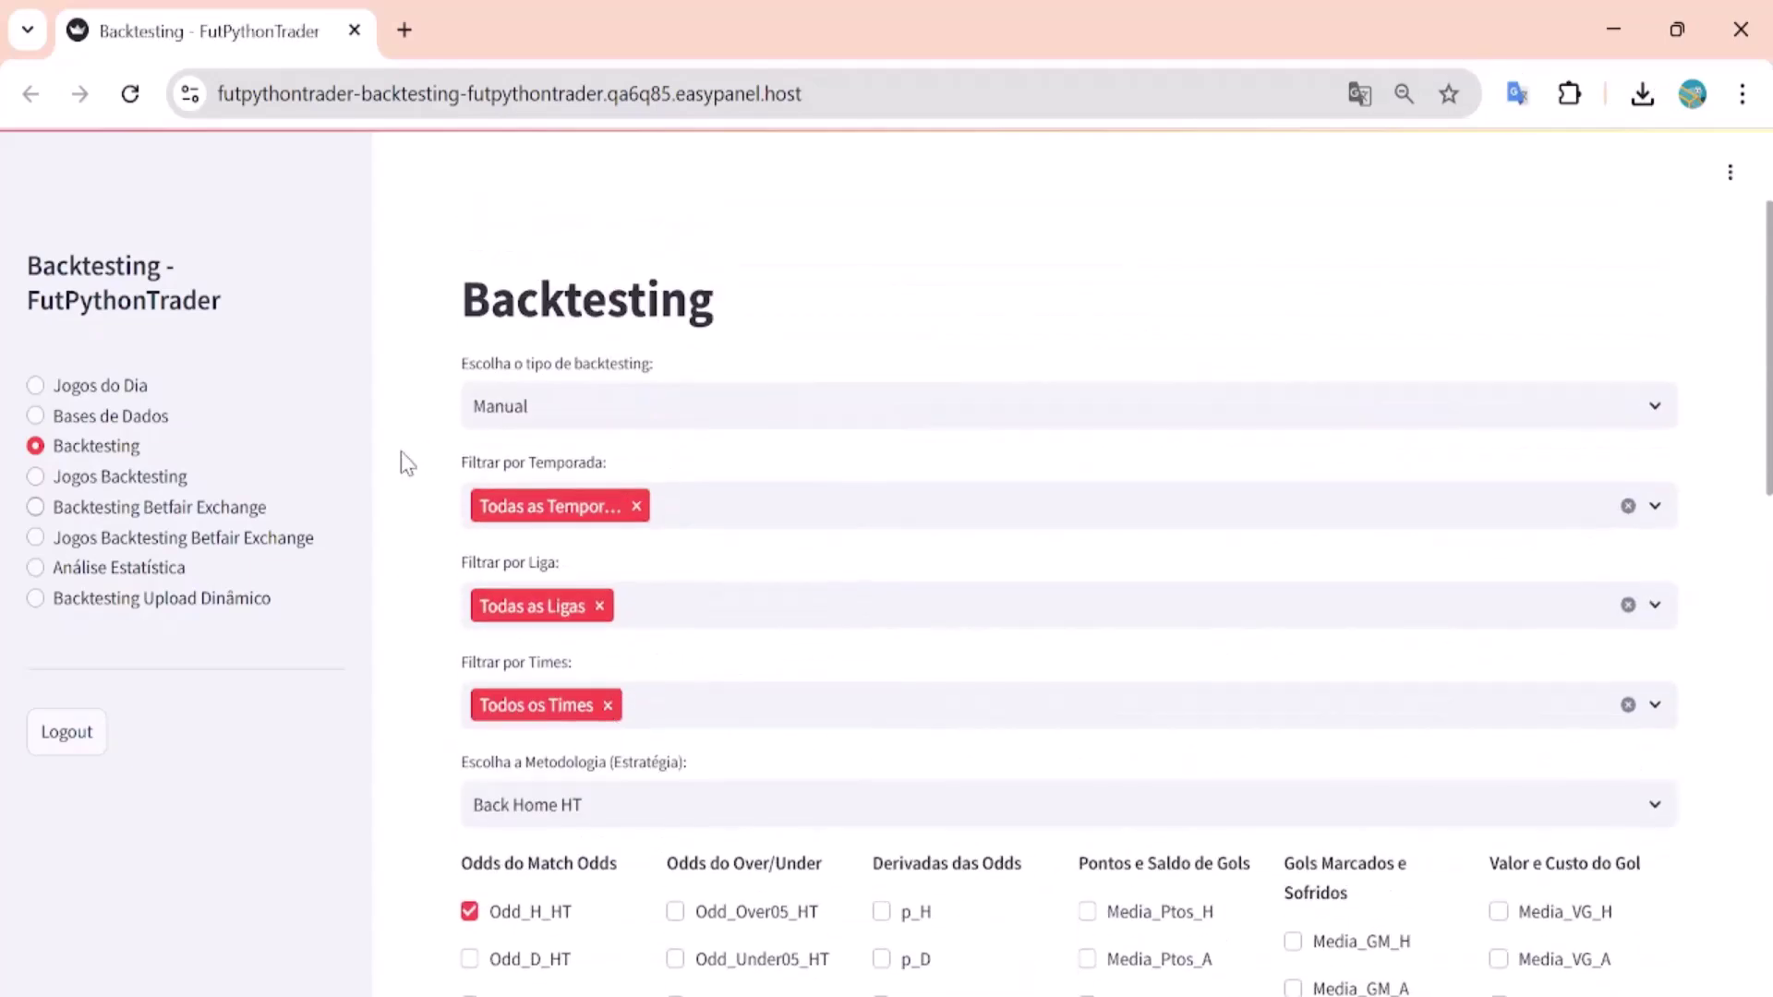
pyautogui.click(568, 412)
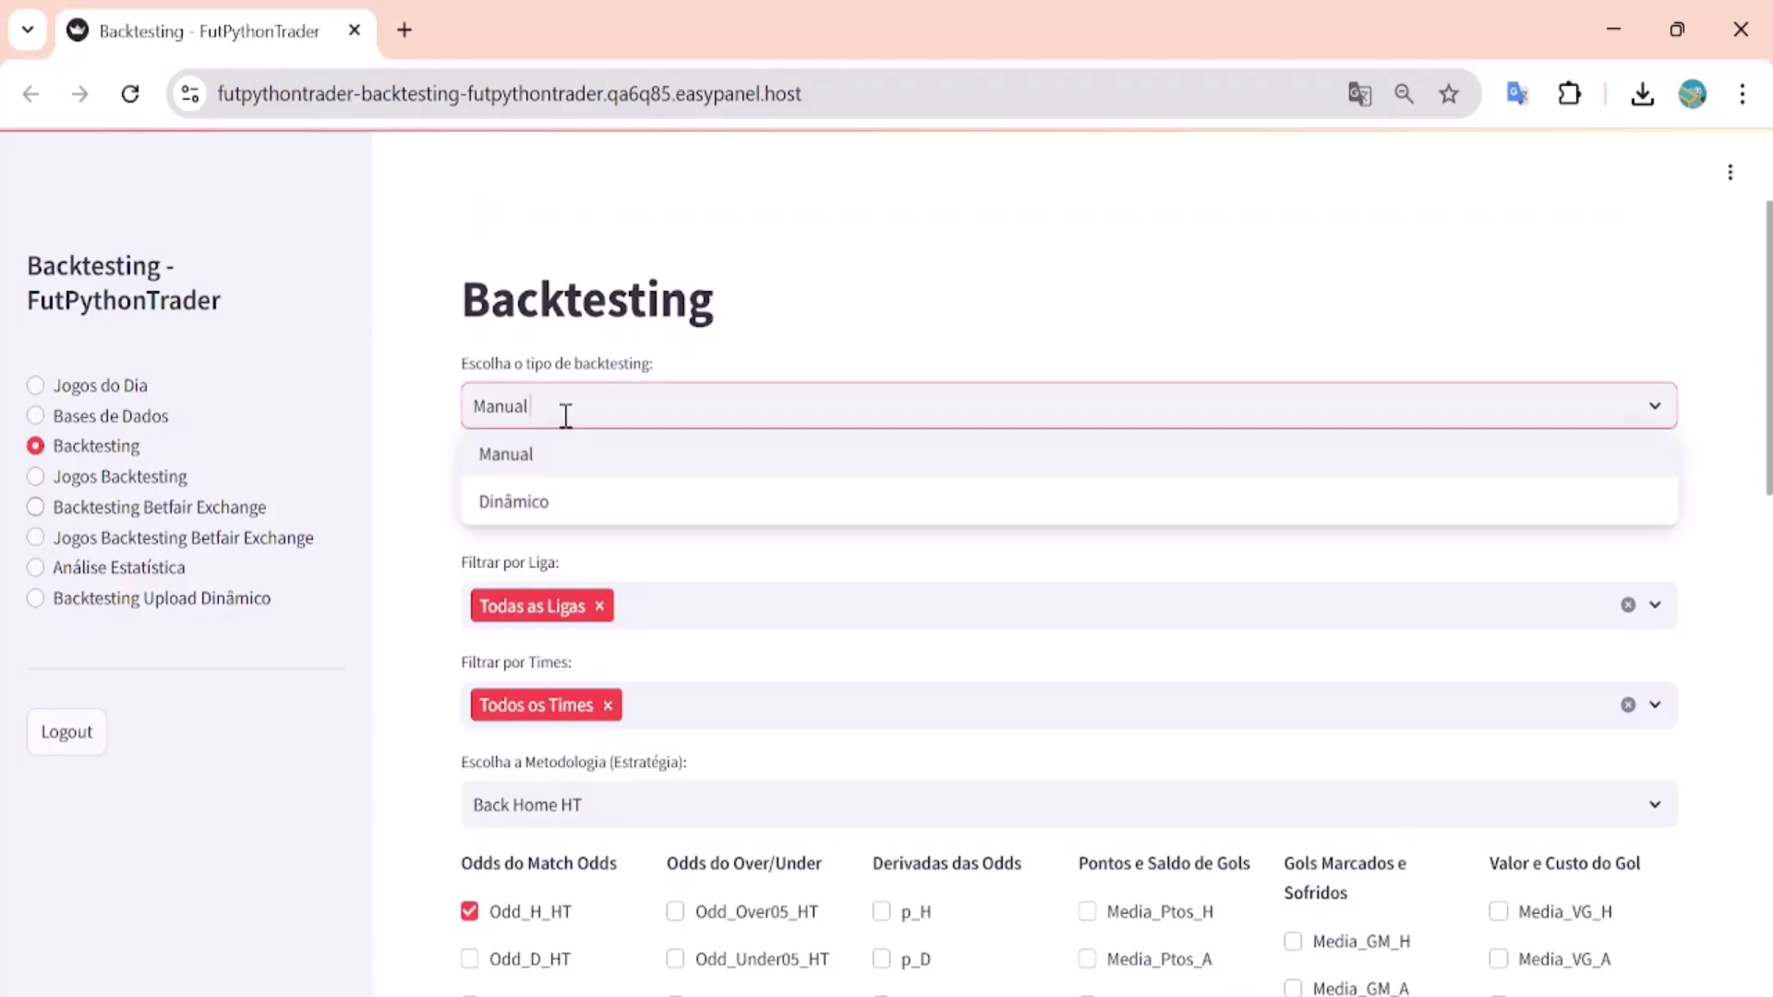
pyautogui.click(538, 508)
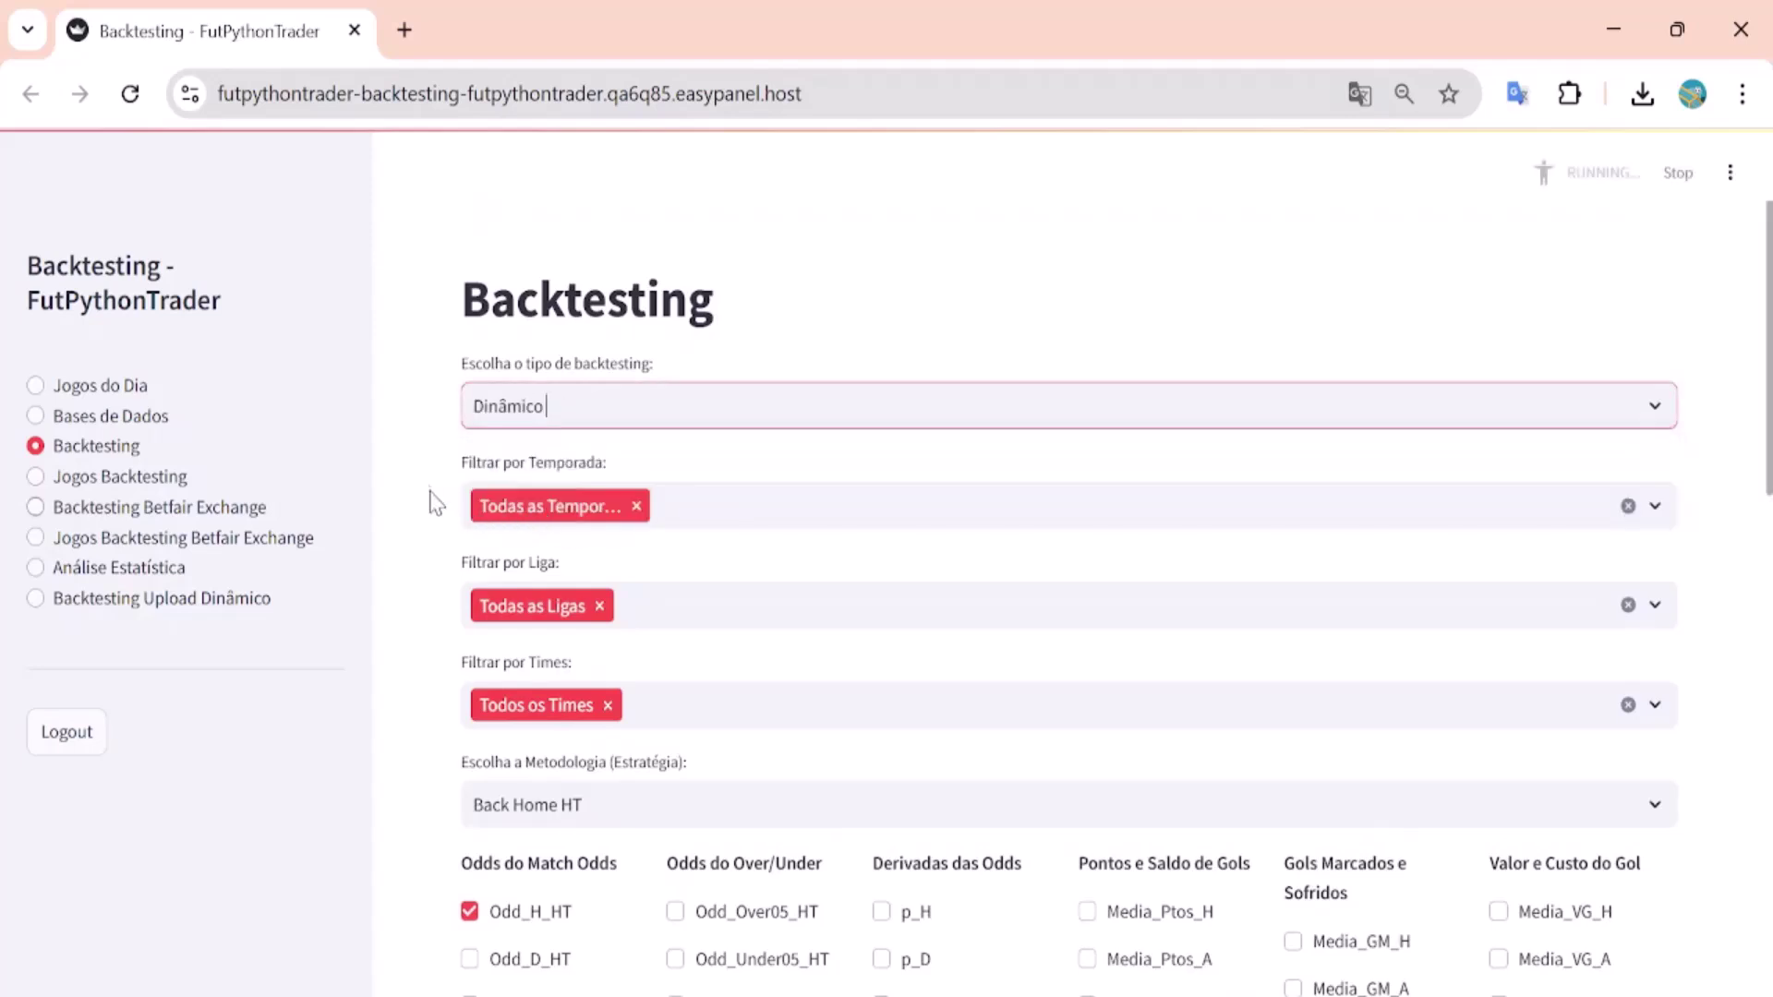
pyautogui.scroll(-6, 425, 489)
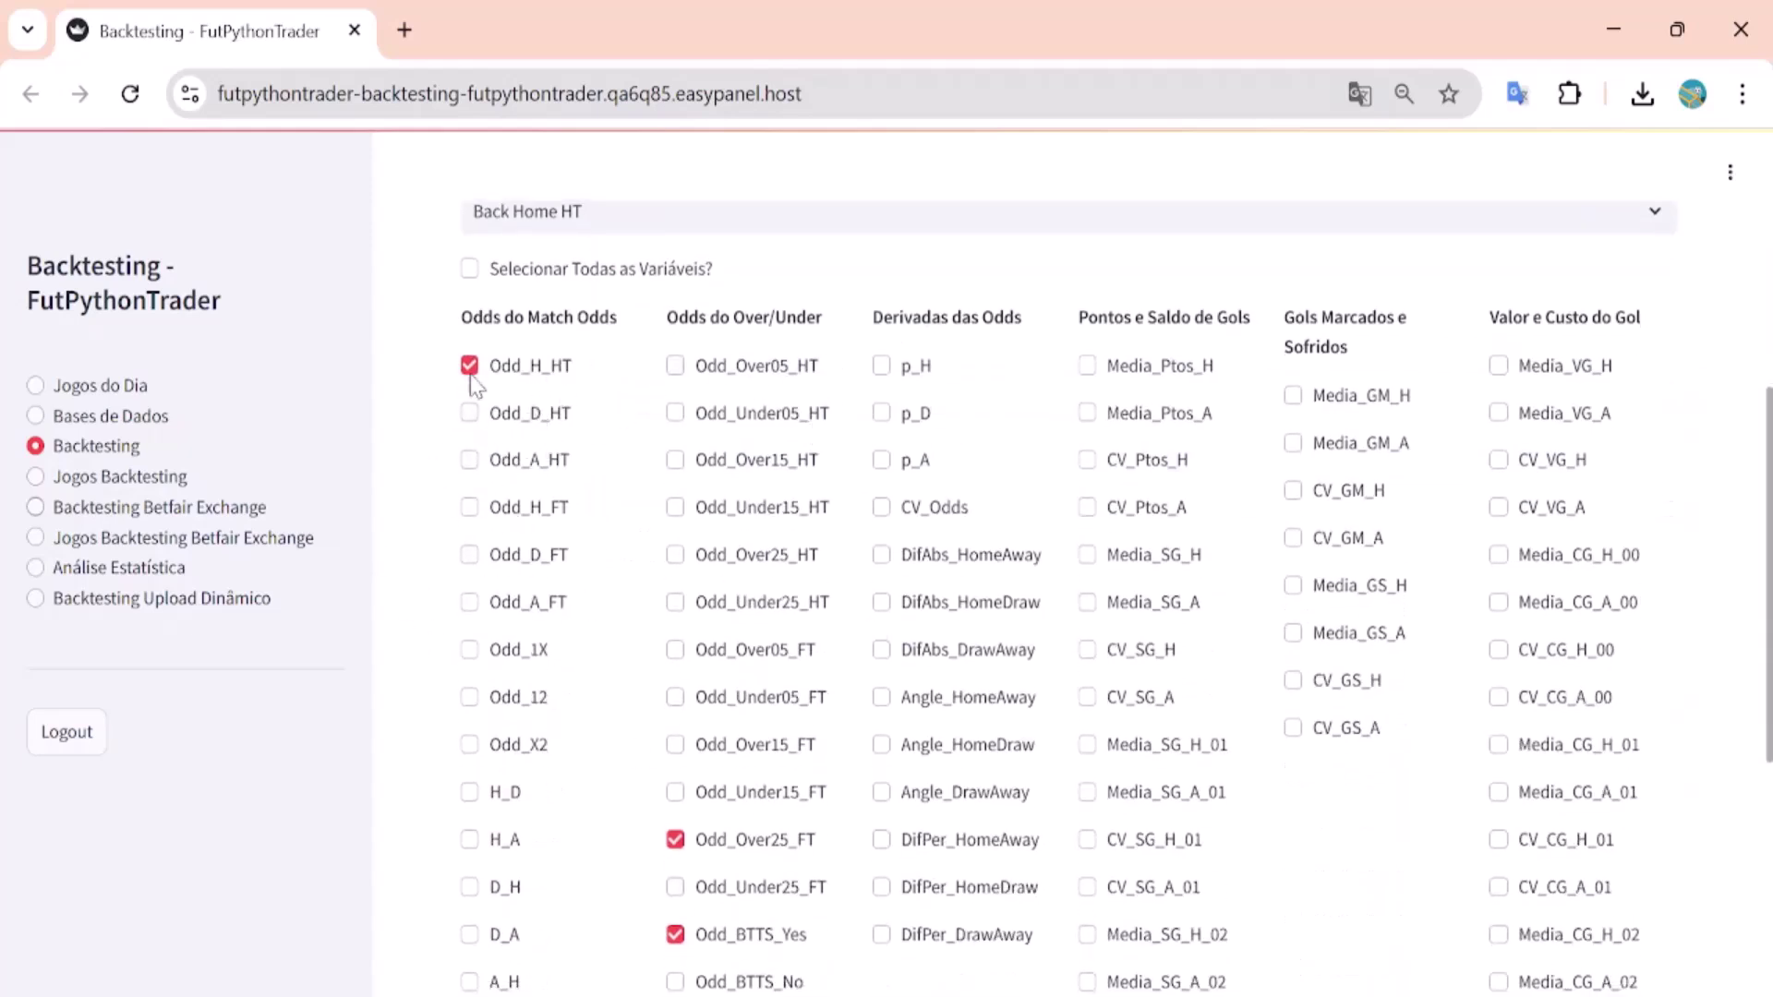
pyautogui.scroll(3, 716, 500)
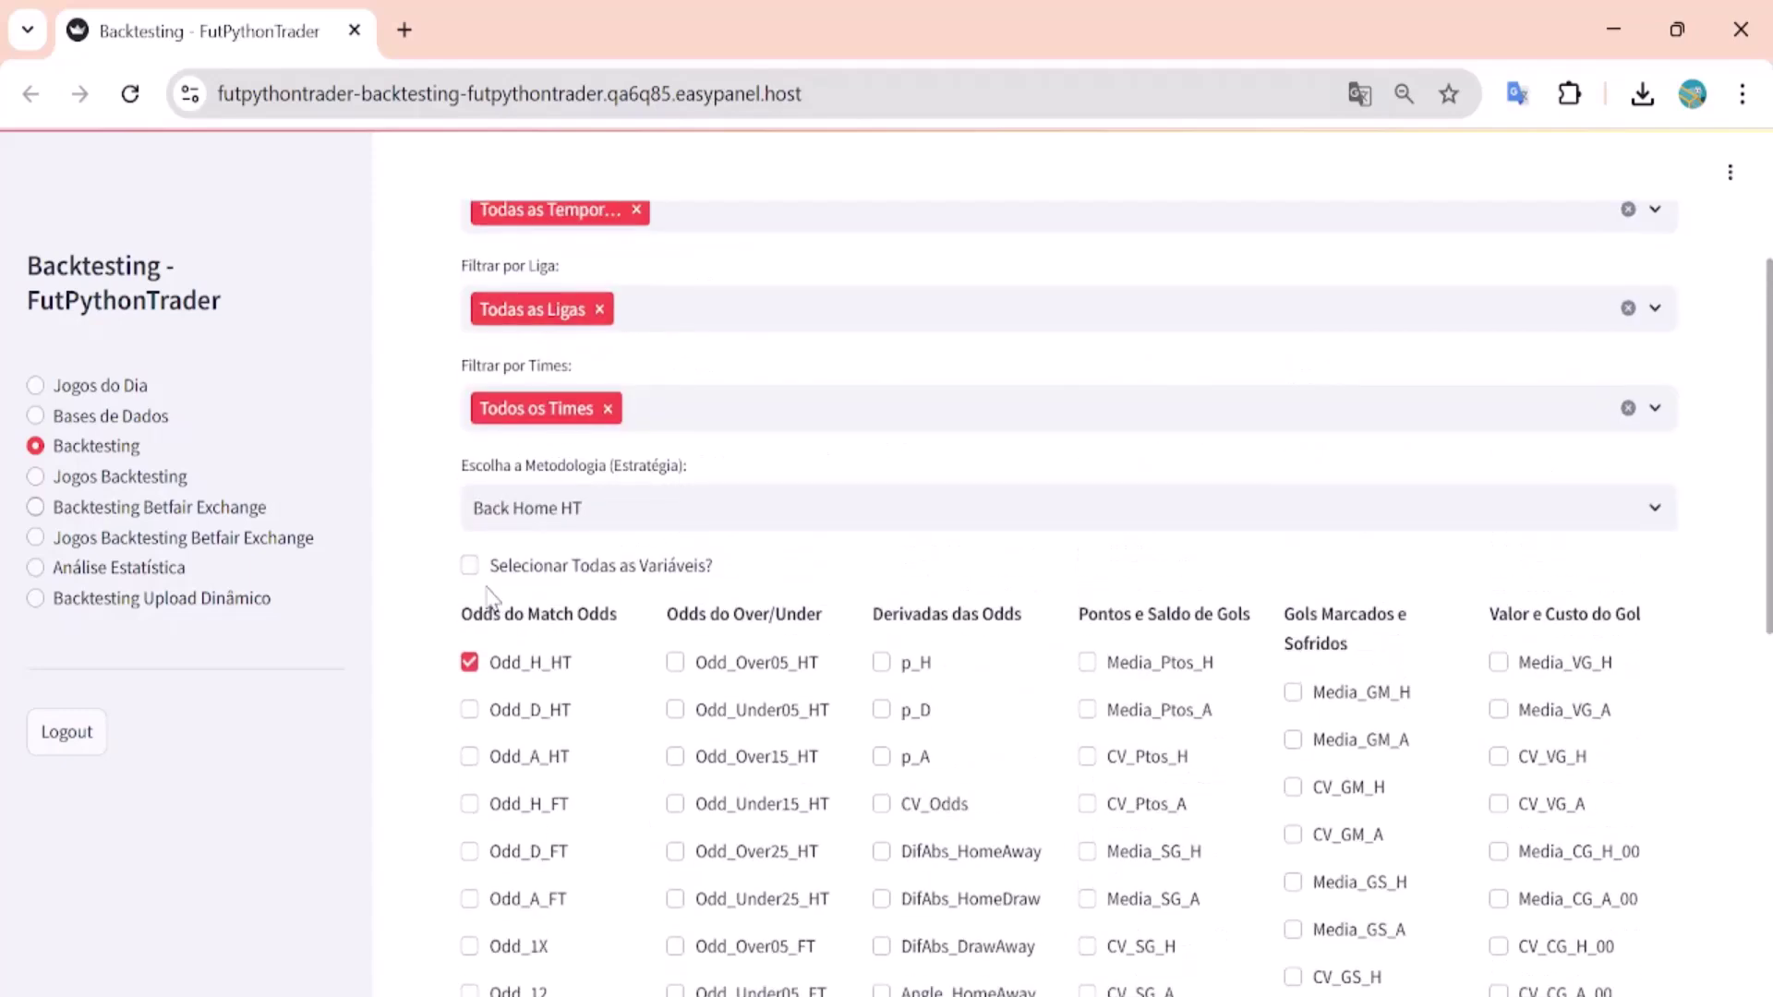
pyautogui.click(470, 566)
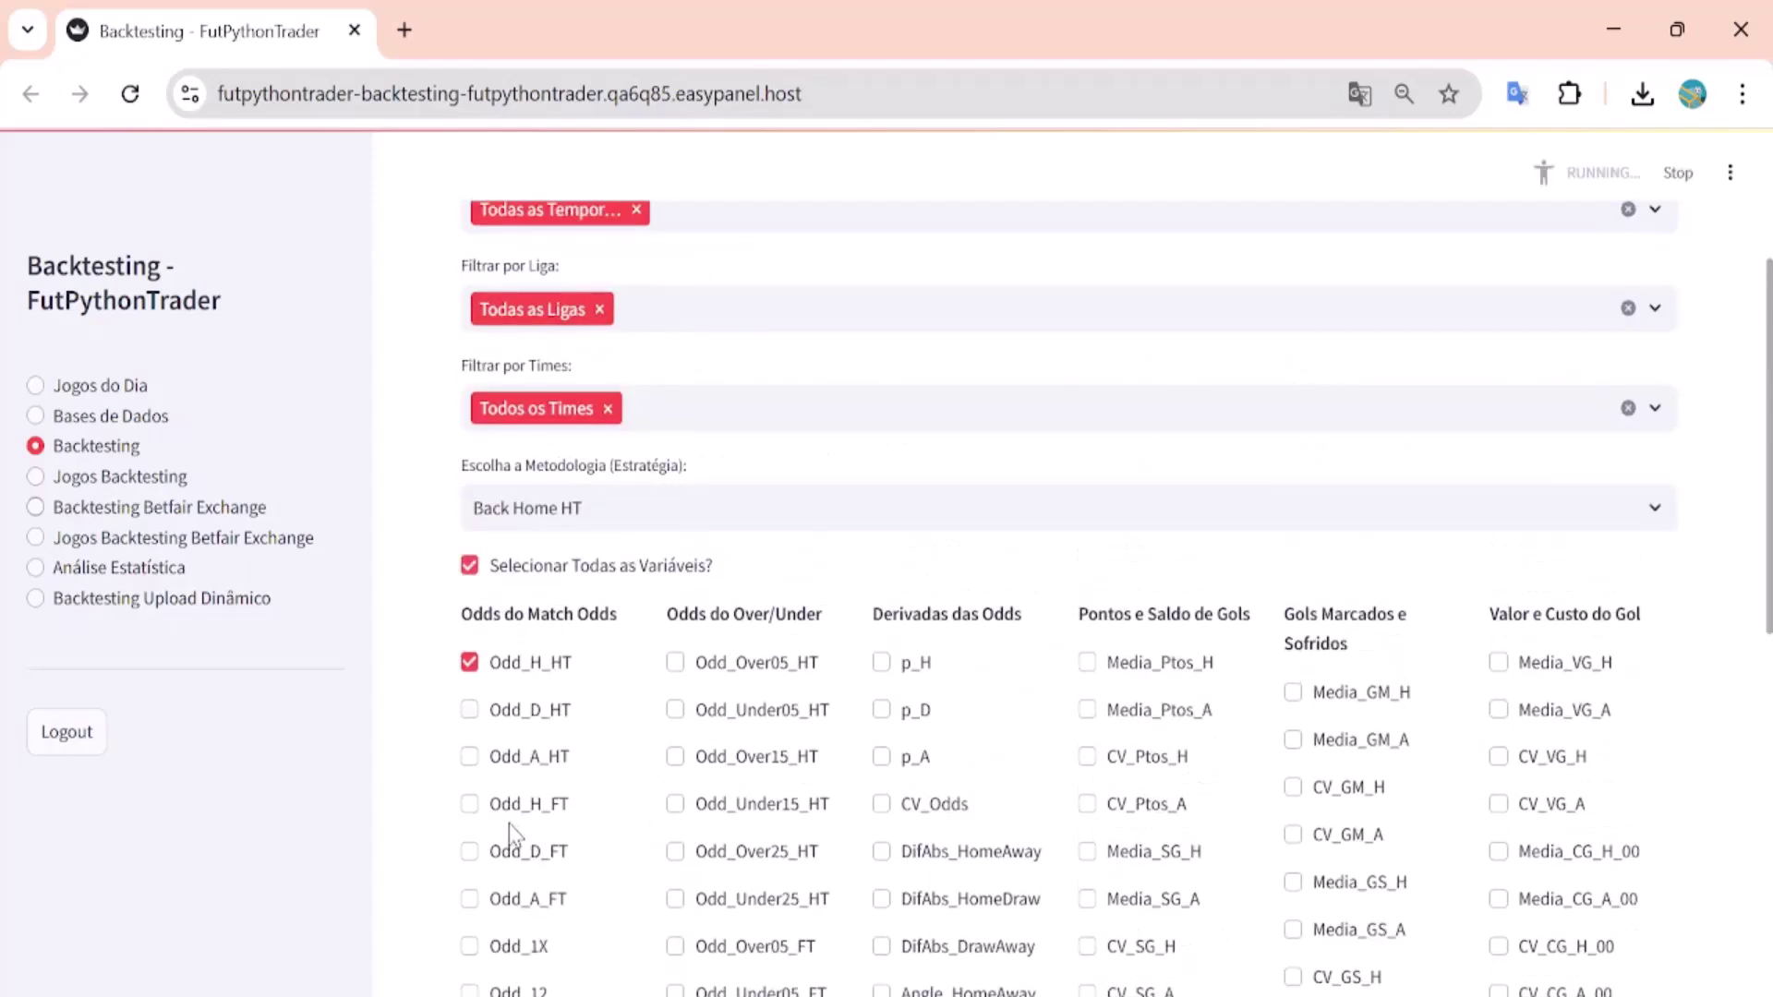
# Step: Review the selected variables and the maximum number of divisions setting of the dynamic backtest
pyautogui.scroll(-10, 487, 660)
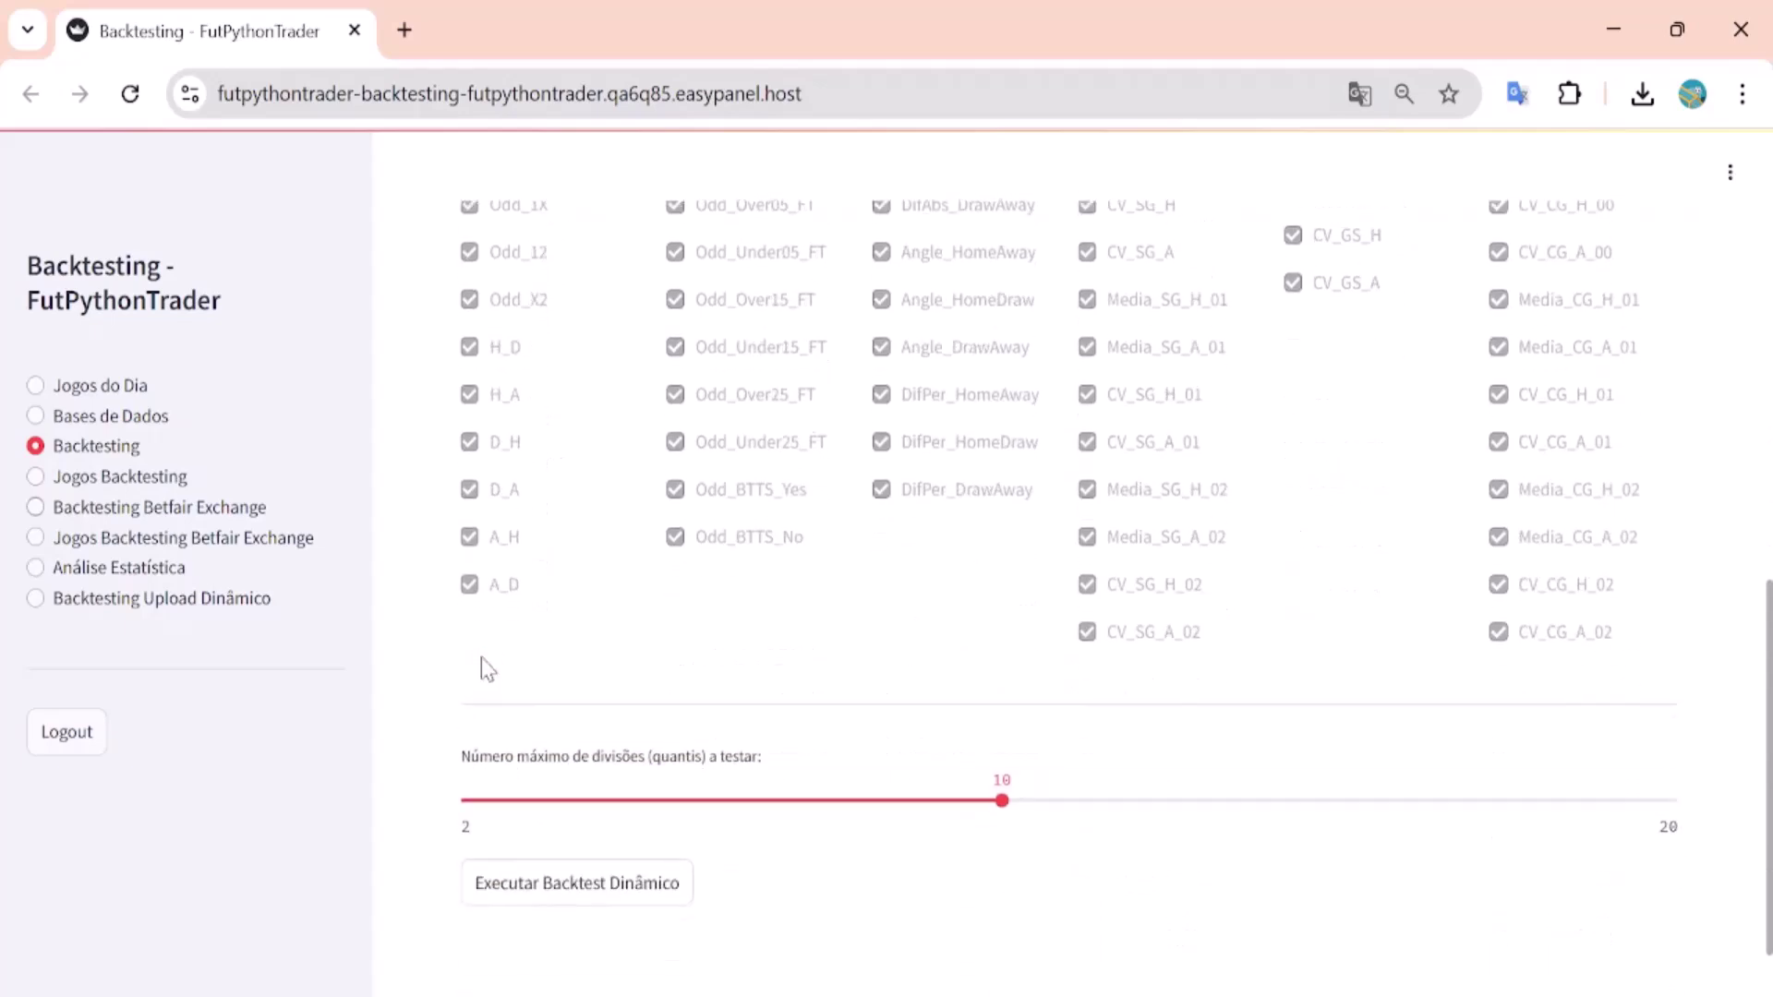
pyautogui.scroll(9, 480, 646)
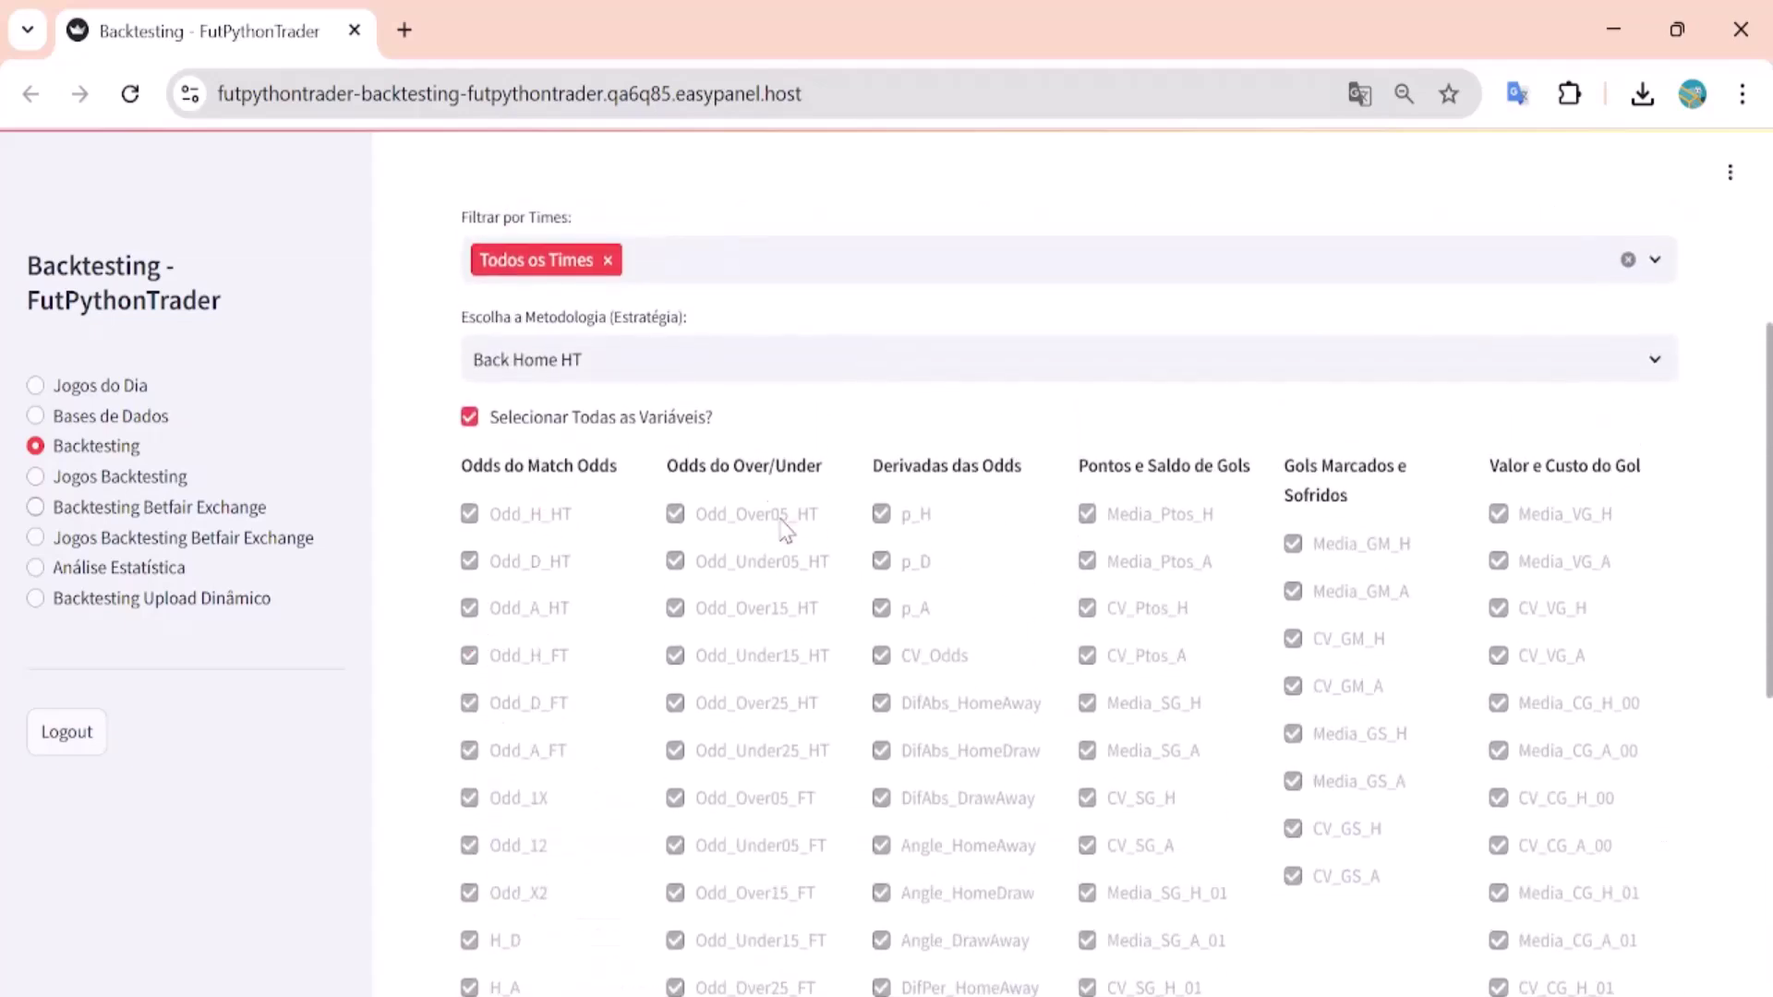
pyautogui.scroll(-6, 767, 526)
pyautogui.scroll(5, 1022, 424)
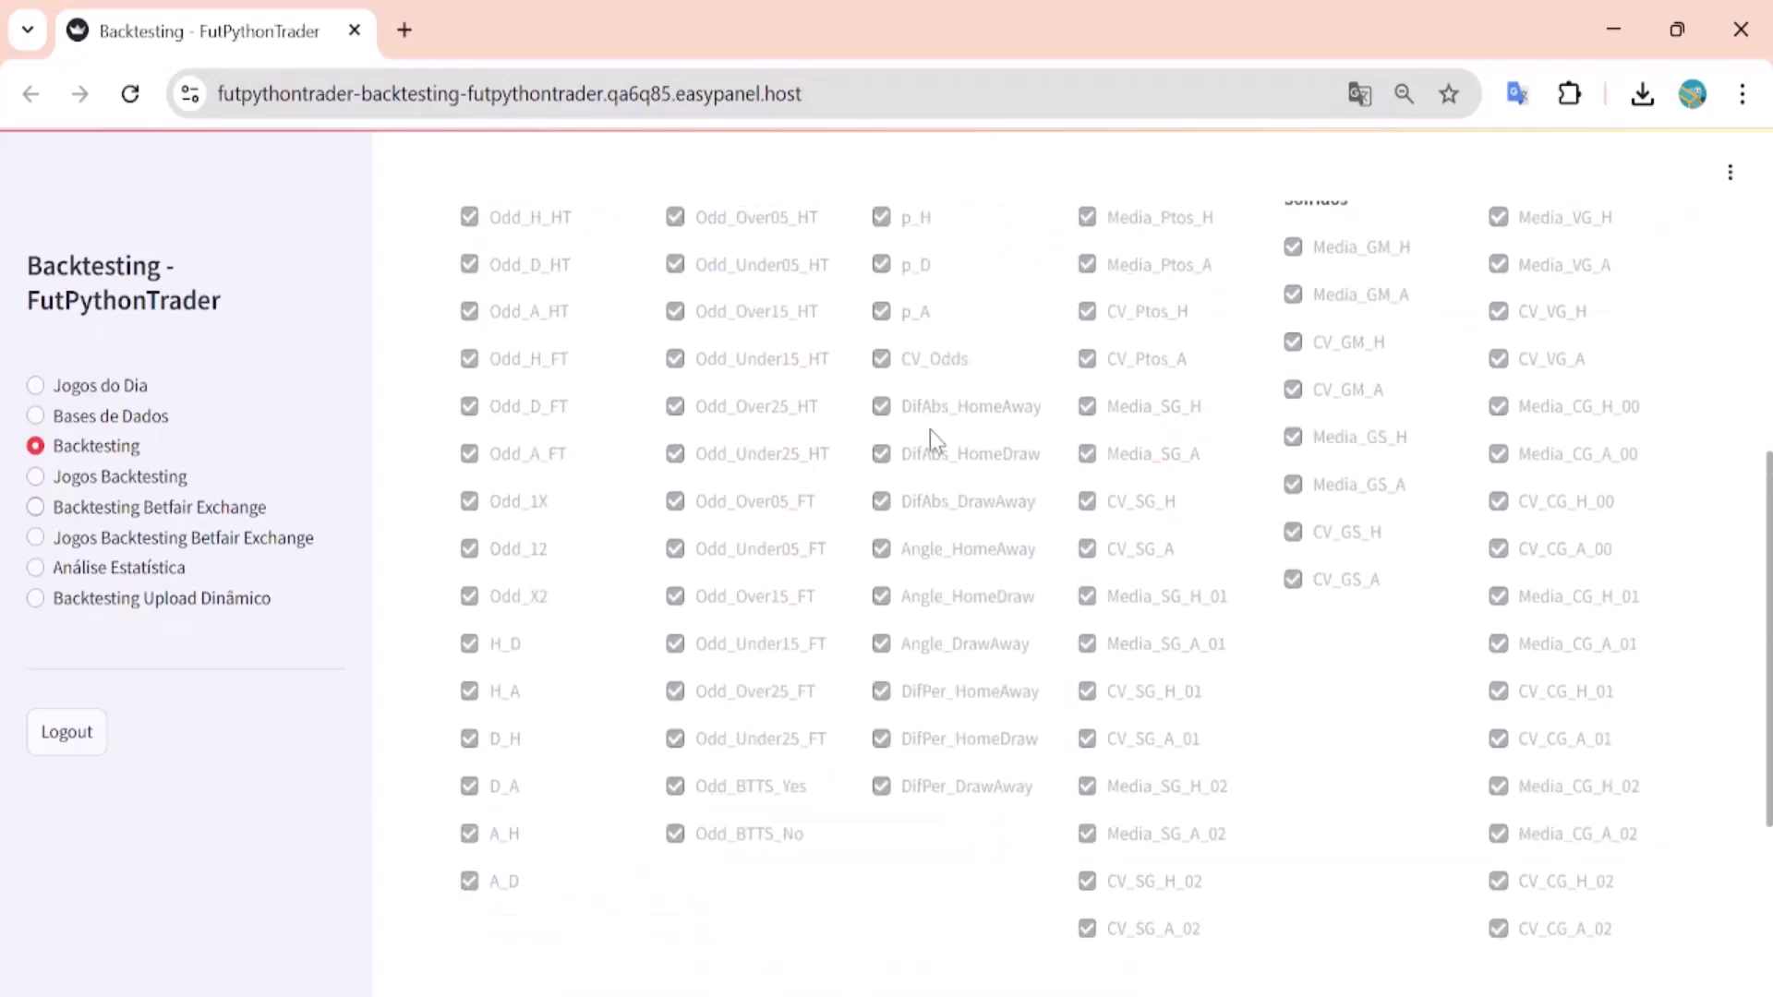
pyautogui.scroll(-6, 618, 725)
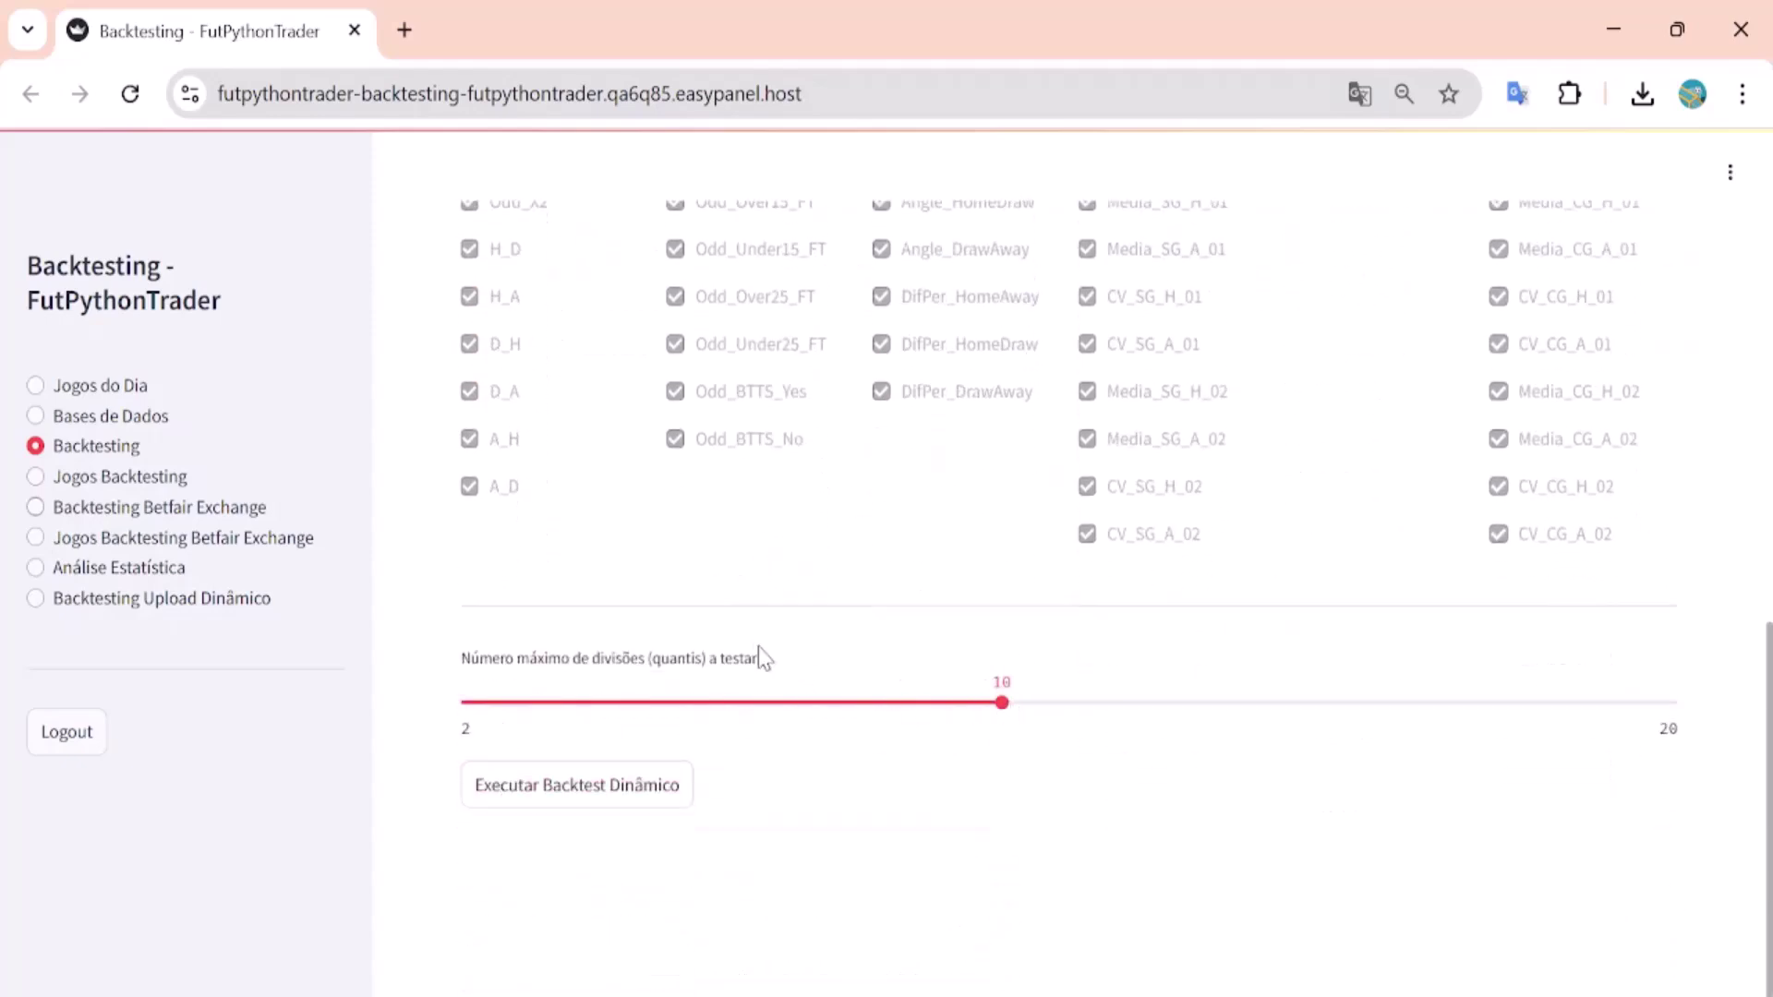
# Step: Replace Todas as Ligas with Argentina Primera División in the league filter of the dynamic backtest
pyautogui.scroll(3, 766, 665)
pyautogui.scroll(3, 748, 637)
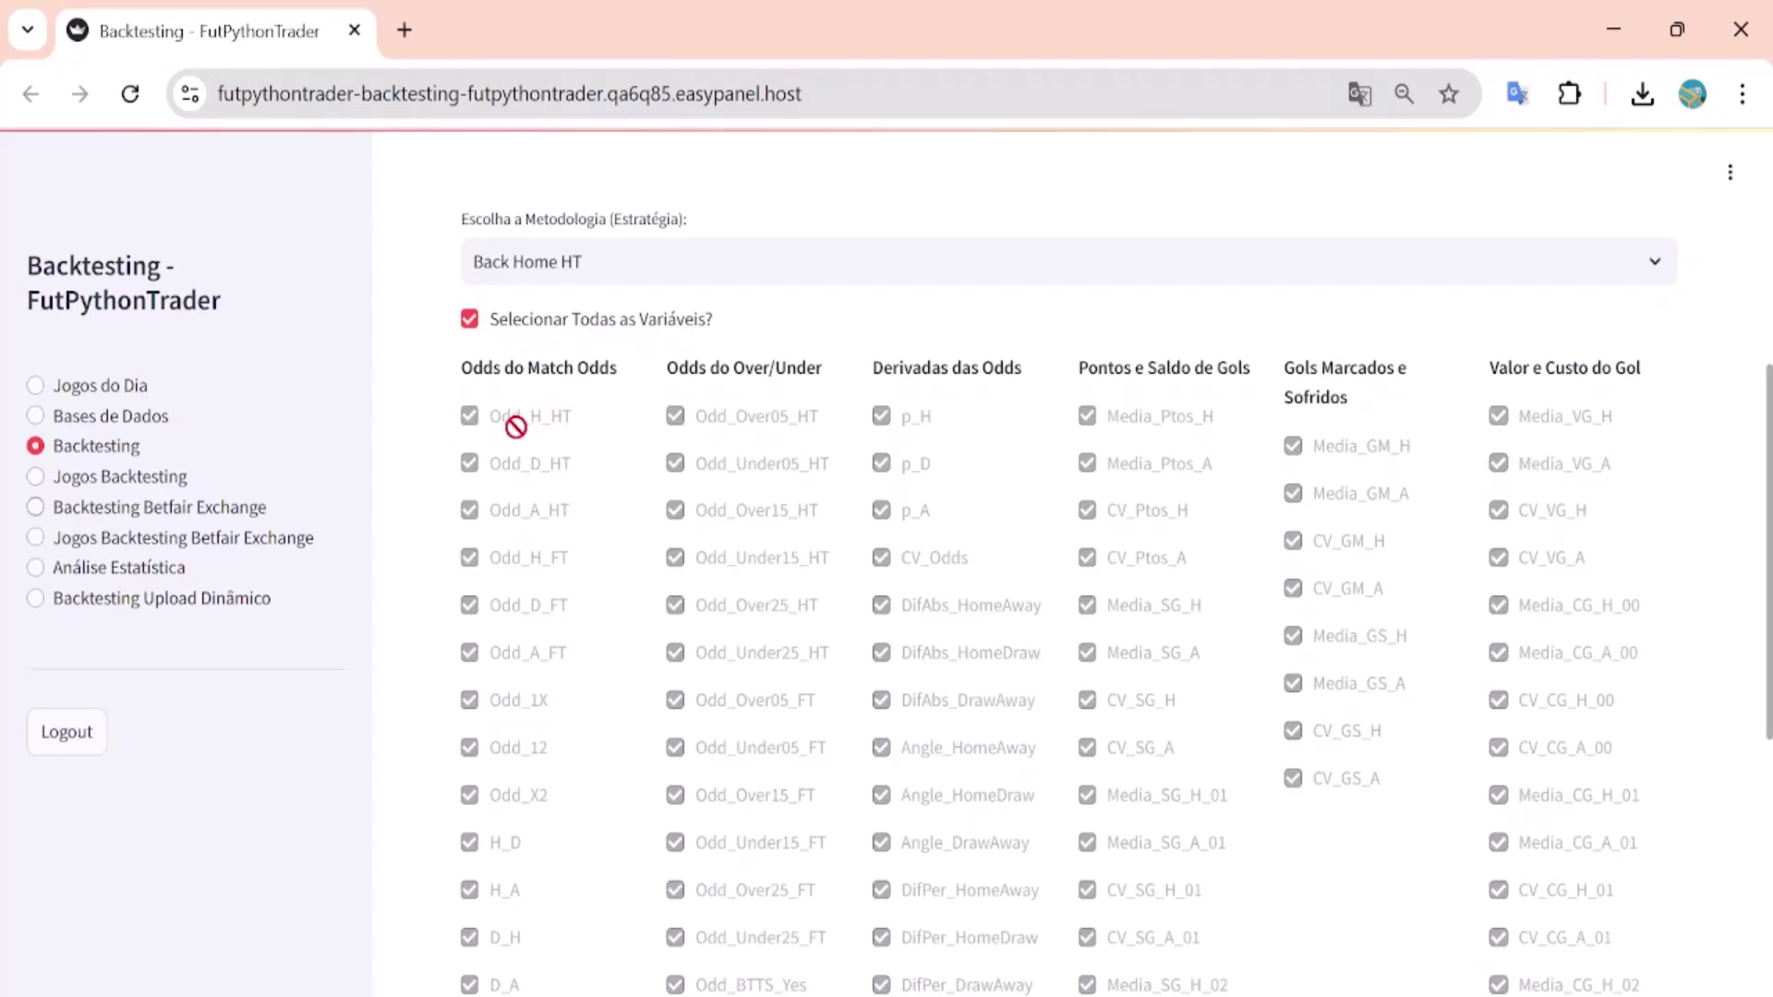
pyautogui.scroll(3, 637, 522)
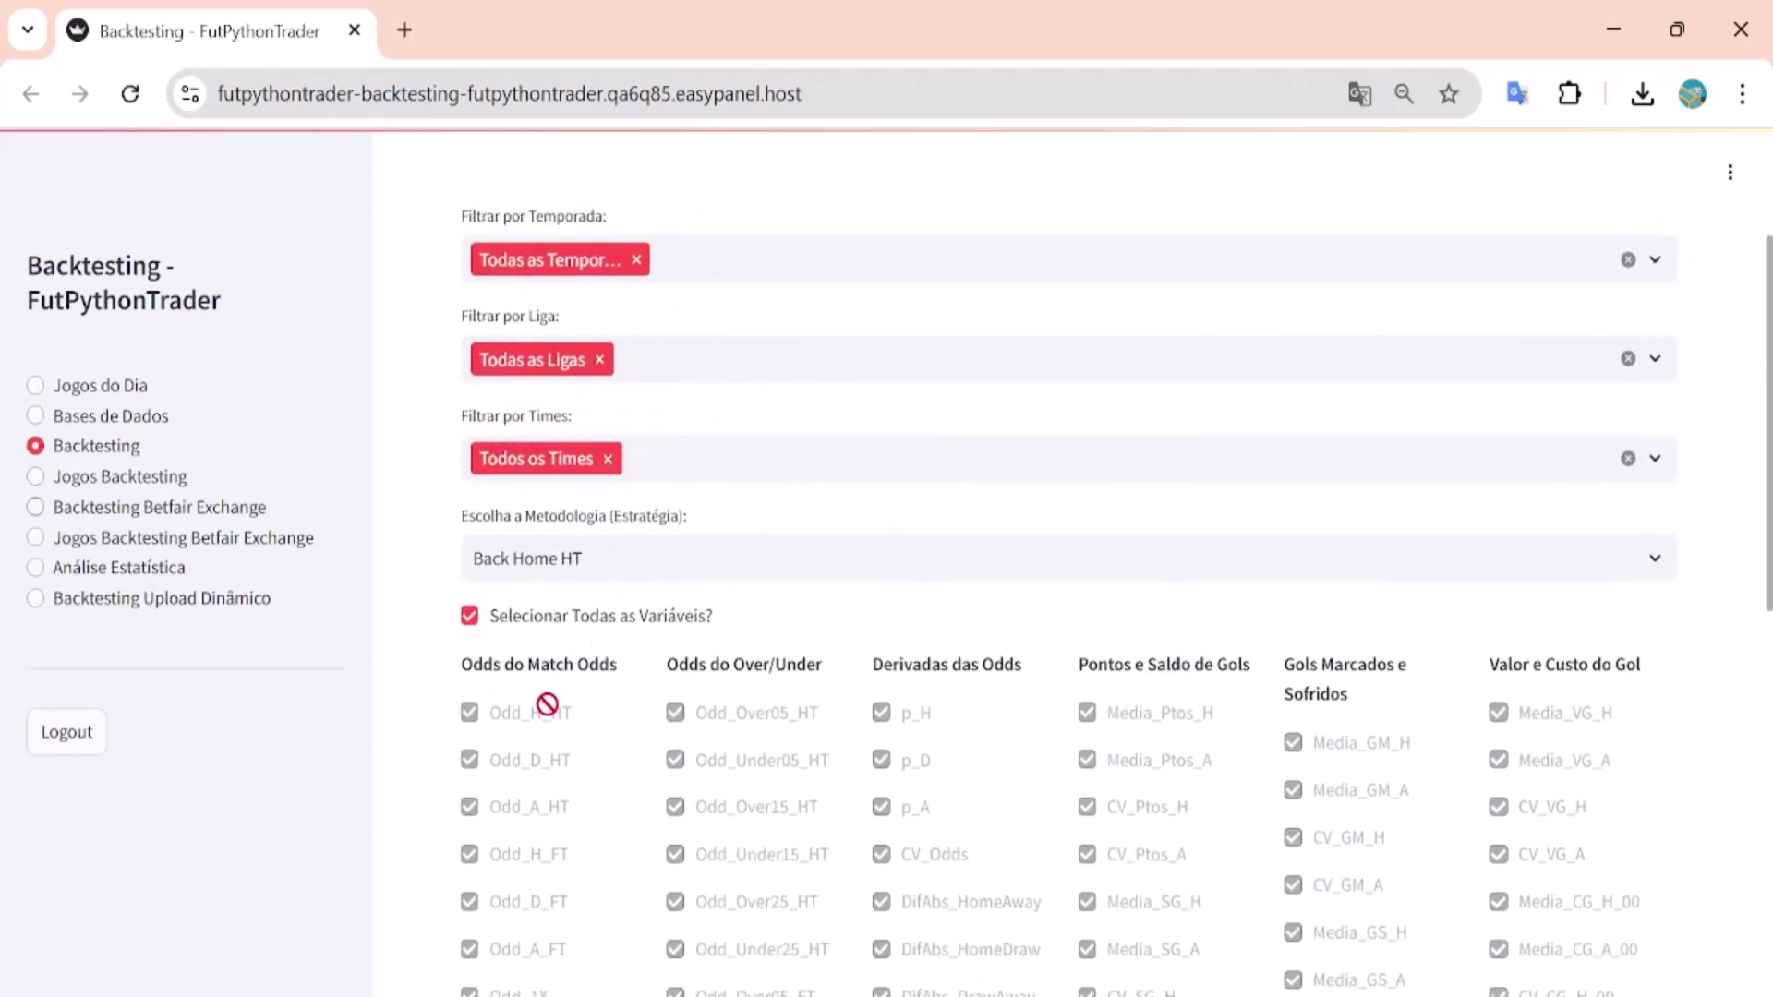
pyautogui.scroll(-10, 766, 711)
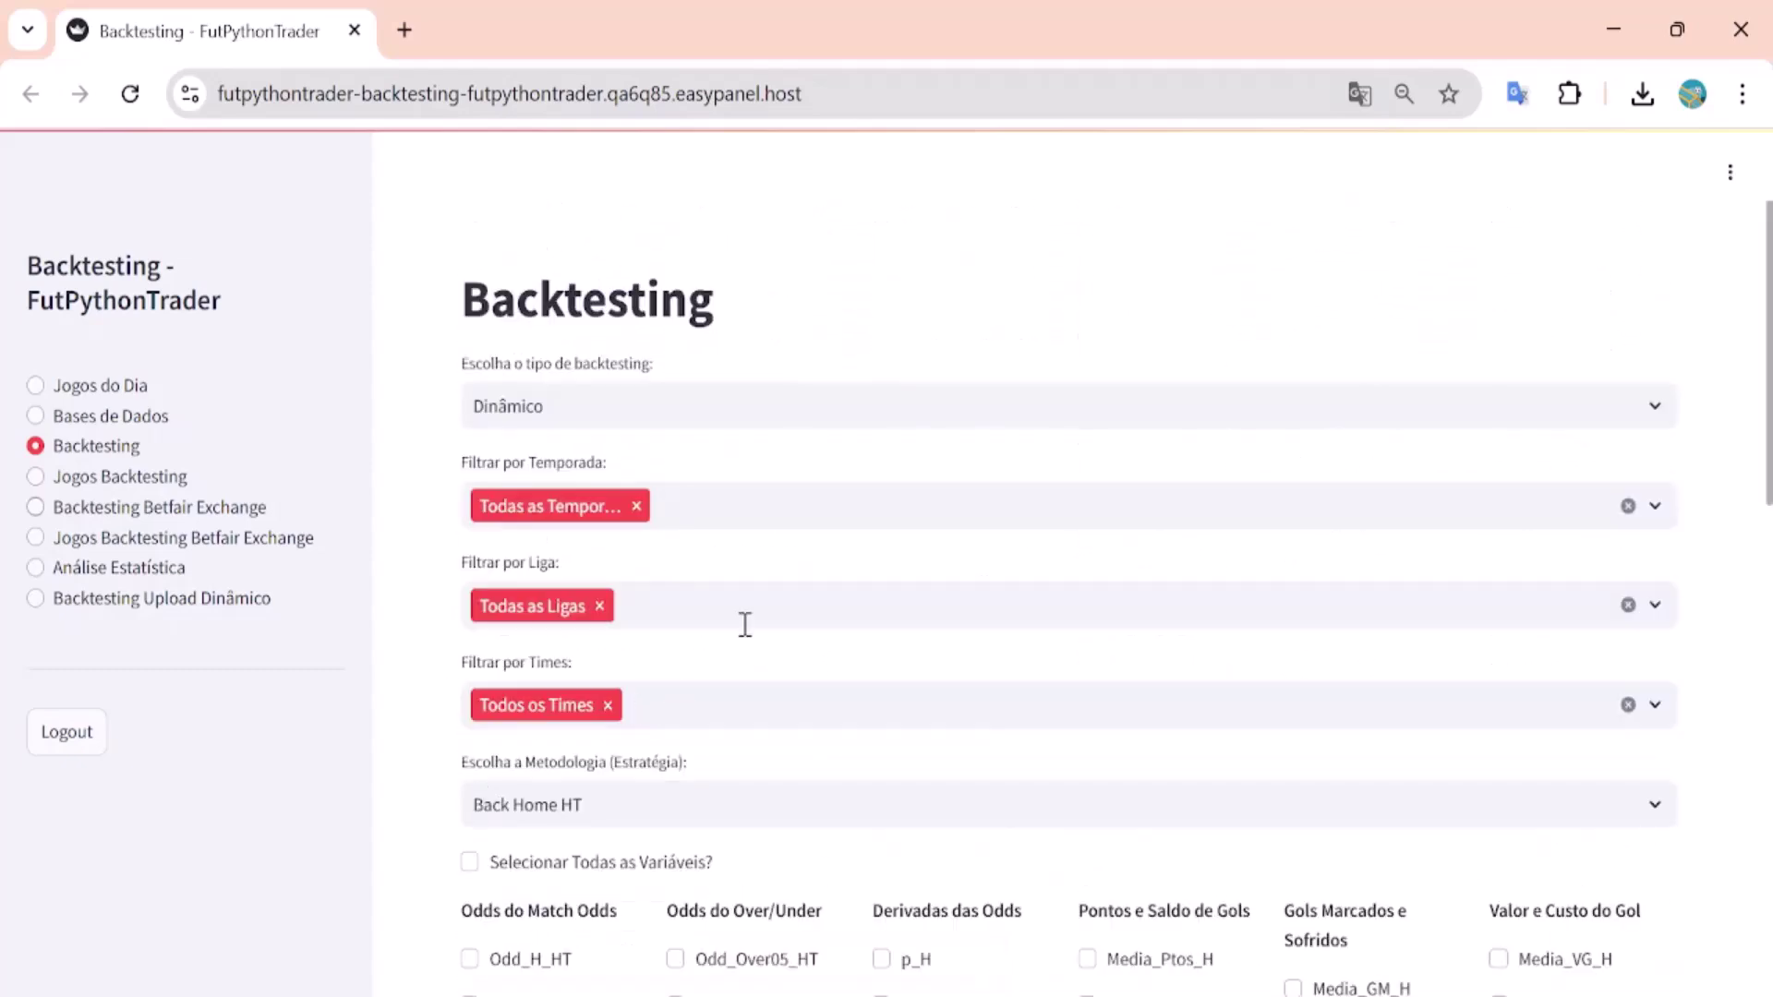
pyautogui.click(649, 605)
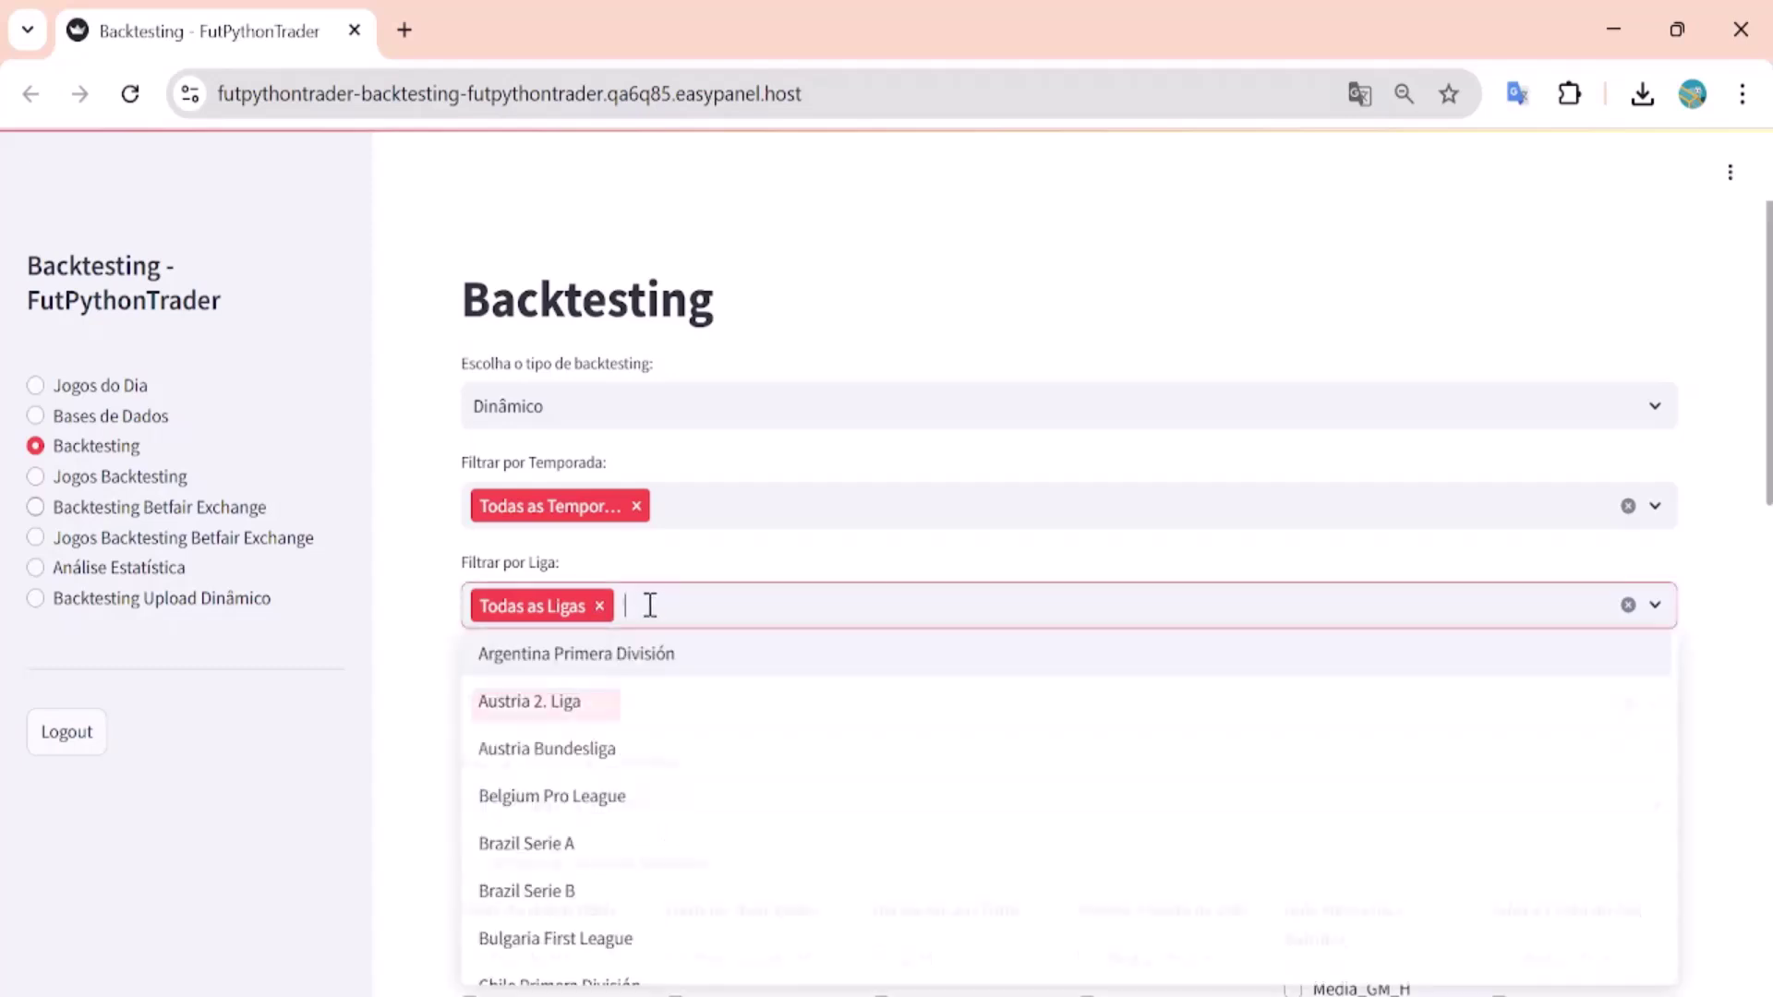
pyautogui.click(591, 653)
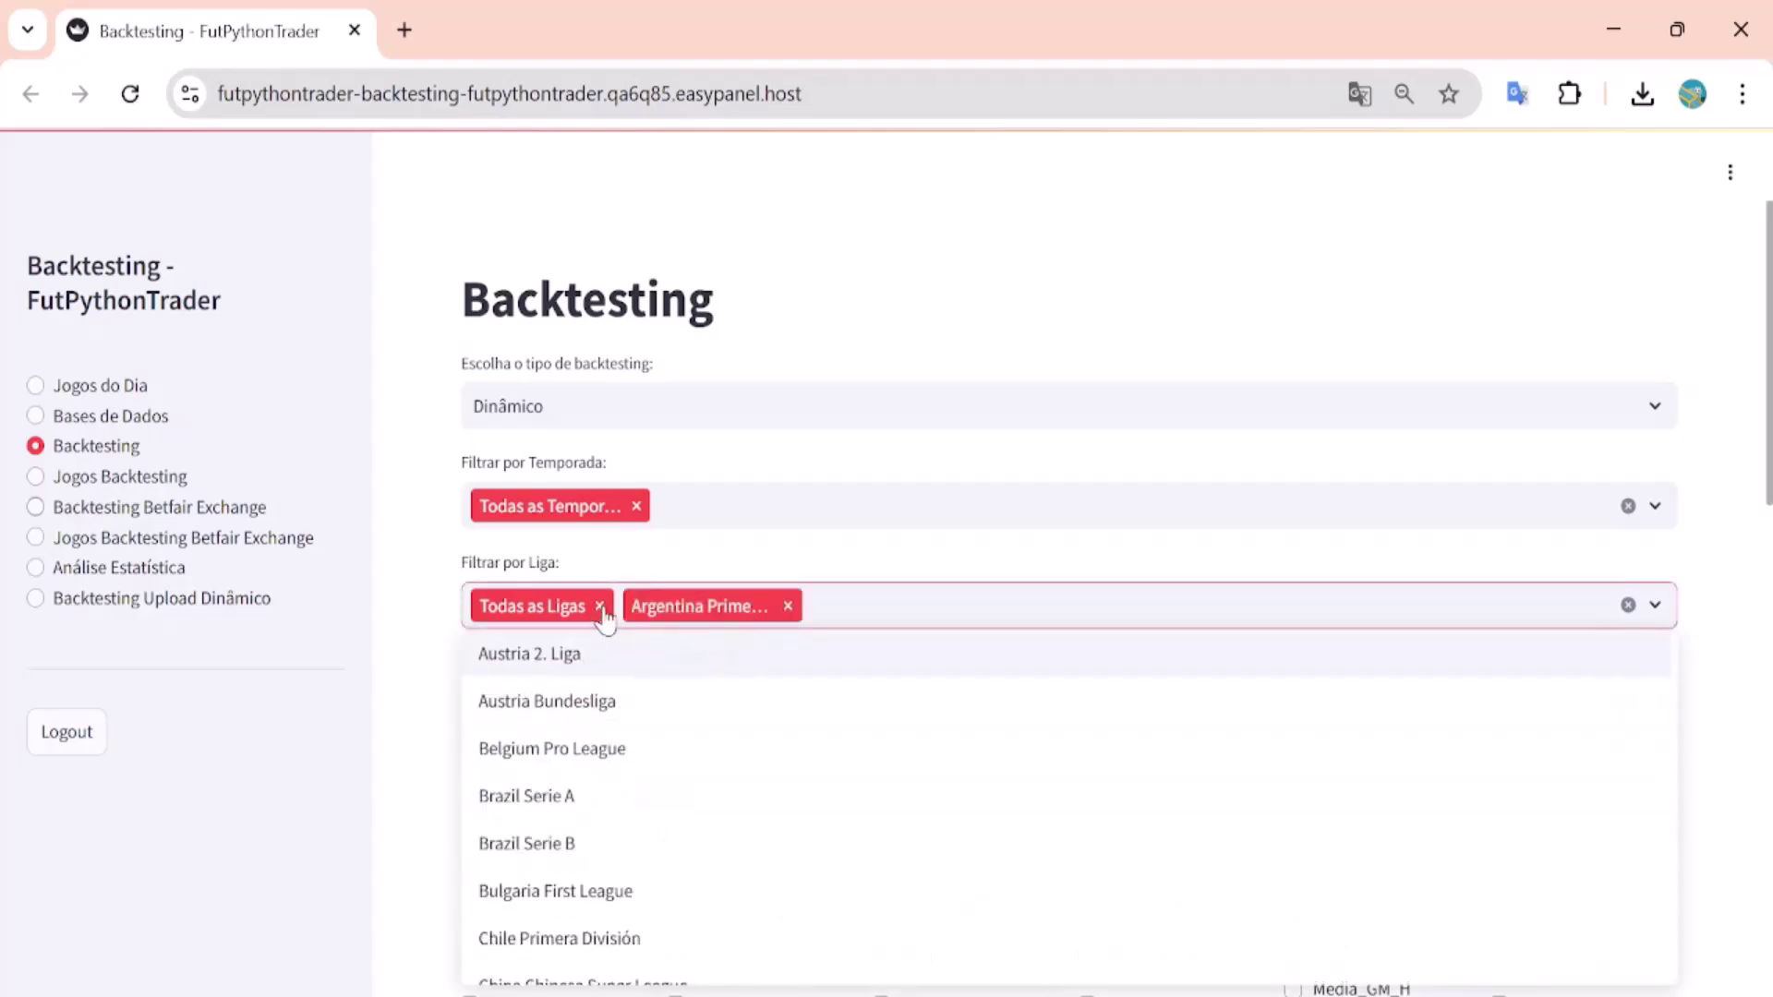
pyautogui.click(599, 606)
pyautogui.click(427, 641)
# Step: Set the backtest methodology to Under25 FT and enable the selection of all variables
pyautogui.click(628, 810)
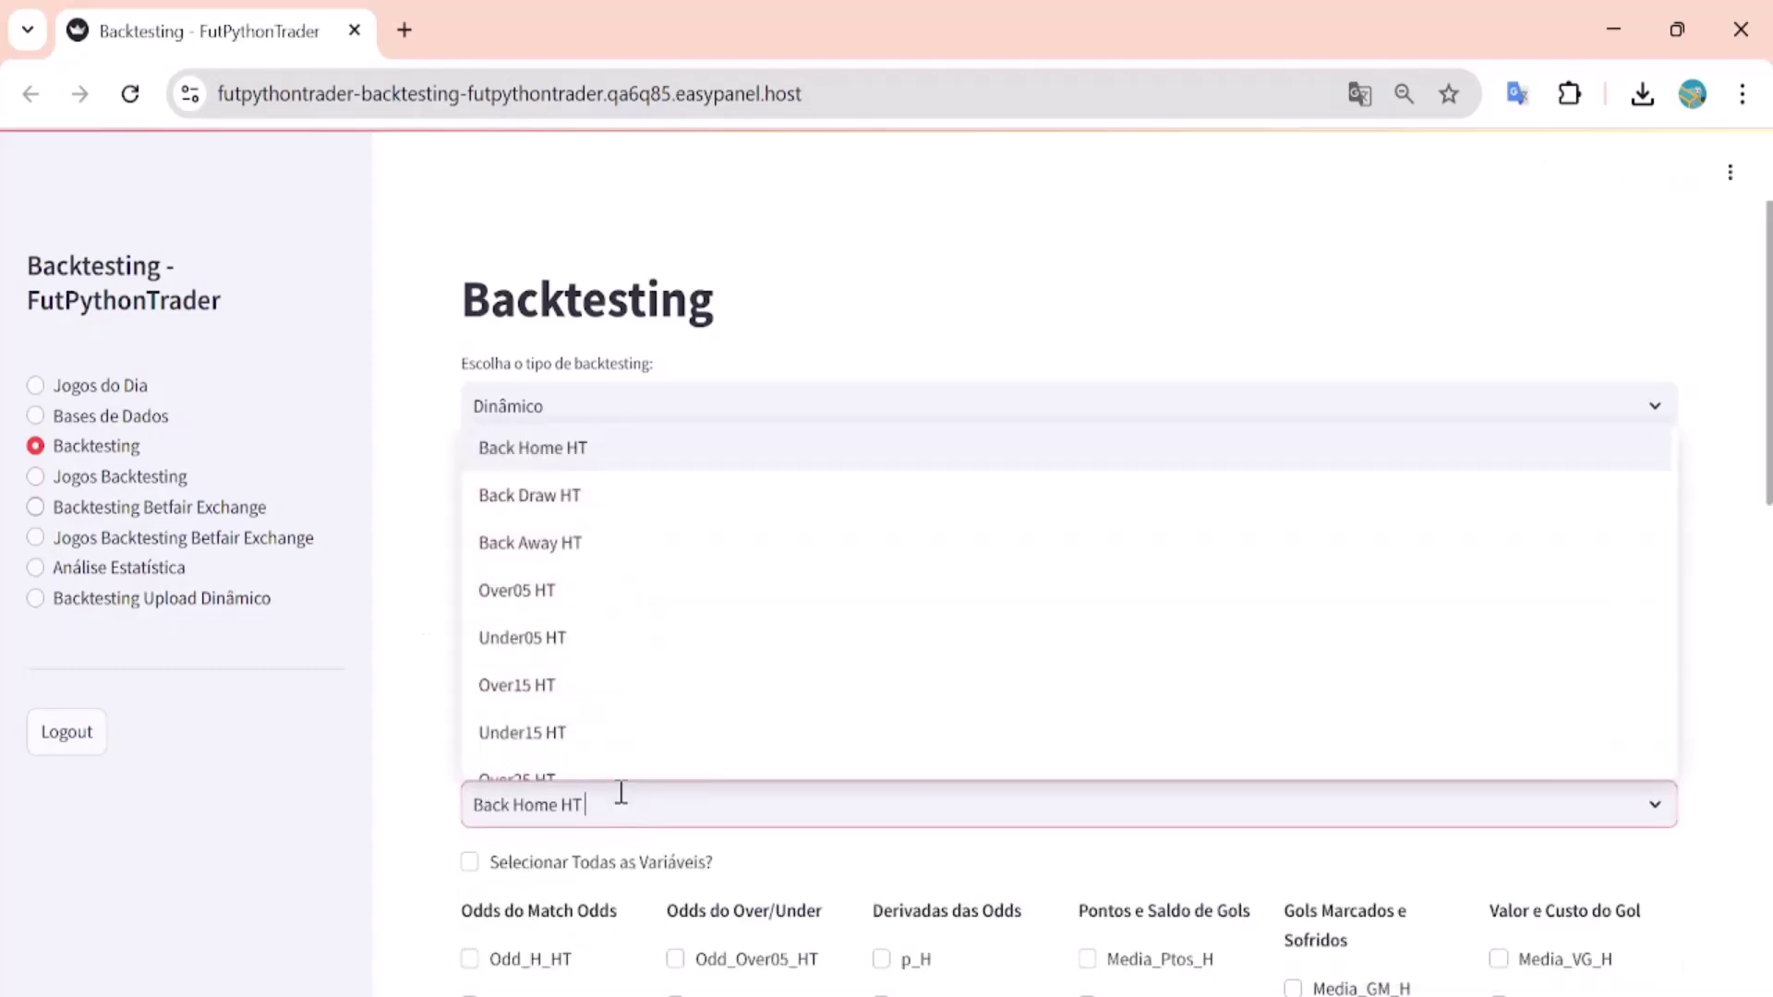
pyautogui.scroll(-2, 577, 694)
pyautogui.scroll(-3, 573, 693)
pyautogui.scroll(2, 573, 692)
pyautogui.scroll(-6, 596, 591)
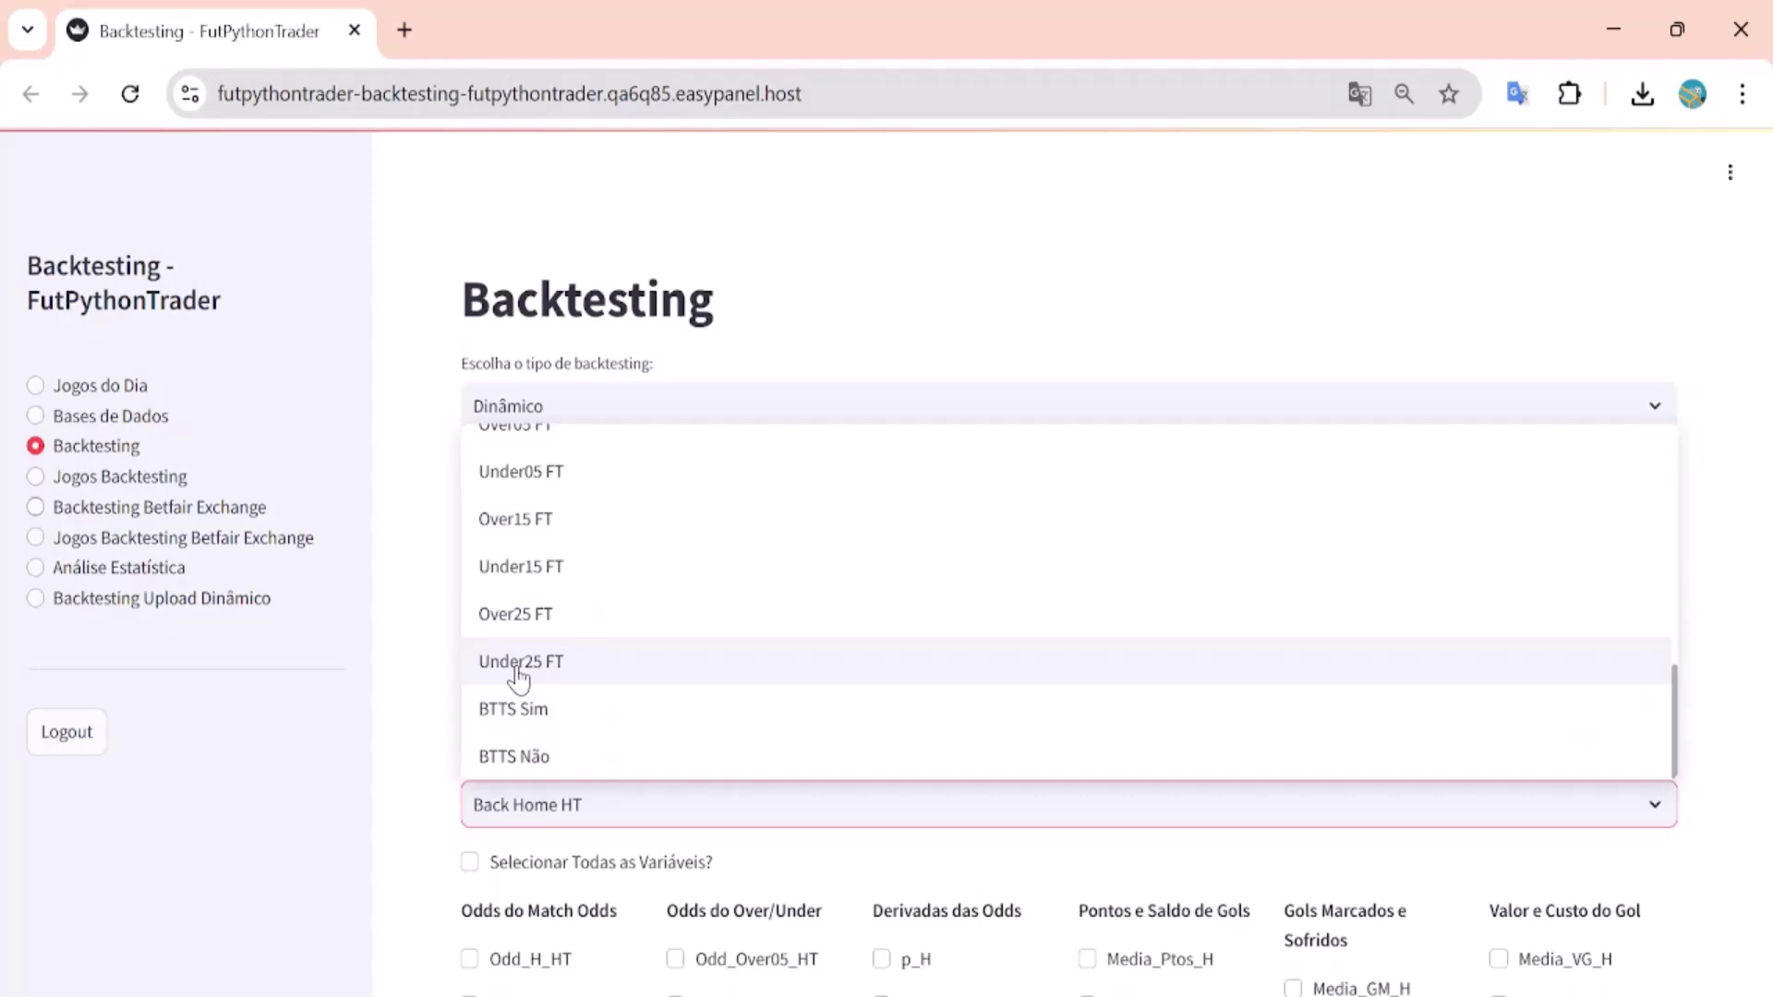
pyautogui.click(518, 662)
pyautogui.click(469, 864)
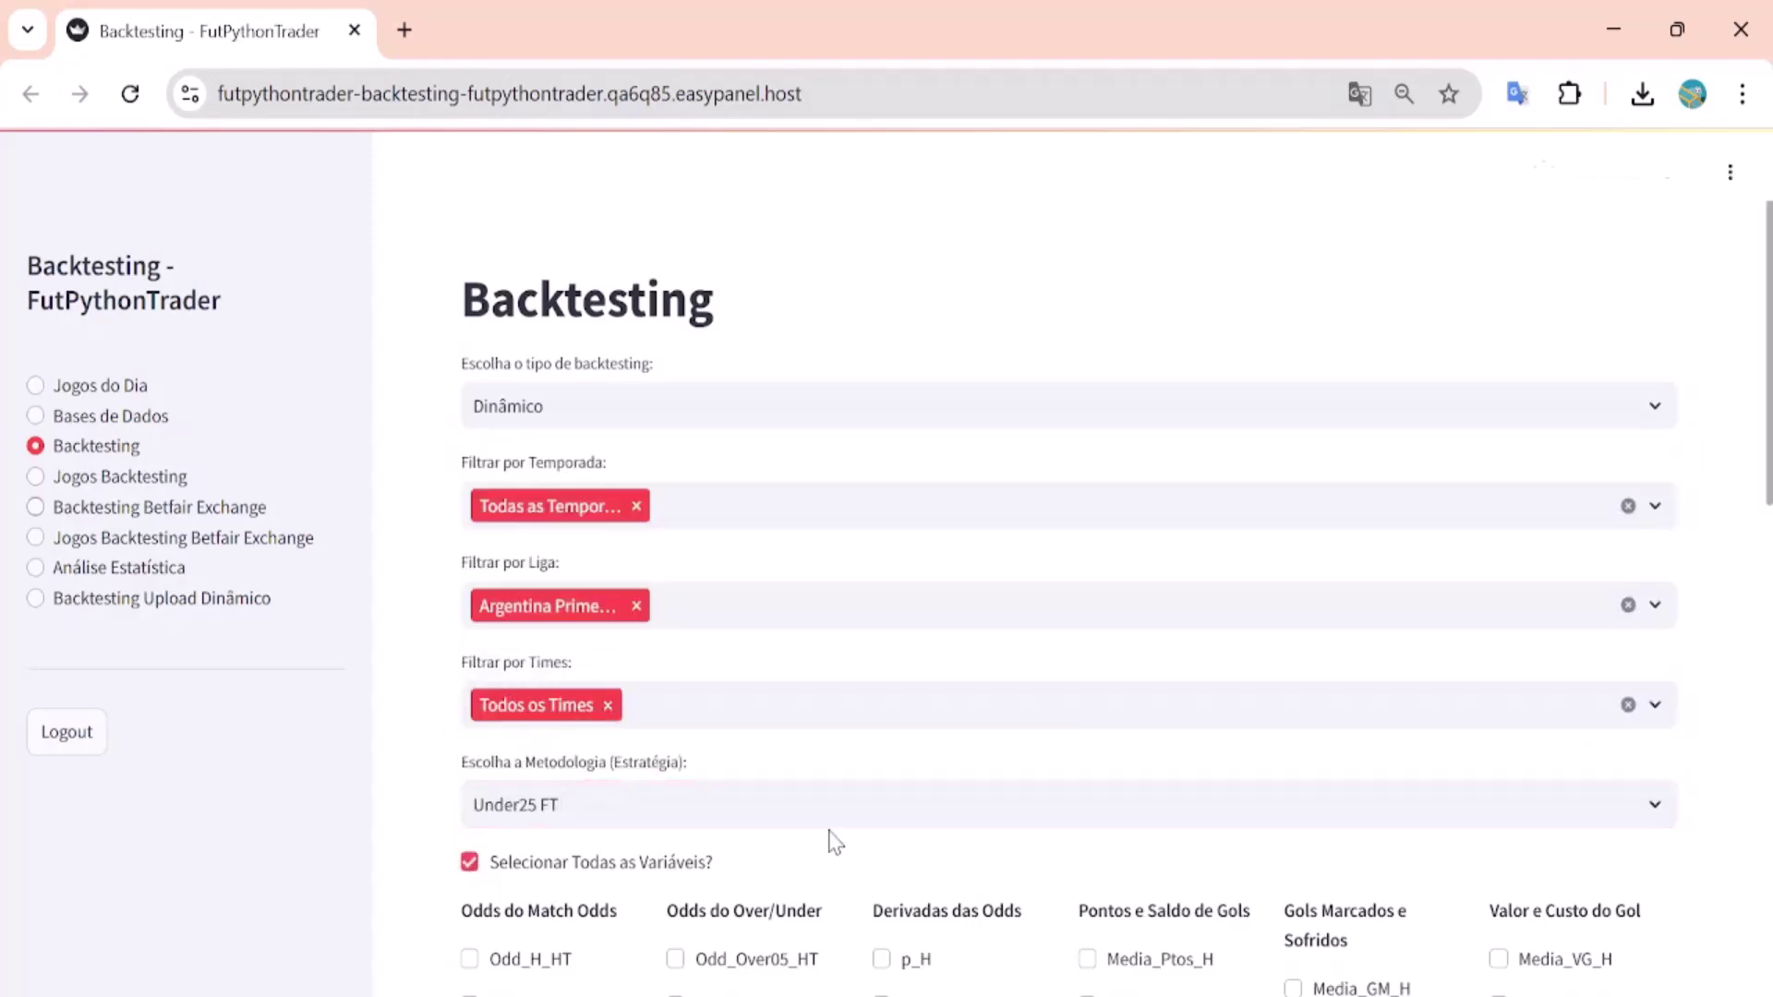
# Step: Run the dynamic backtest for the Argentina Primera División with the Under25 FT strategy
pyautogui.scroll(-5, 827, 823)
pyautogui.scroll(-5, 787, 661)
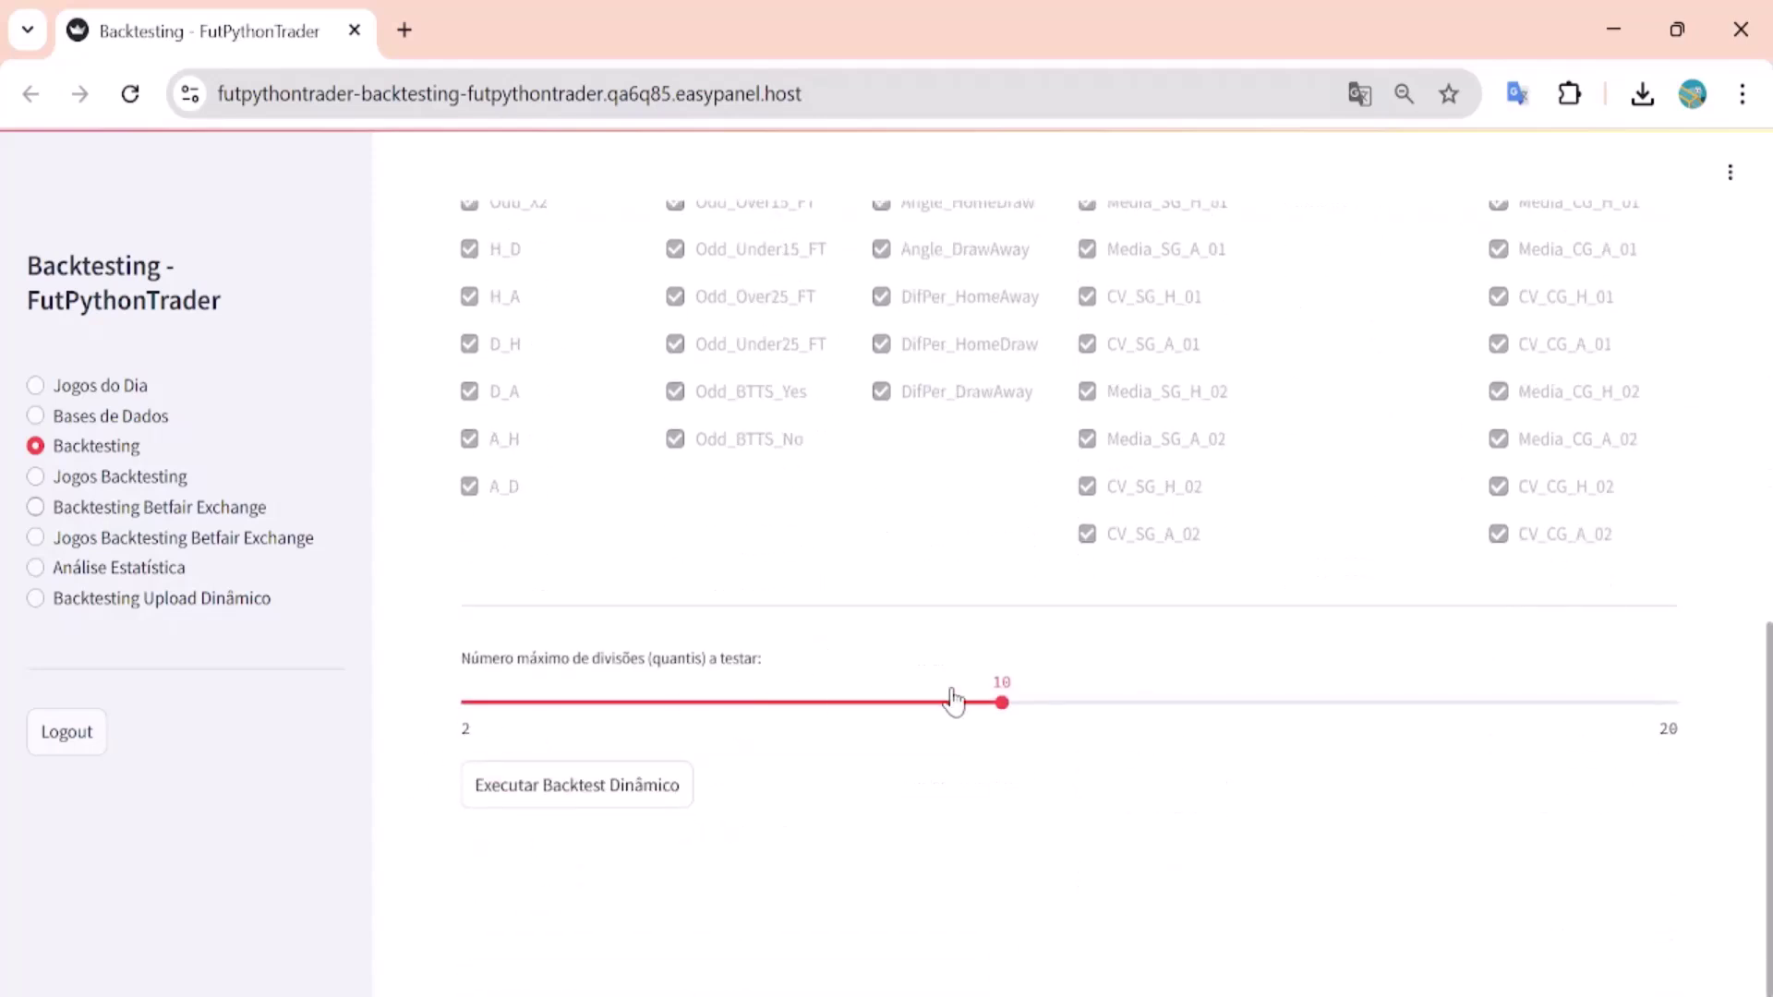
pyautogui.click(560, 799)
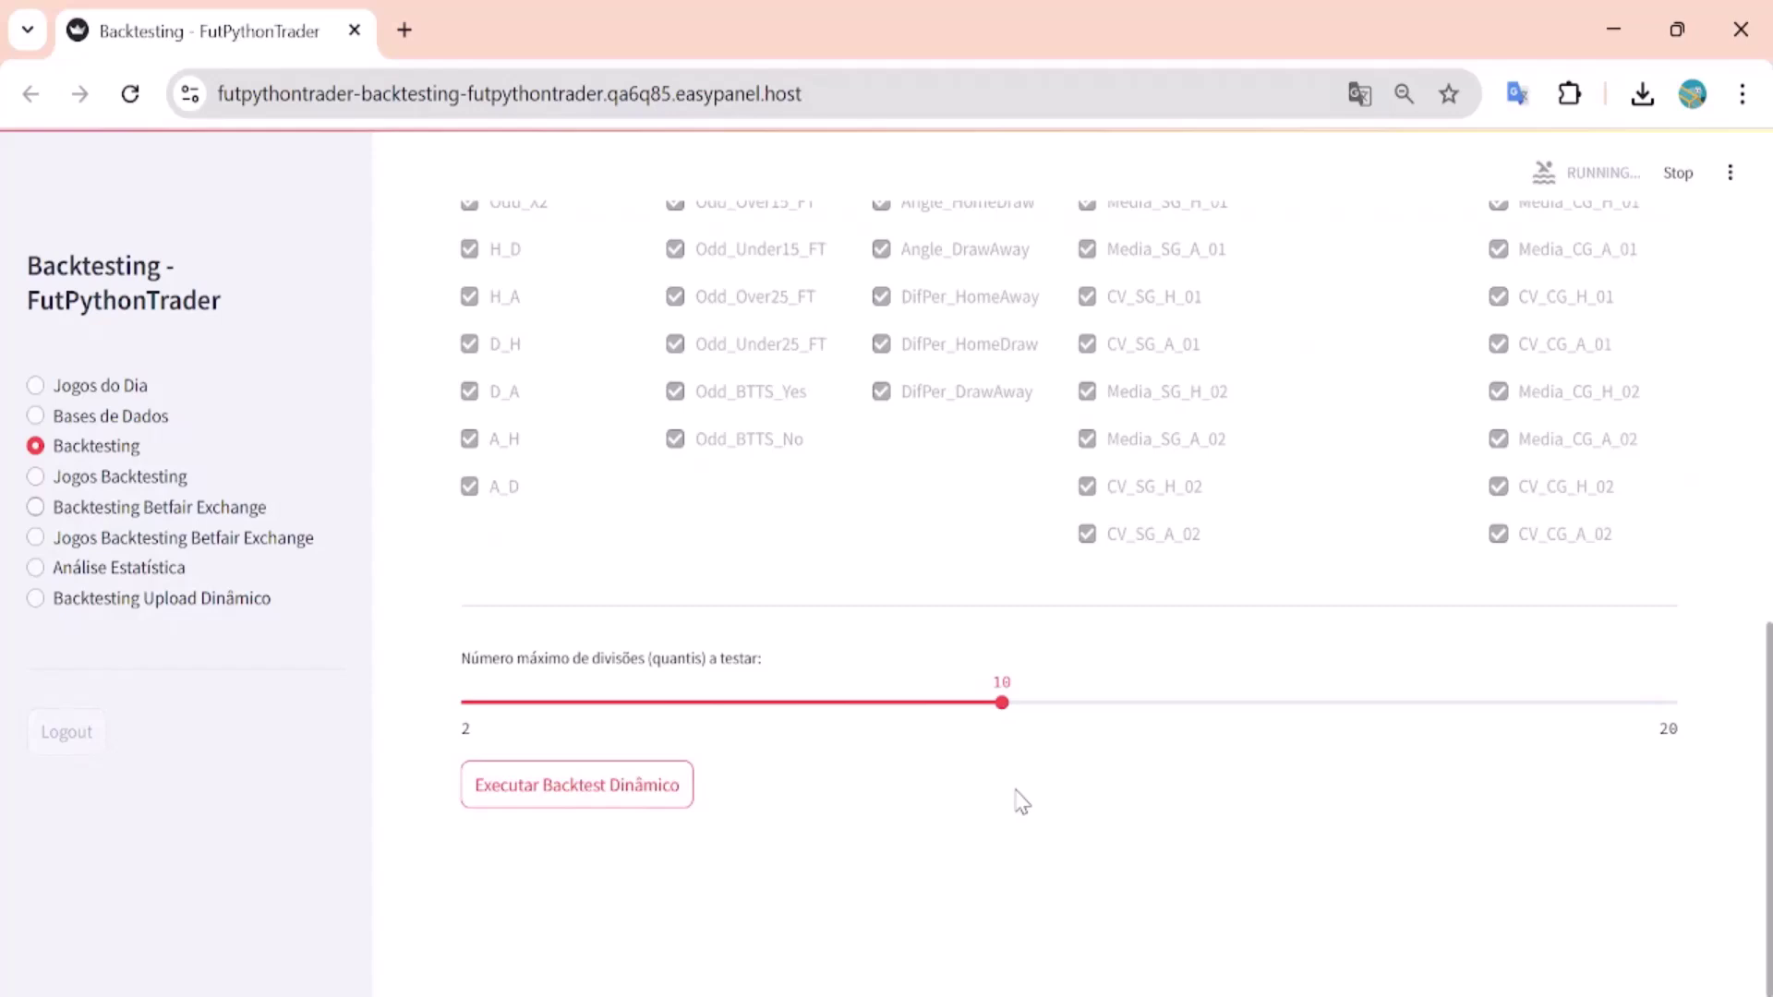
# Step: Examine the best variable, interval and profit chart of the dynamic backtest, and compare with the list of tested variables
pyautogui.scroll(-3, 997, 794)
pyautogui.scroll(-5, 824, 716)
pyautogui.scroll(3, 1037, 628)
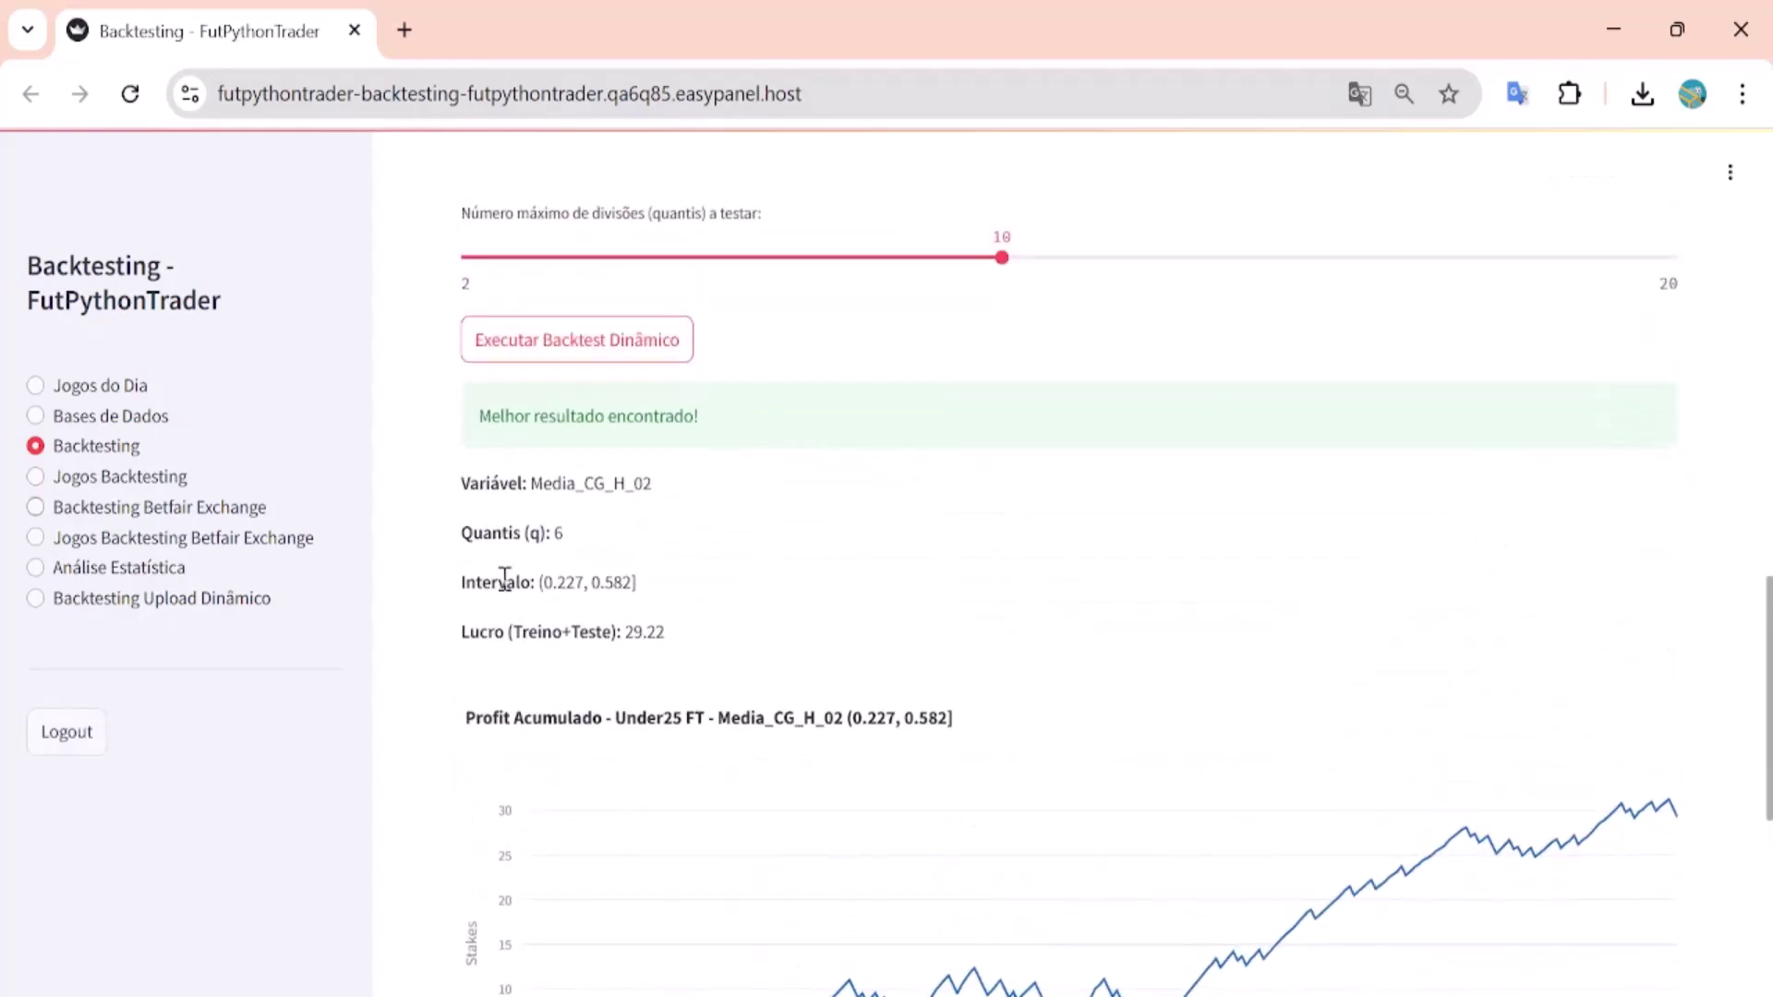
pyautogui.moveTo(533, 487); pyautogui.dragTo(673, 475)
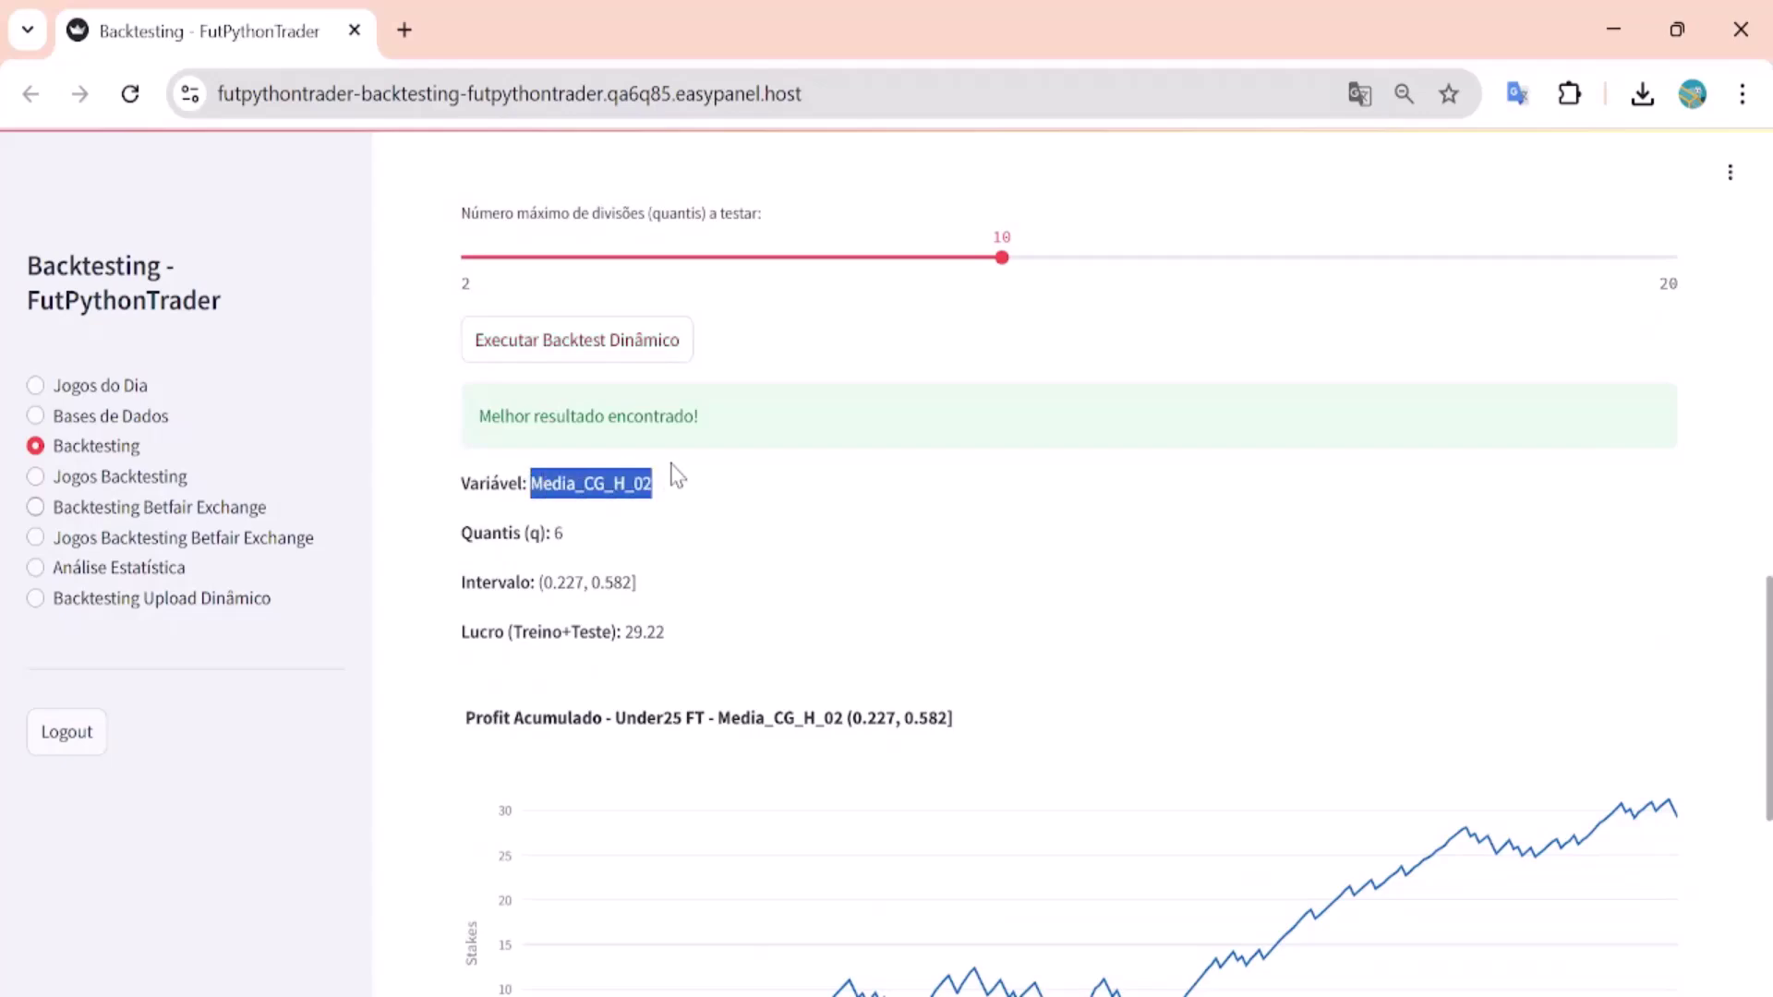
pyautogui.click(826, 489)
pyautogui.scroll(15, 826, 490)
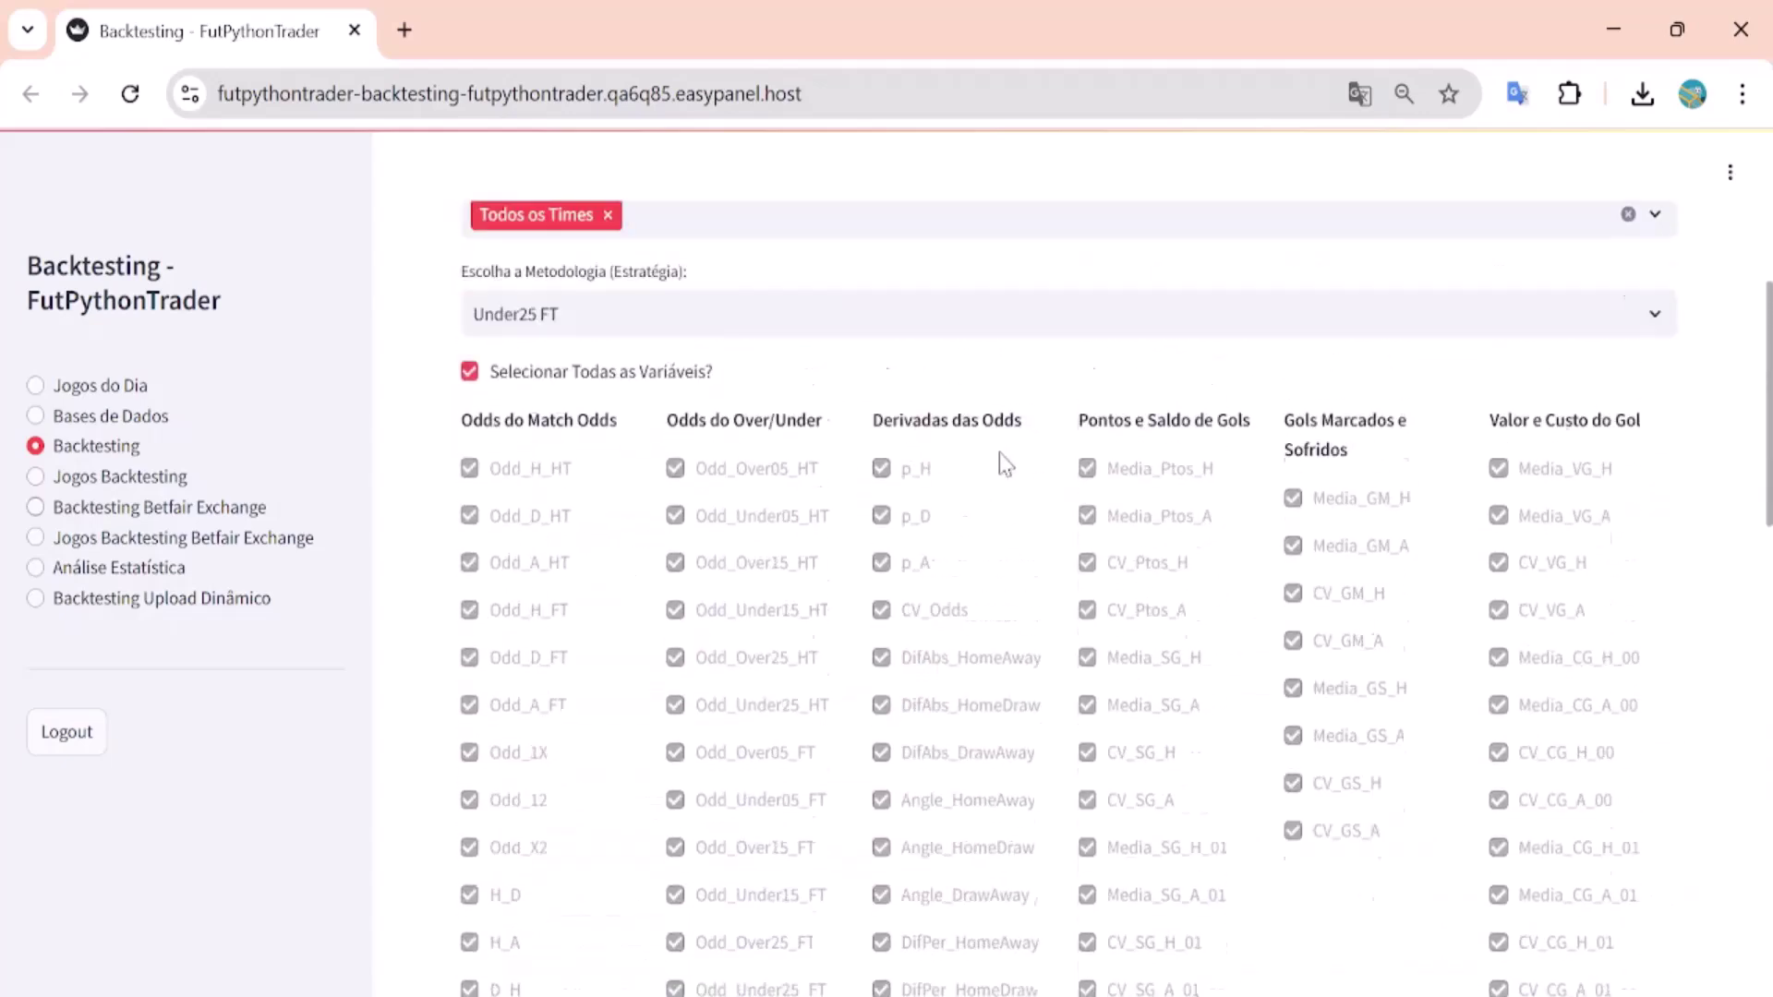
pyautogui.scroll(-7, 1071, 736)
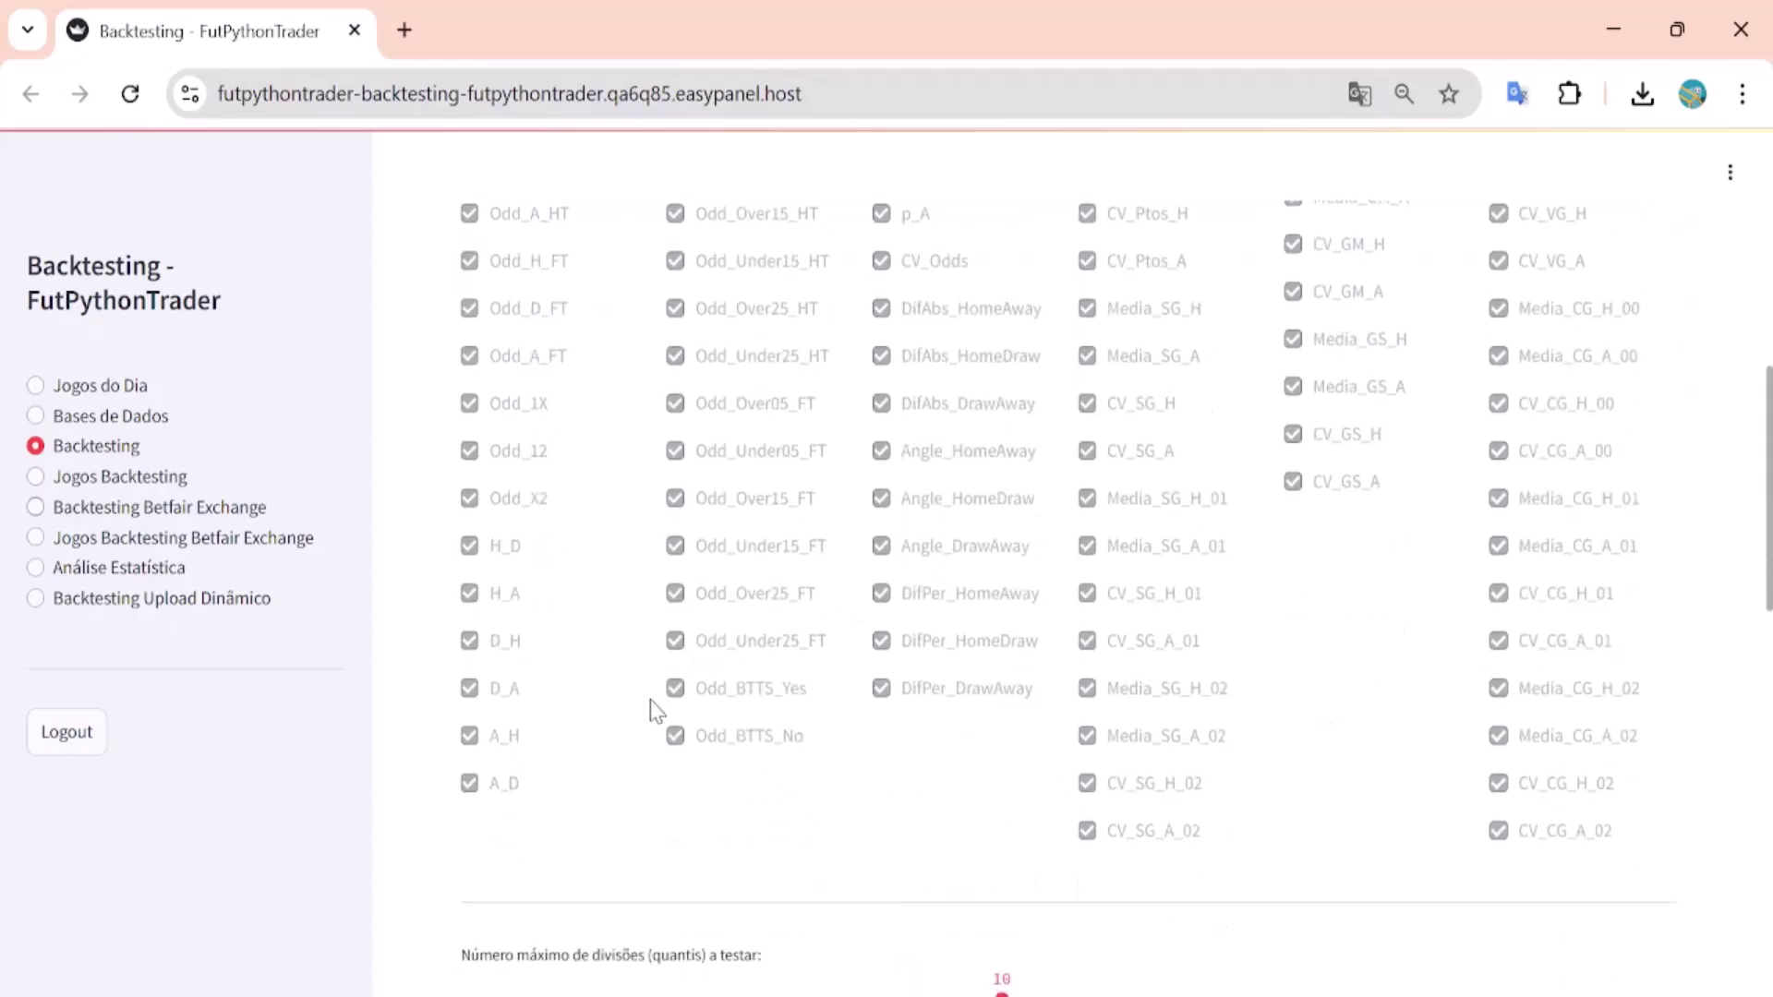
pyautogui.scroll(-12, 887, 701)
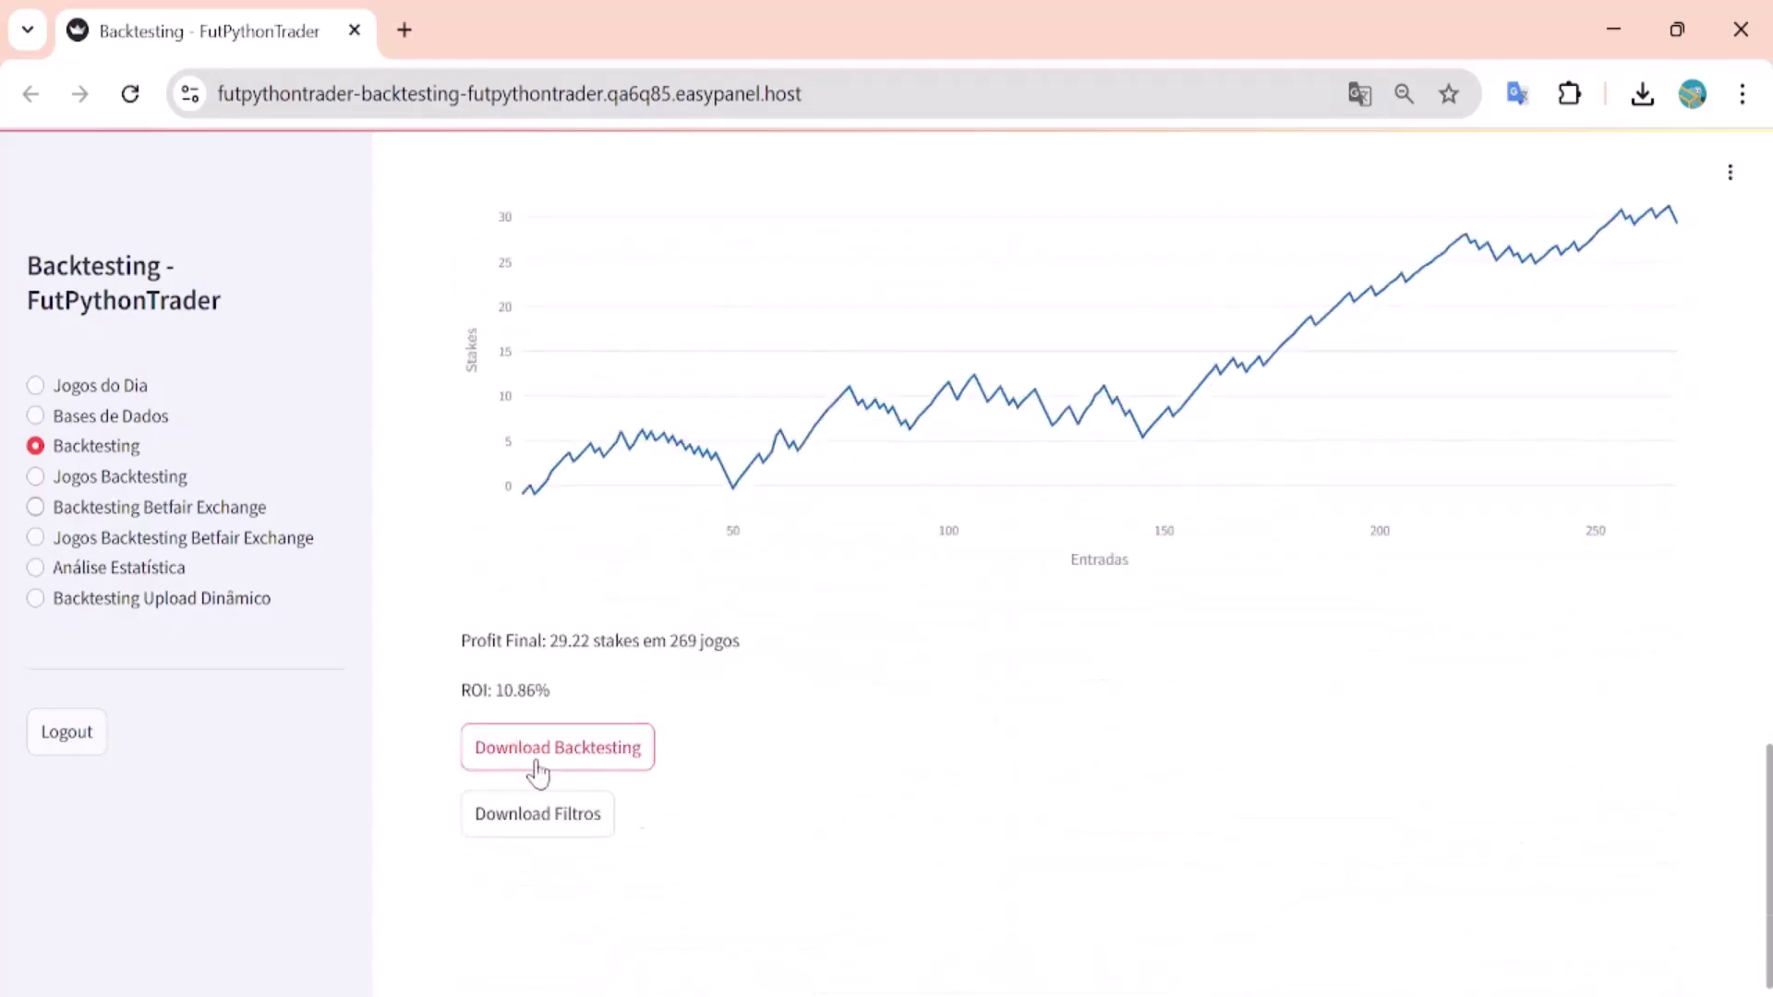
# Step: Download the backtesting results and the filters of the dynamic backtest, rerunning it between the two downloads
pyautogui.click(517, 750)
pyautogui.click(685, 800)
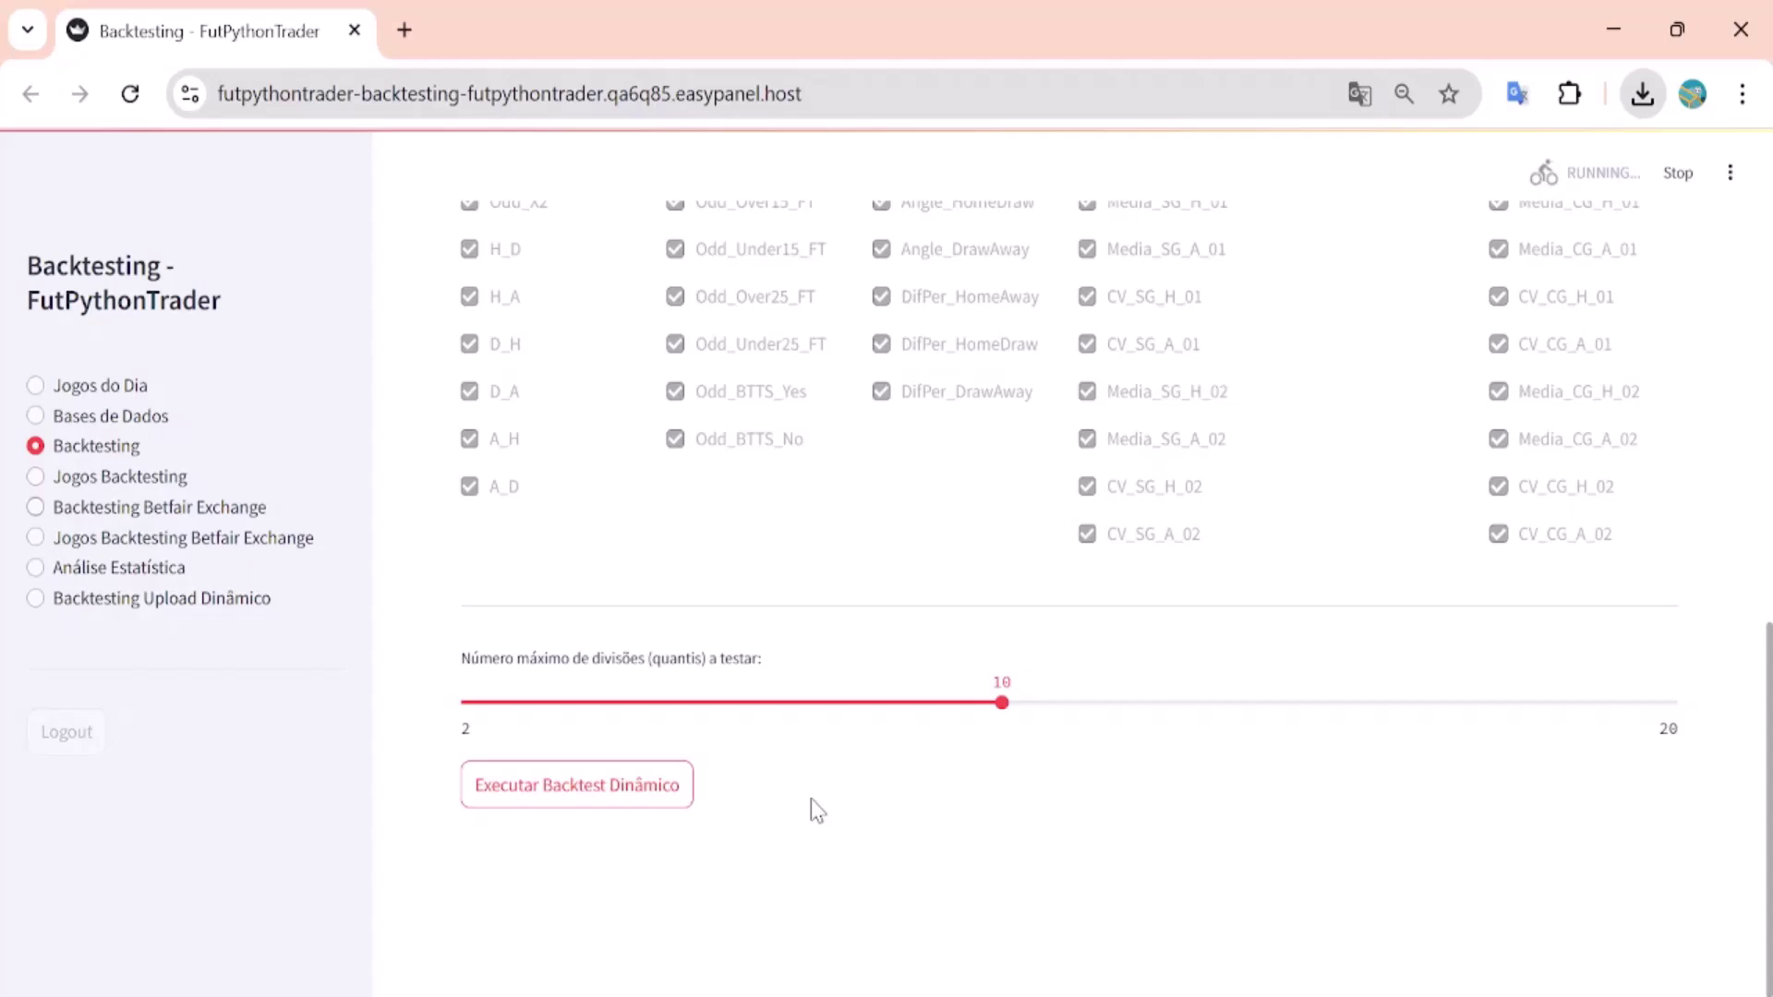
pyautogui.scroll(-6, 811, 800)
pyautogui.scroll(-5, 618, 764)
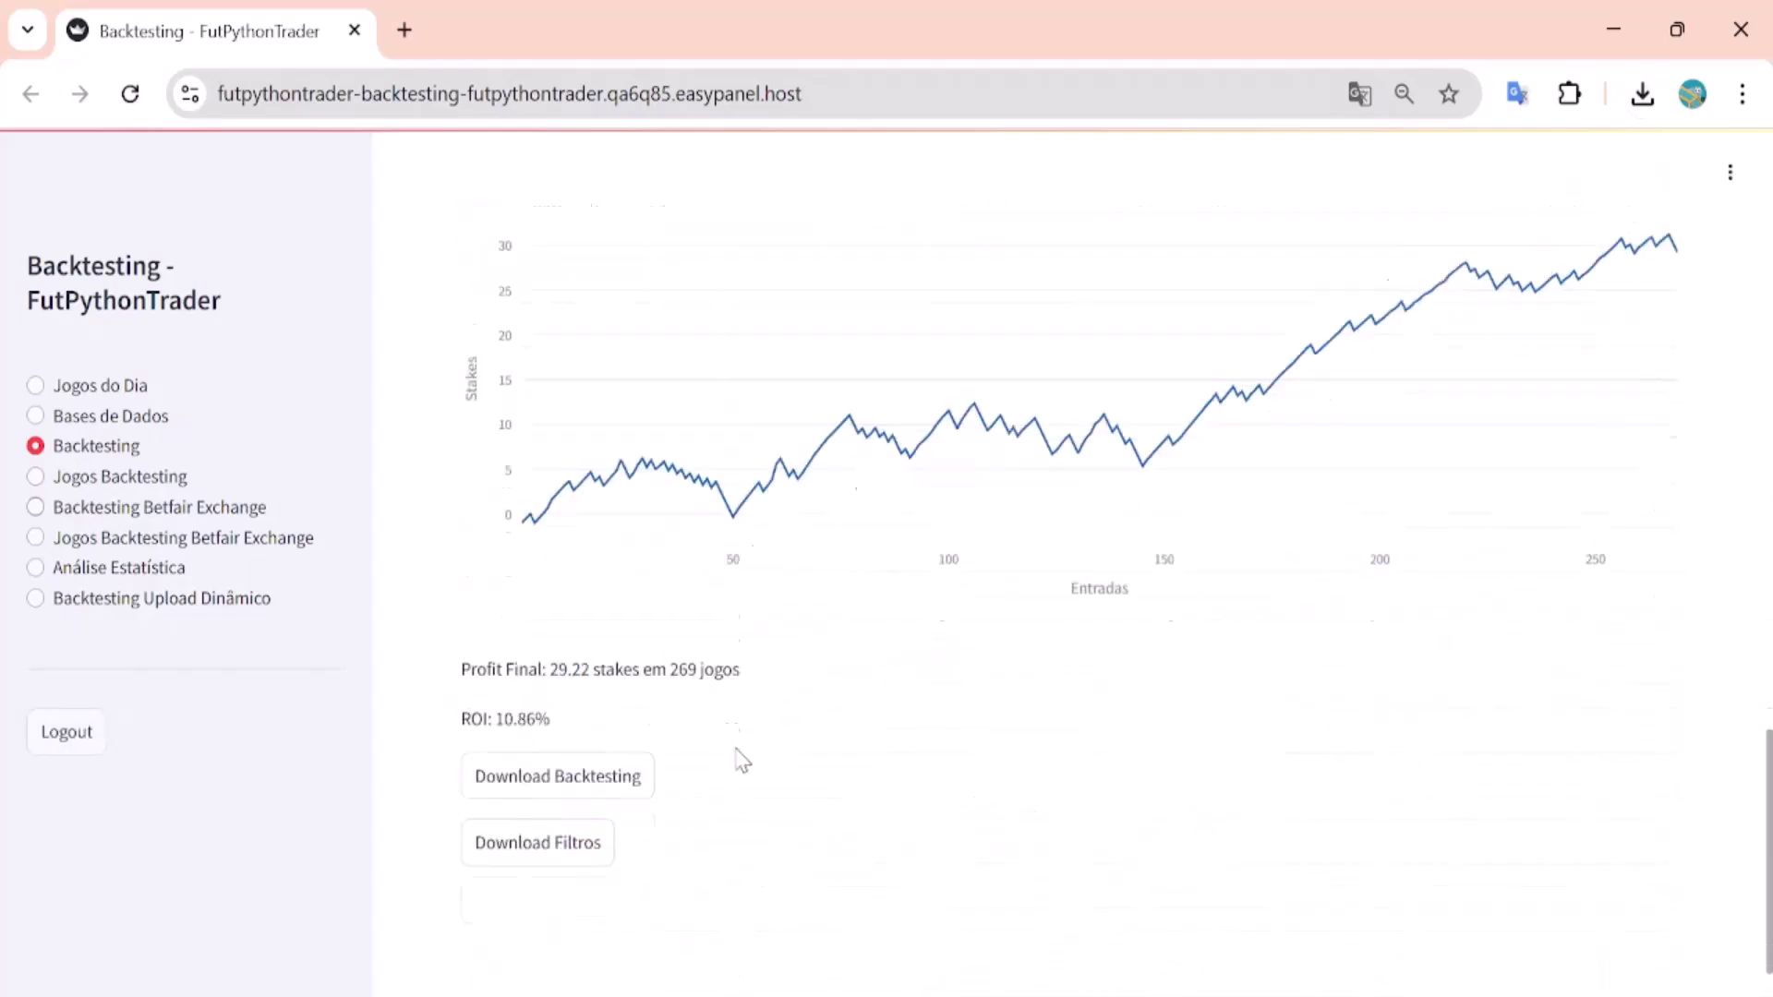
pyautogui.click(584, 784)
# Step: Review the dynamic backtest's settings and run it again with the same filters and variables
pyautogui.scroll(12, 918, 591)
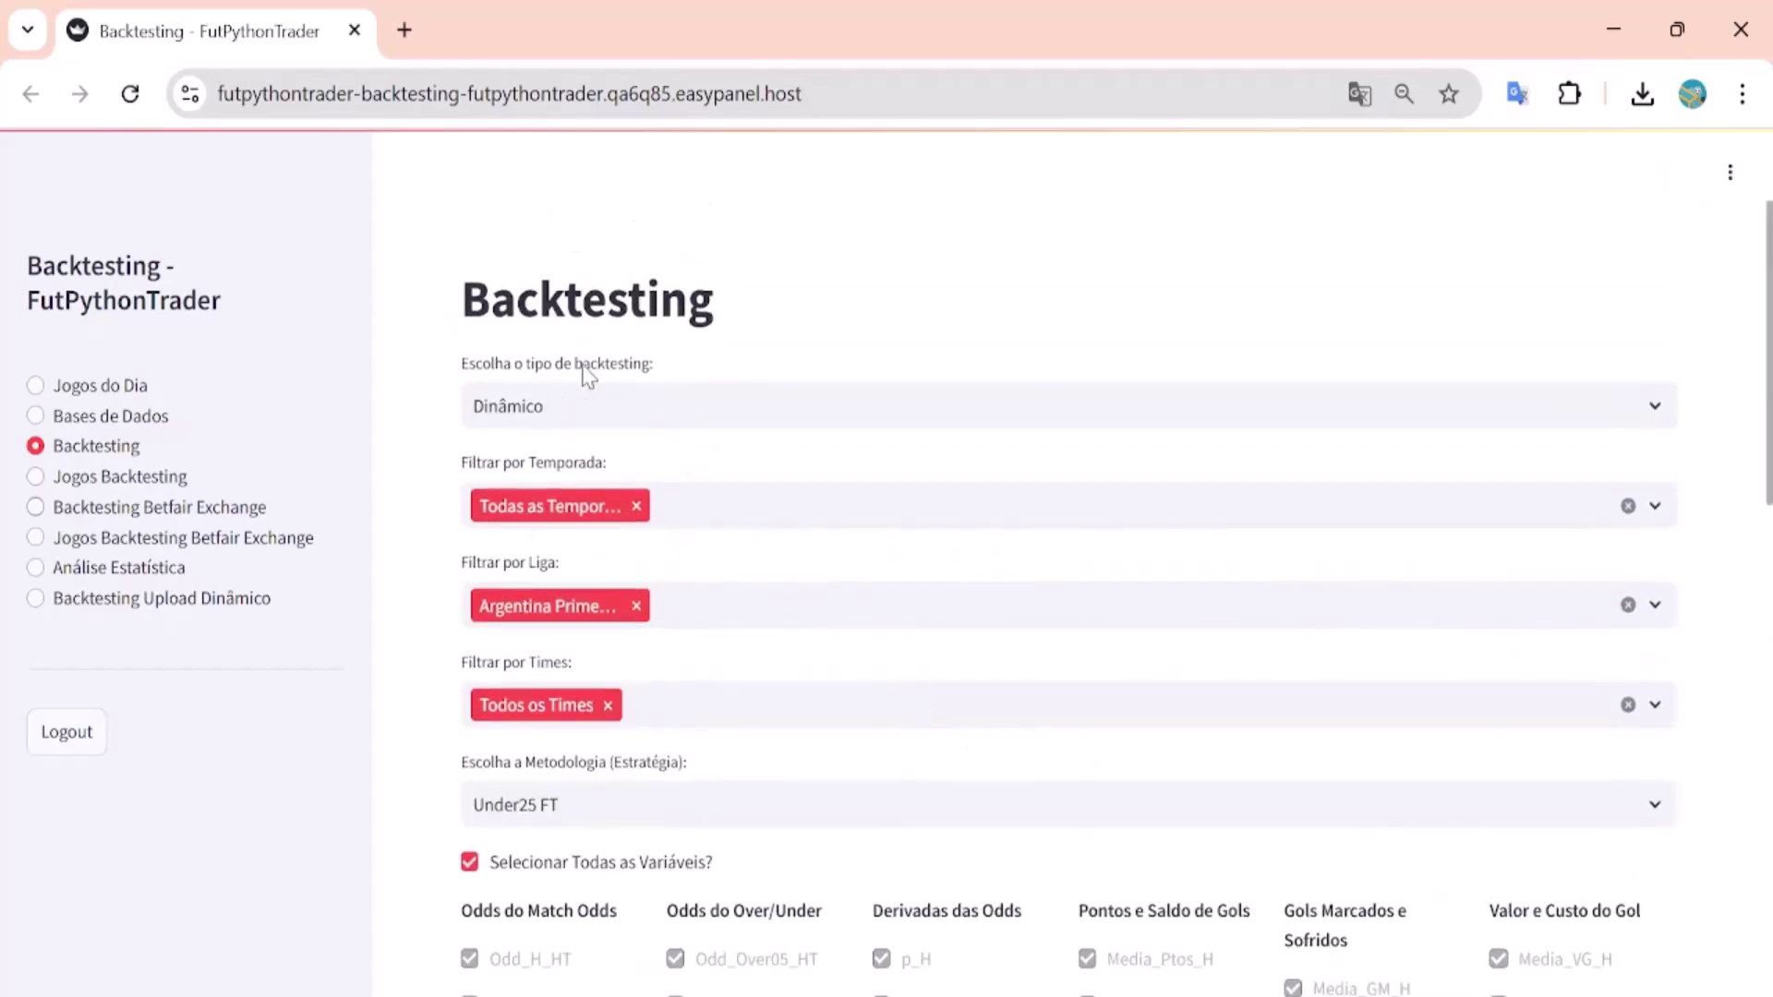
pyautogui.scroll(-5, 1070, 563)
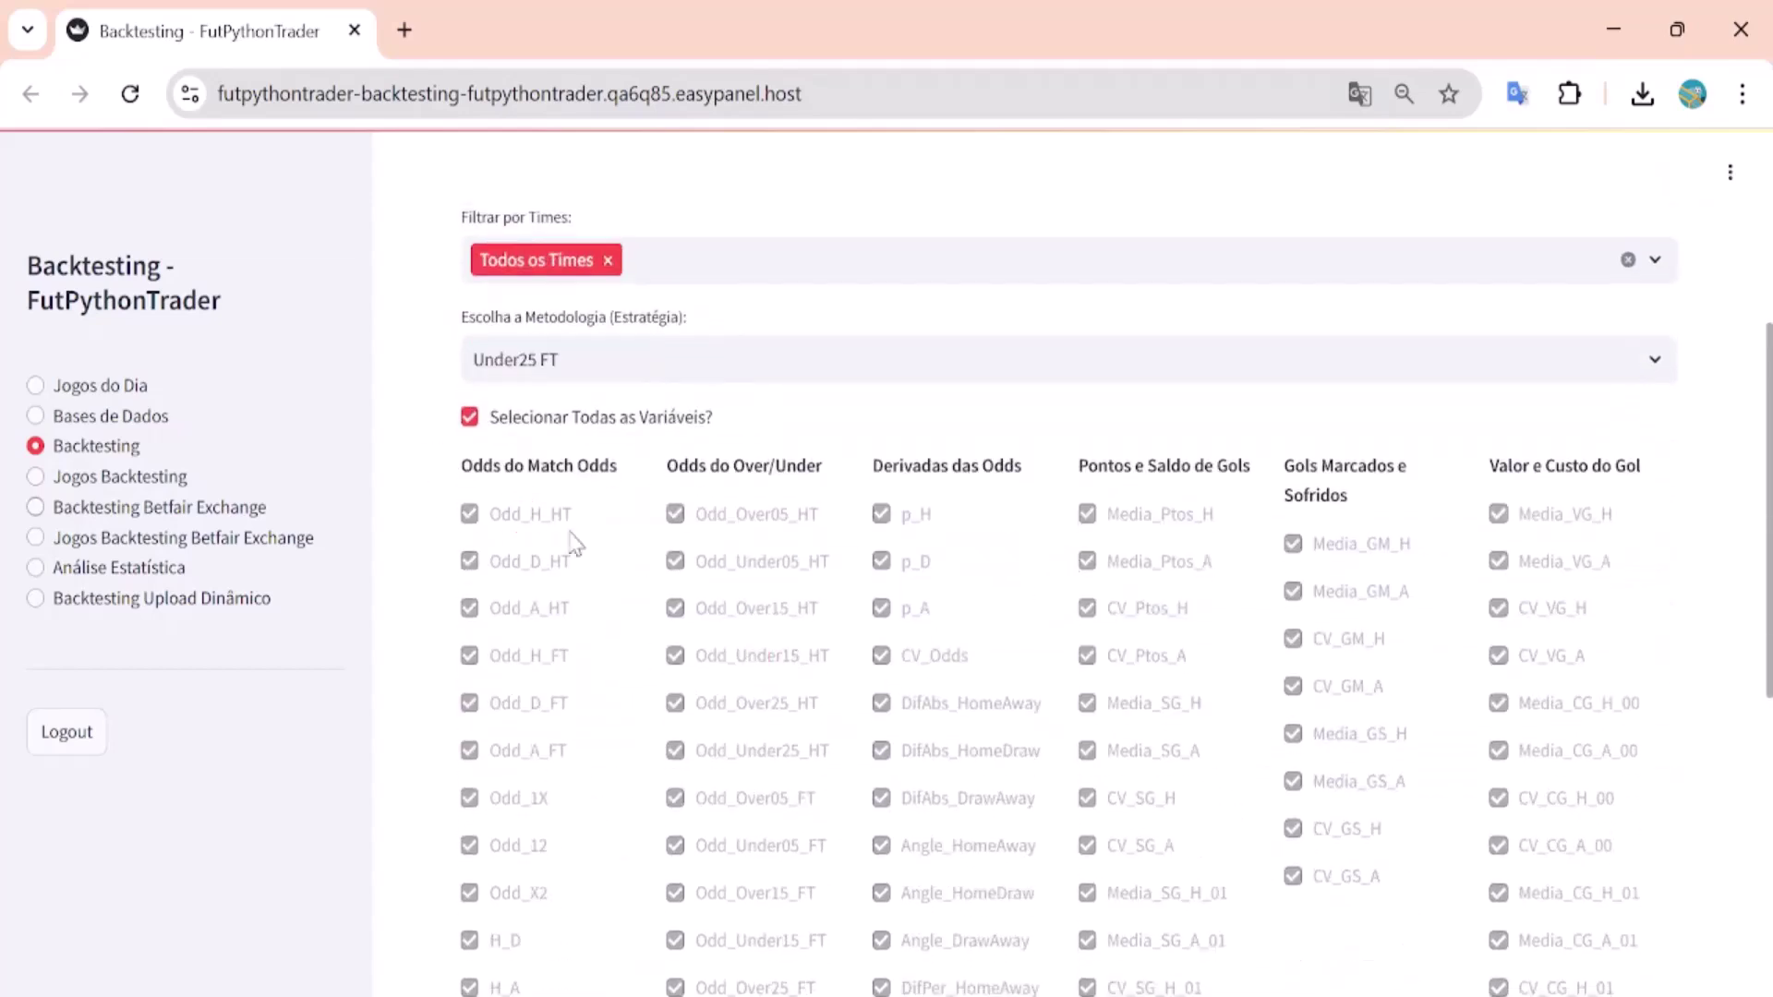
pyautogui.scroll(-8, 921, 582)
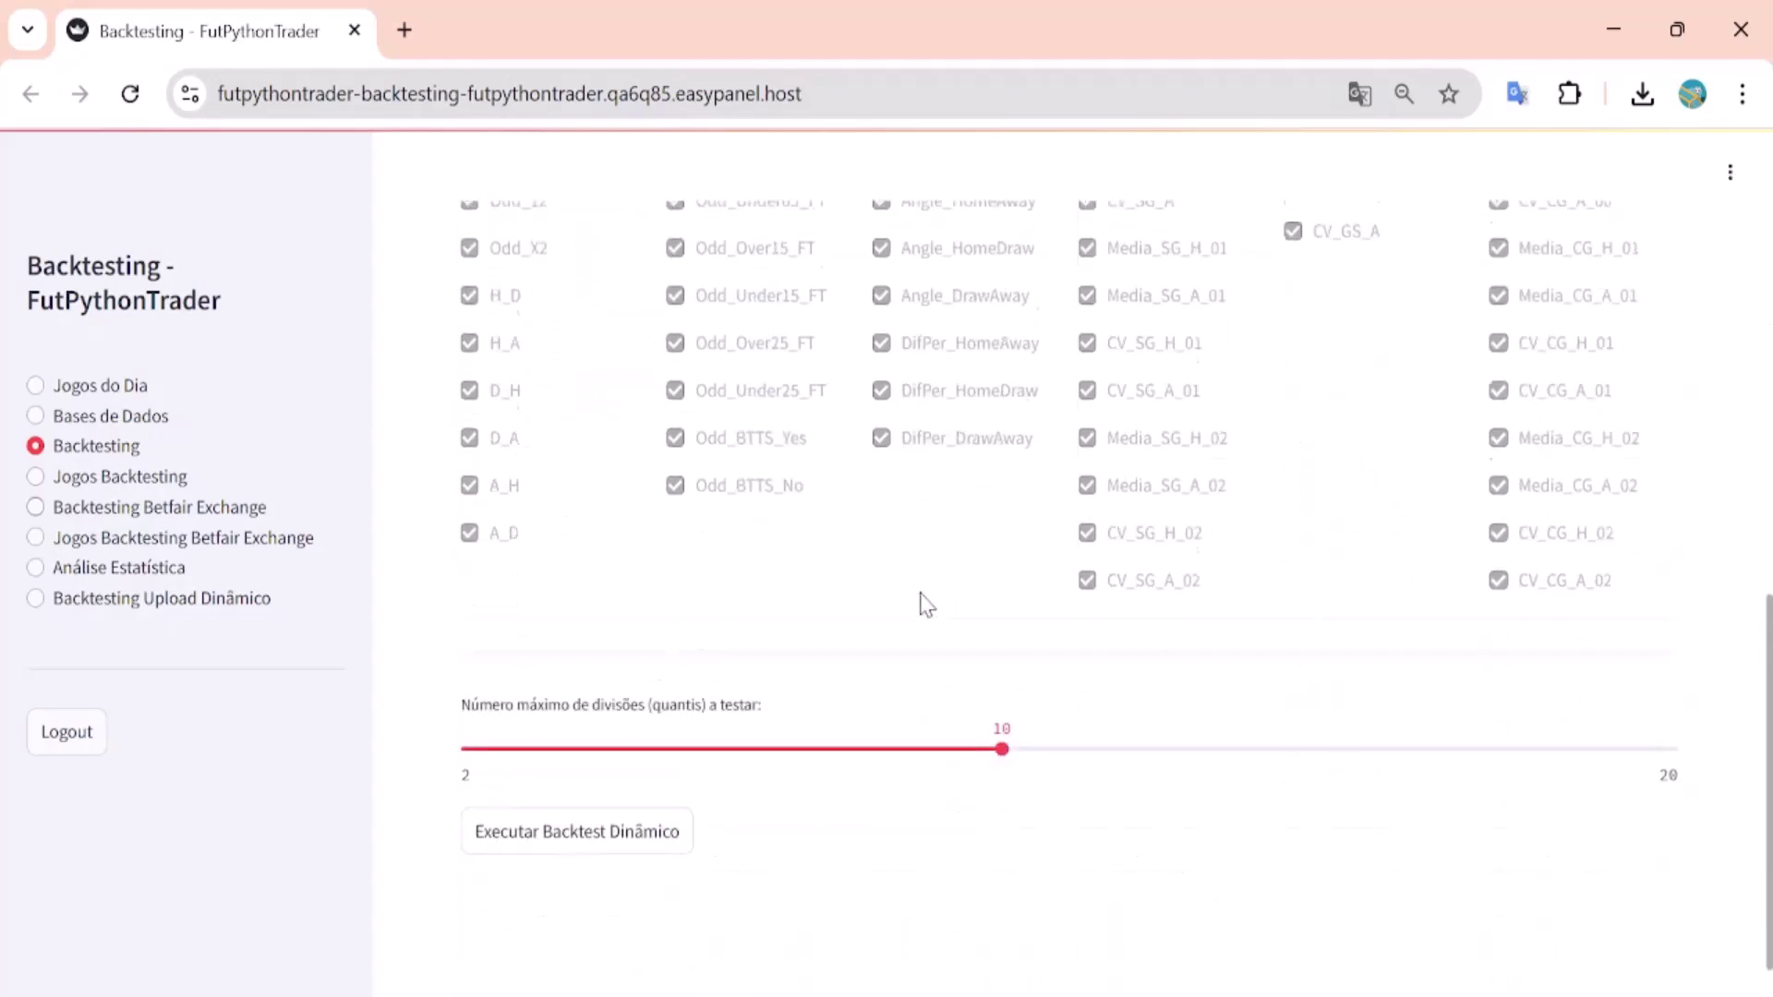
pyautogui.click(641, 787)
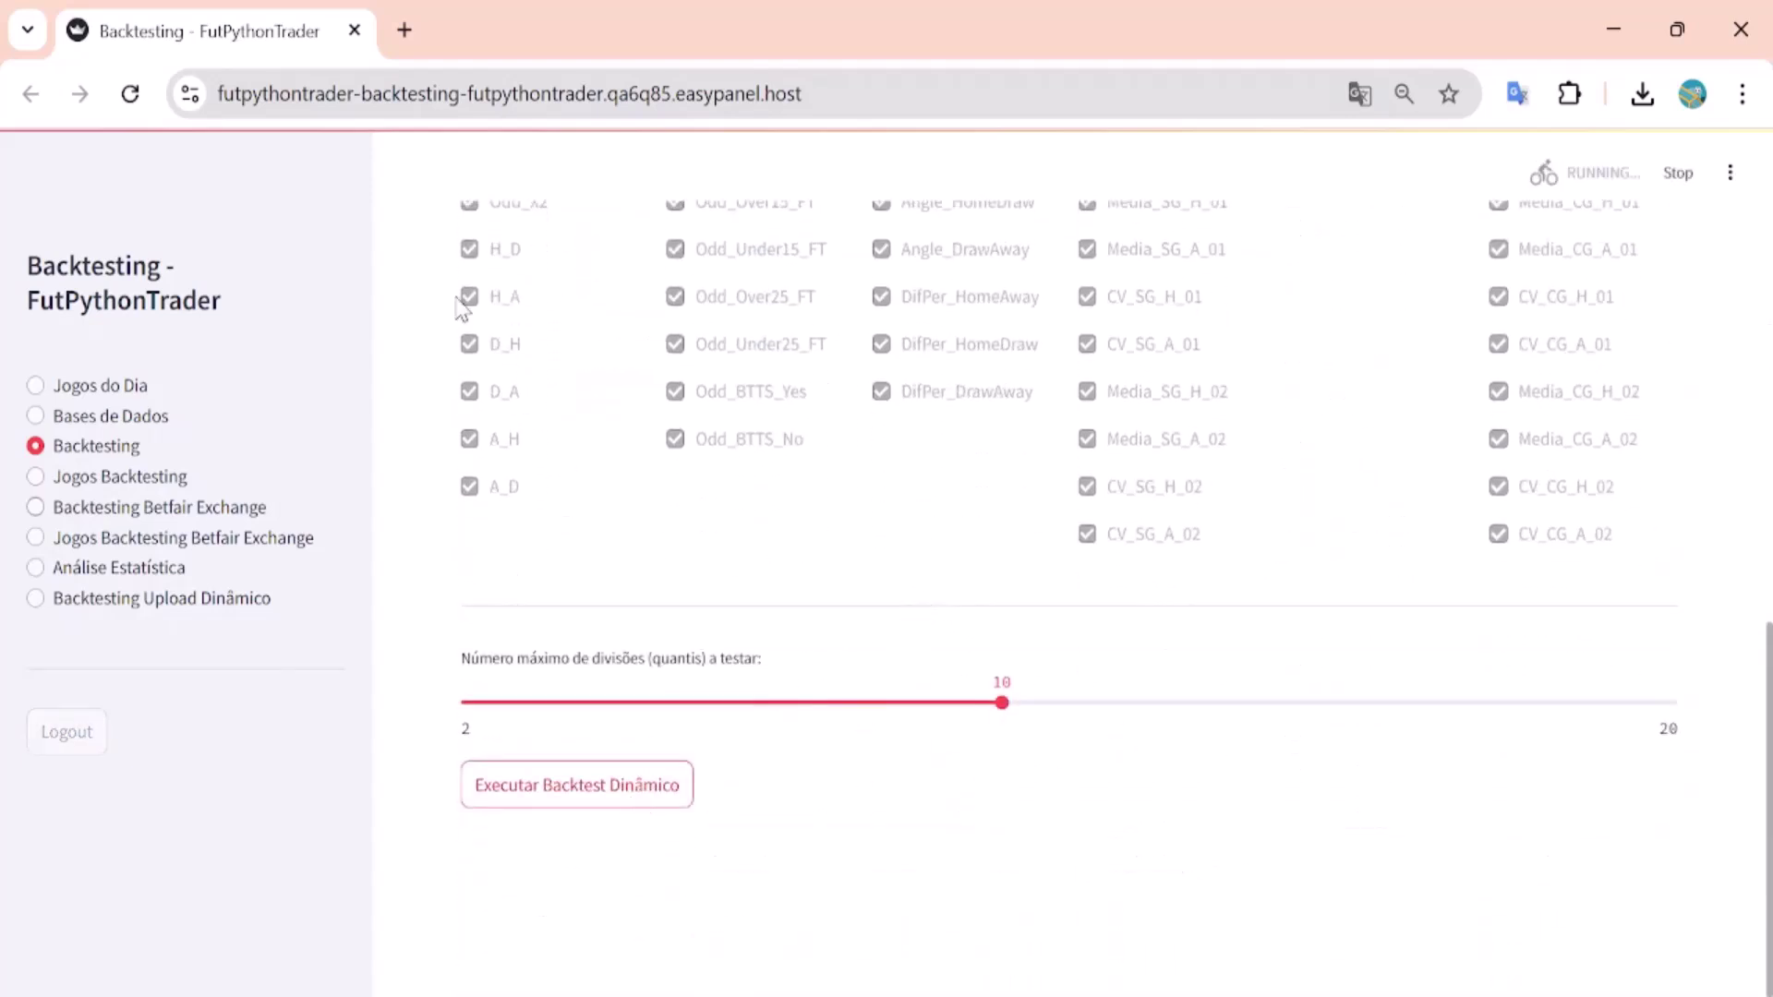
# Step: Create a new Google Docs document and paste the best result's variable Media_CG_H_02 into it on its own line
pyautogui.hotkey('ctrl', 't')
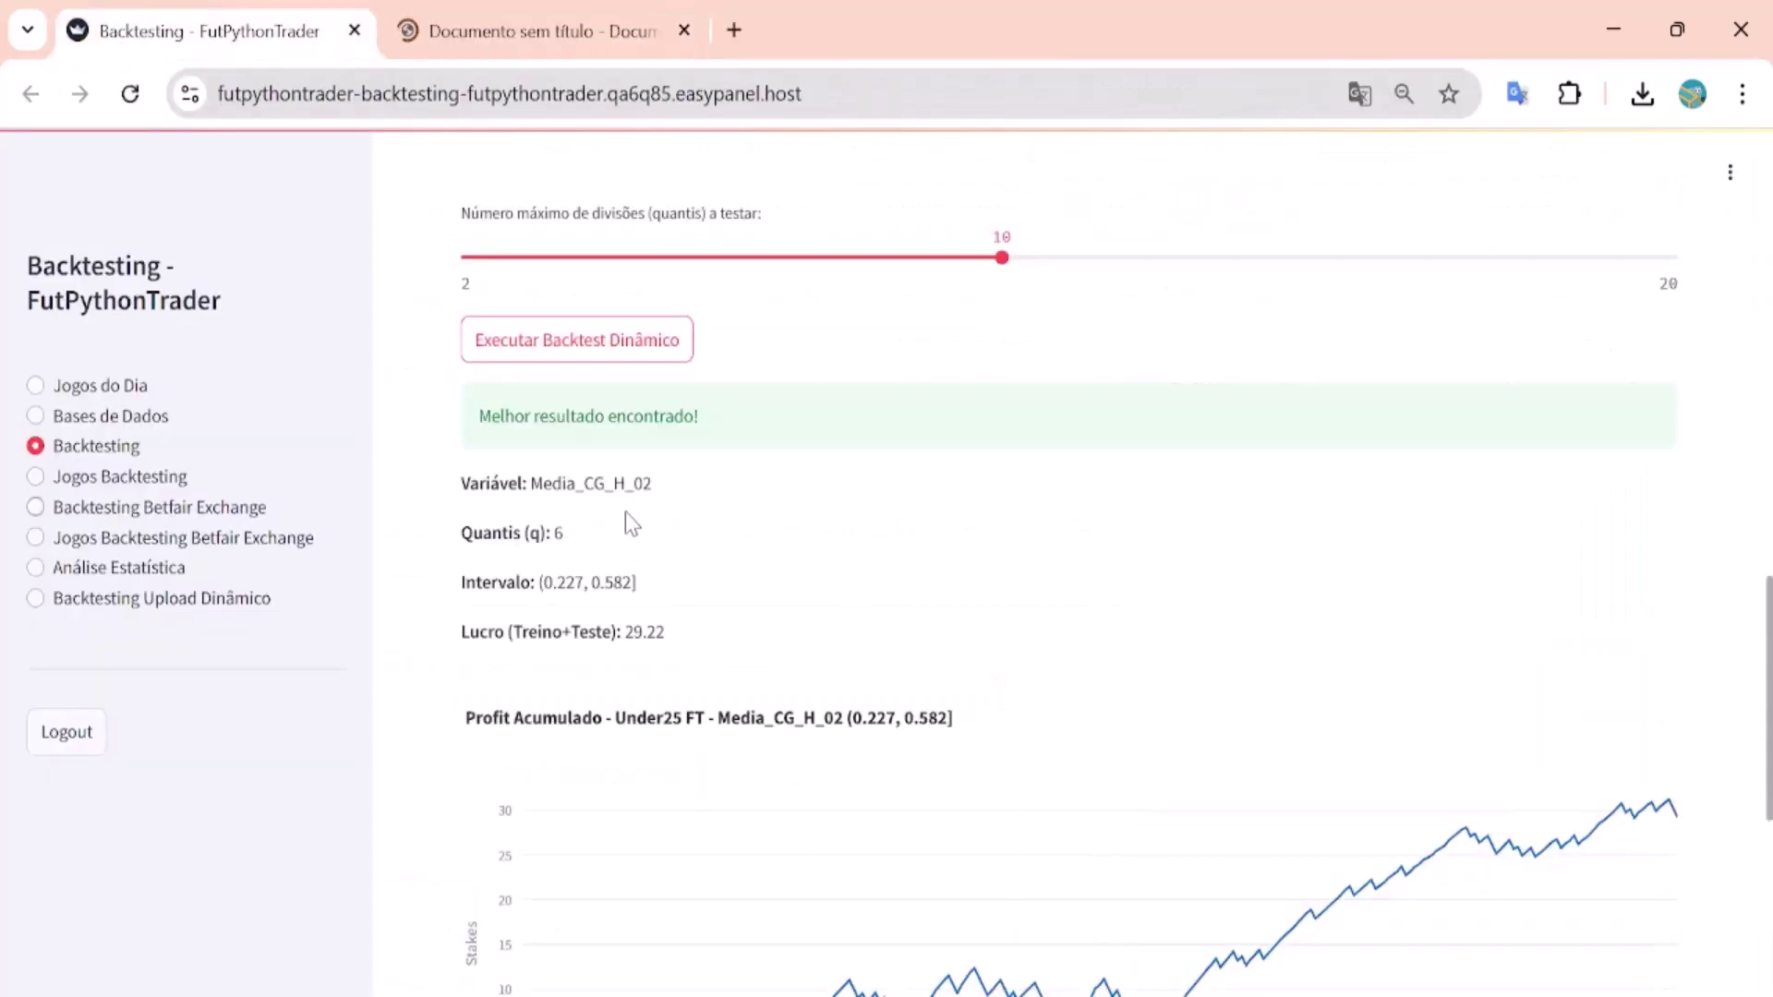
pyautogui.moveTo(530, 482); pyautogui.dragTo(658, 506)
pyautogui.hotkey('ctrl', 'c')
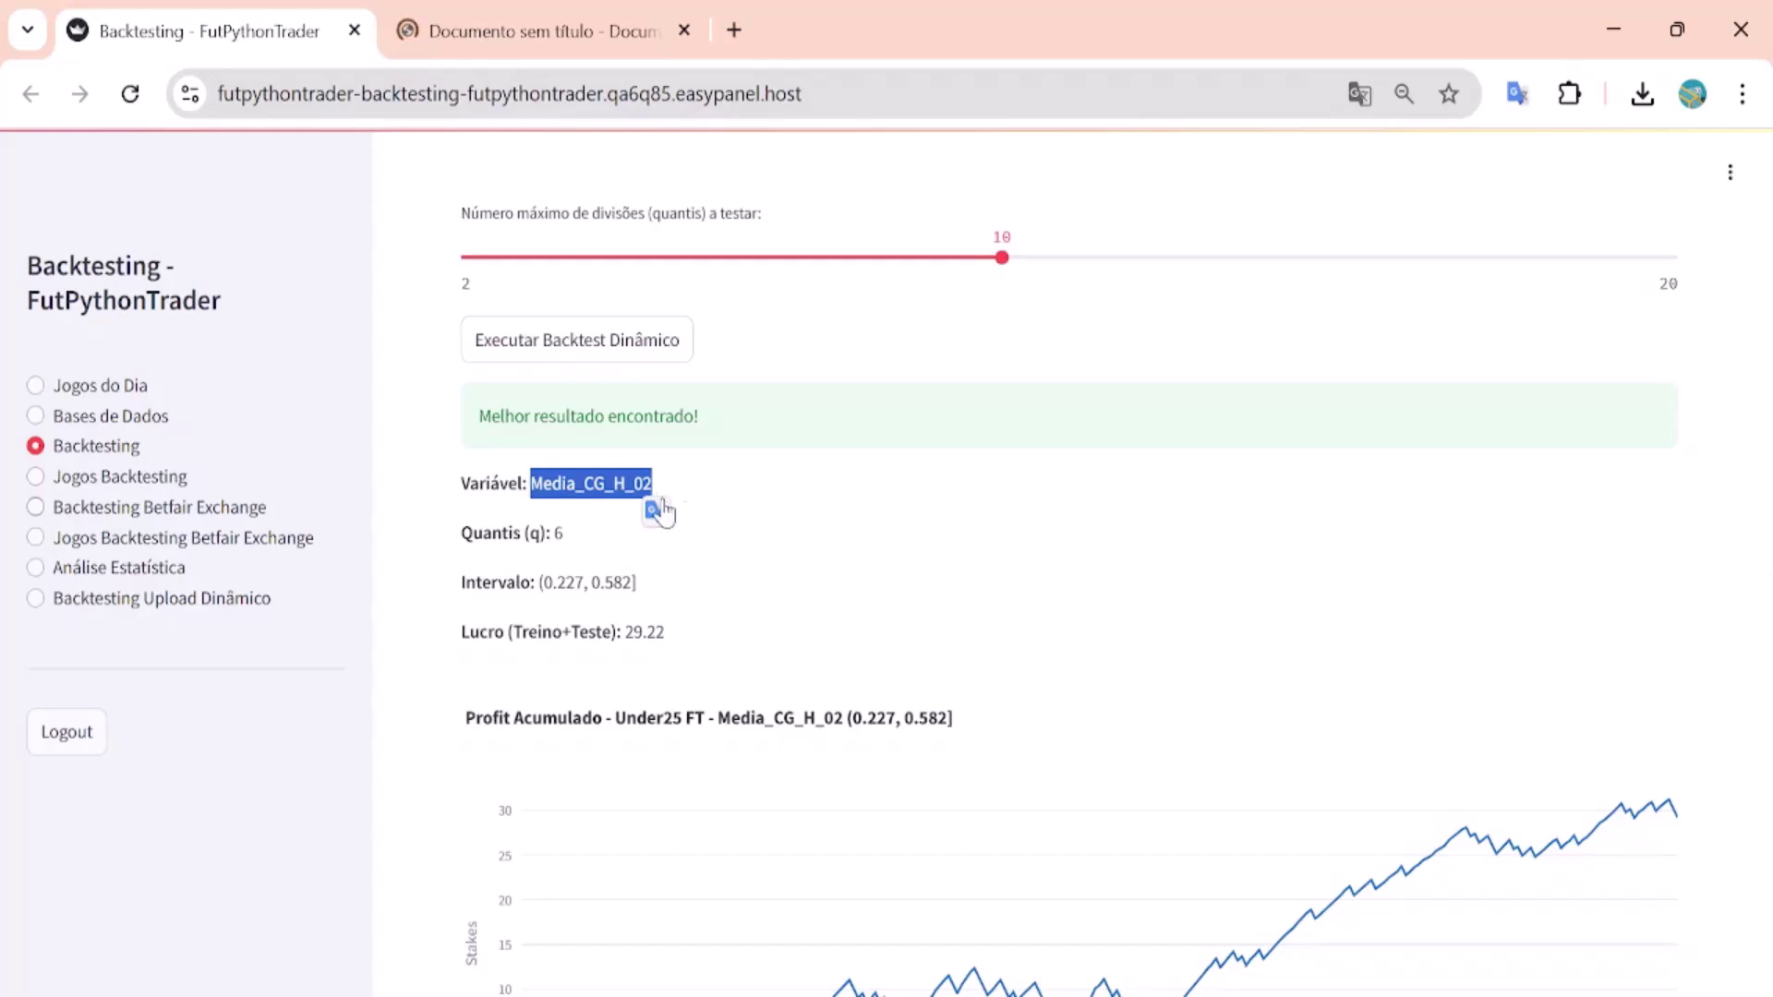
pyautogui.click(505, 28)
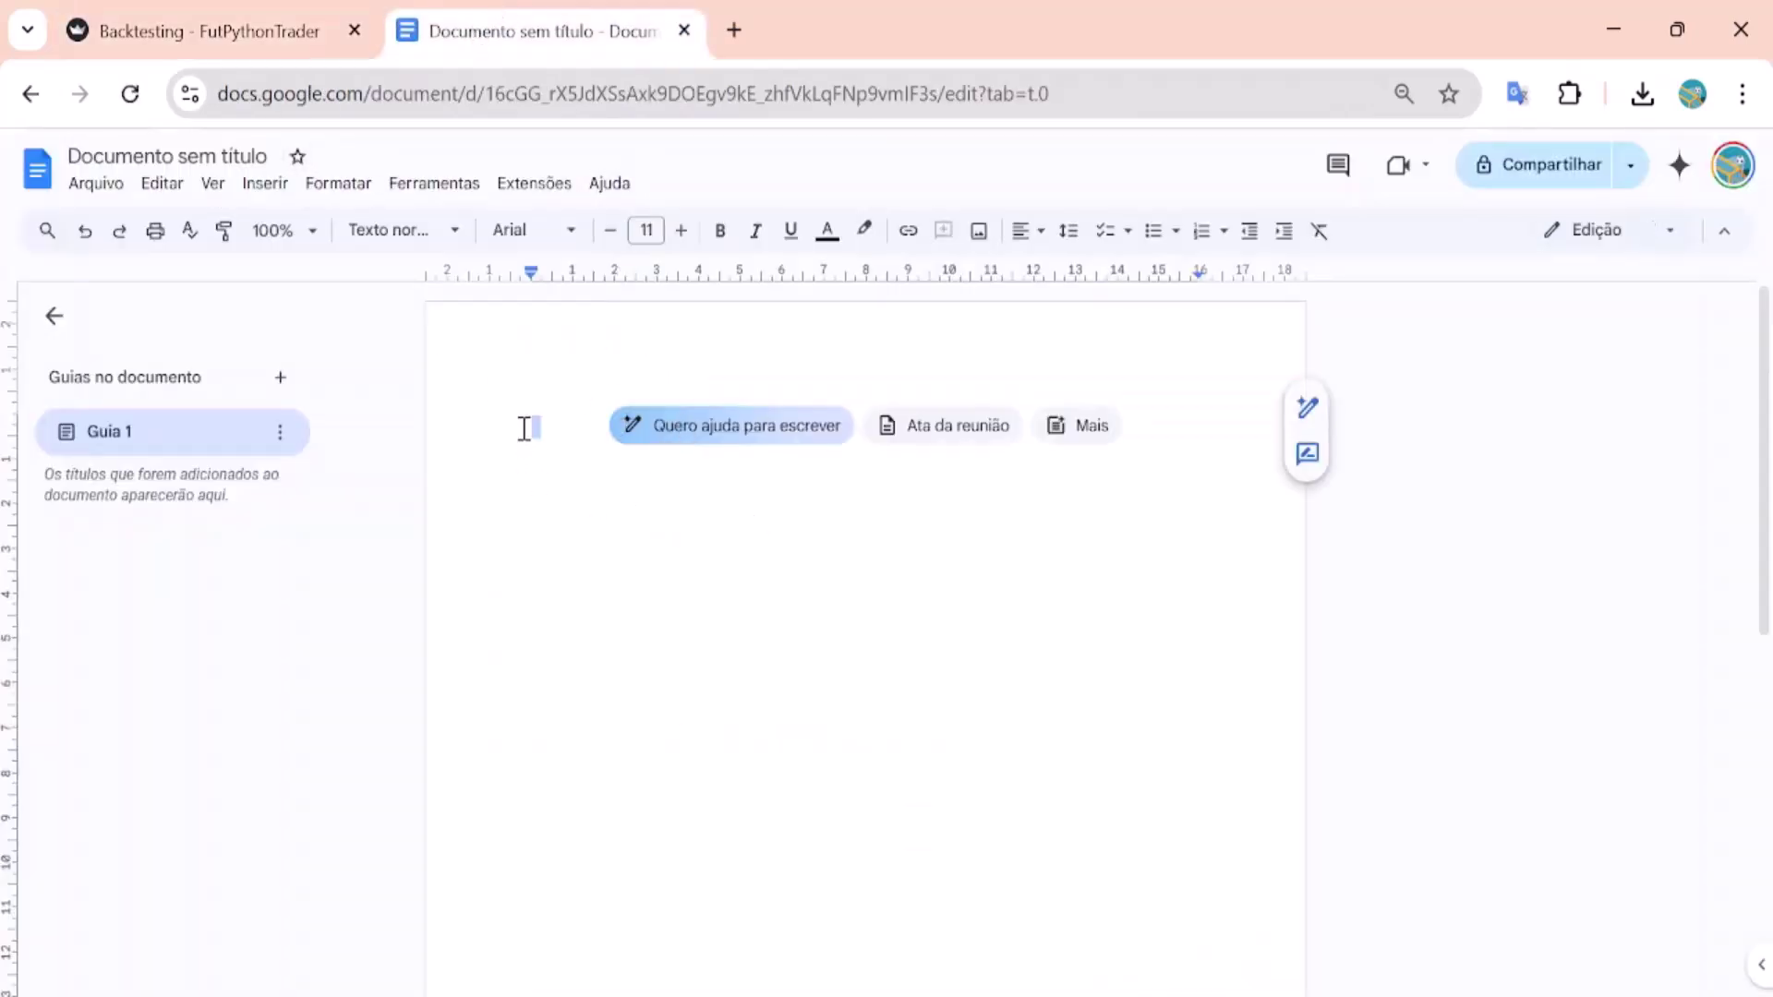
pyautogui.hotkey('ctrl', 'v')
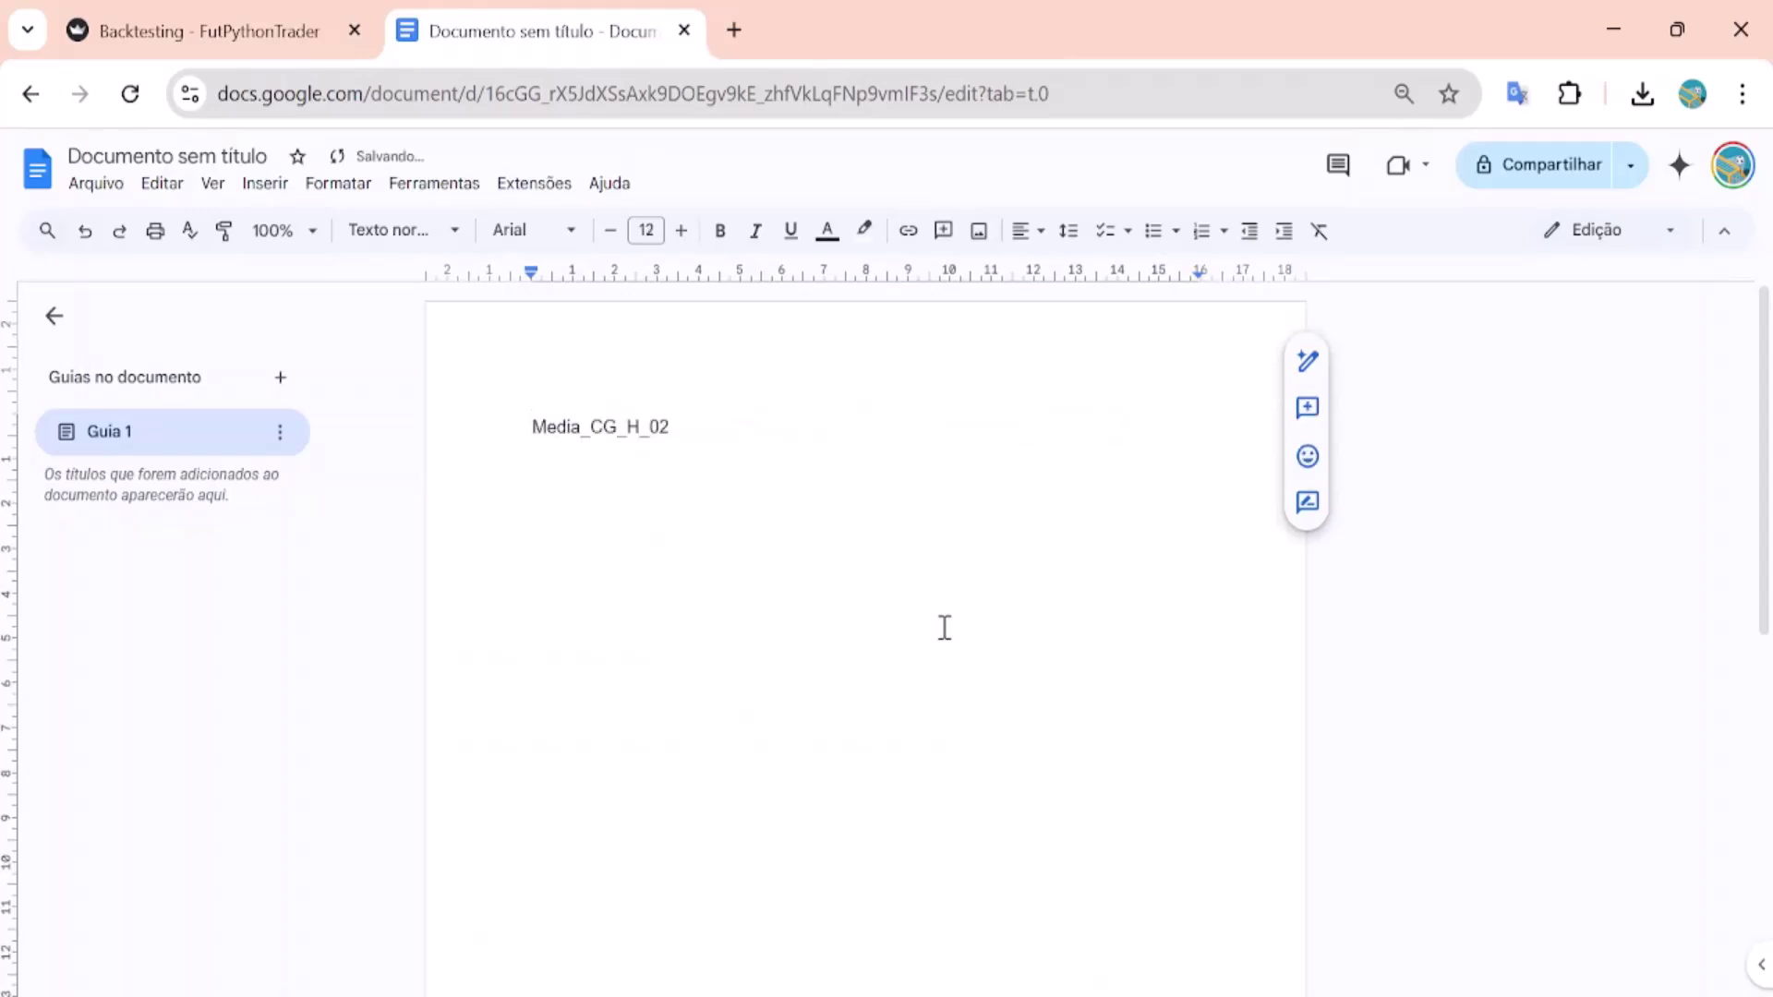
pyautogui.press('Return')
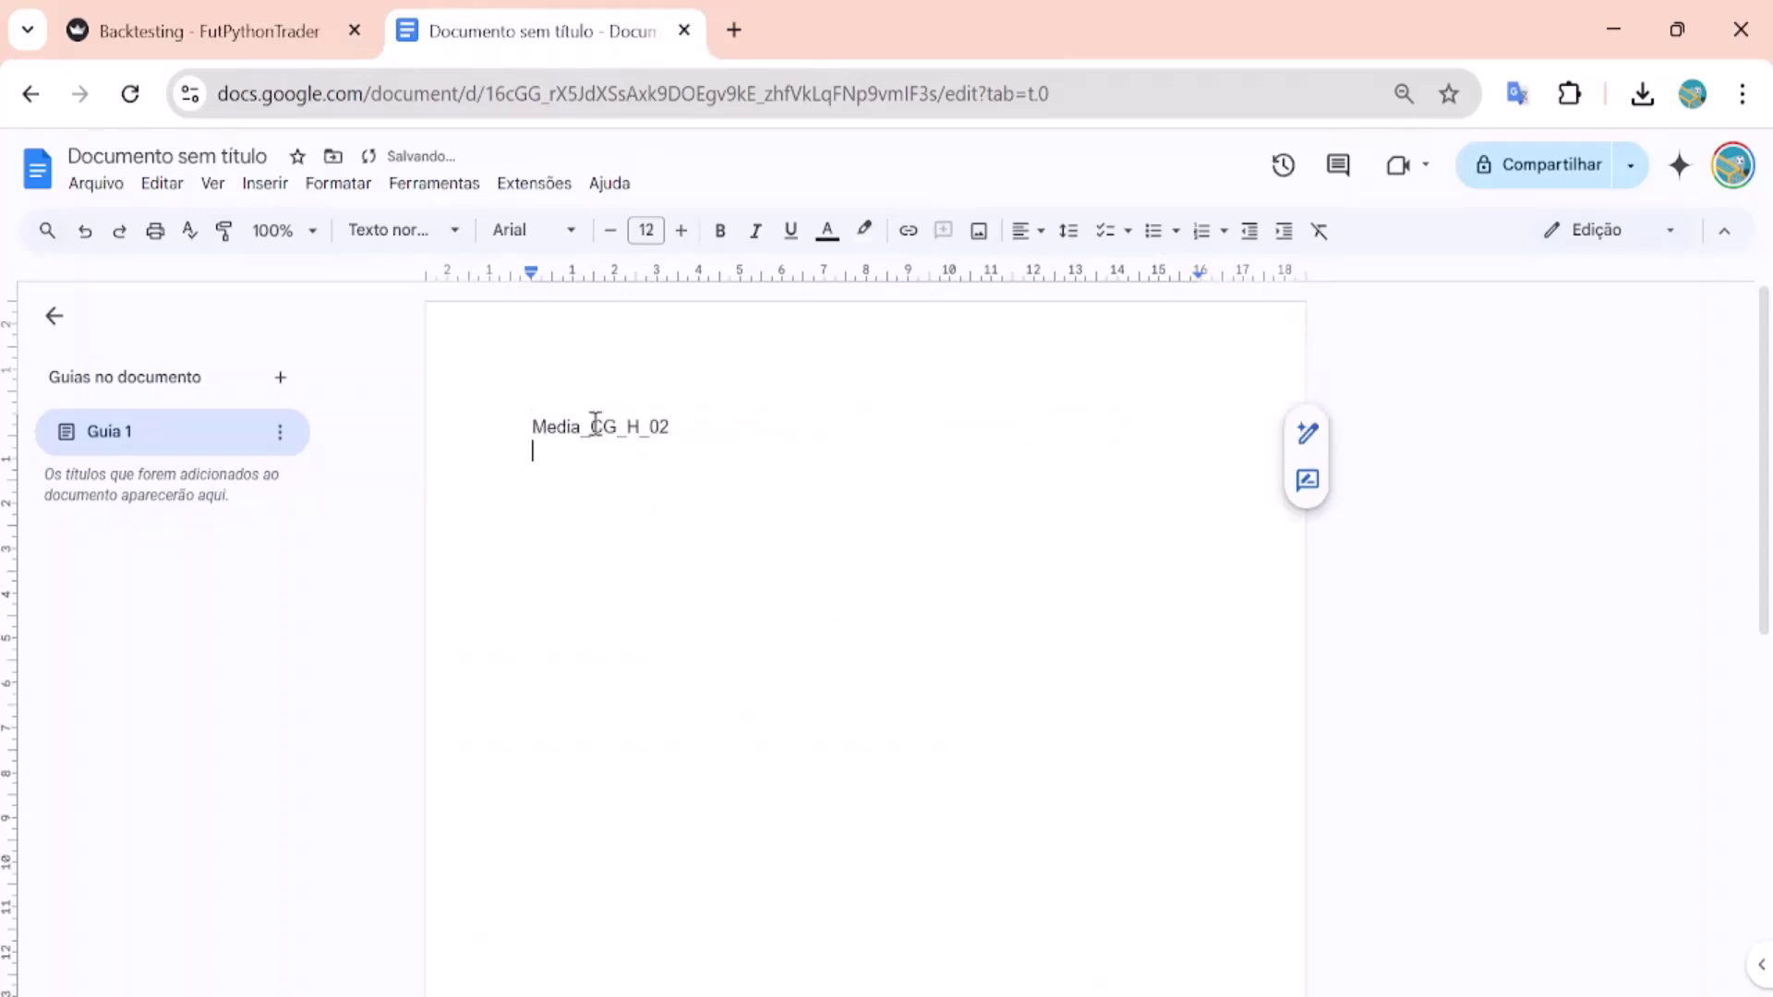
# Step: Return to the FutPythonTrader backtest result and copy its Intervalo line, (0.227, 0.582], into the notes document
pyautogui.click(251, 13)
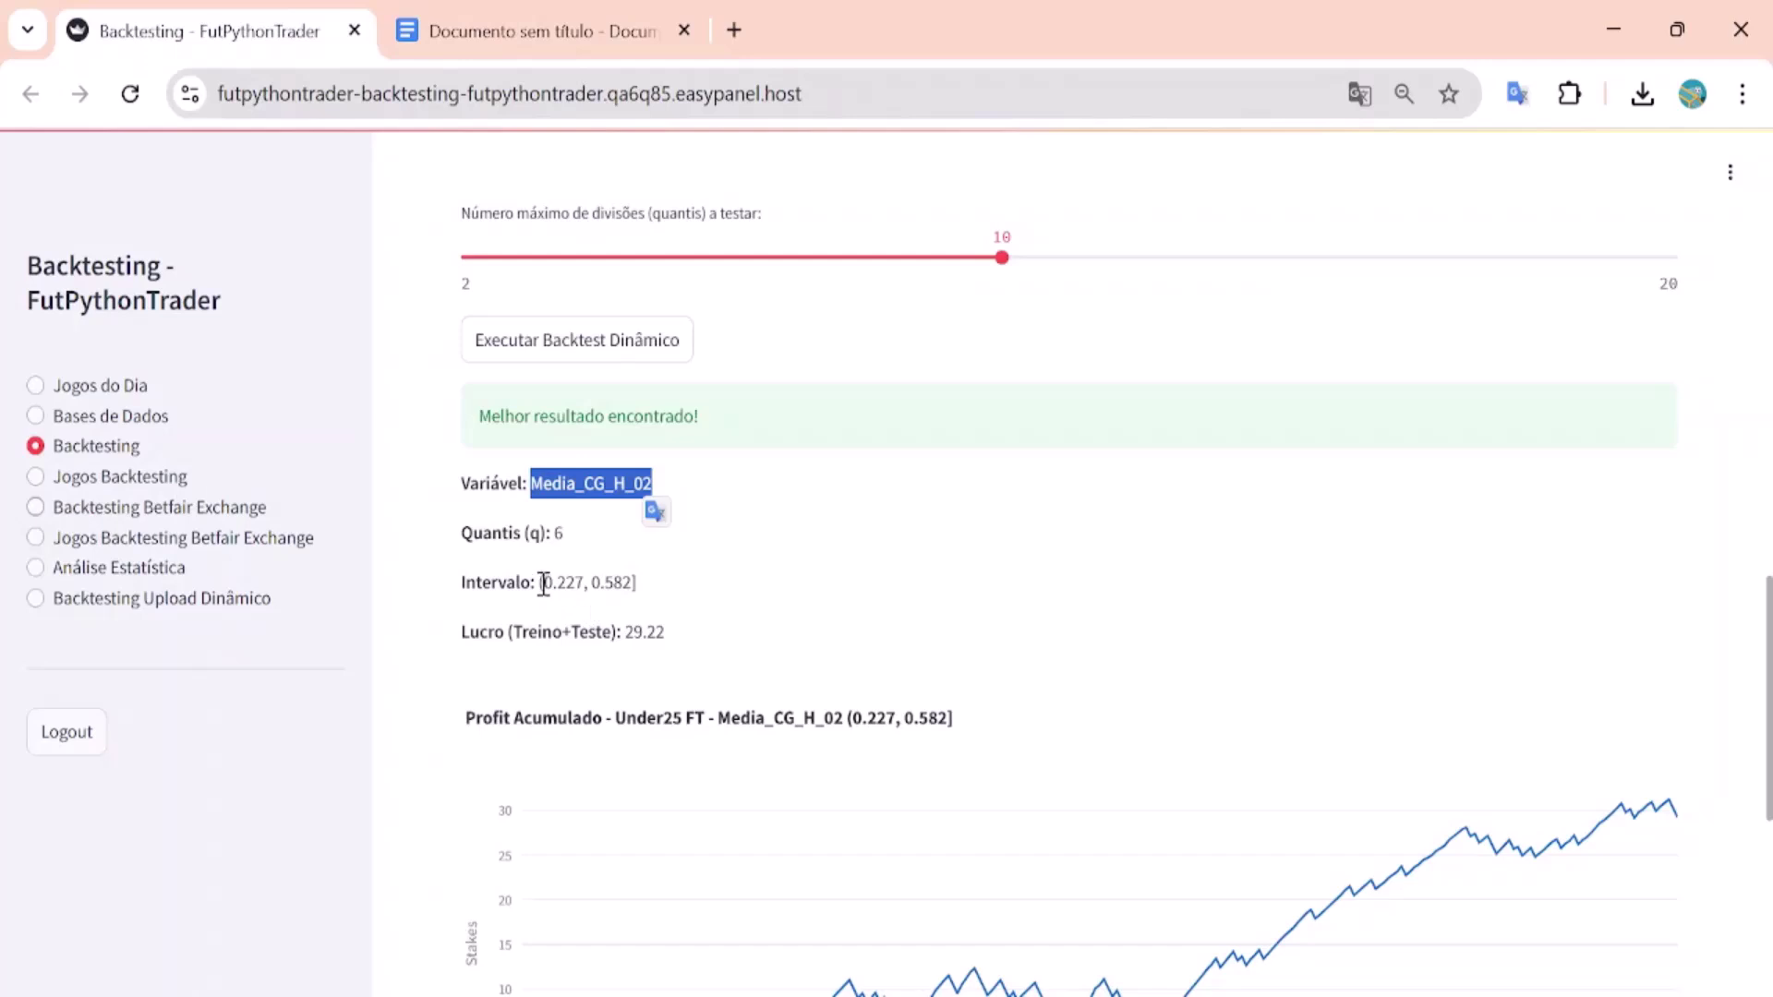
pyautogui.moveTo(543, 583); pyautogui.dragTo(553, 582)
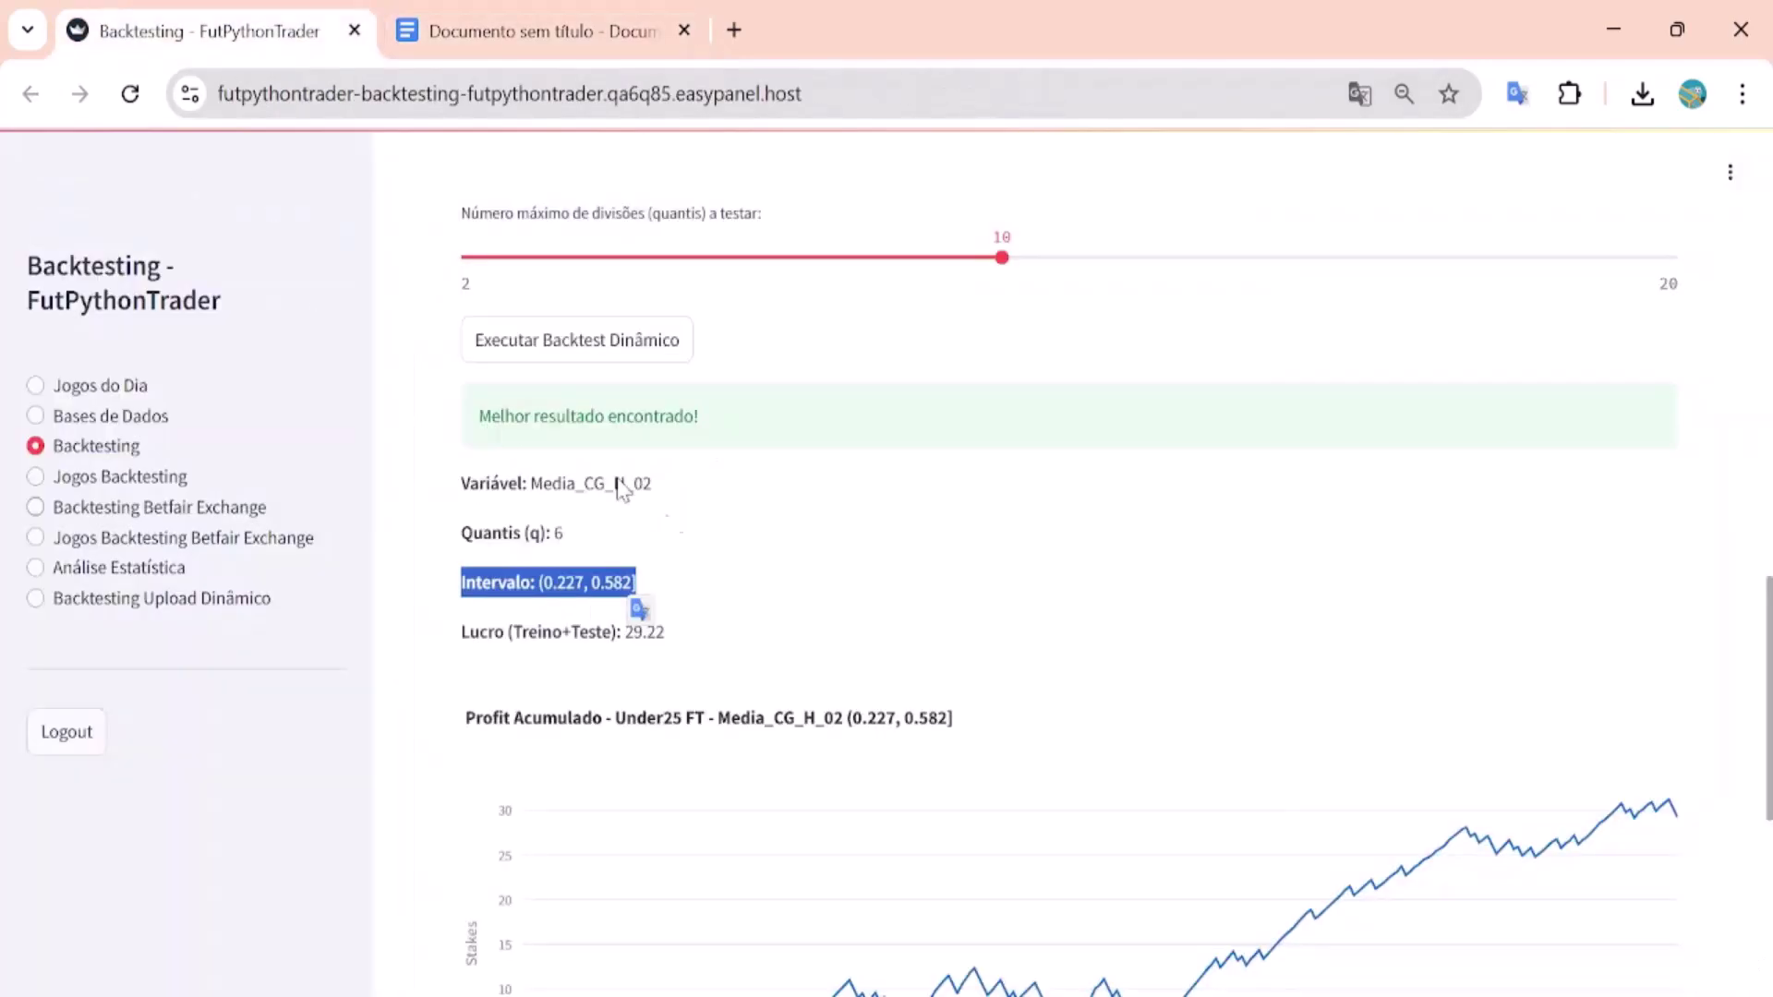
pyautogui.click(706, 574)
pyautogui.scroll(2, 633, 469)
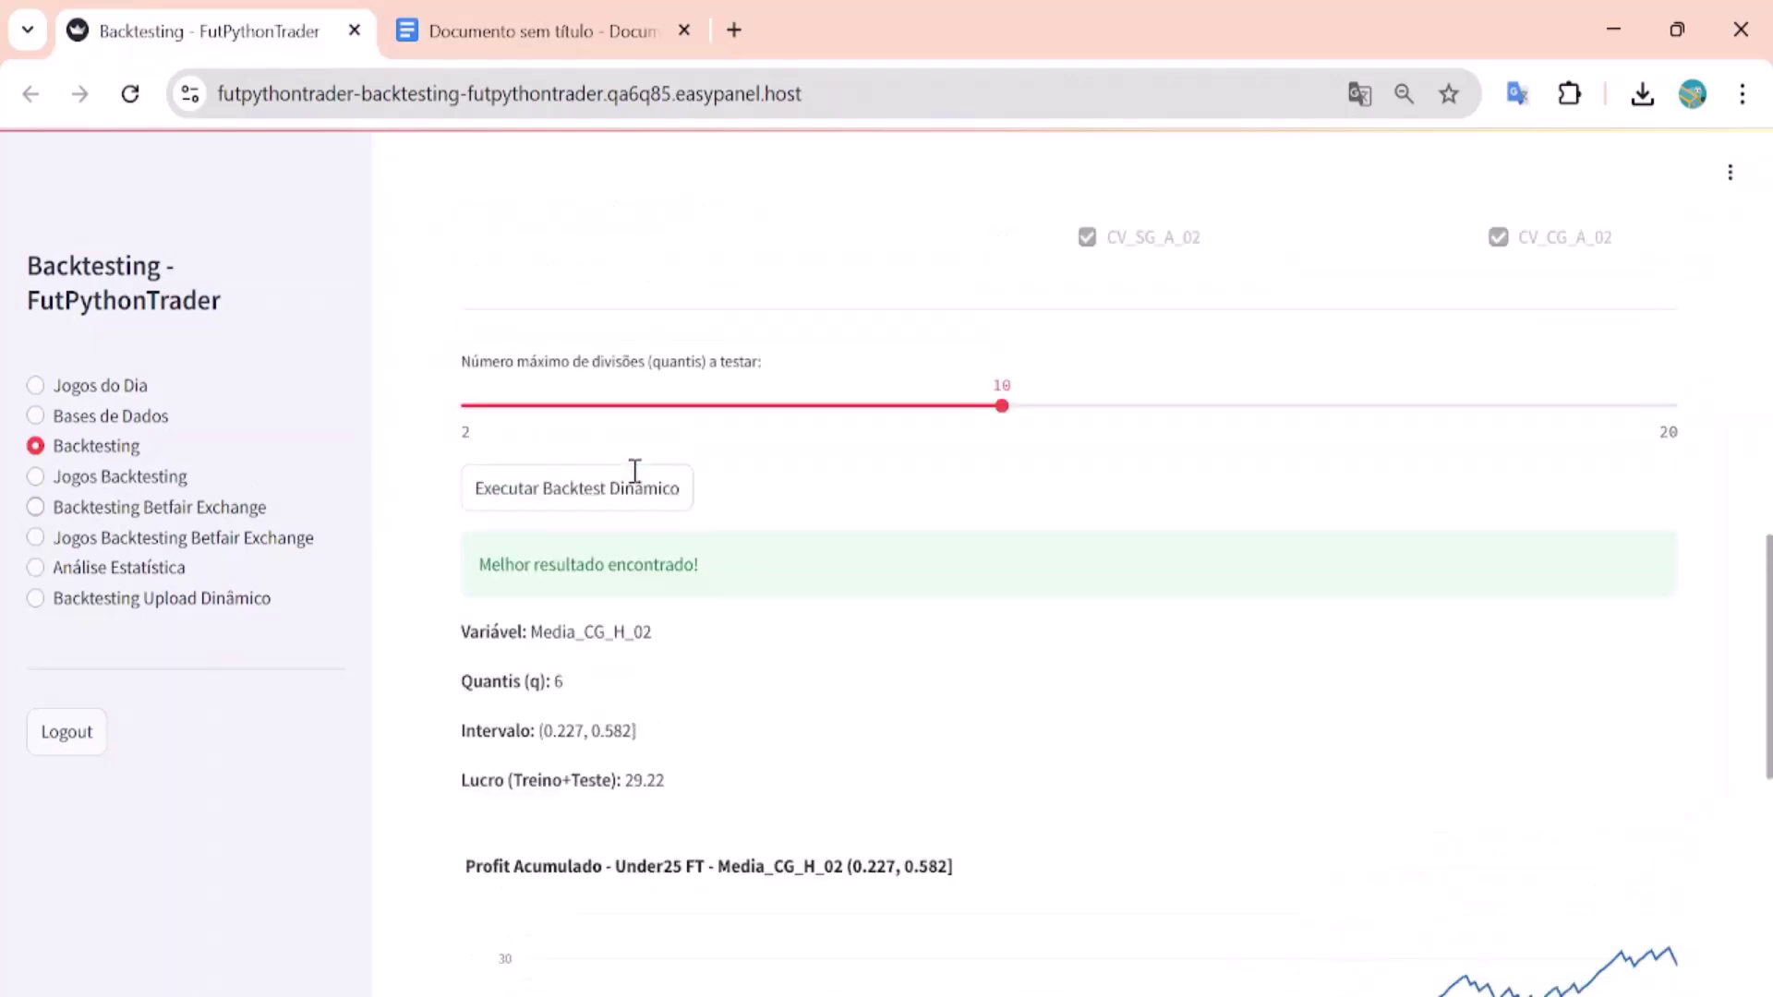
# Step: Open Backtesting Upload Dinâmico and upload the file Backtesting_FutPythonTrader_Under25 FT.xlsx as the previous backtest
pyautogui.click(138, 607)
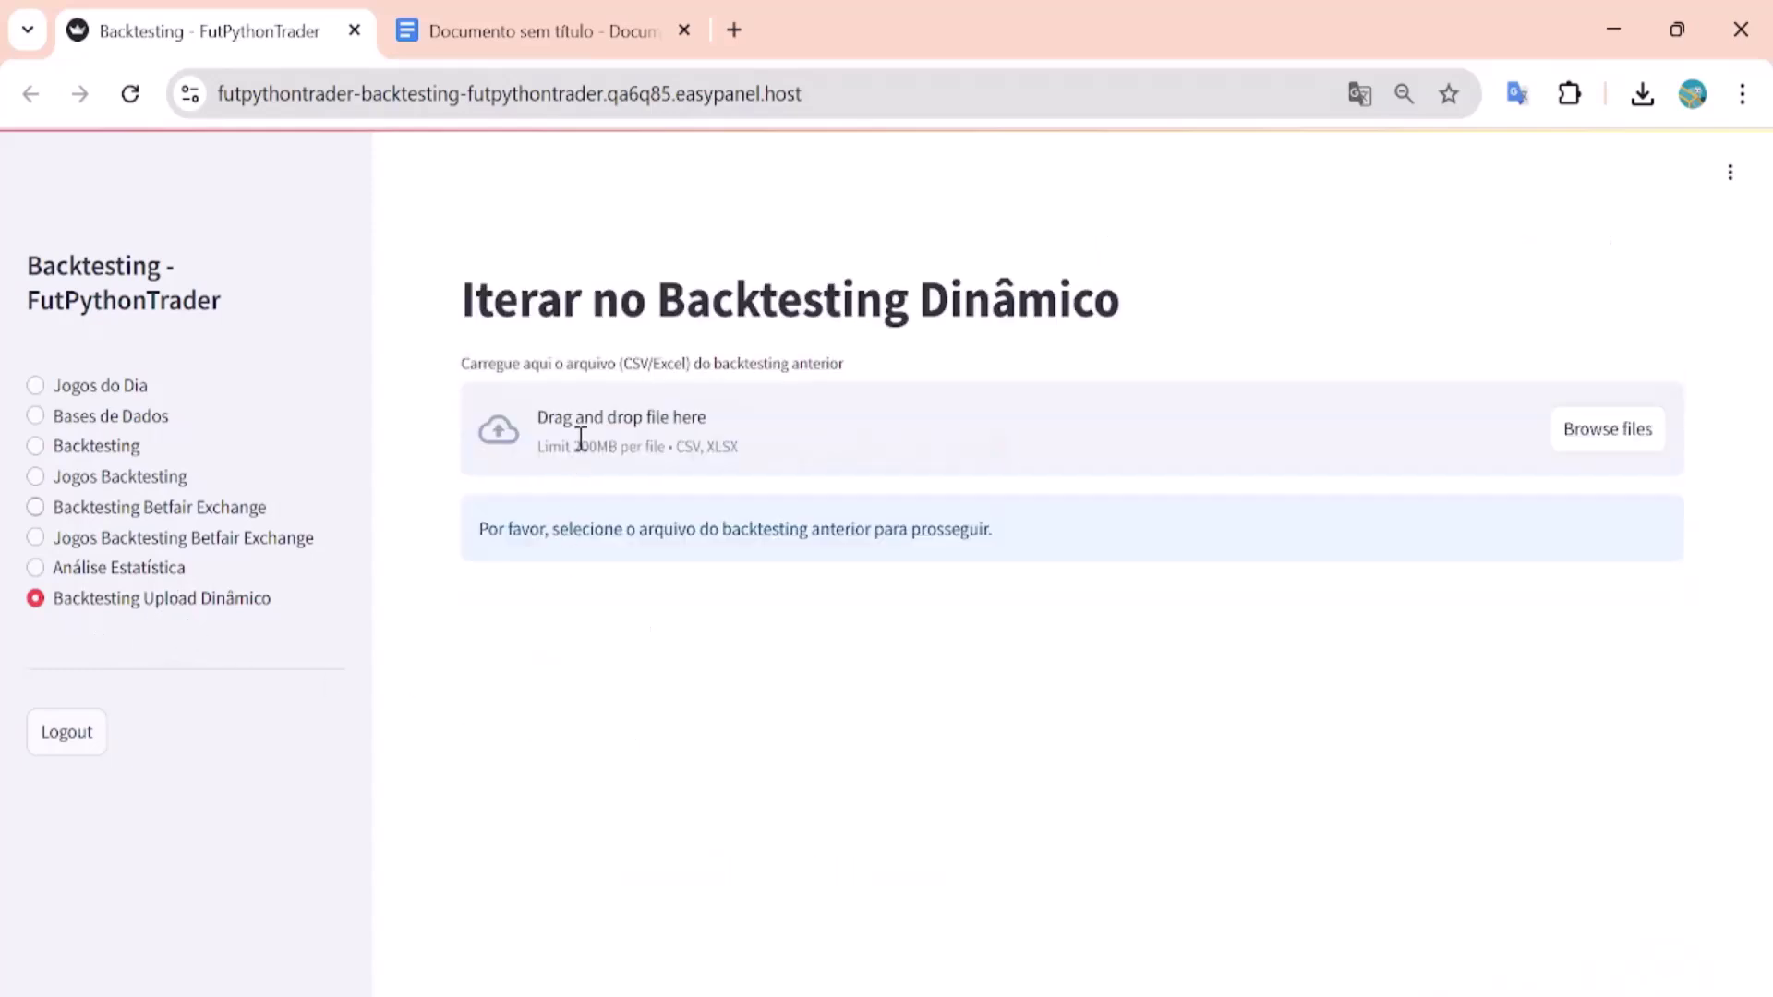
pyautogui.click(1578, 447)
pyautogui.doubleClick(665, 643)
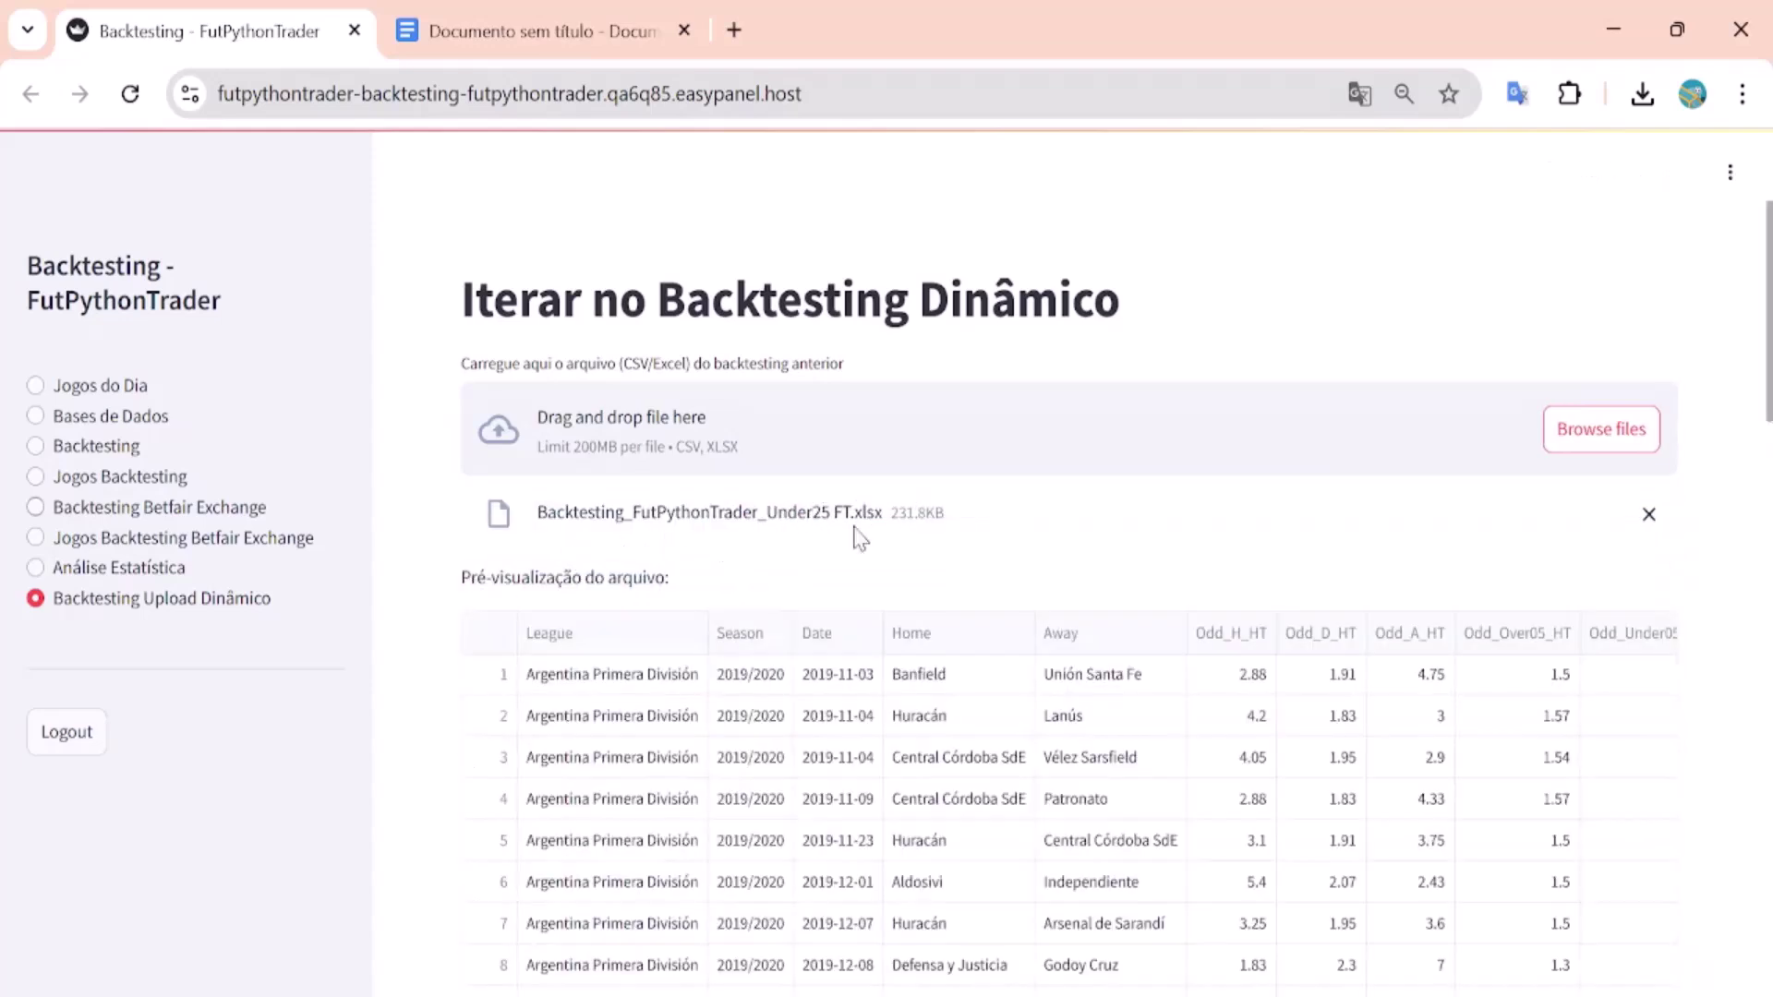
# Step: Review the uploaded file's preview, the variable and interval noted in Google Docs, and the filters of the upload page
pyautogui.scroll(-9, 545, 573)
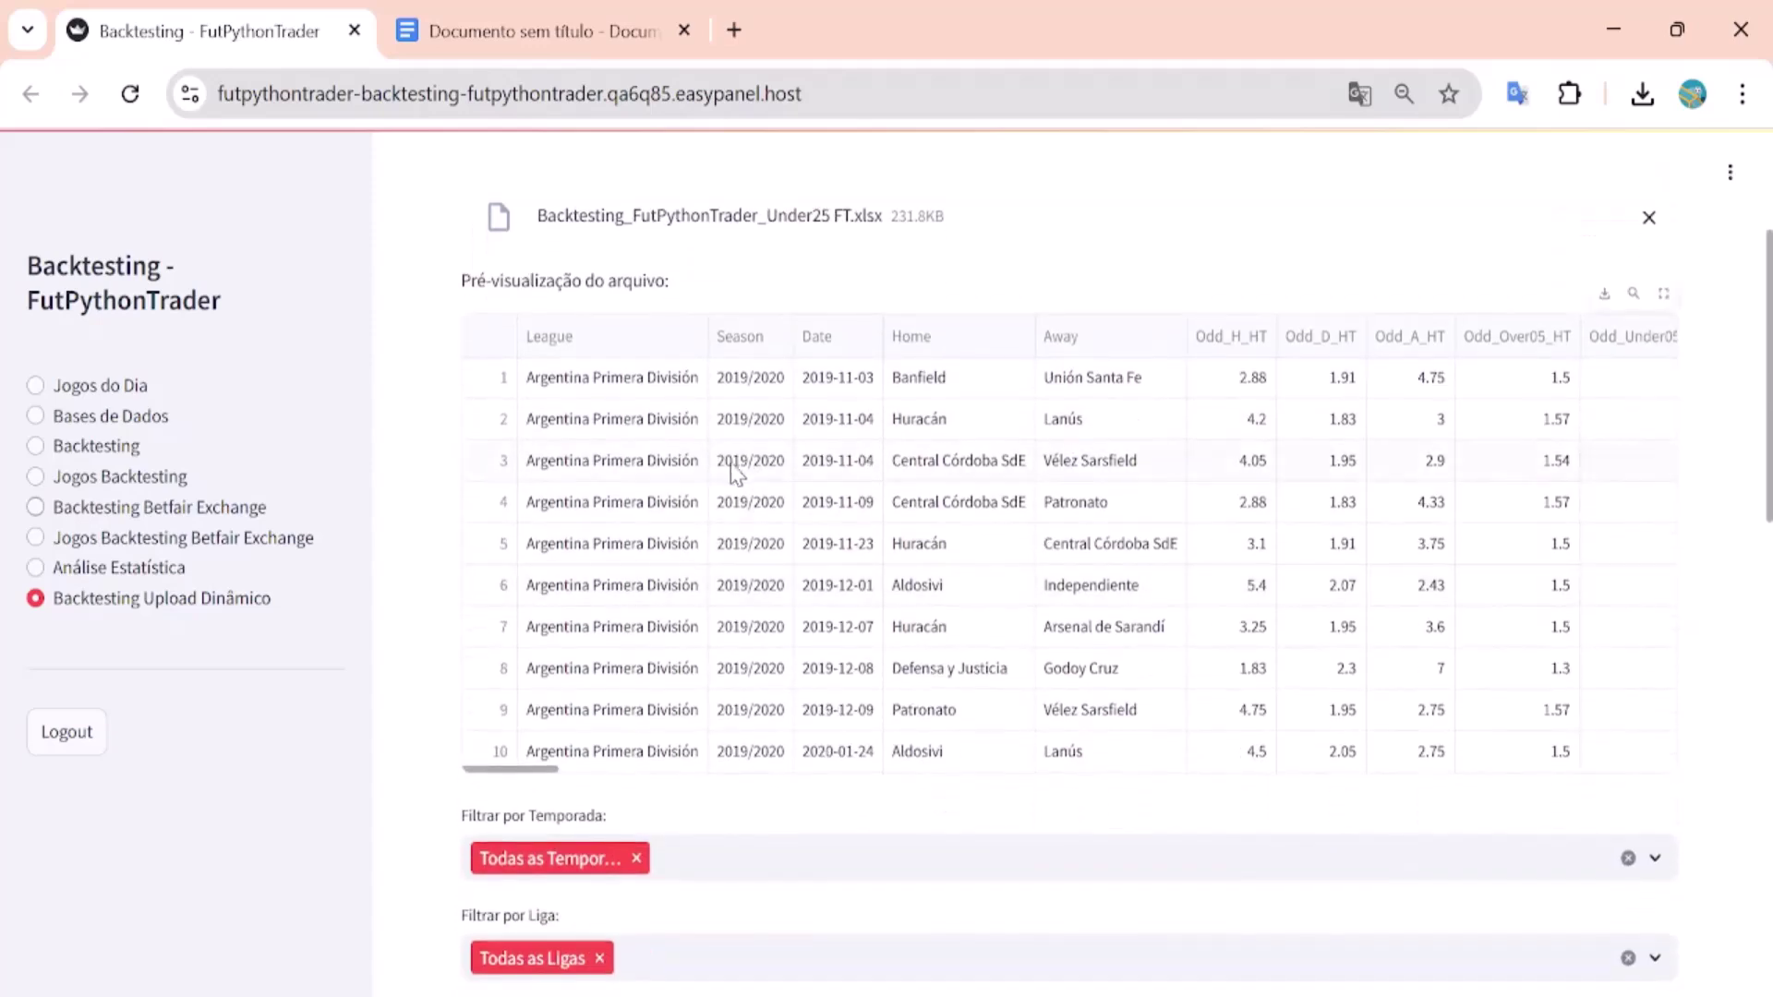
pyautogui.scroll(9, 728, 480)
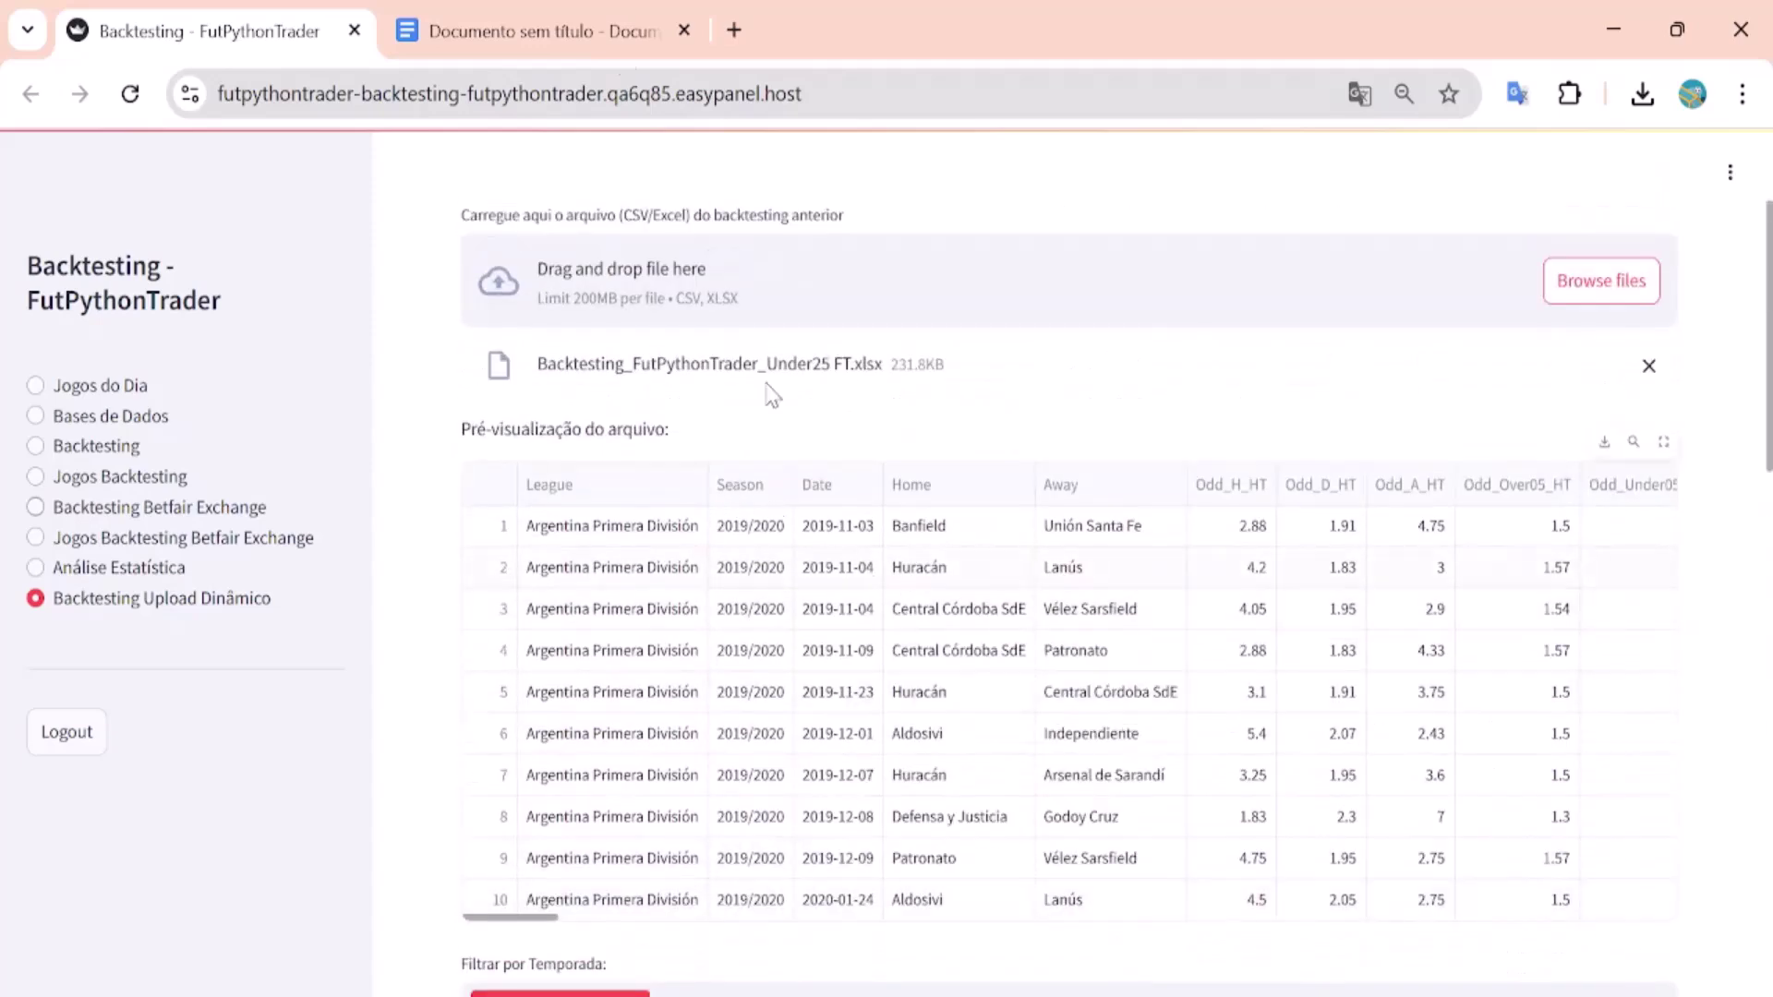
pyautogui.click(534, 27)
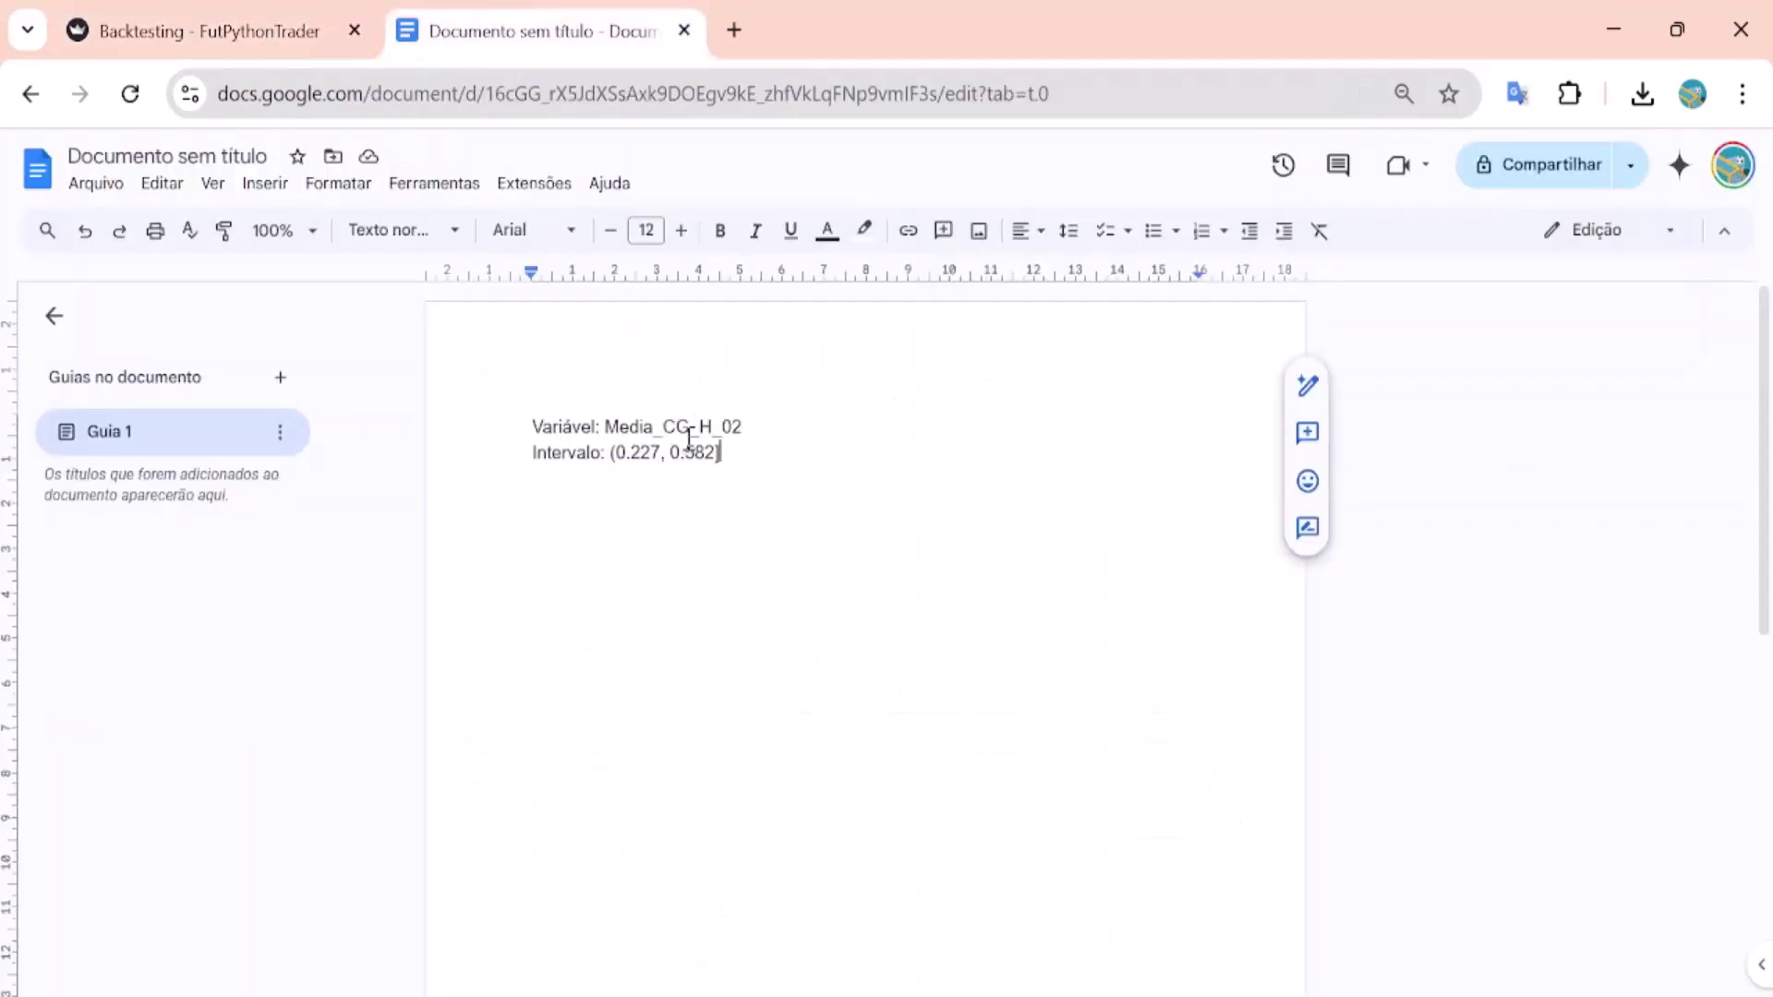
pyautogui.click(268, 23)
pyautogui.scroll(-6, 697, 524)
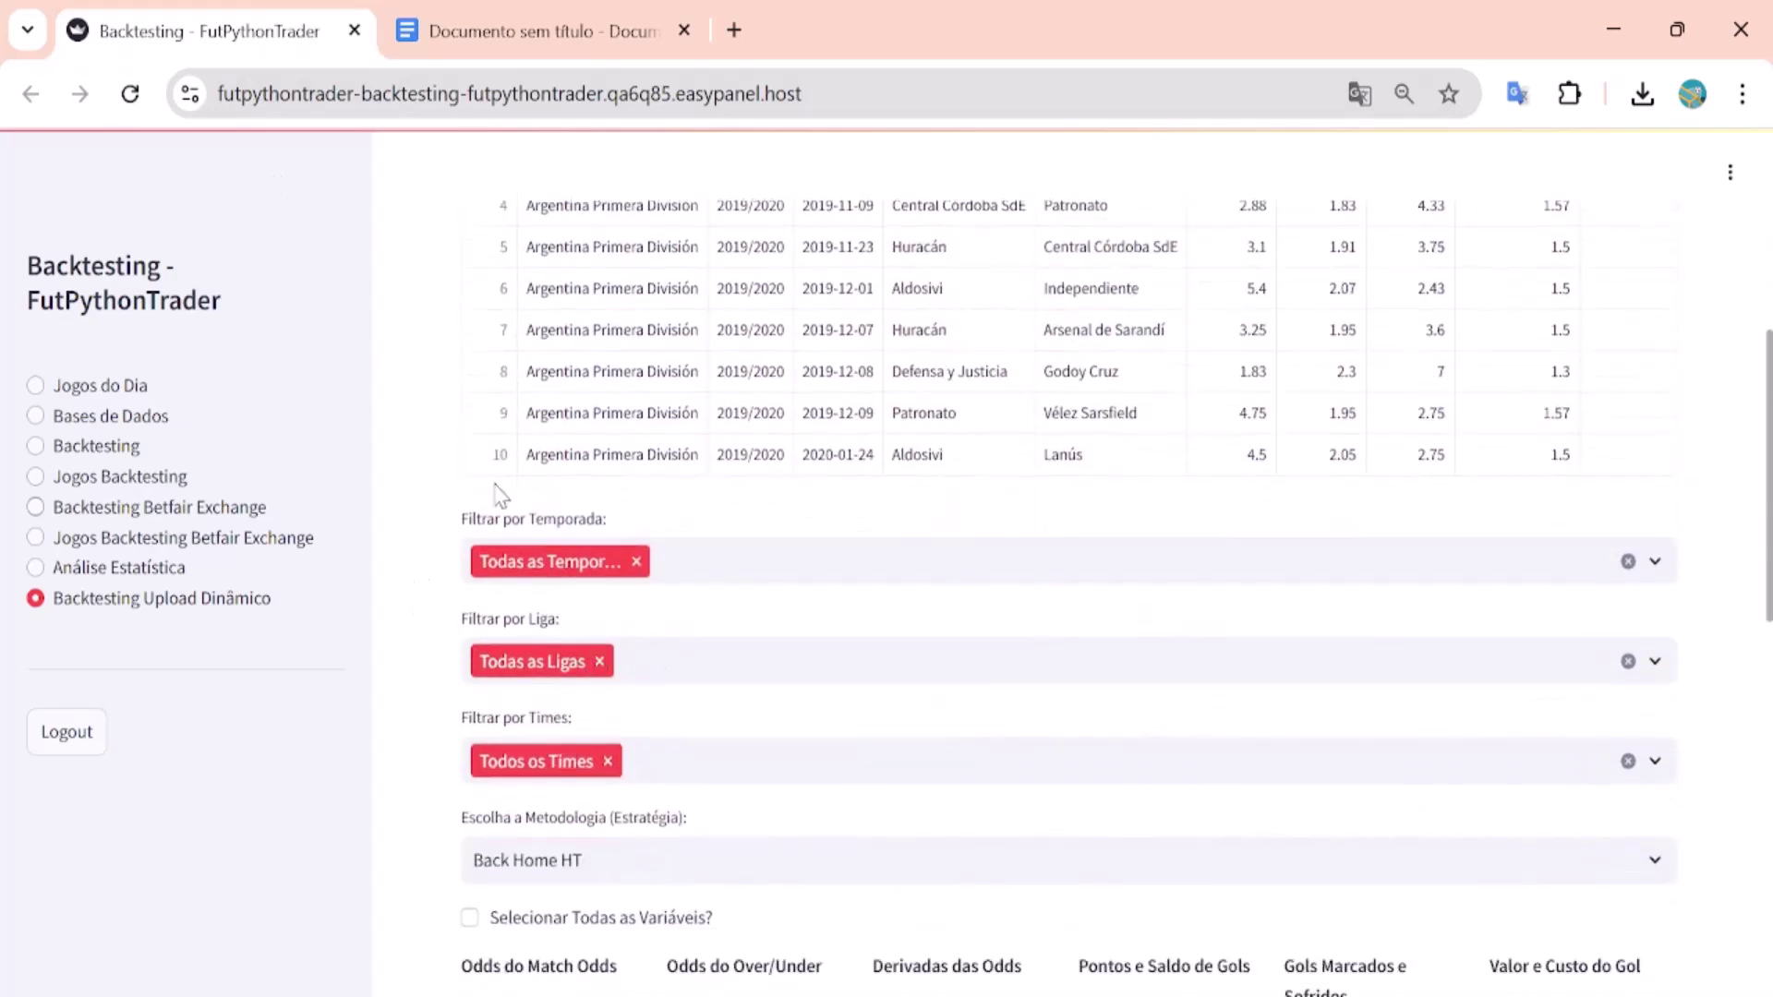
# Step: Set the methodology for the uploaded backtest to Under25 FT
pyautogui.scroll(-3, 681, 386)
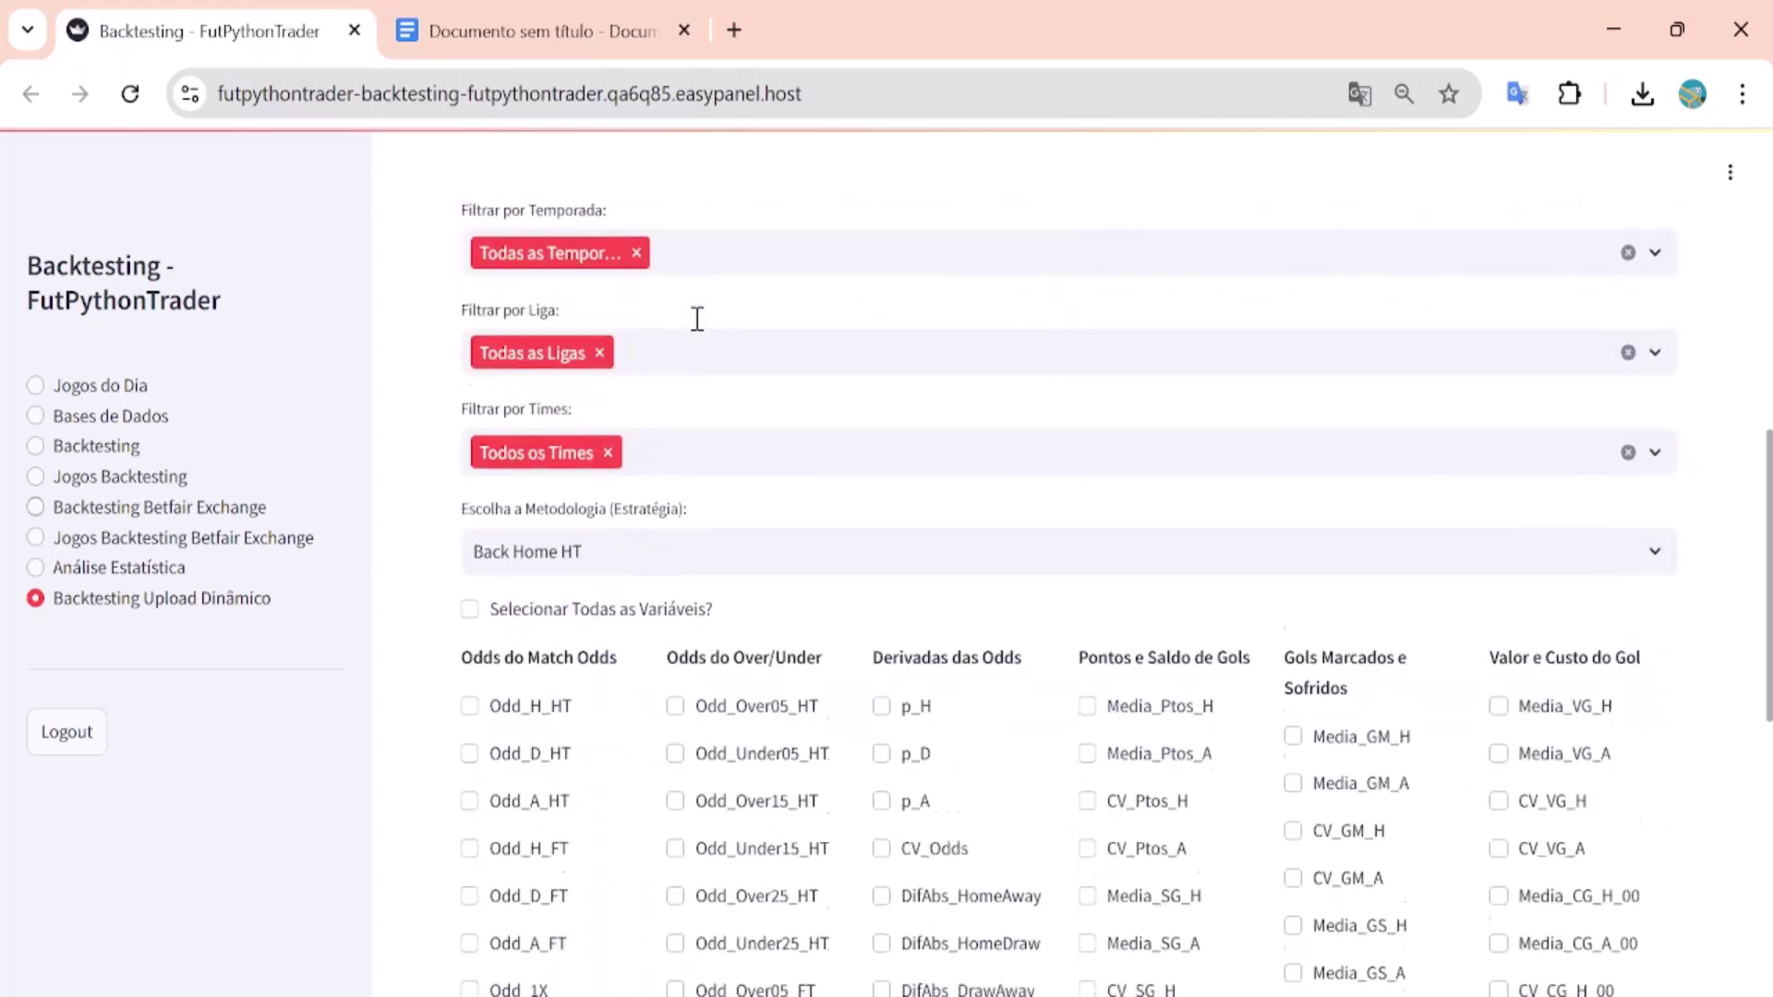
pyautogui.scroll(6, 692, 324)
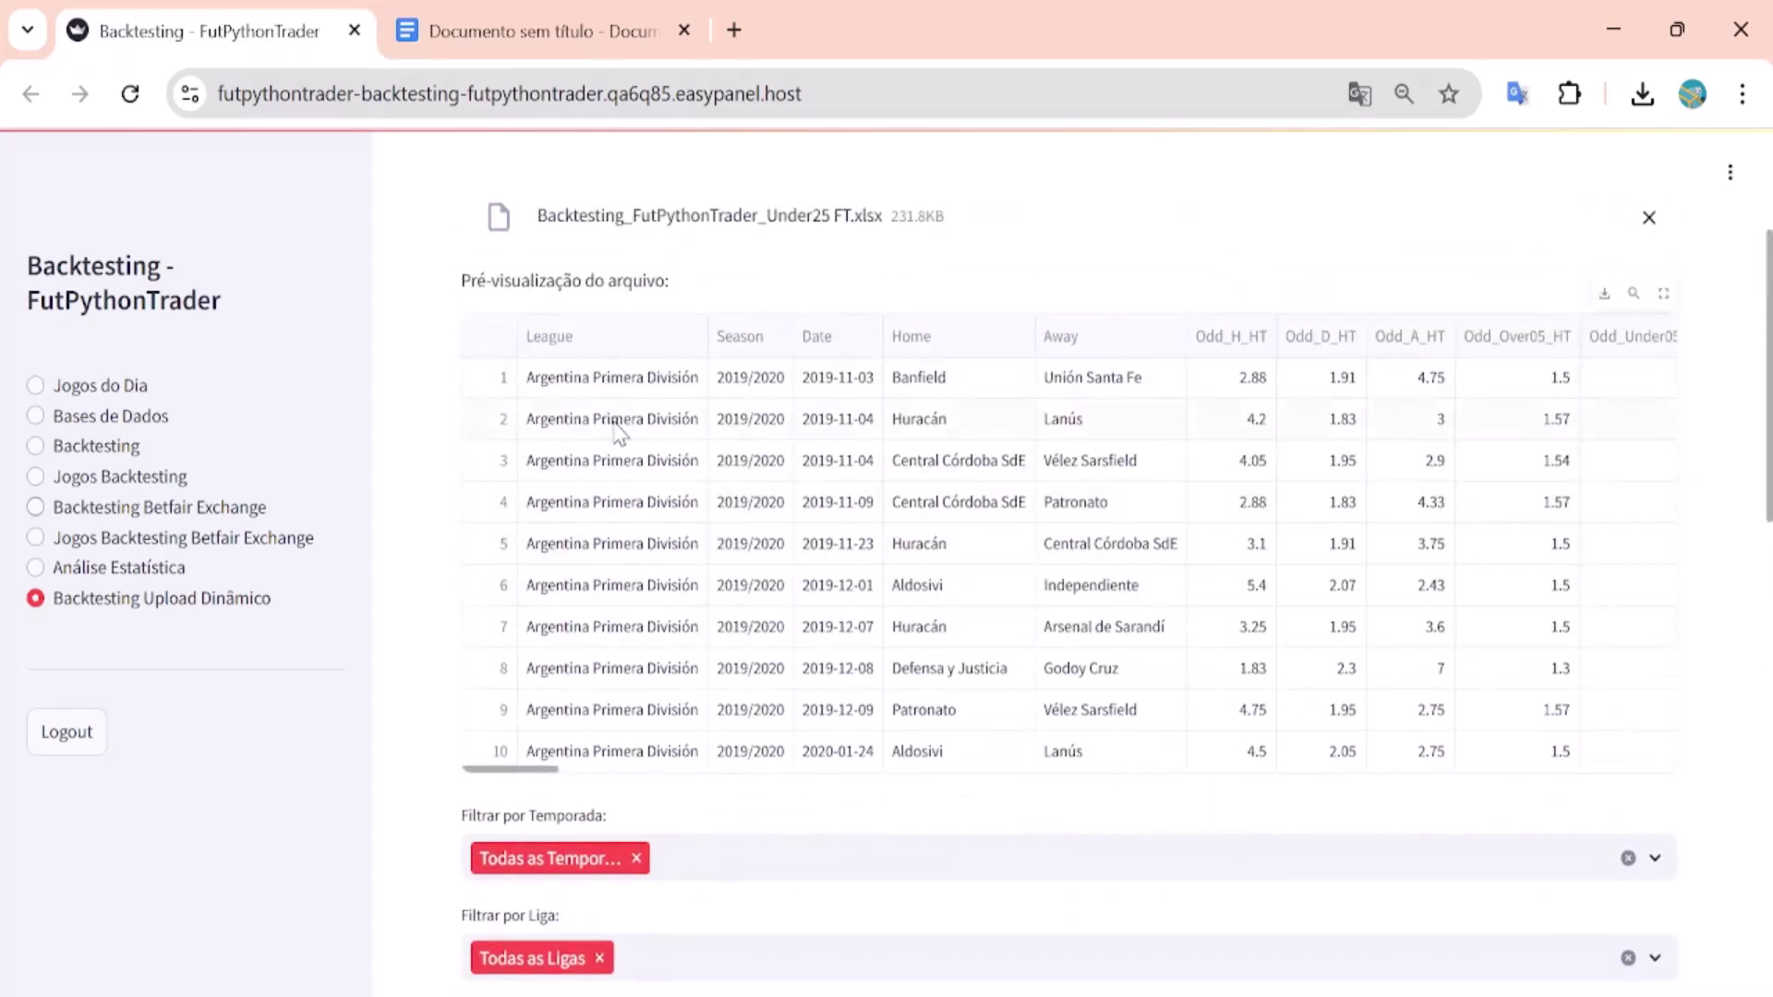
pyautogui.scroll(-6, 601, 499)
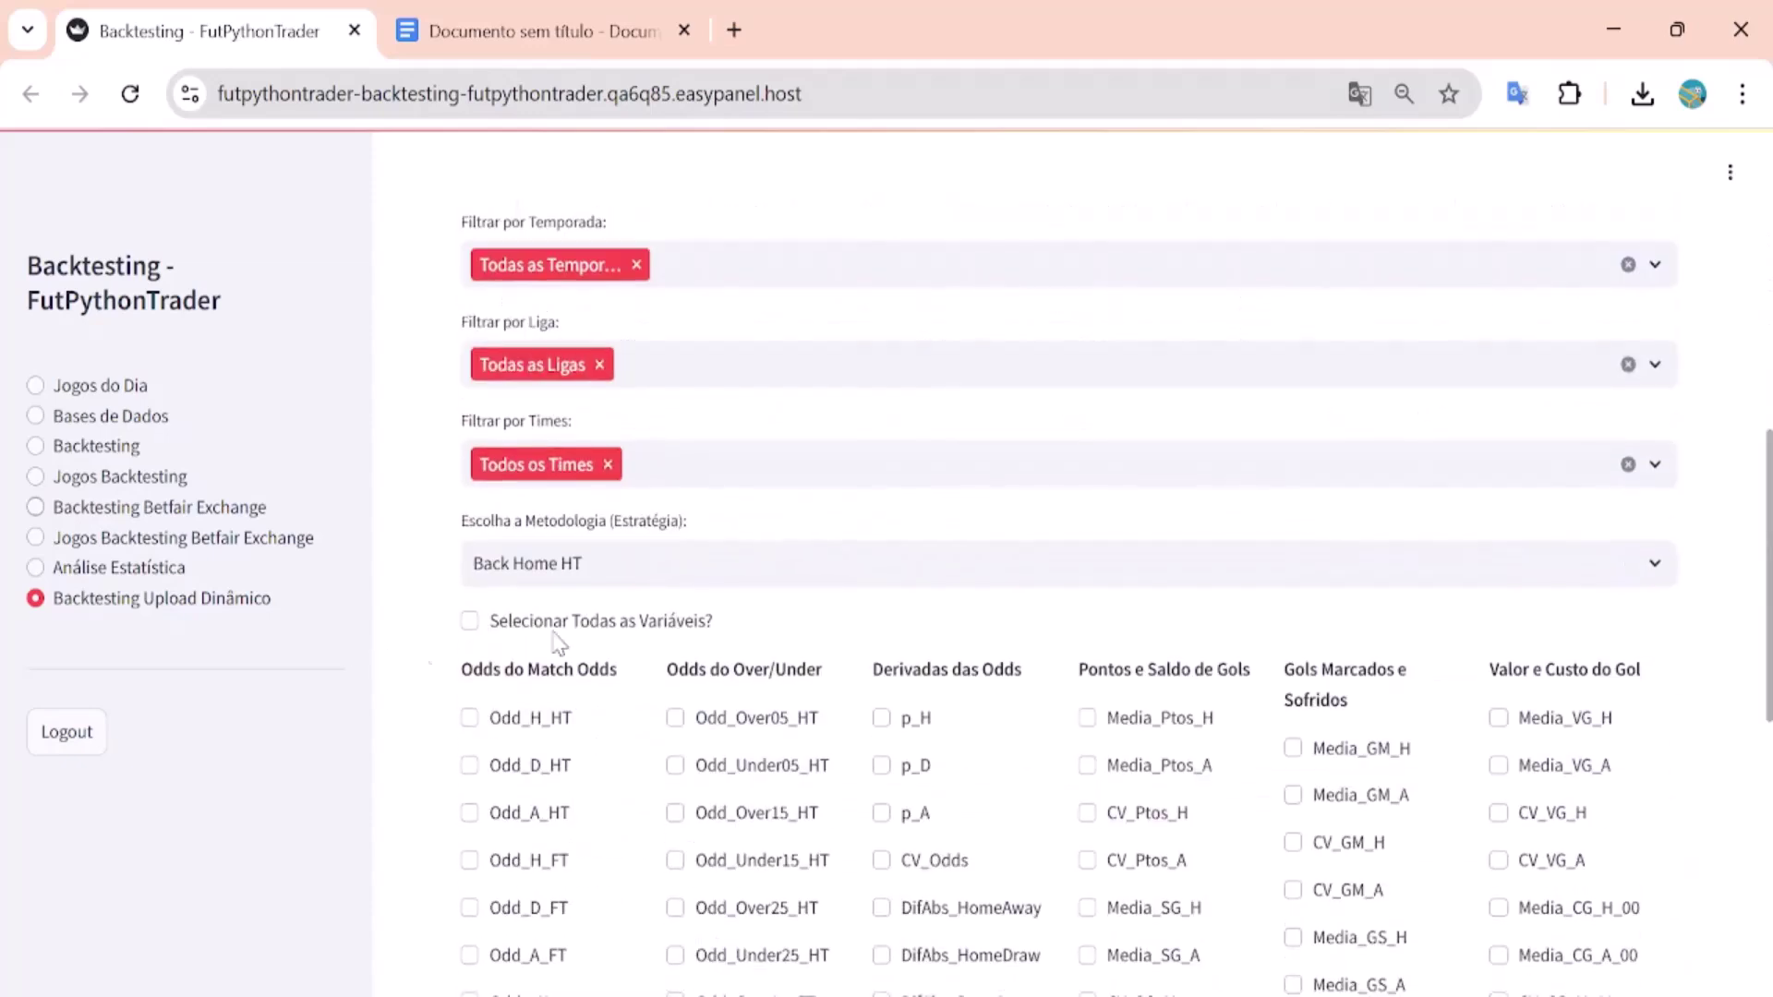
pyautogui.click(711, 563)
pyautogui.scroll(-8, 573, 732)
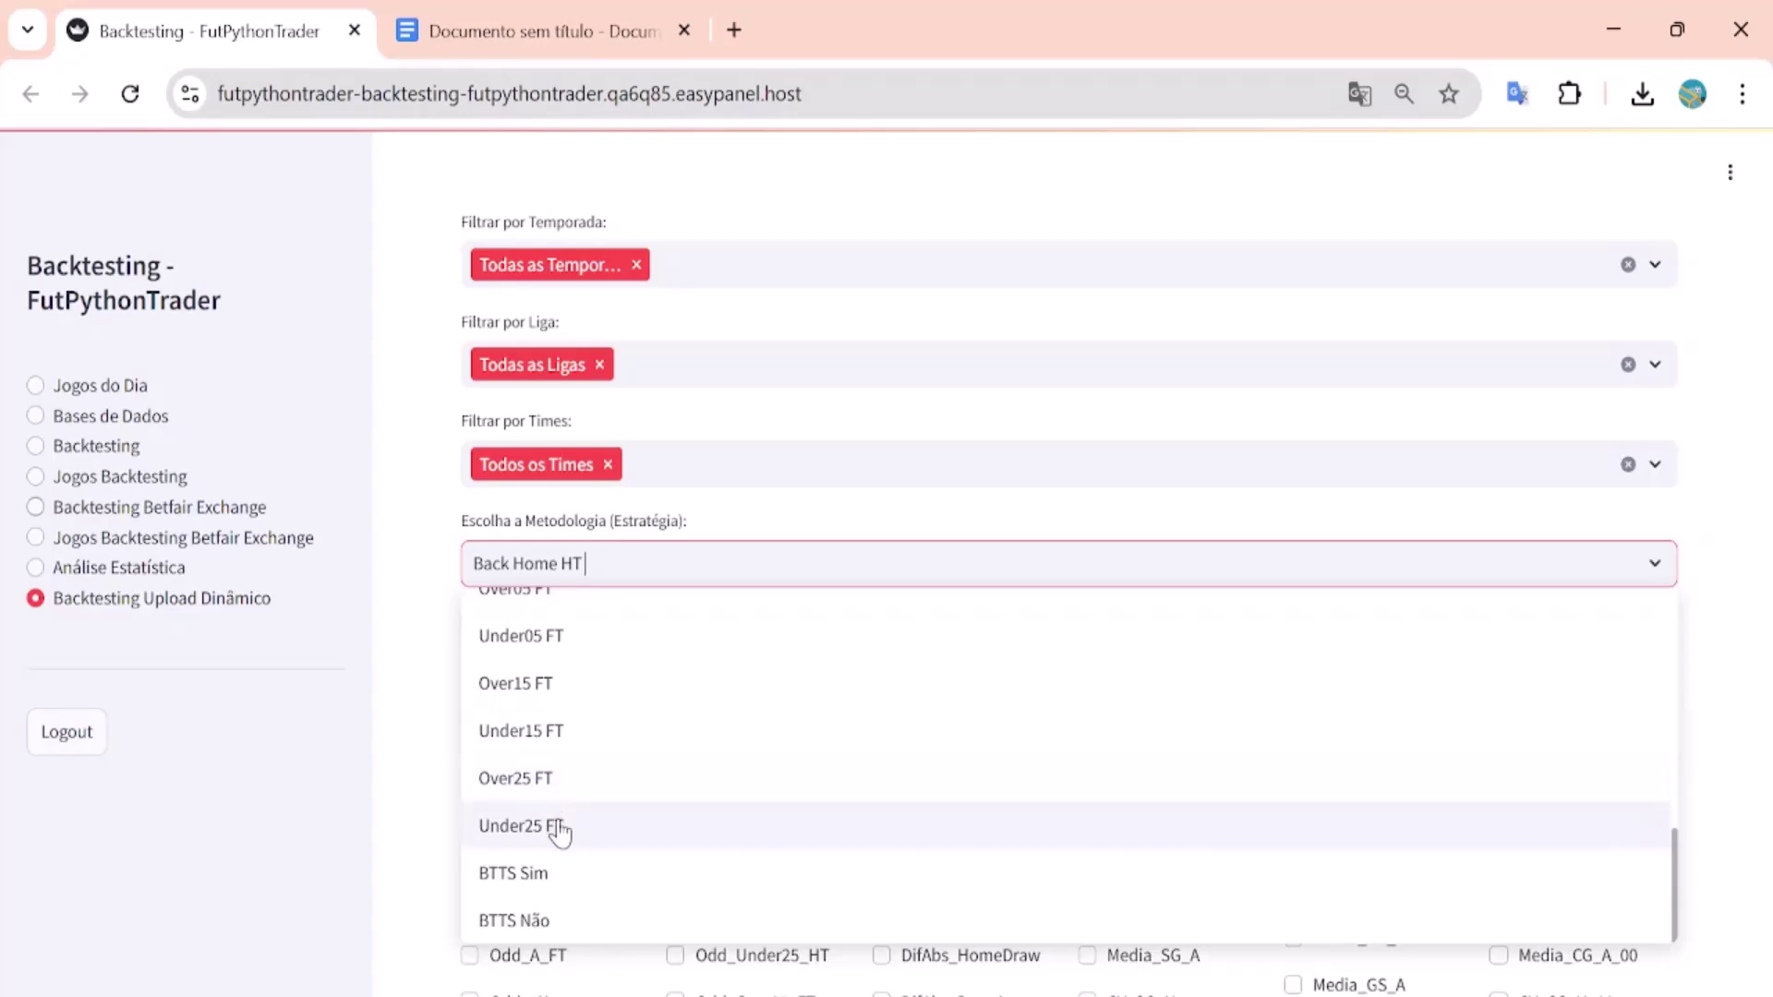
pyautogui.click(561, 824)
# Step: Select all variables and run the dynamic backtest on the uploaded file
pyautogui.click(471, 622)
pyautogui.scroll(-10, 712, 633)
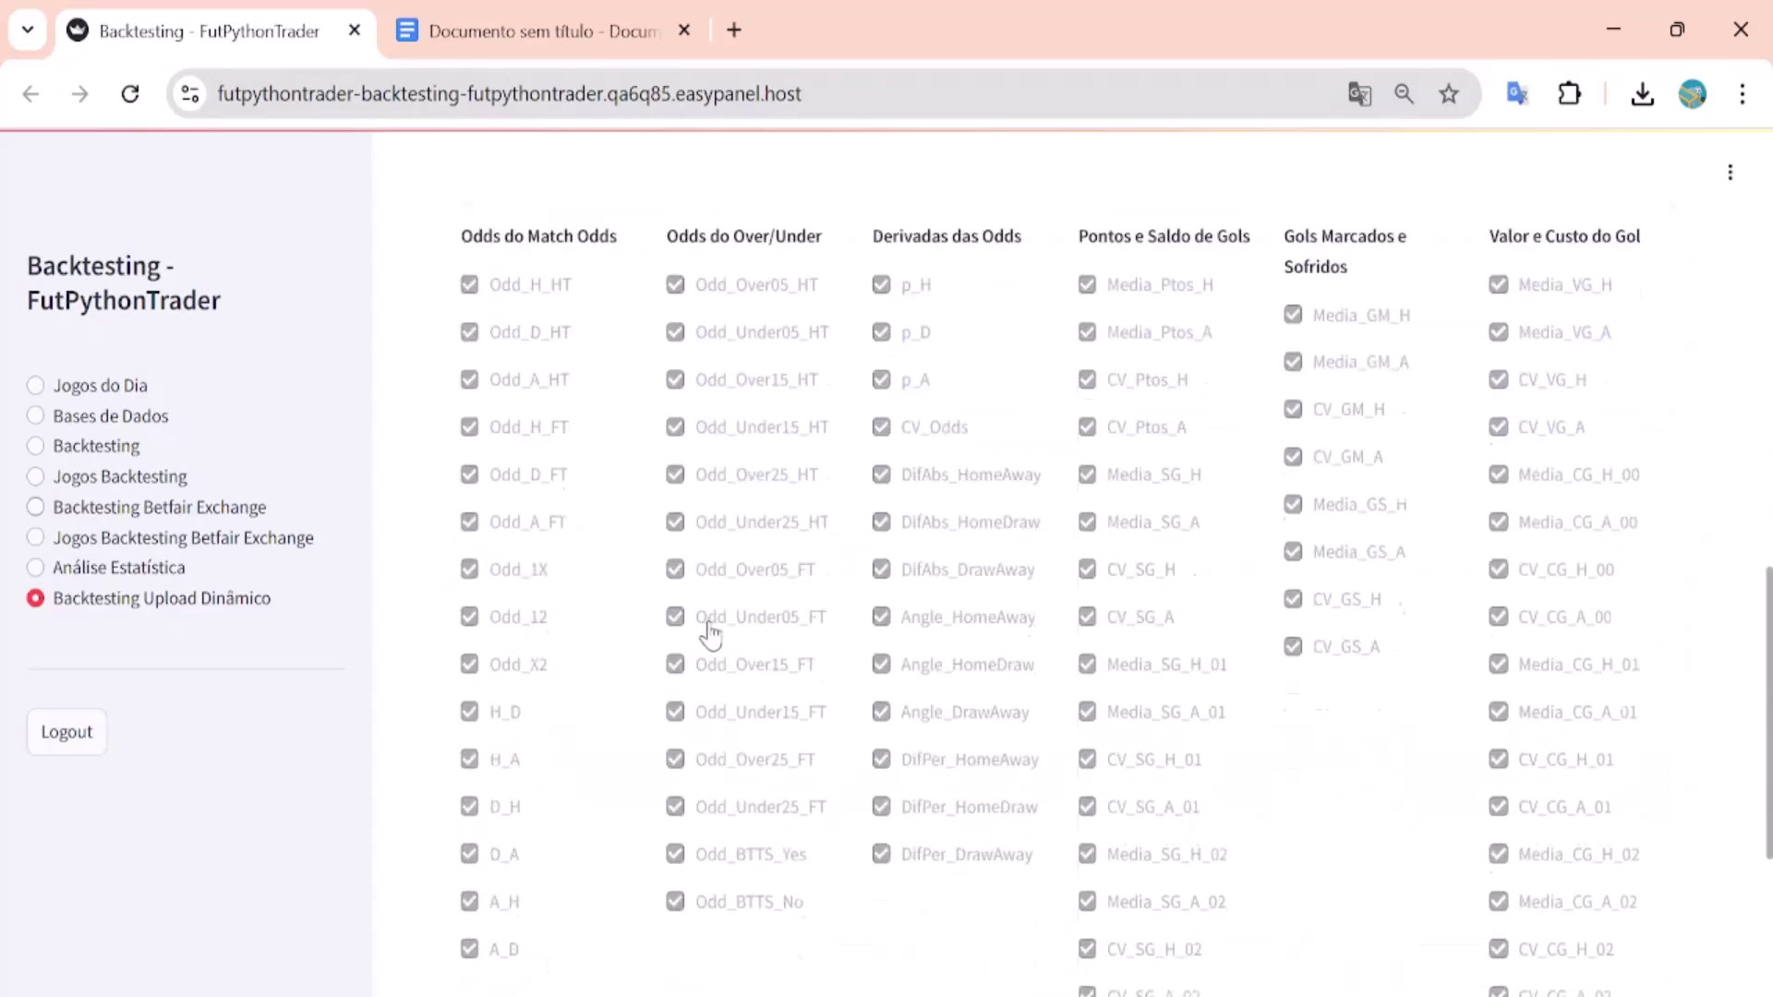
pyautogui.click(615, 813)
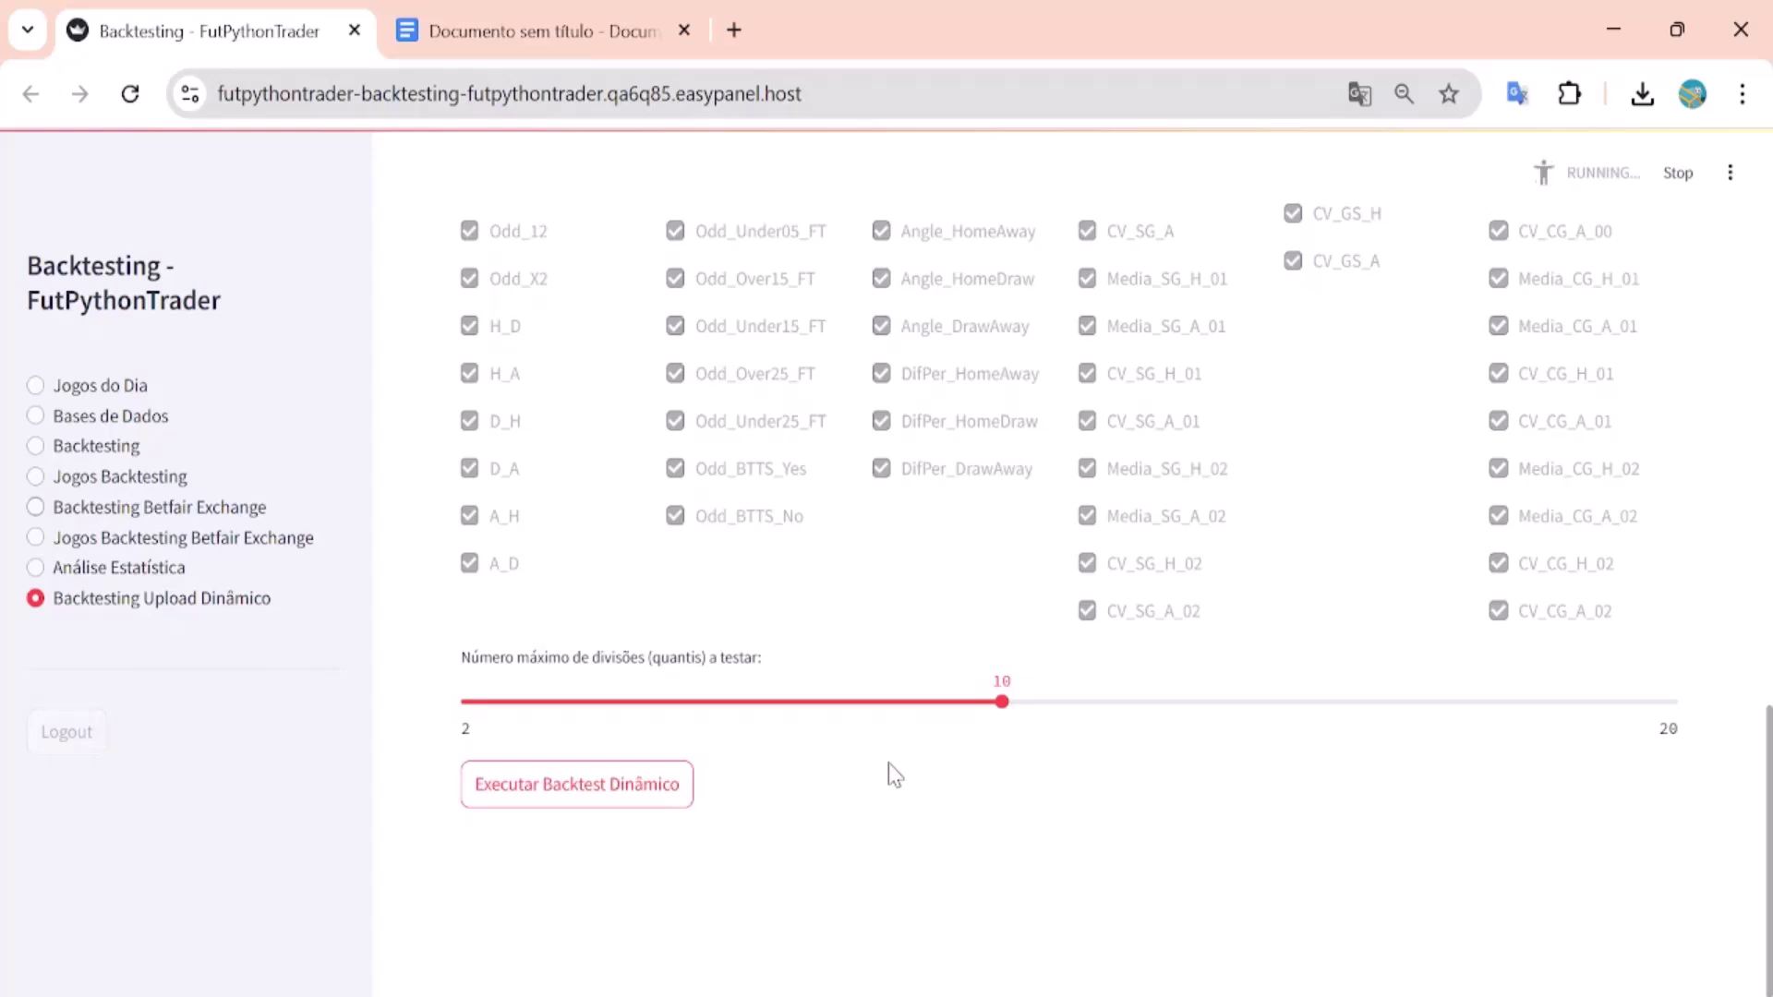
# Step: Switch to the Google Docs notes and add a blank line below the first variable and interval
pyautogui.click(543, 18)
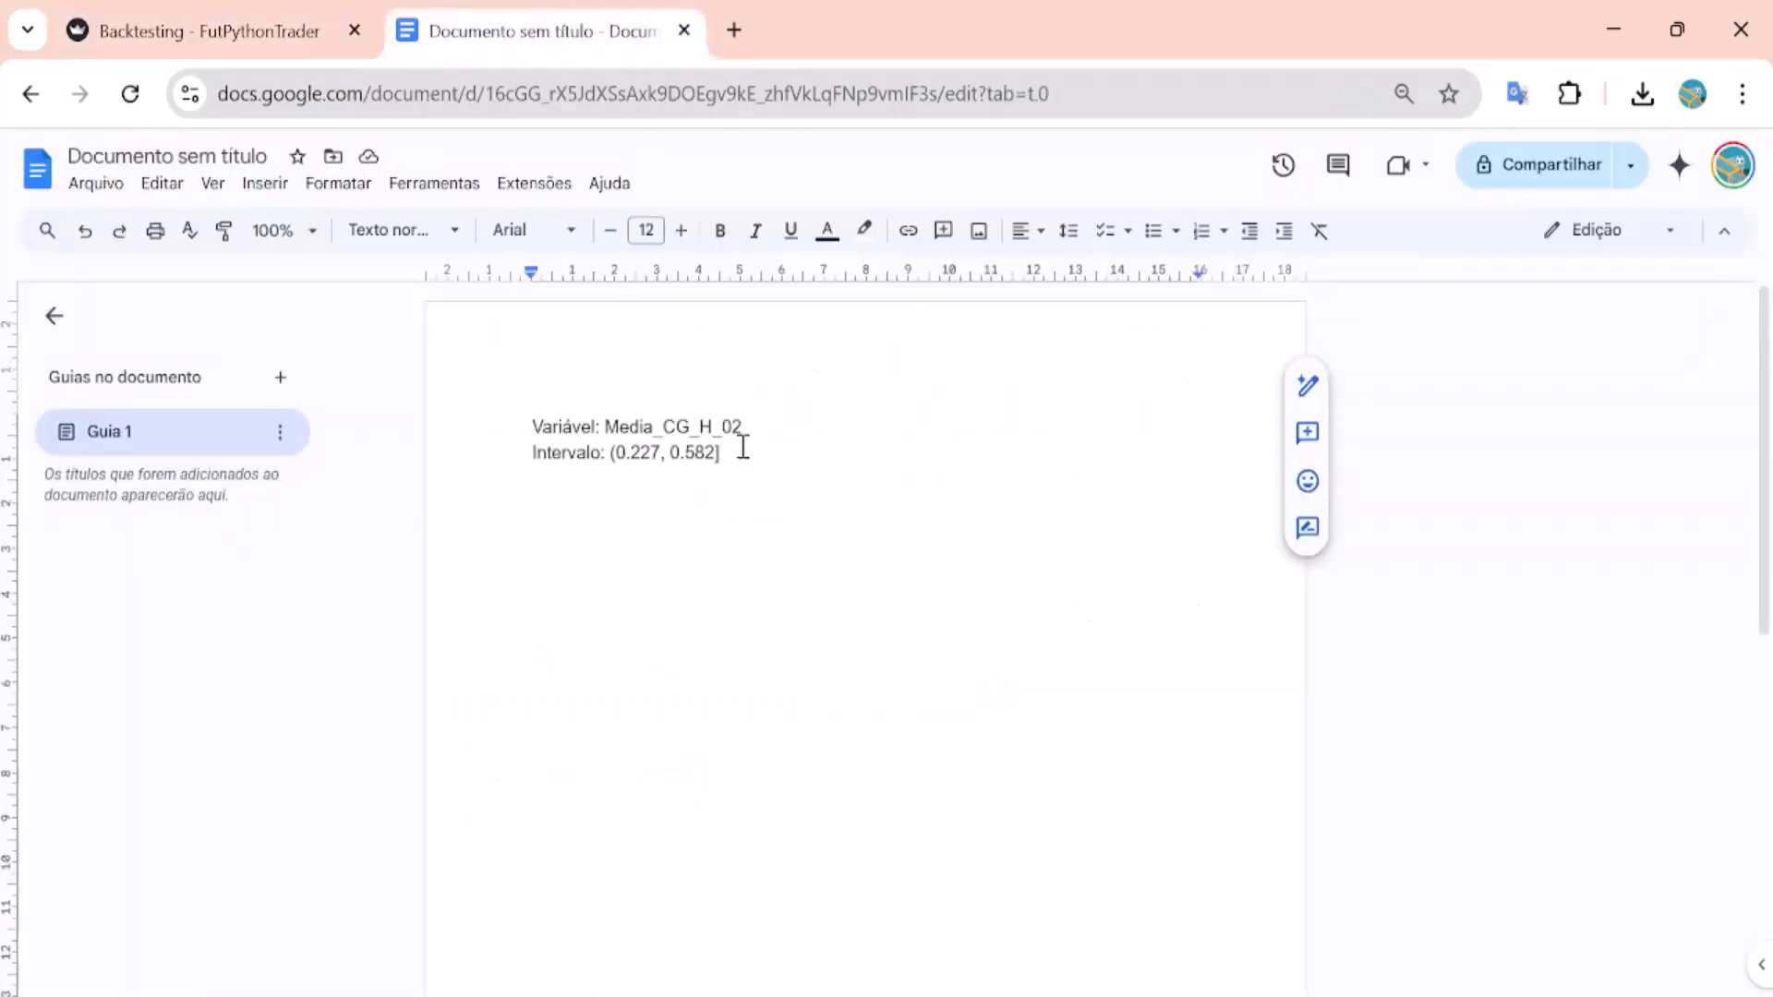
pyautogui.hotkey('ctrl', 'a')
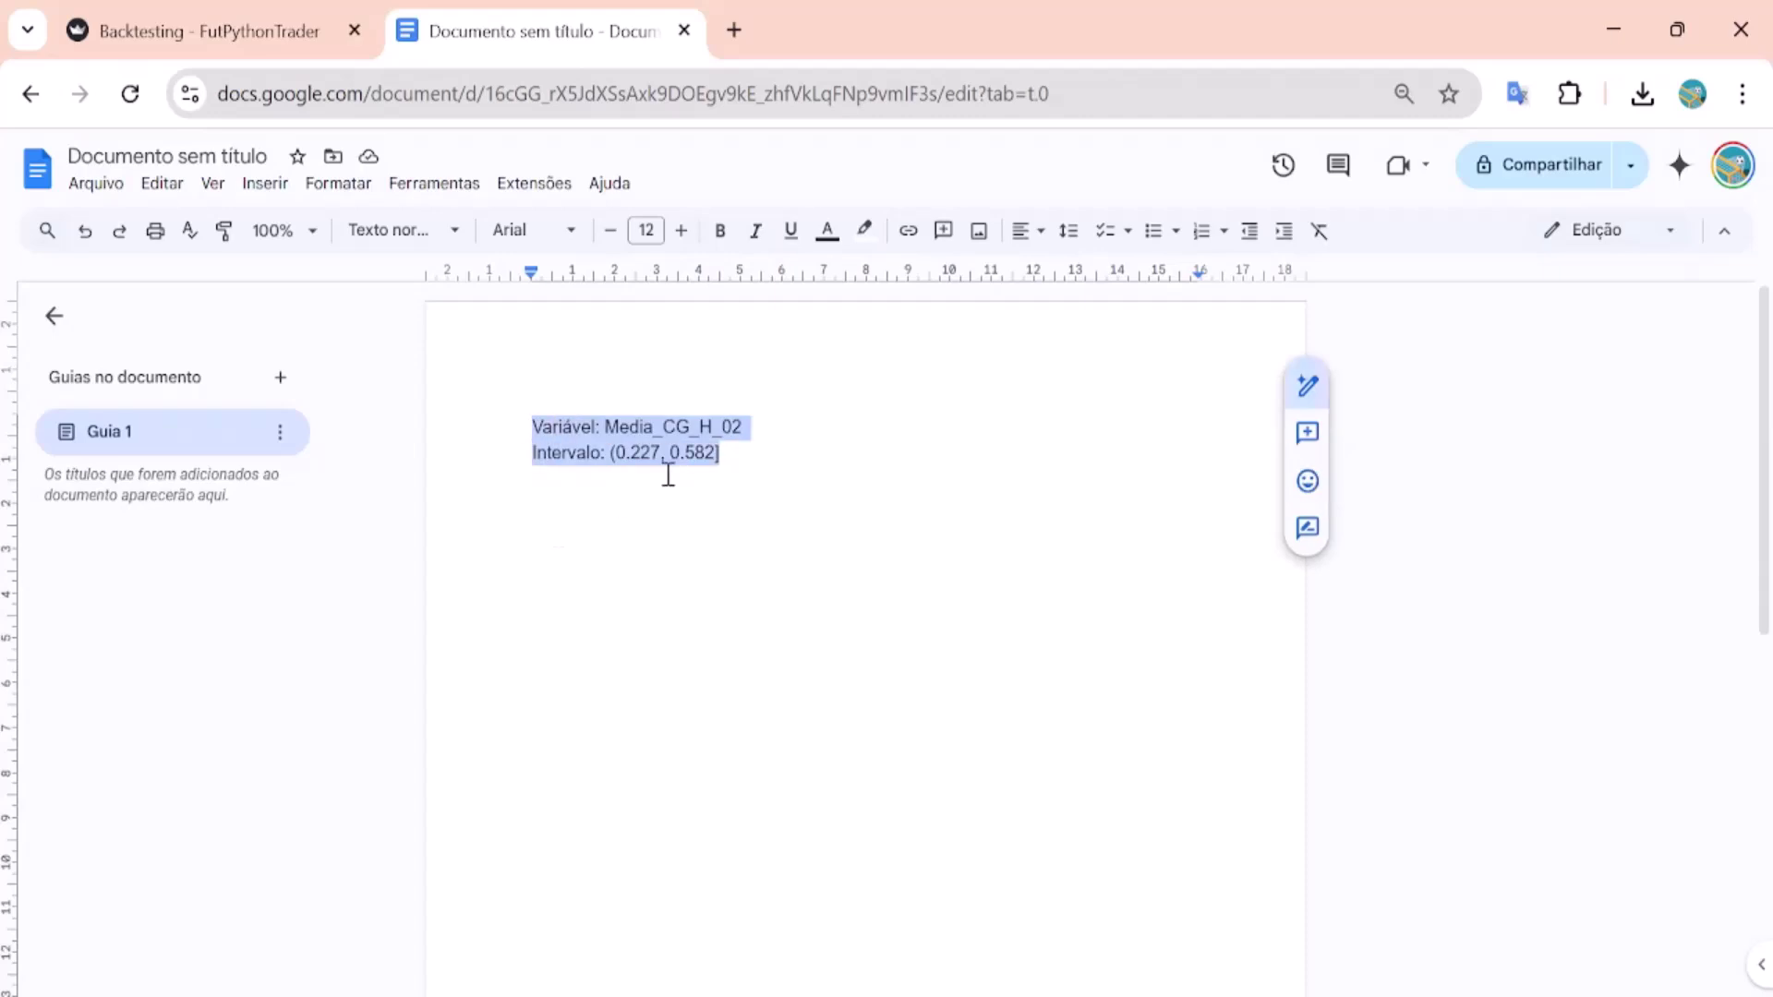
pyautogui.click(811, 452)
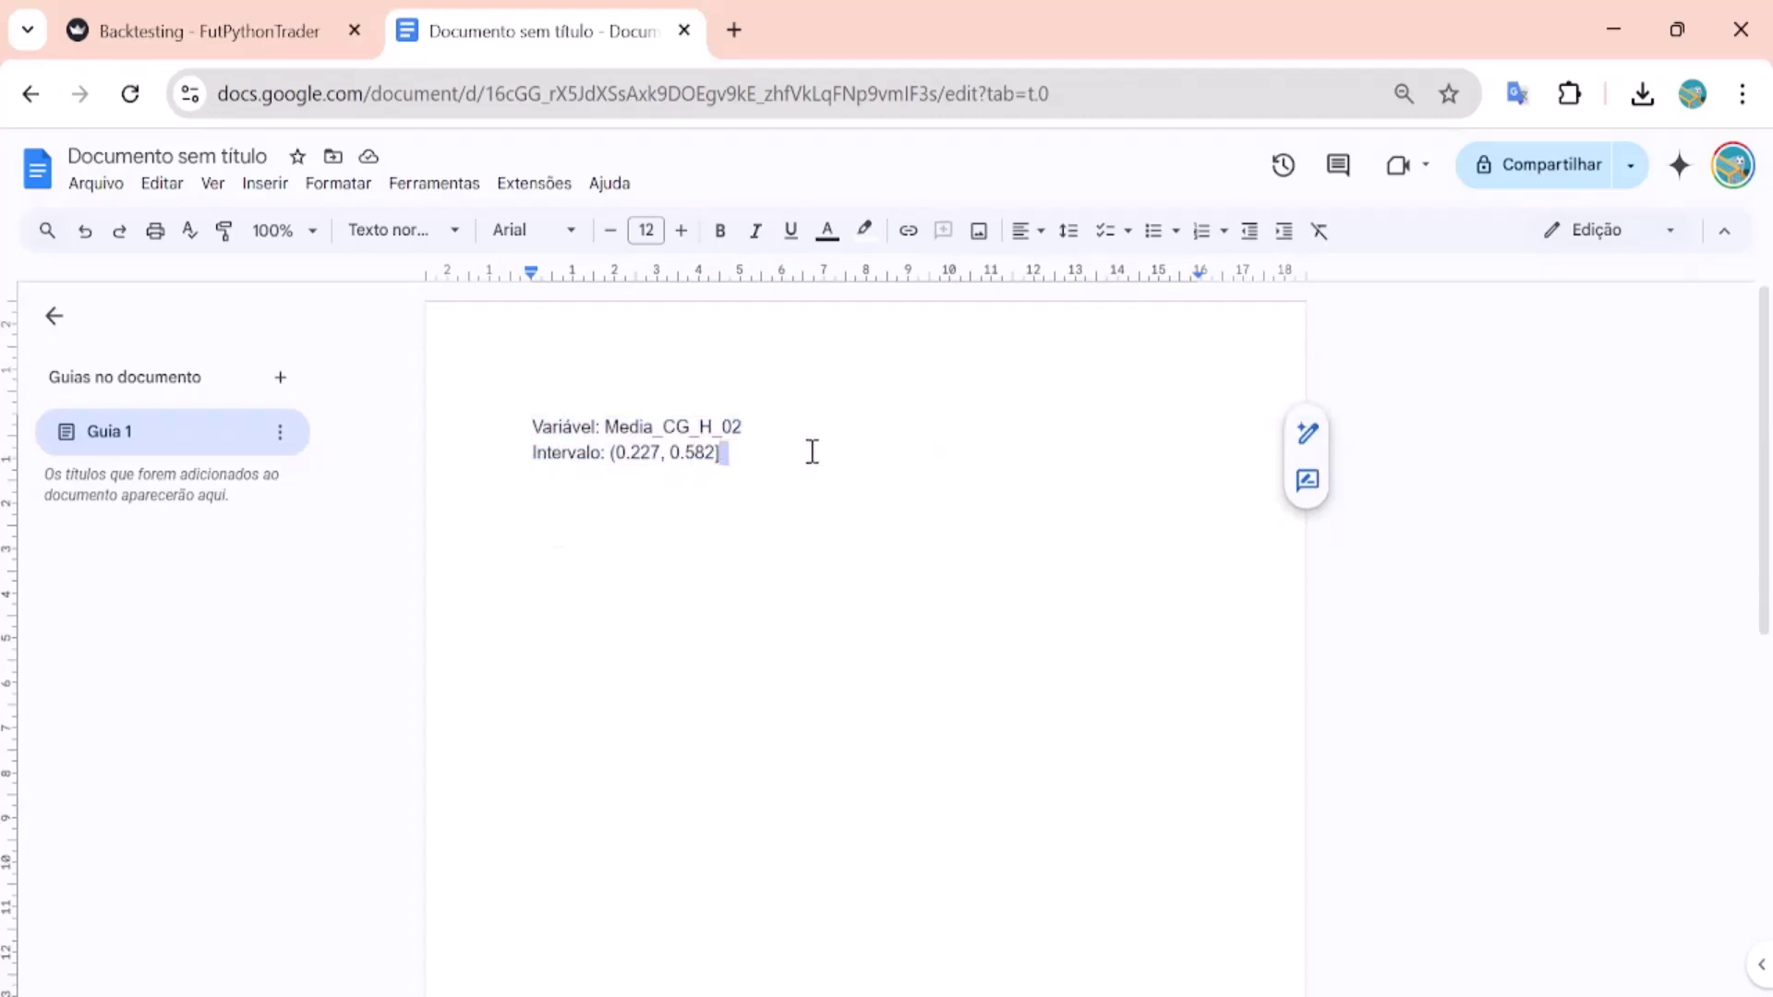
pyautogui.press('Return')
pyautogui.press('Return')
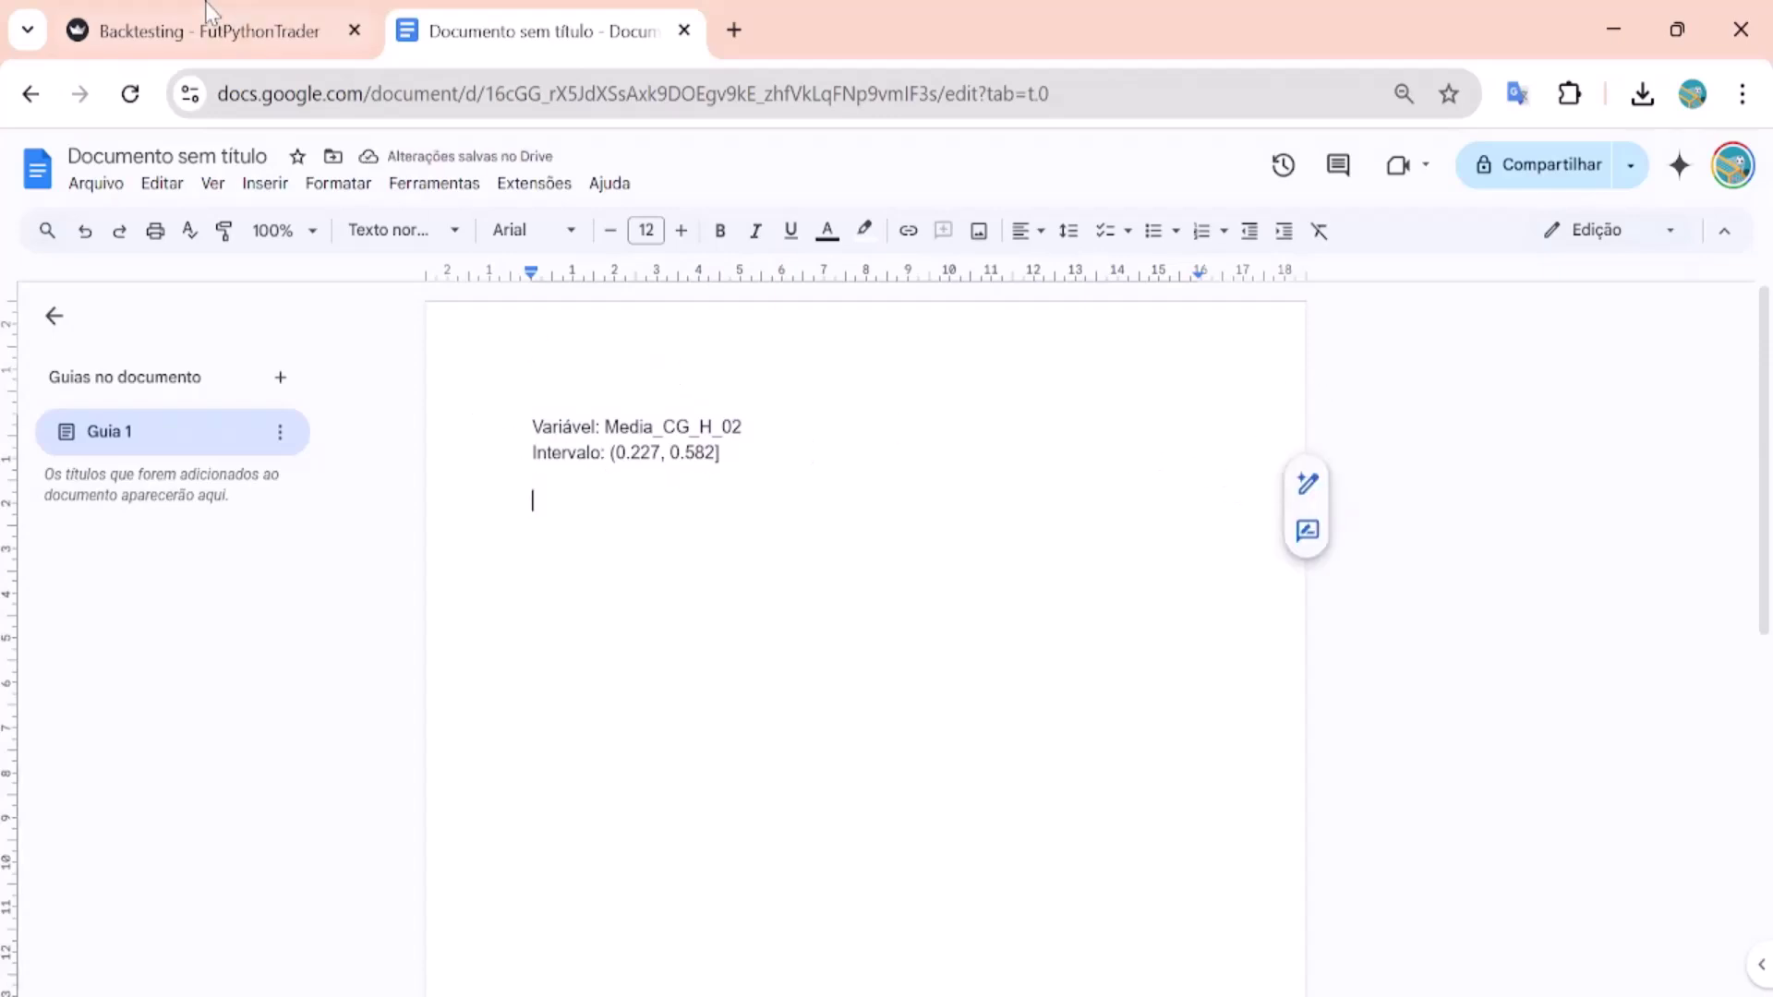
# Step: Return to FutPythonTrader and examine the best result's variable, interval, accumulated profit chart, final profit and ROI
pyautogui.click(209, 26)
pyautogui.scroll(-5, 810, 501)
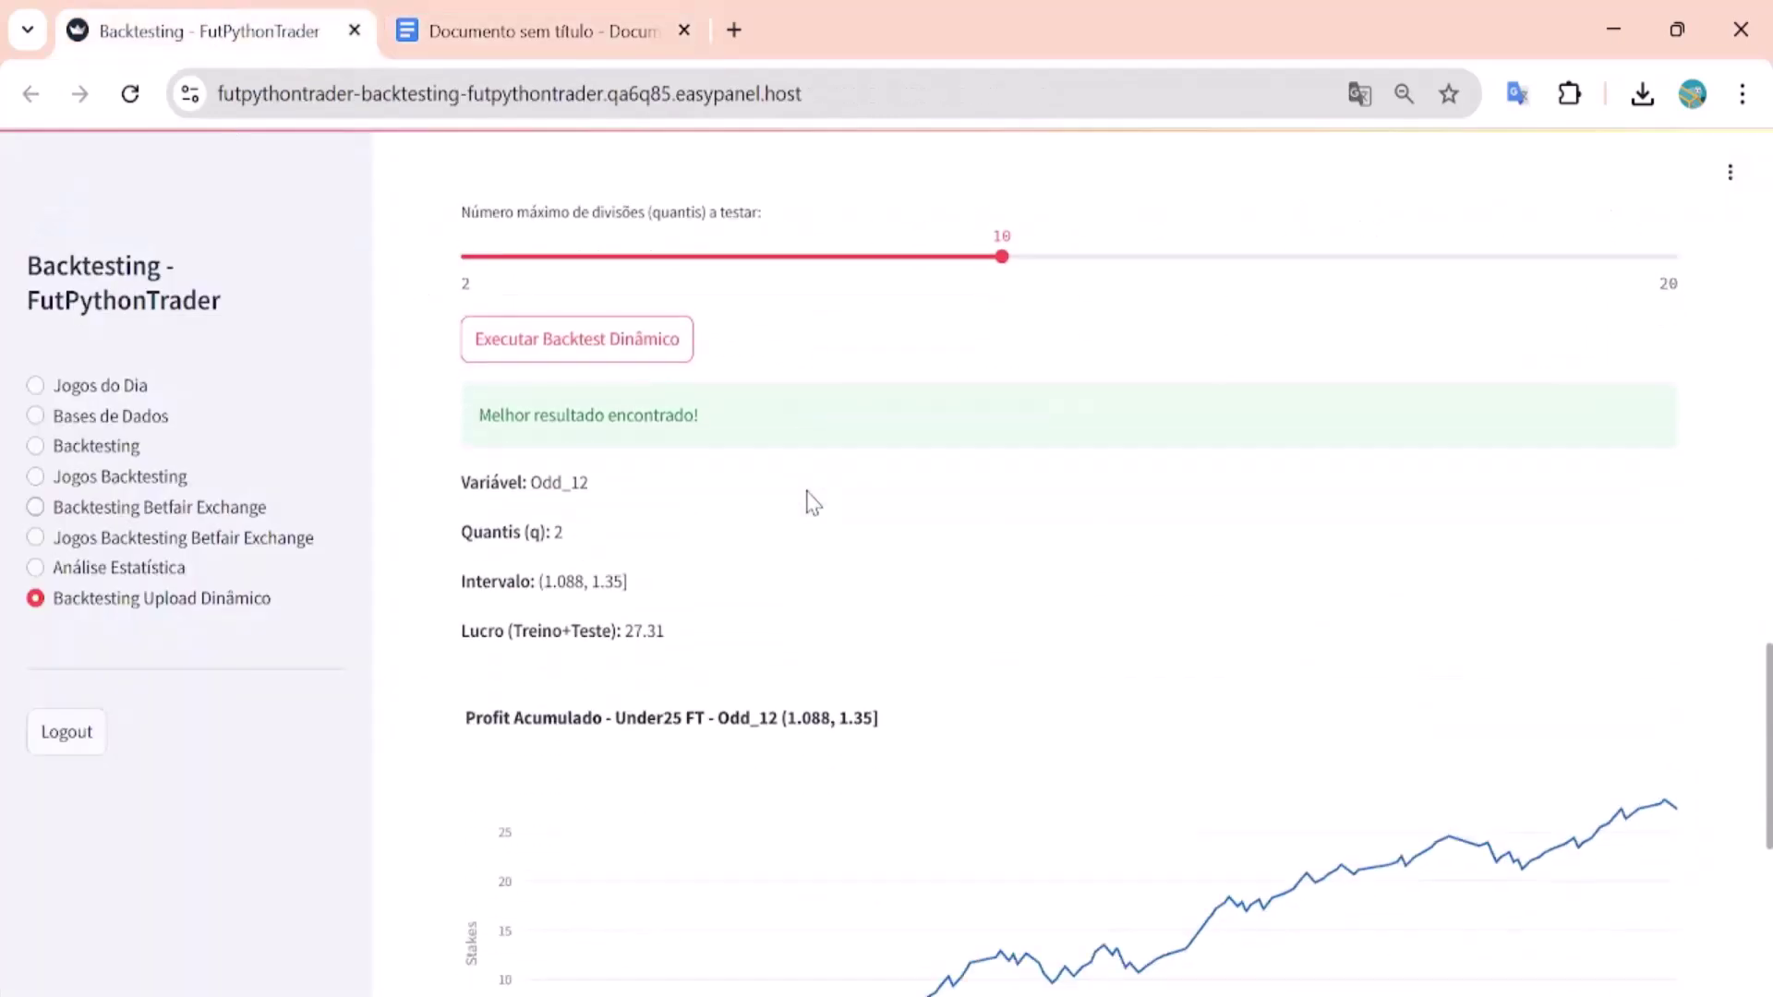
pyautogui.scroll(-4, 757, 563)
pyautogui.scroll(2, 609, 397)
pyautogui.moveTo(531, 334); pyautogui.dragTo(620, 336)
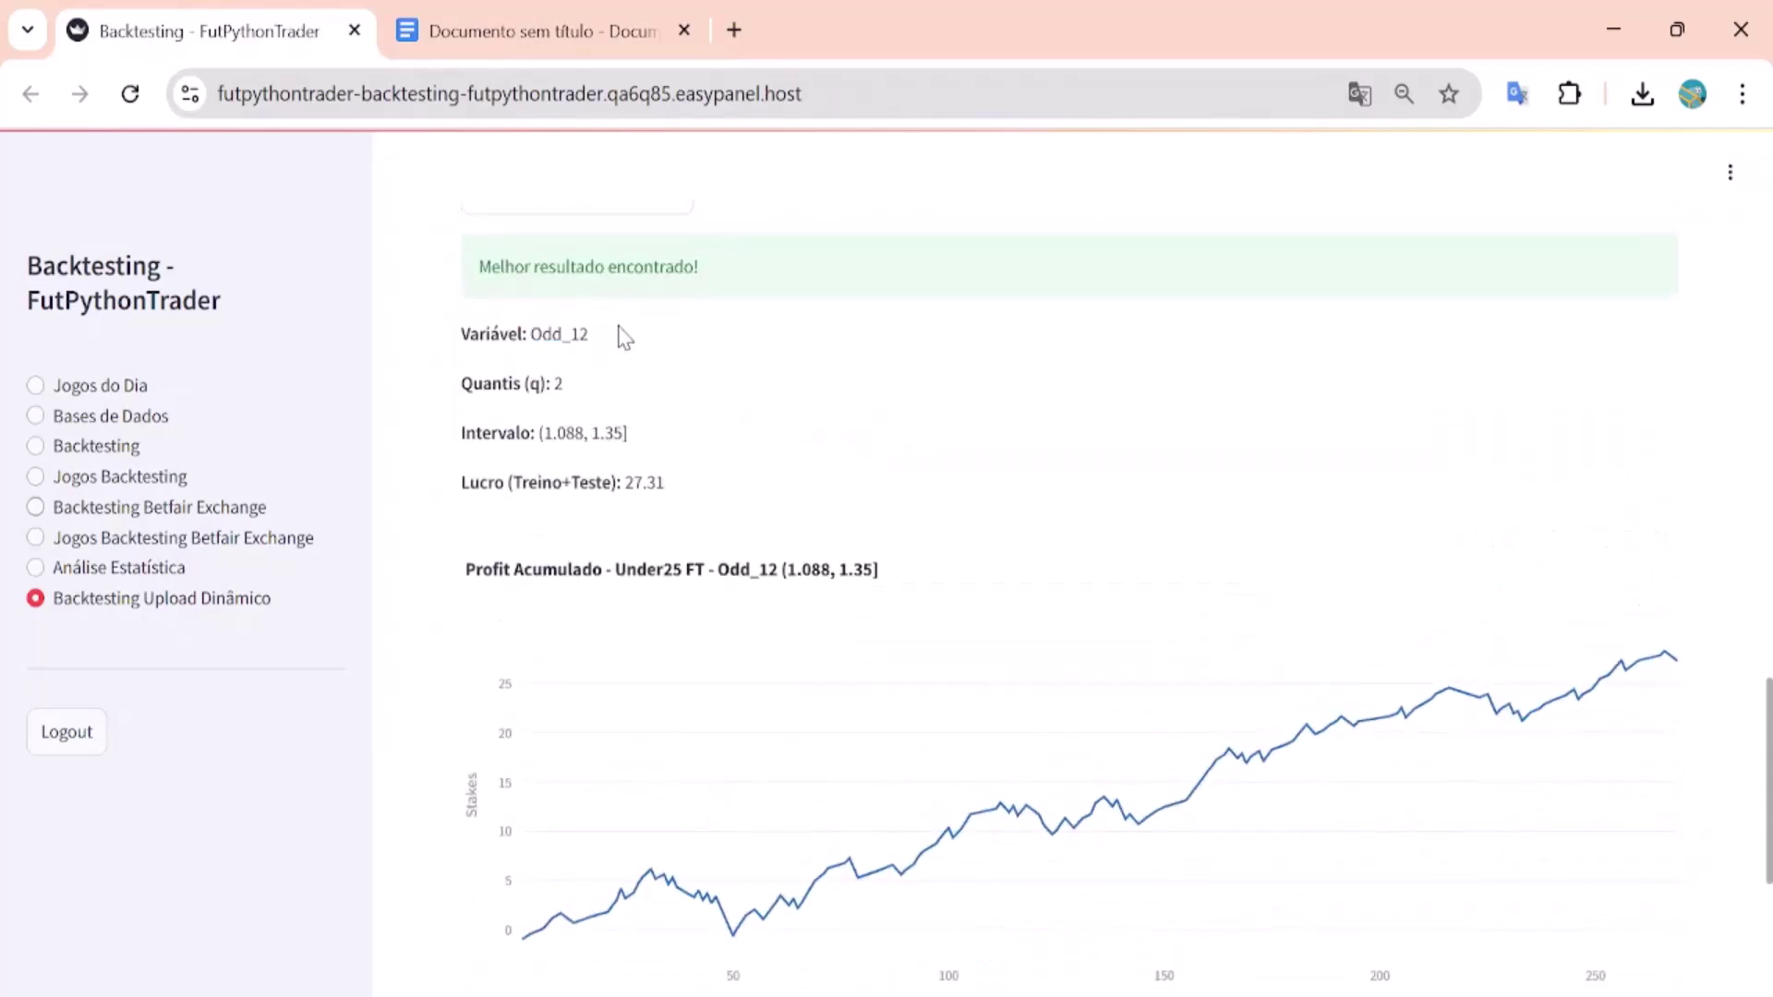
pyautogui.scroll(-3, 653, 424)
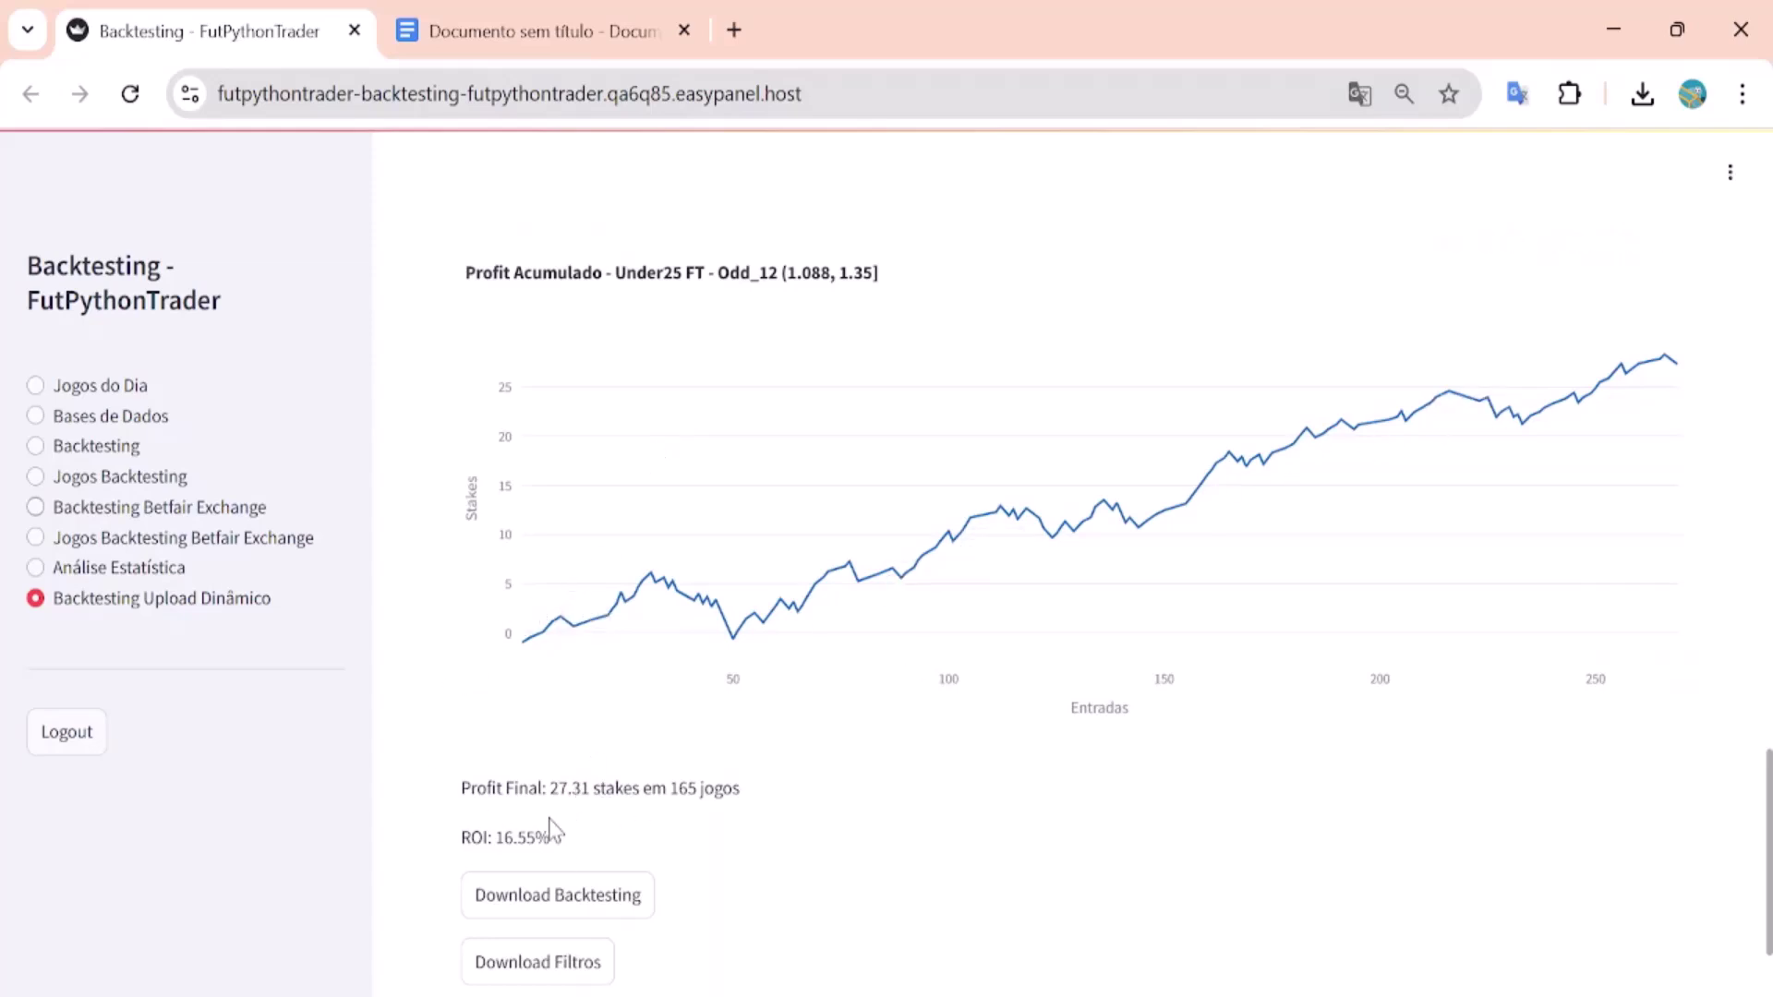
pyautogui.scroll(3, 755, 762)
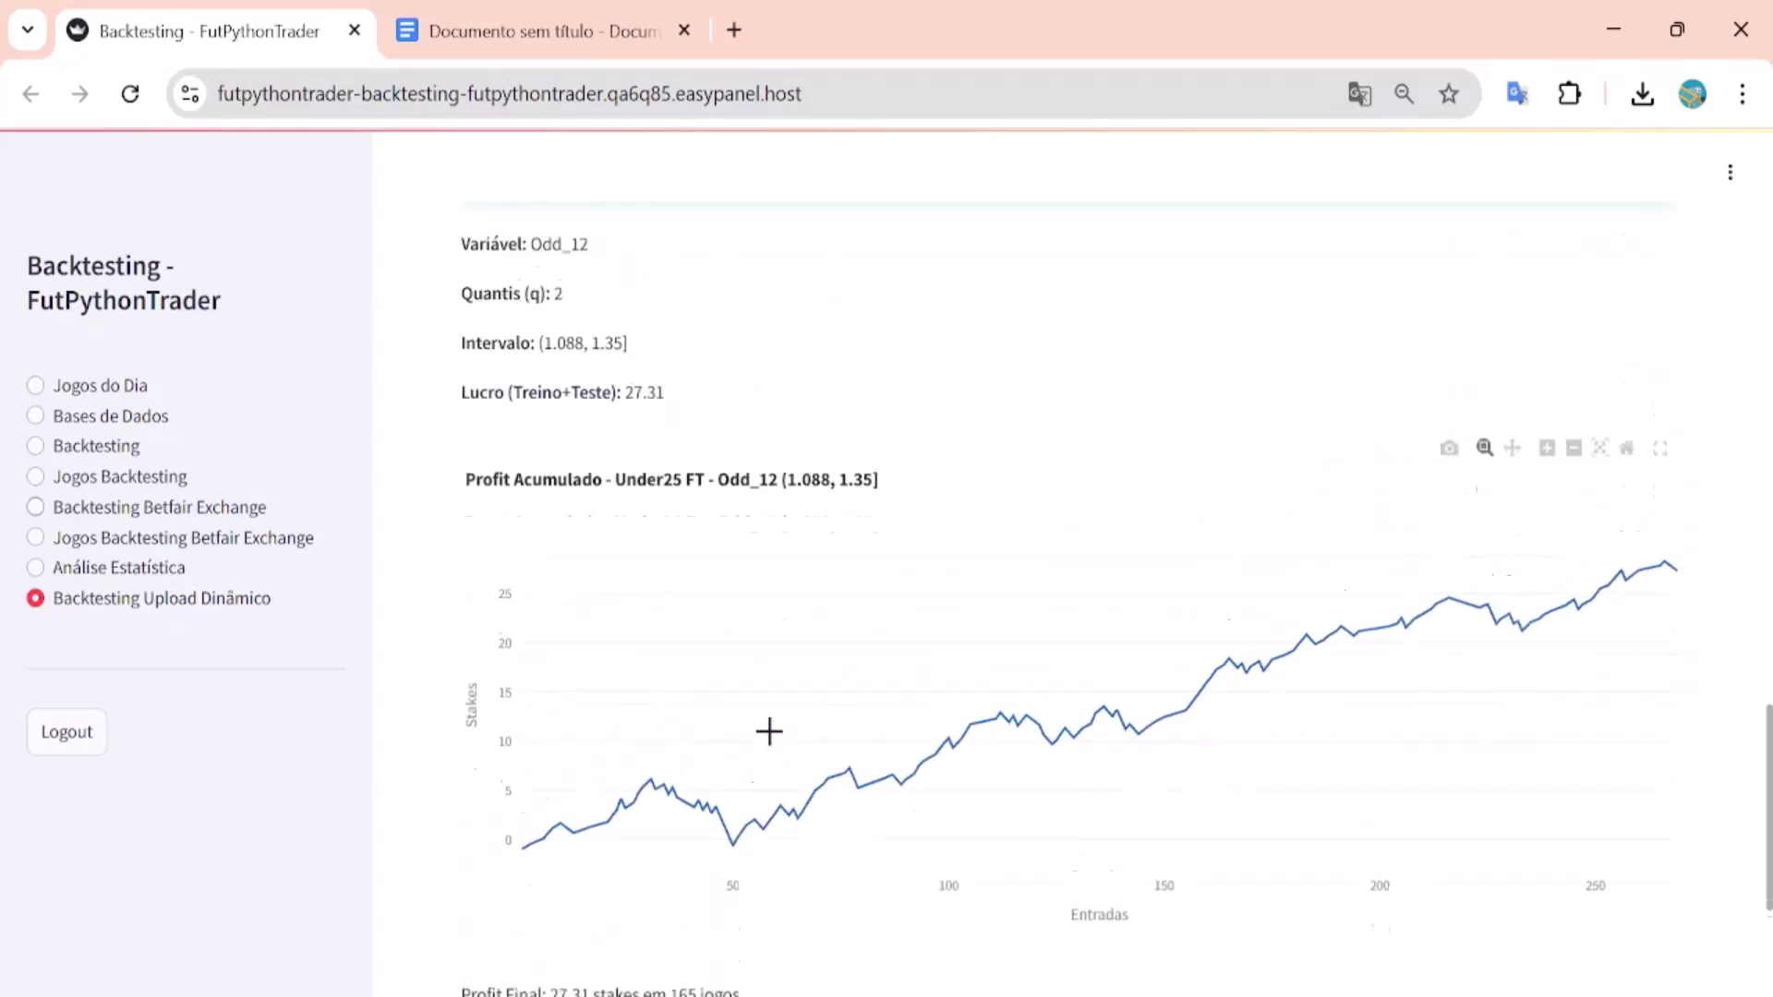
# Step: Copy the result's Variável line, Odd_12, into the Google Docs notes as a new entry
pyautogui.moveTo(463, 332); pyautogui.dragTo(591, 332)
pyautogui.hotkey('ctrl', 'c')
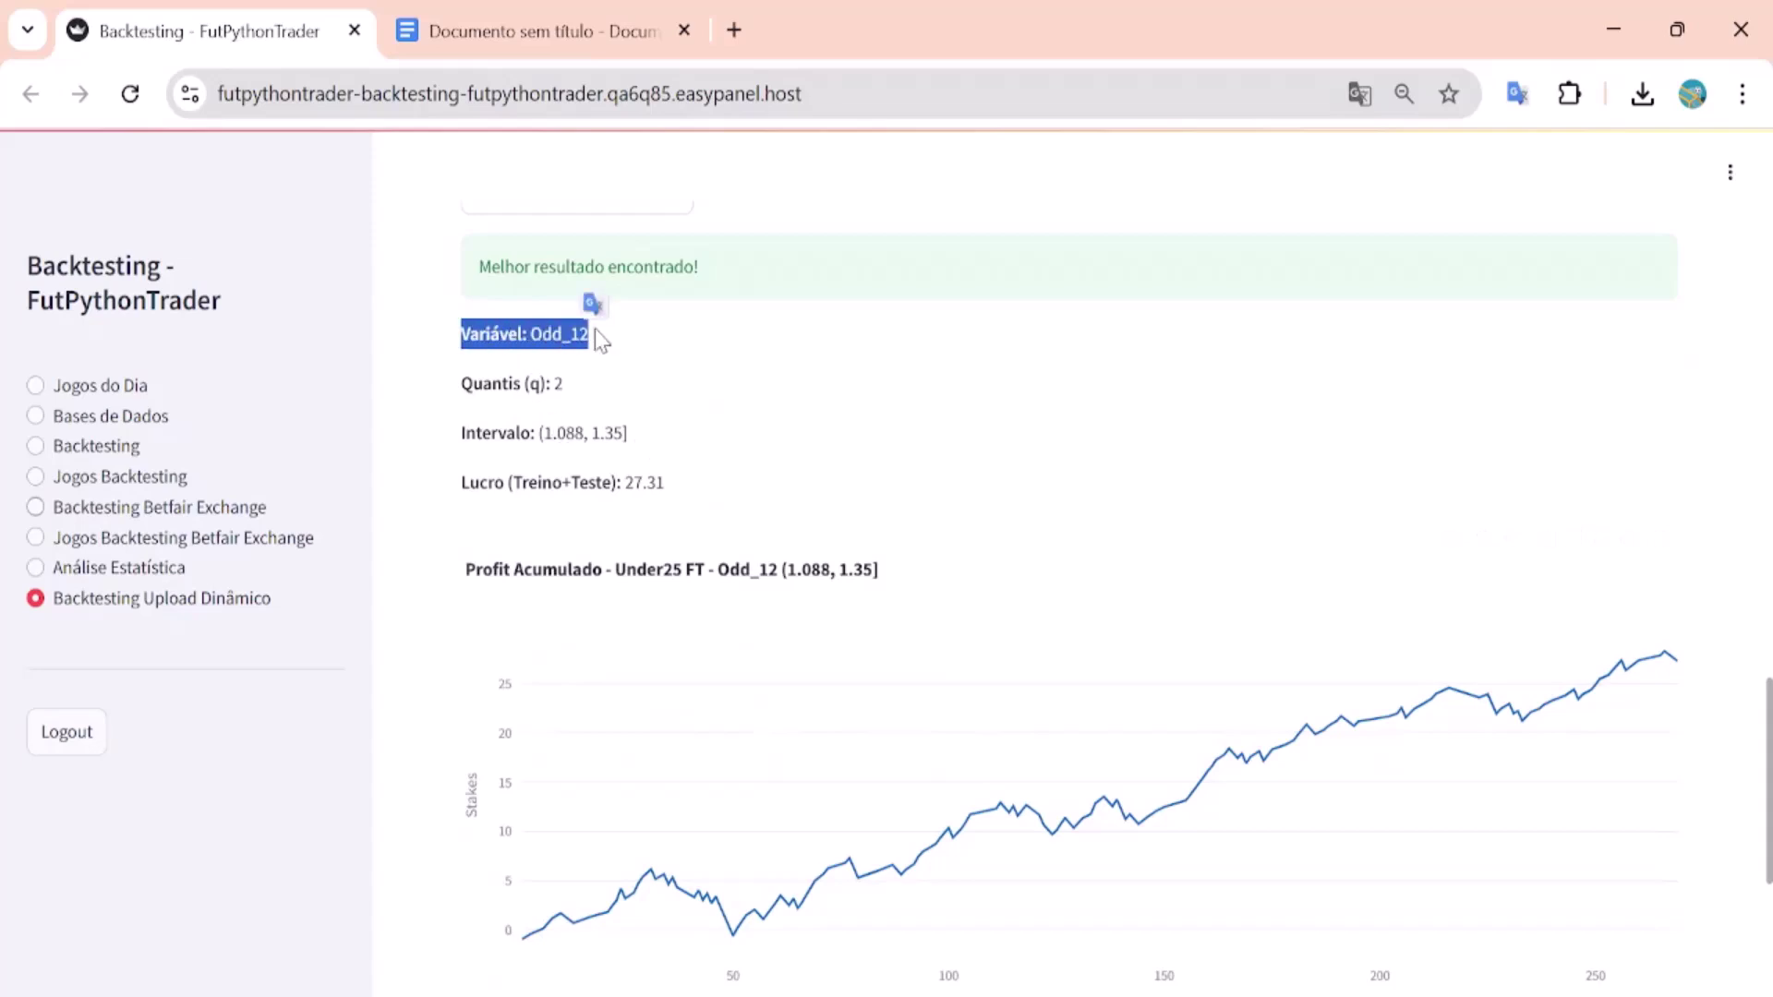
pyautogui.click(570, 28)
pyautogui.press('Return')
pyautogui.press('Return')
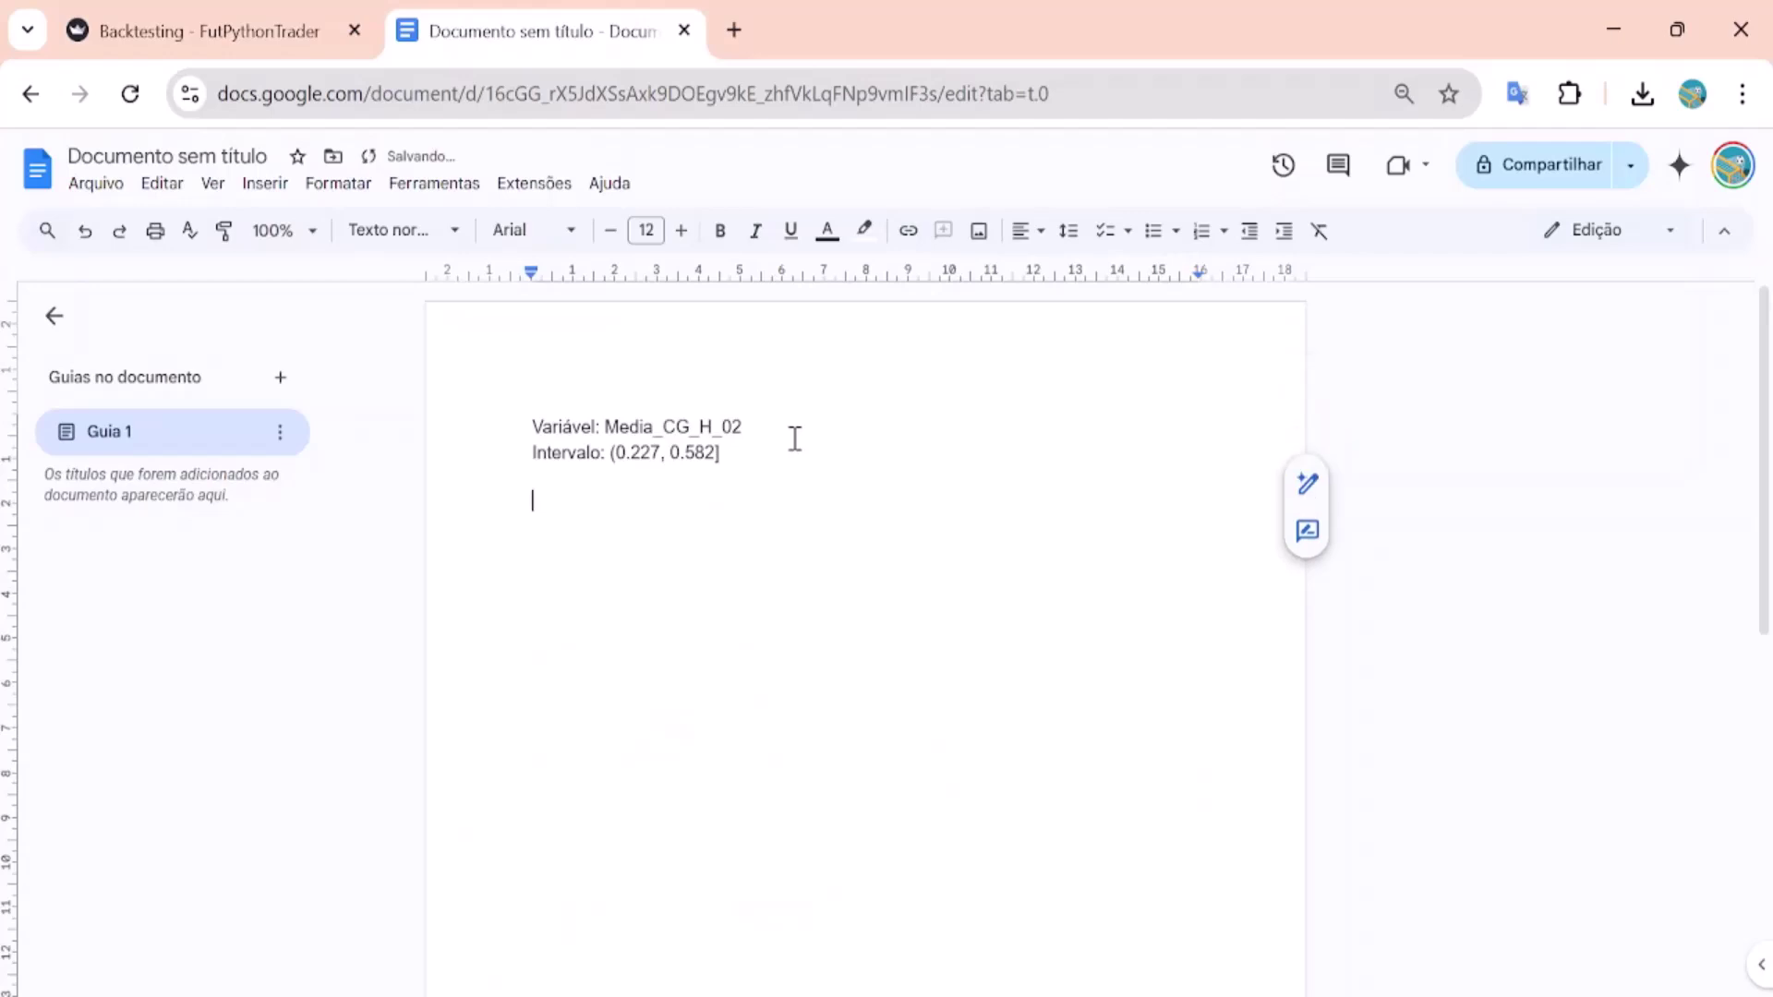
pyautogui.hotkey('ctrl', 'v')
pyautogui.press('Return')
# Step: Copy the result's Intervalo line, (1.088, 1.35], below Odd_12 in the notes and leave a blank line after it
pyautogui.click(209, 29)
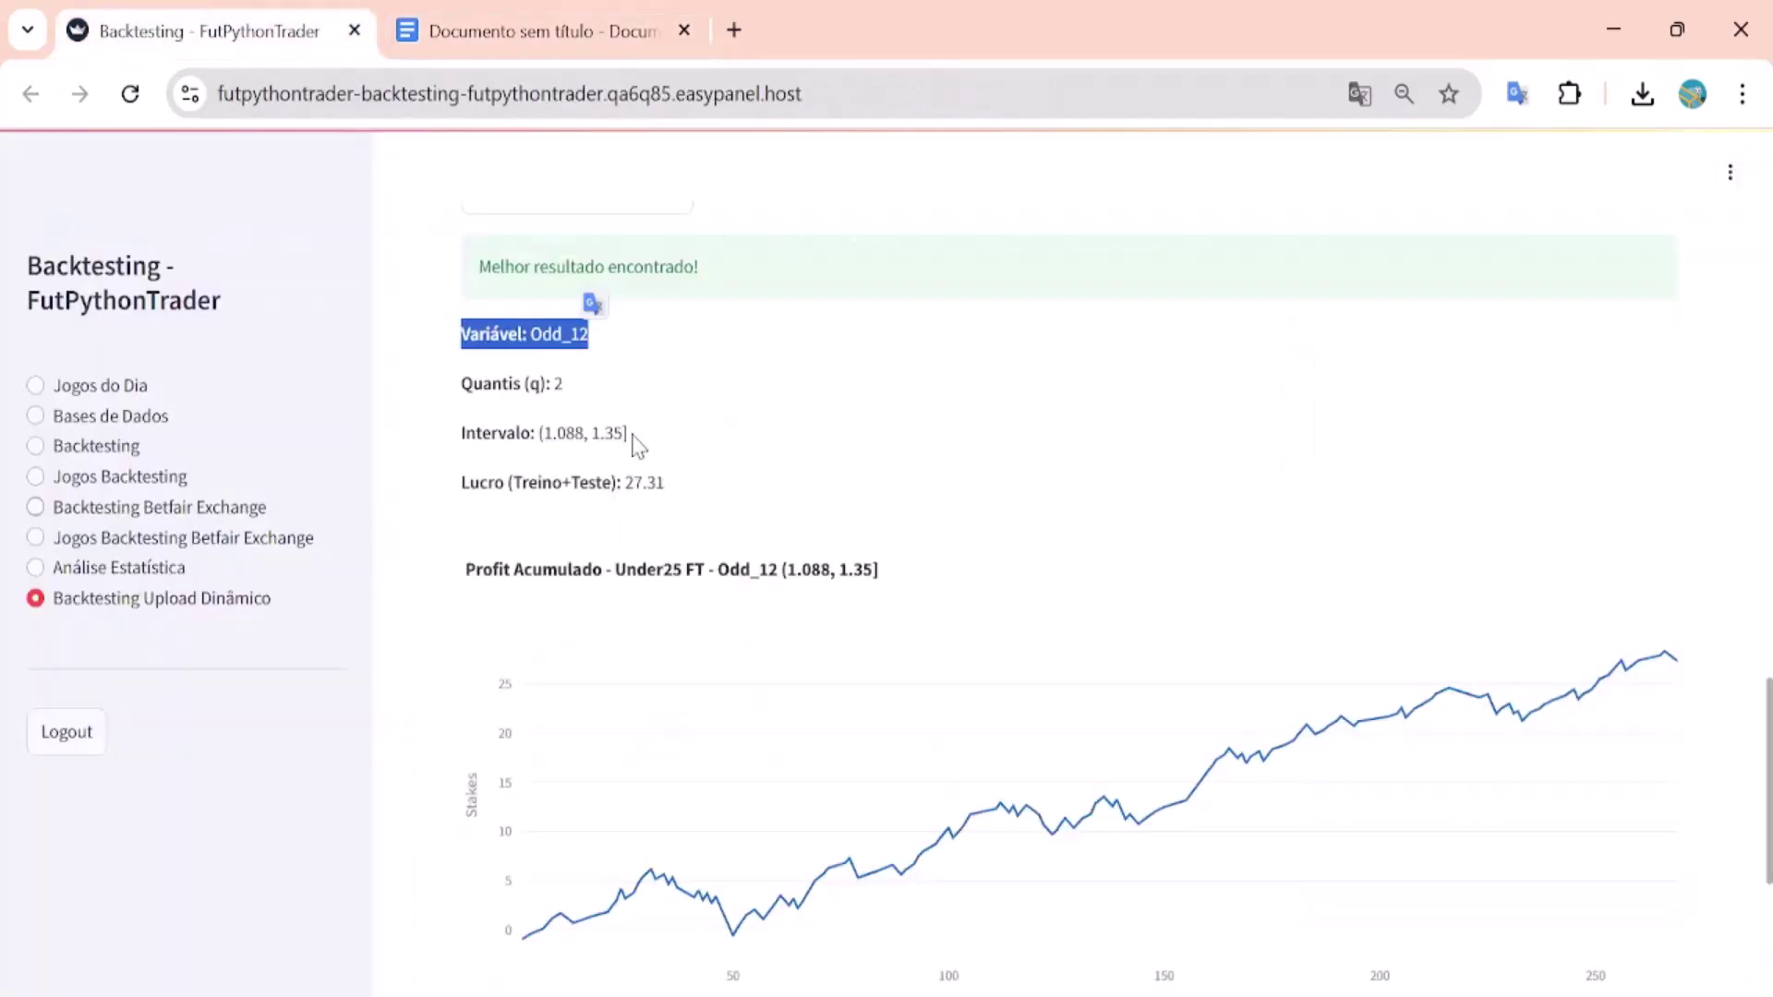
pyautogui.moveTo(456, 436); pyautogui.dragTo(633, 445)
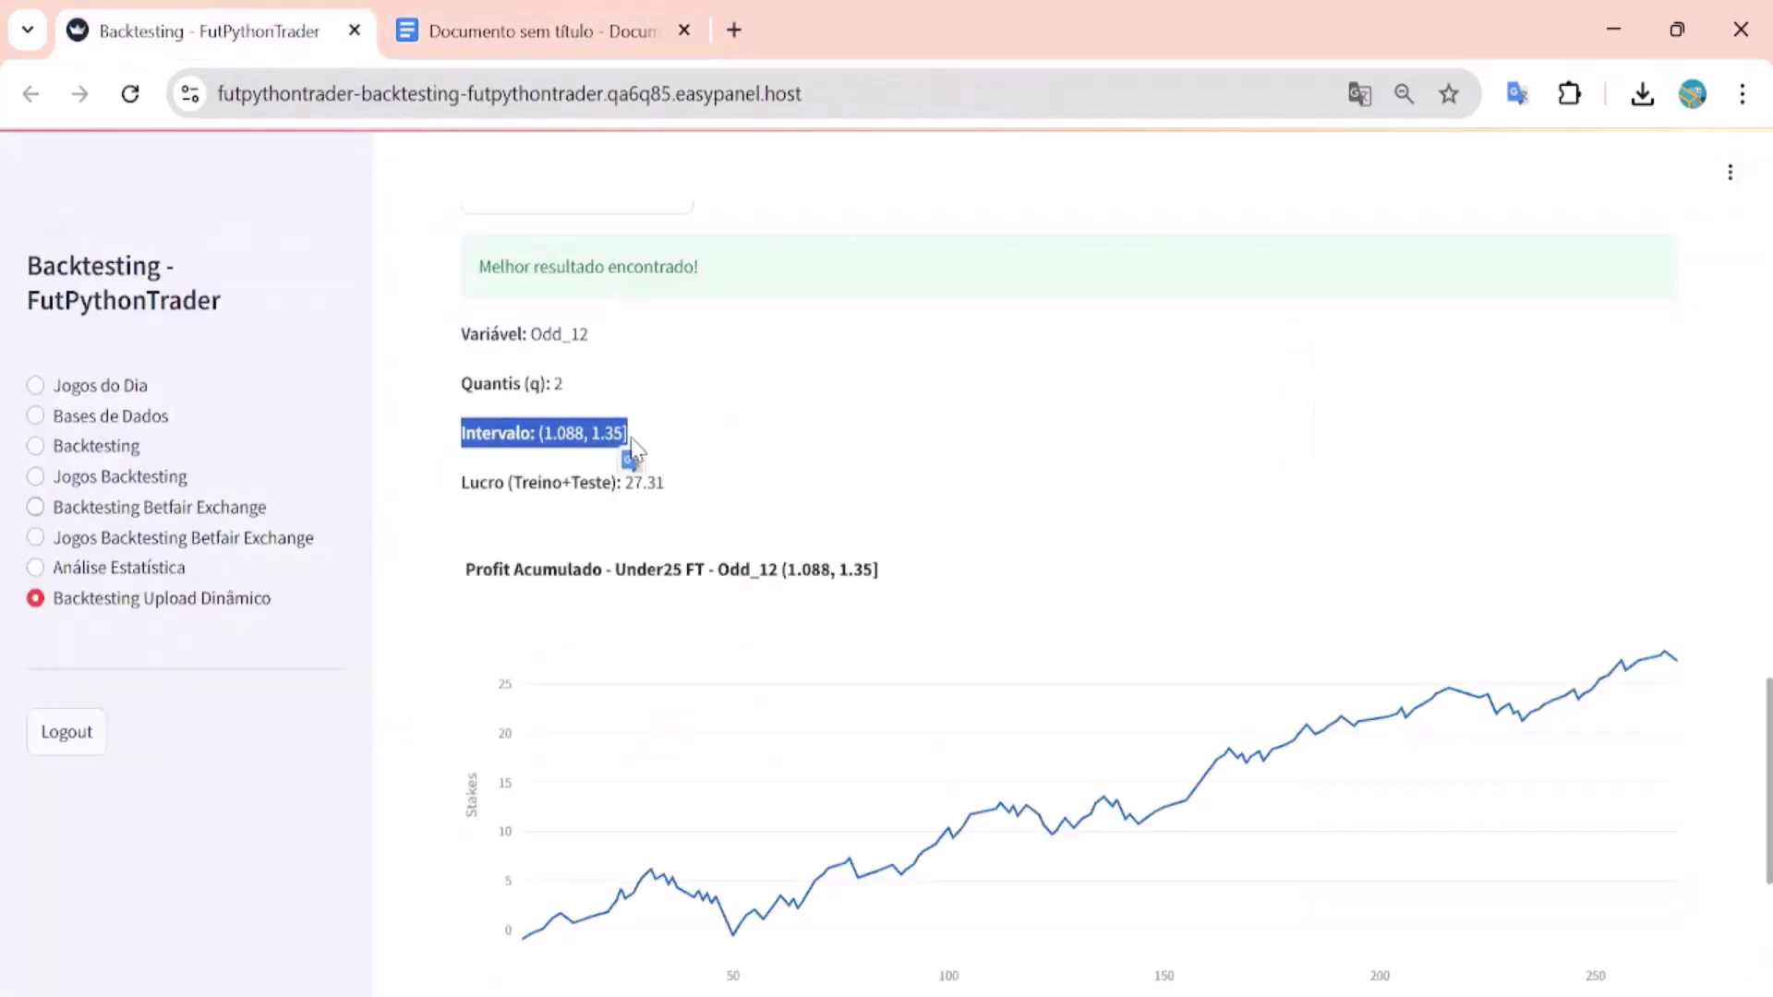
pyautogui.hotkey('ctrl', 'c')
pyautogui.click(593, 23)
pyautogui.hotkey('ctrl', 'v')
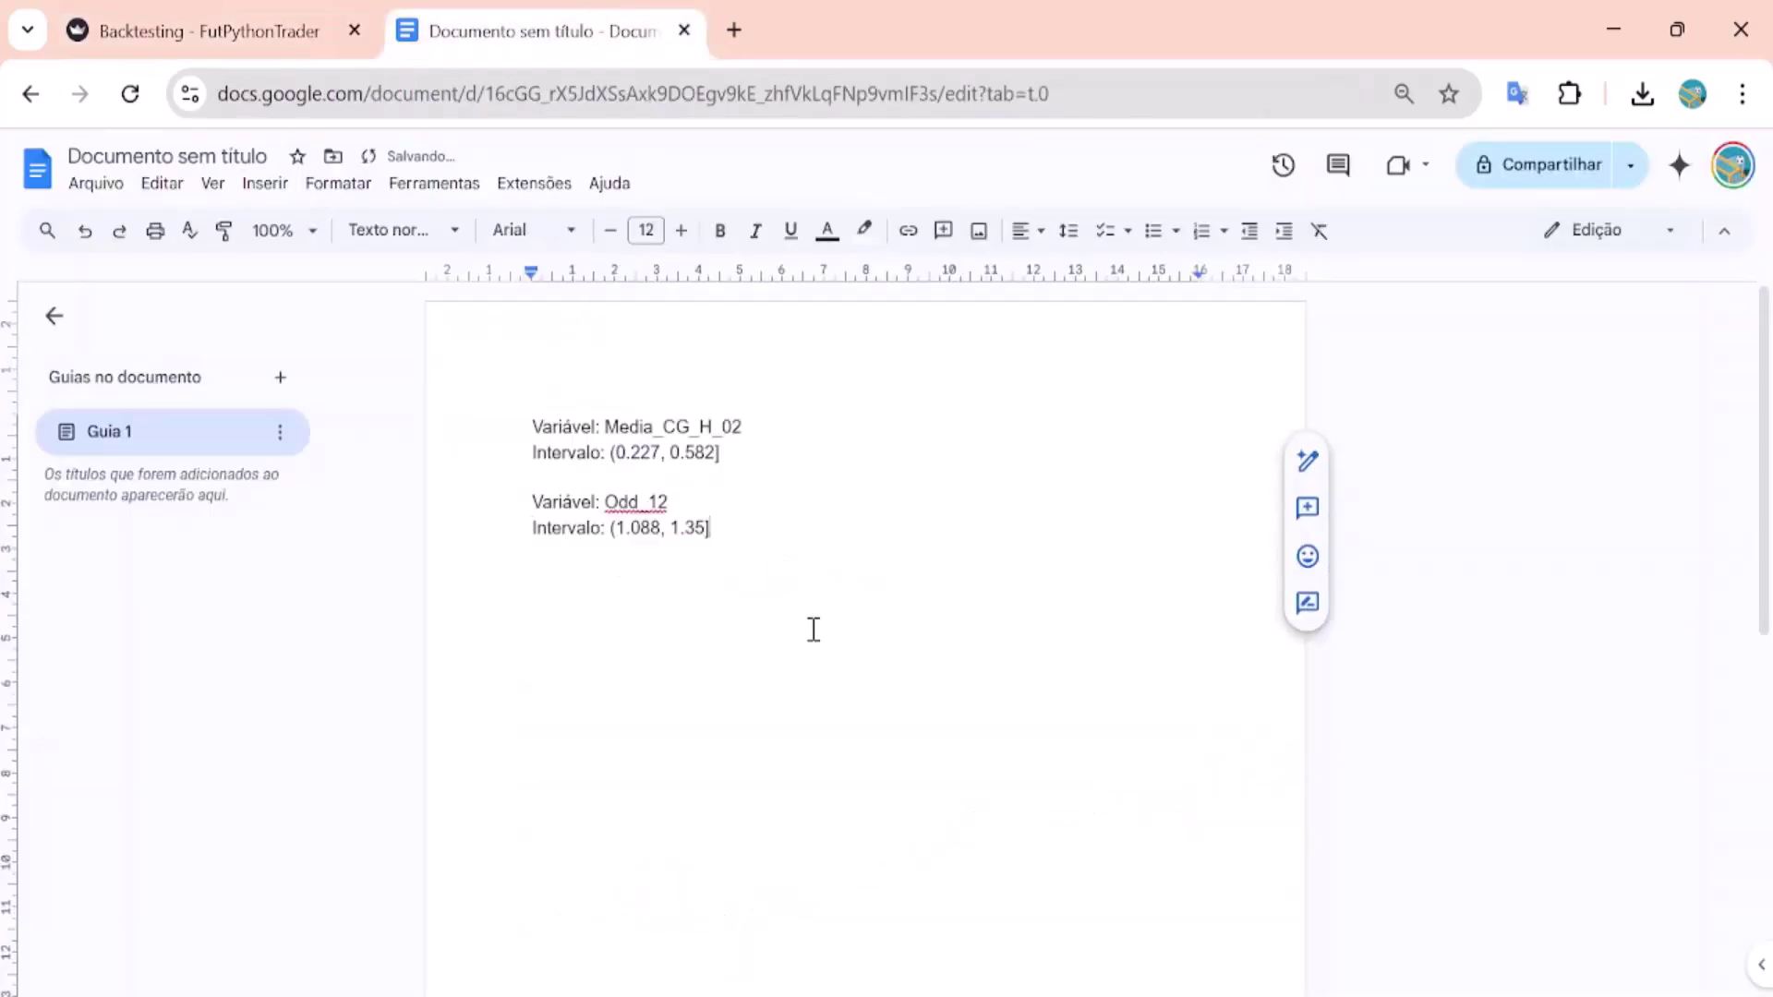
pyautogui.press('Return')
pyautogui.press('Return')
# Step: Return to FutPythonTrader and download the backtesting file of the Odd_12 result
pyautogui.click(208, 31)
pyautogui.scroll(-5, 775, 566)
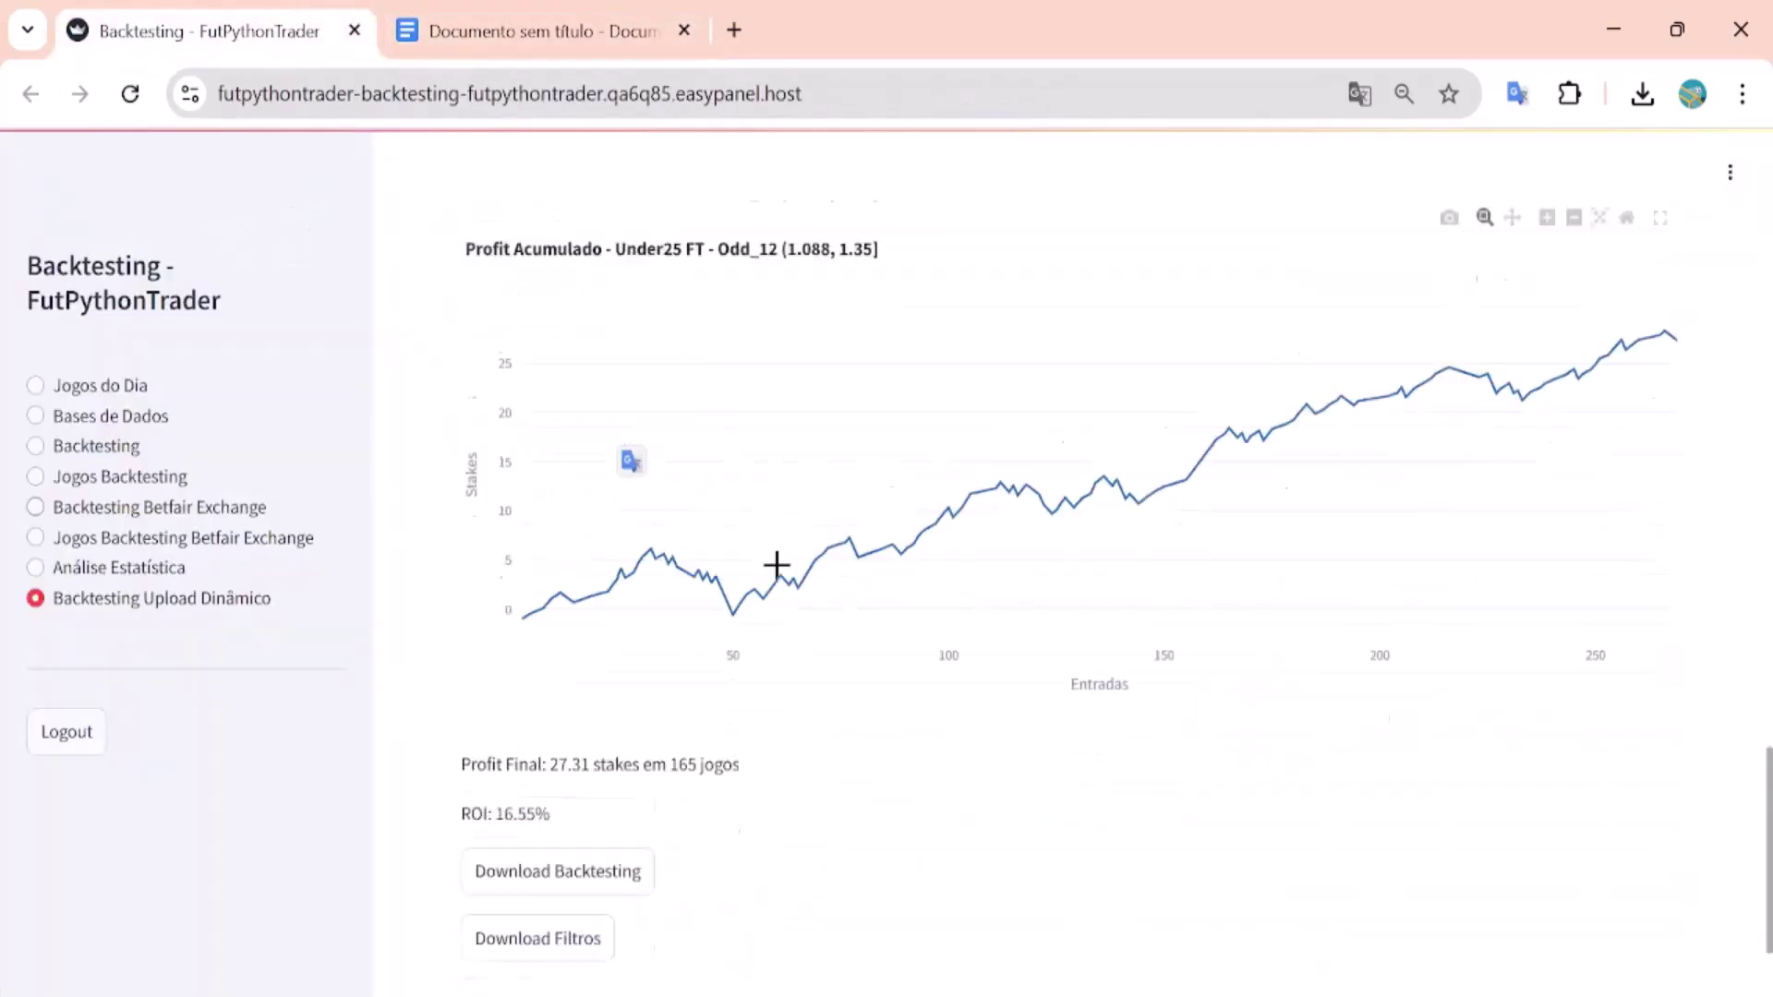
pyautogui.click(565, 766)
# Step: Upload Backtesting_FutPythonTrader_Under25 FT (1).xlsx as the previous backtest in place of the current file
pyautogui.scroll(20, 932, 752)
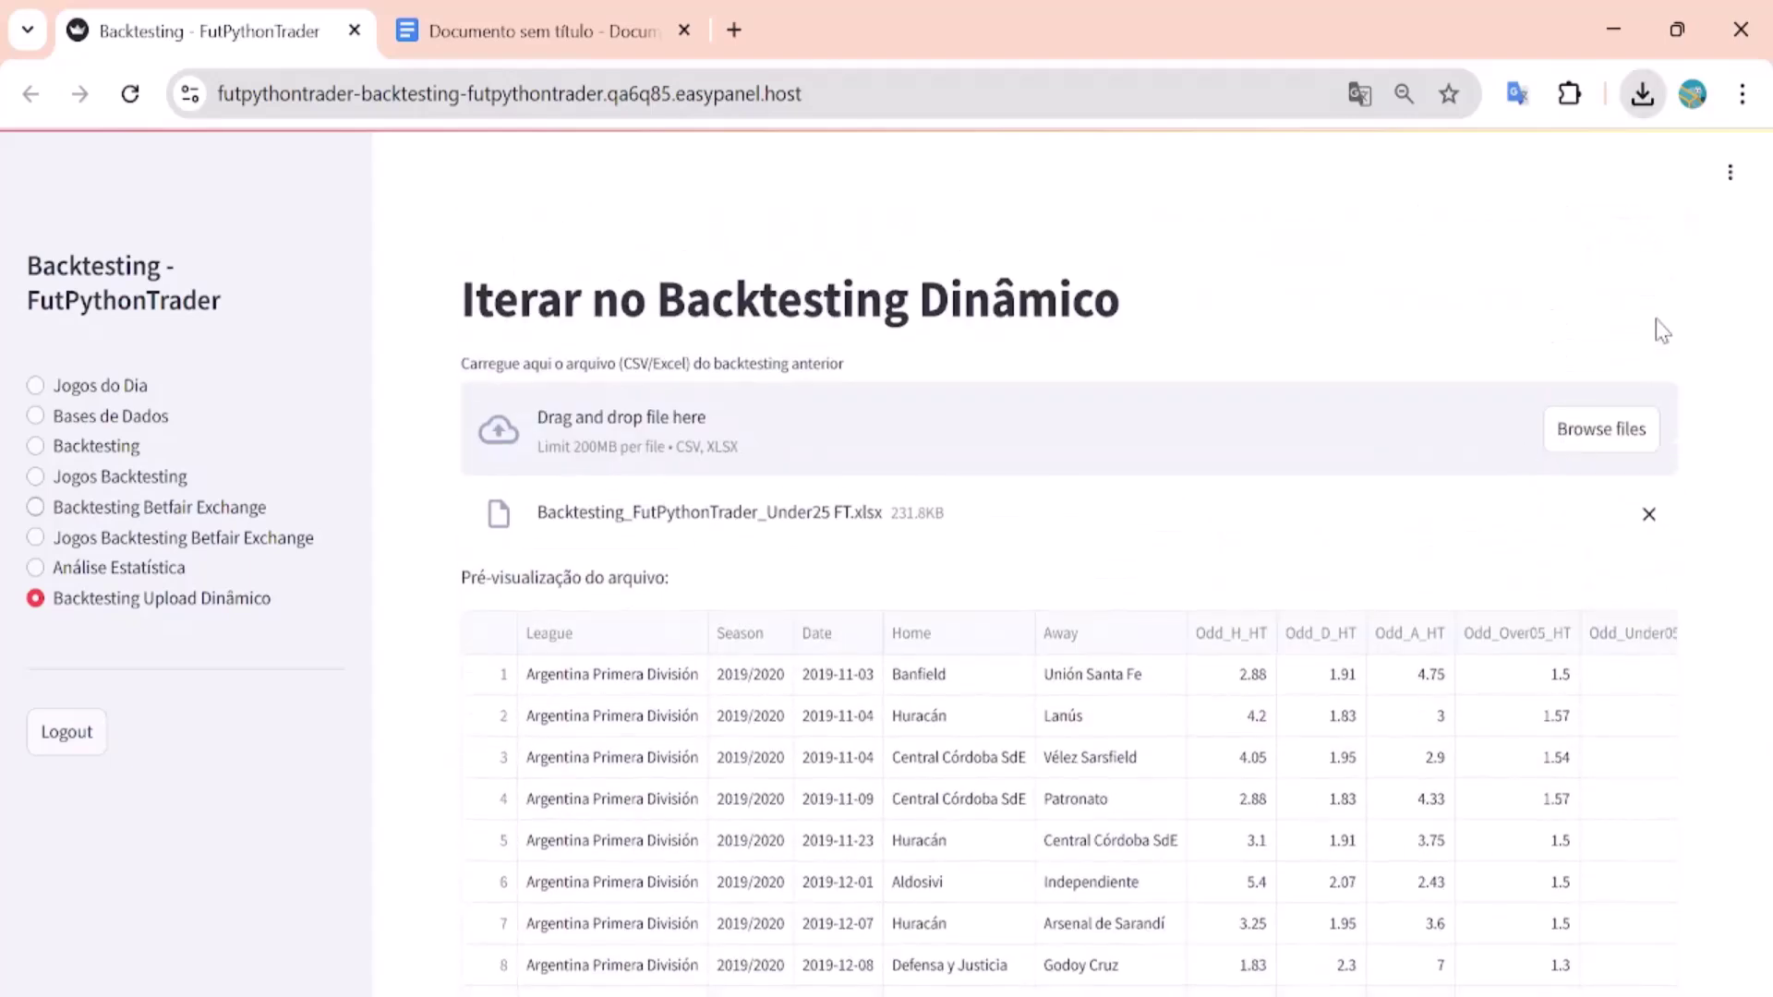
pyautogui.click(1601, 427)
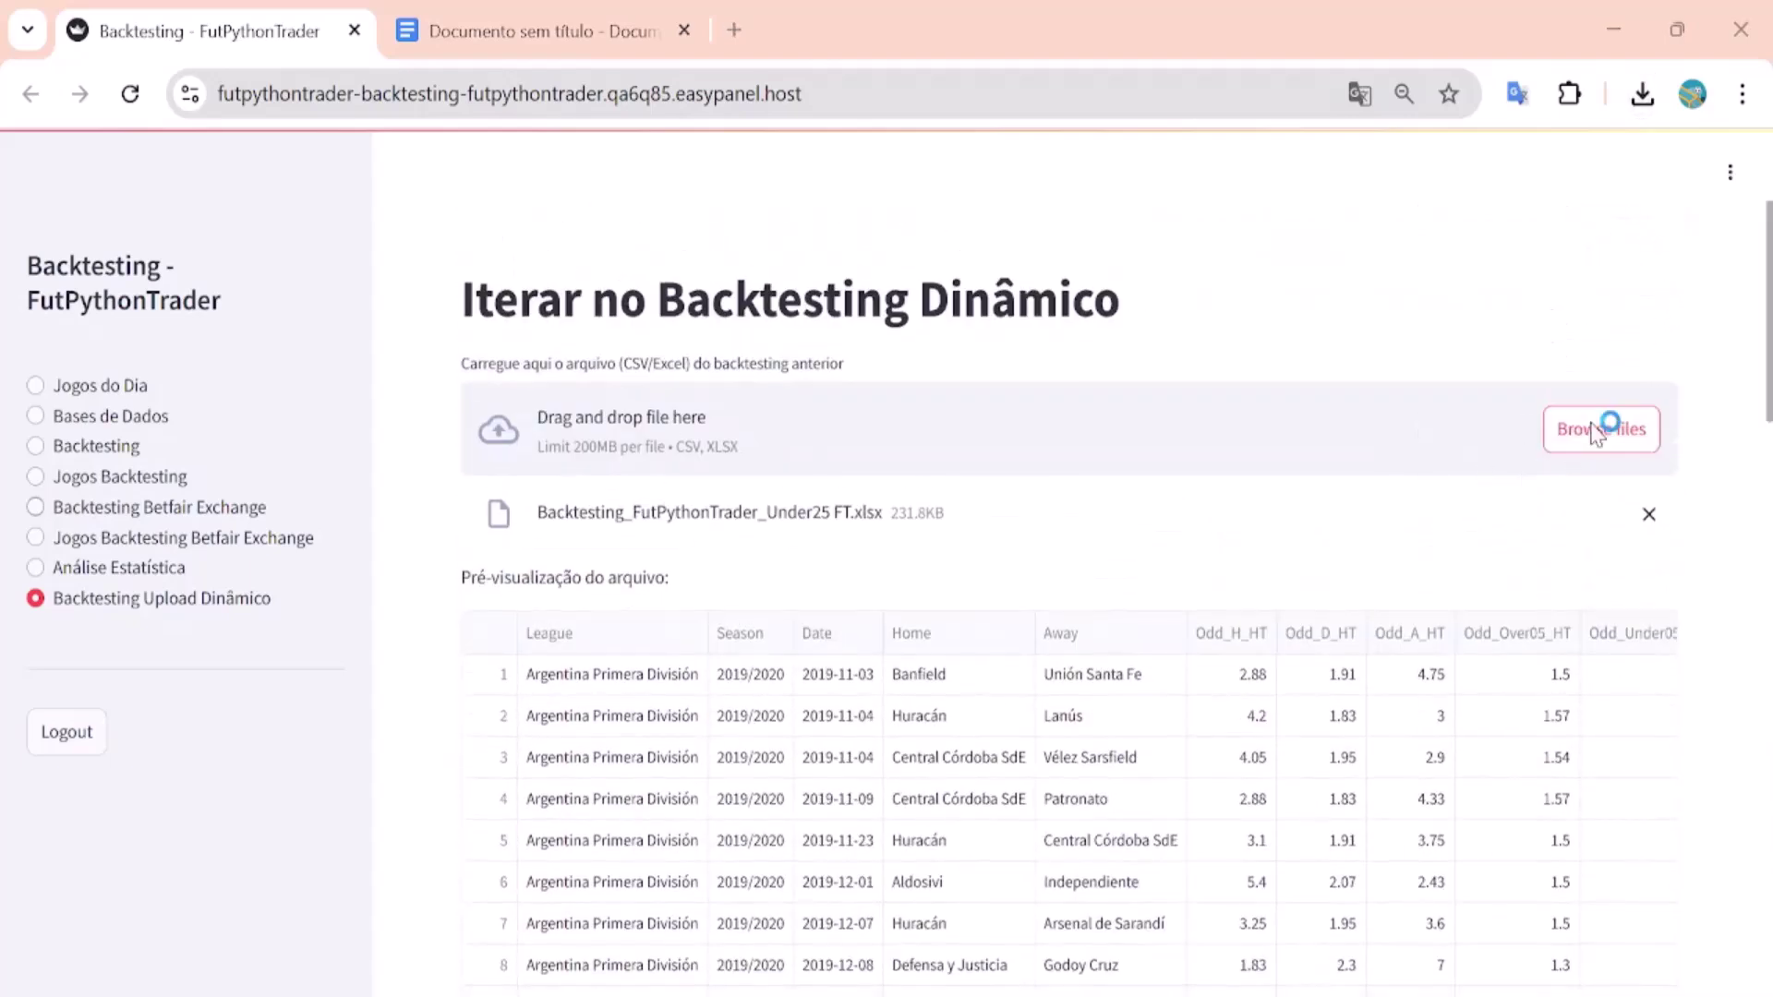
pyautogui.doubleClick(902, 381)
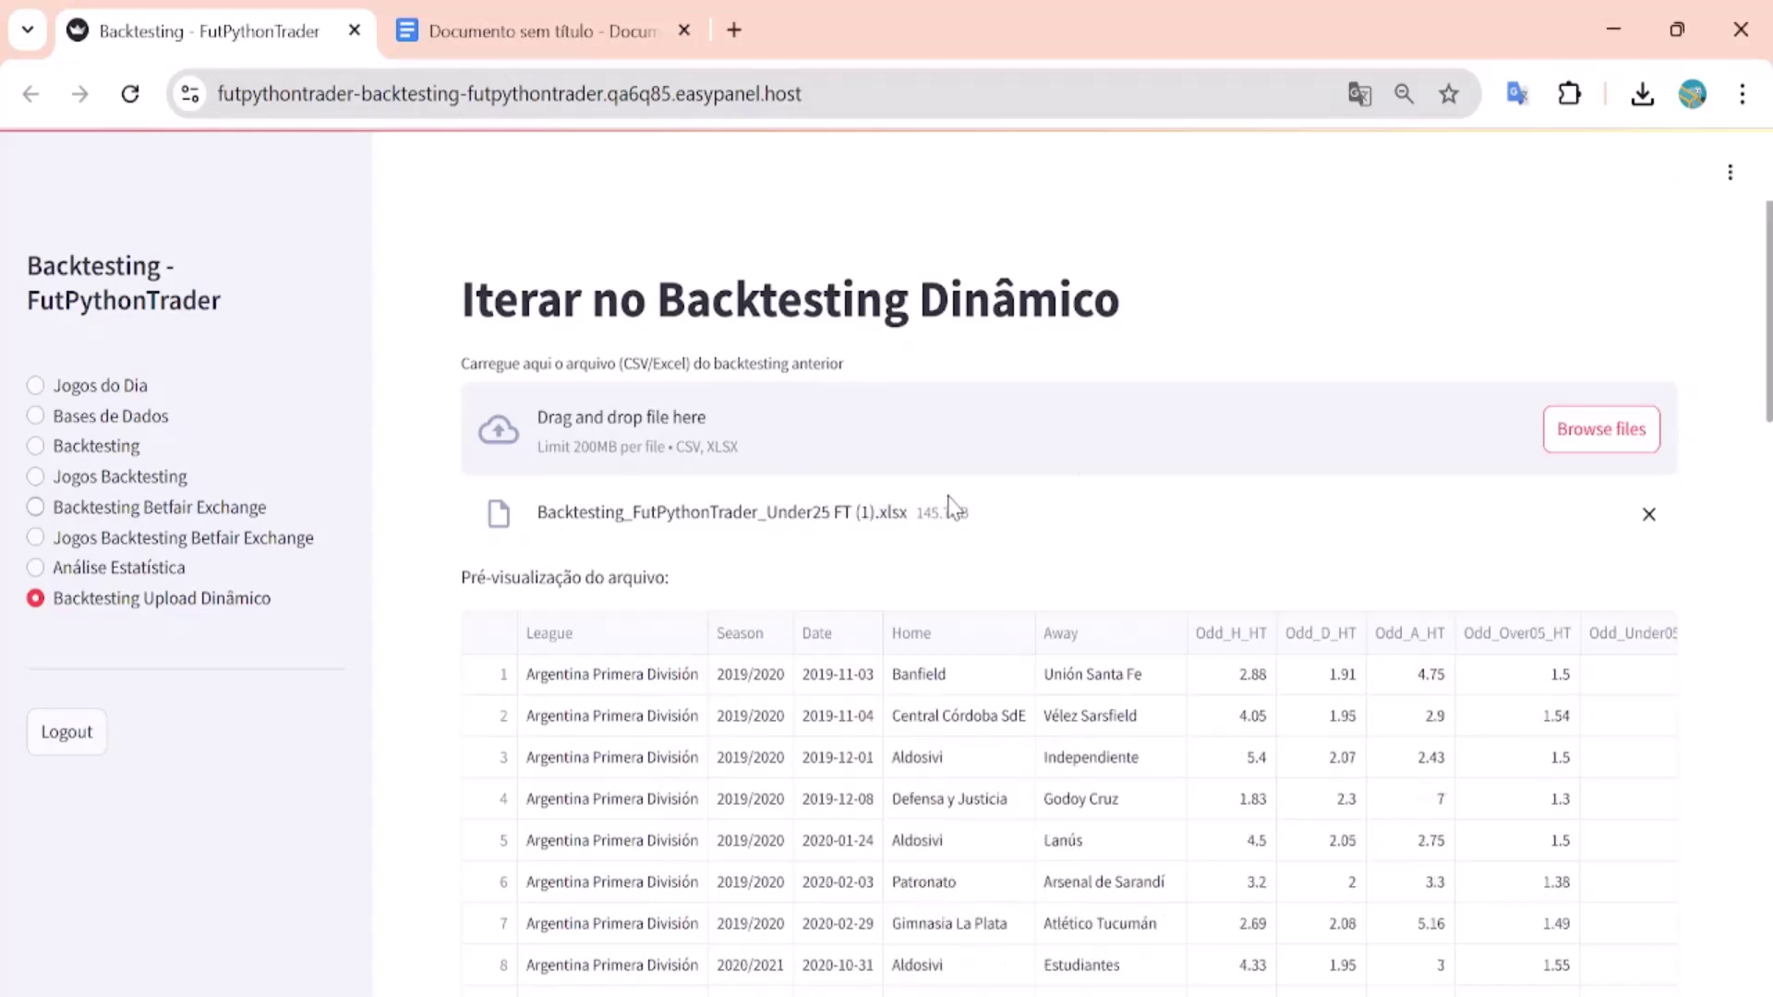
# Step: Run the dynamic backtest on the new file with Under25 FT, all variables and at most 10 quantis
pyautogui.scroll(-6, 491, 518)
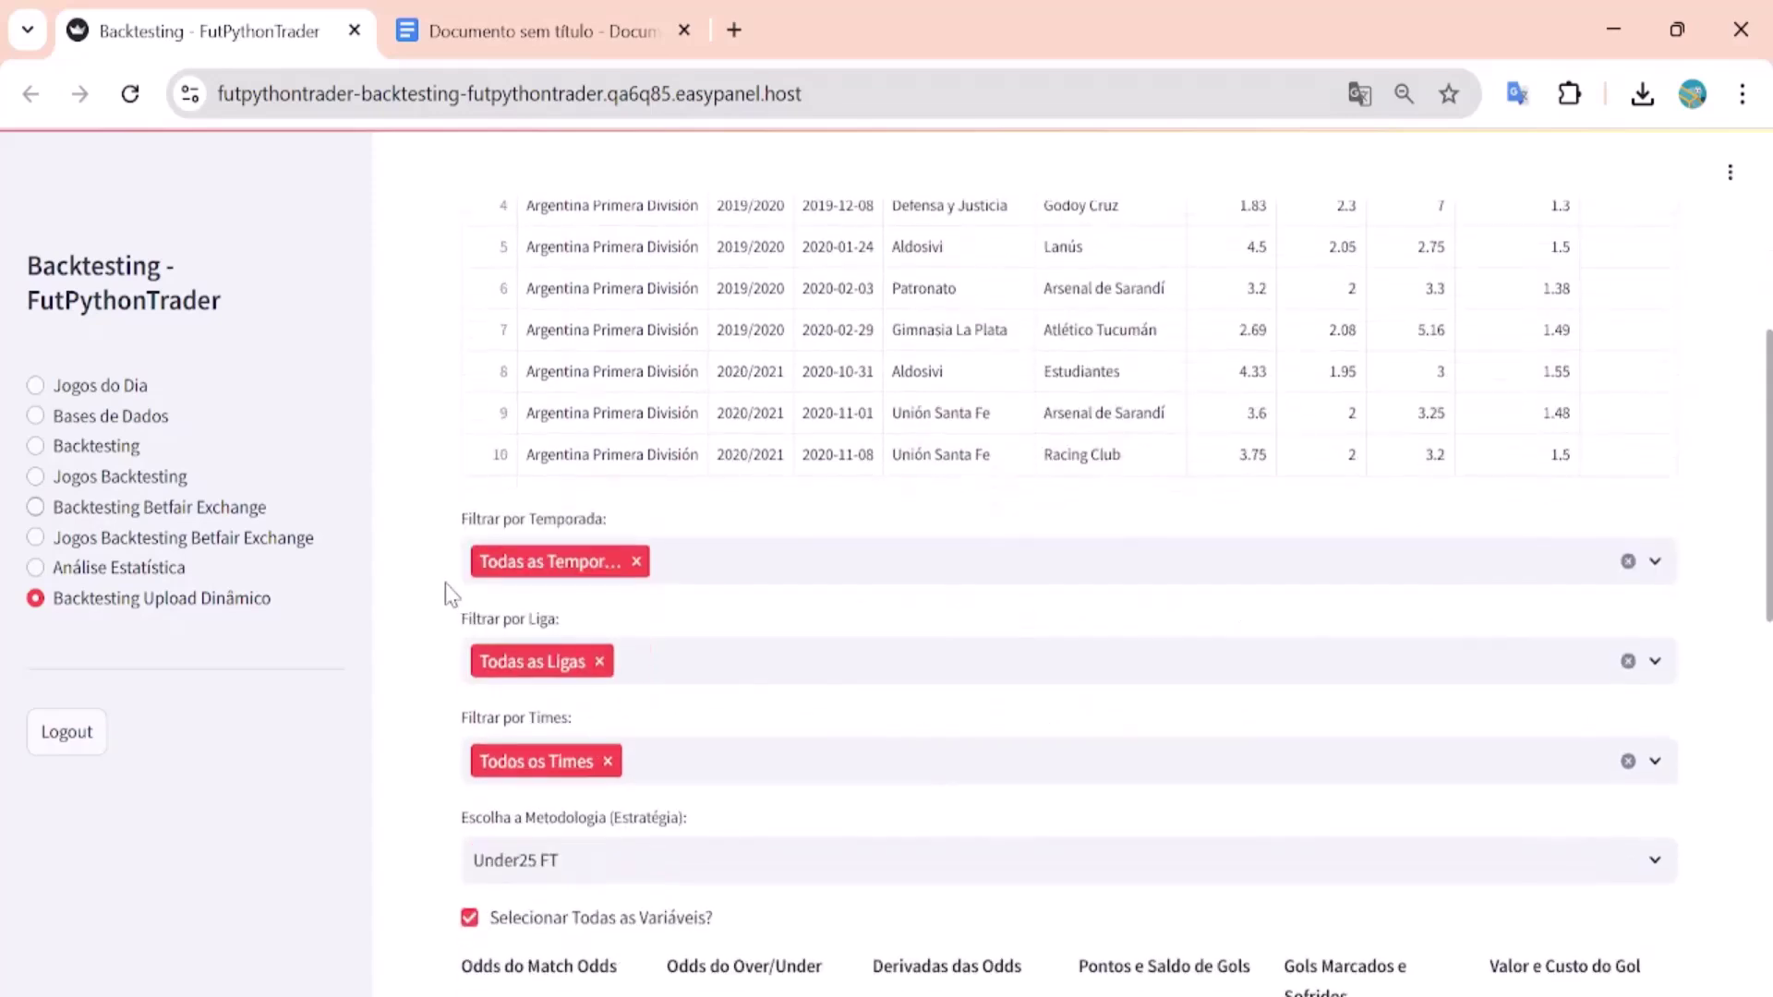
pyautogui.scroll(-2, 434, 610)
pyautogui.scroll(-8, 570, 766)
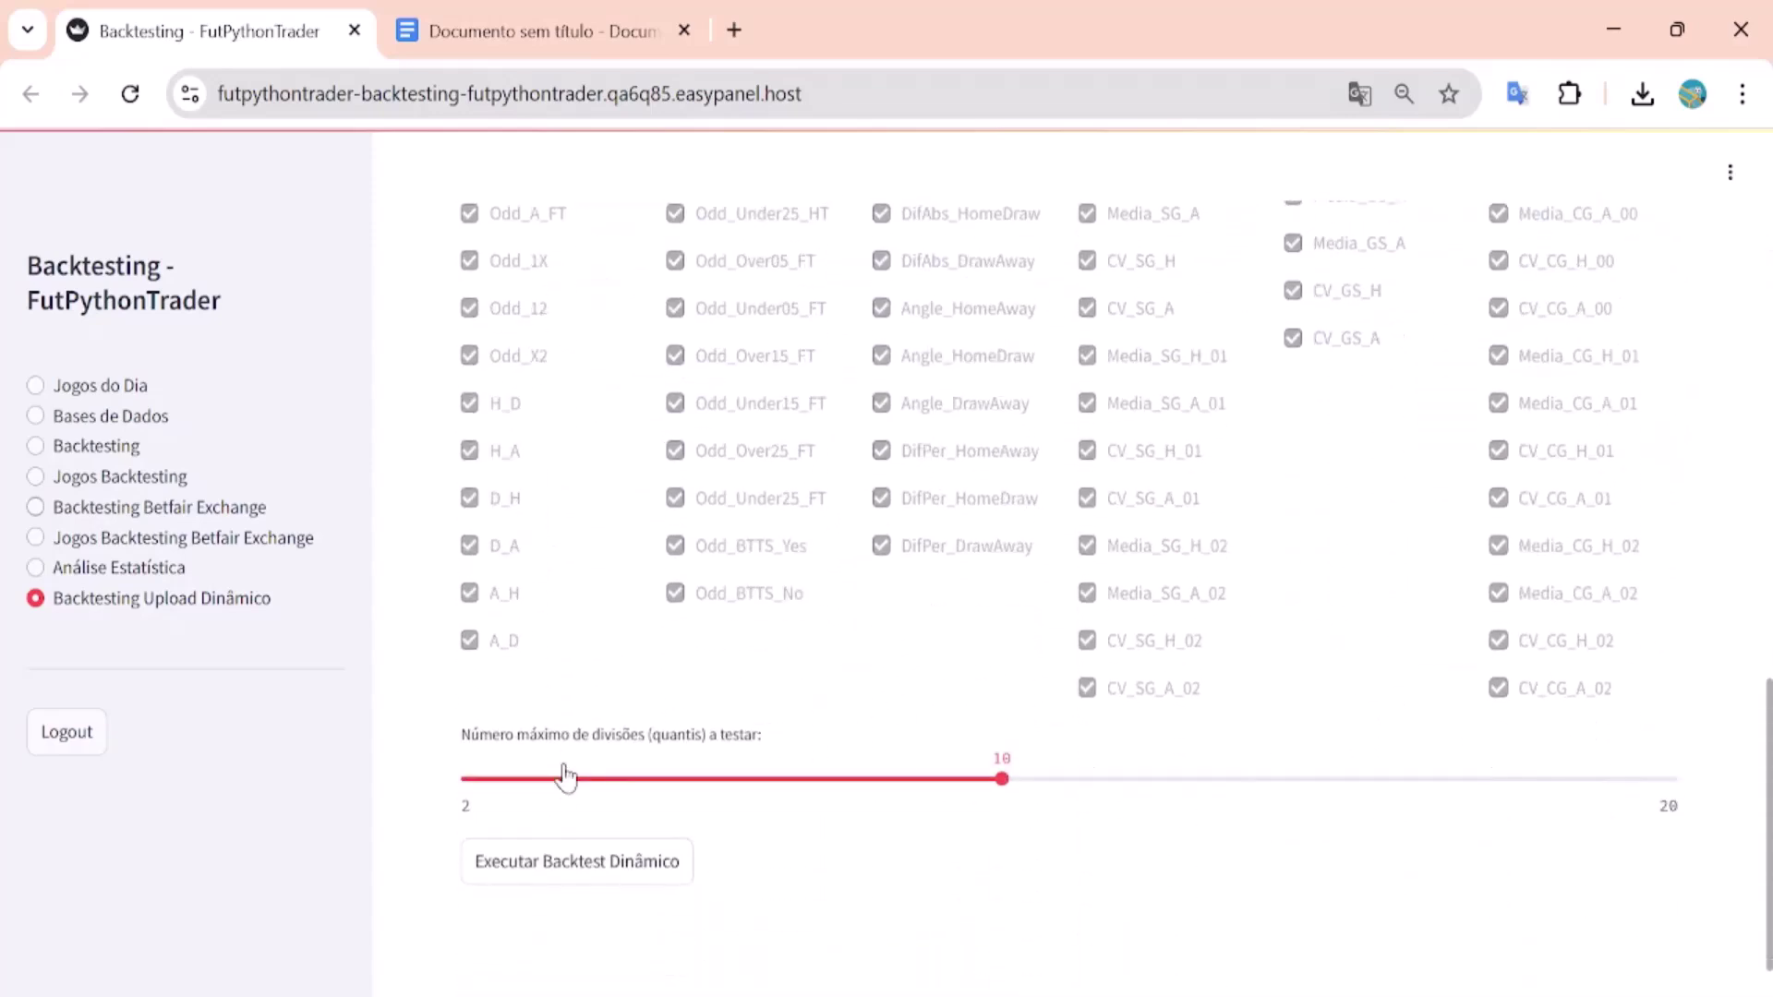
pyautogui.click(633, 864)
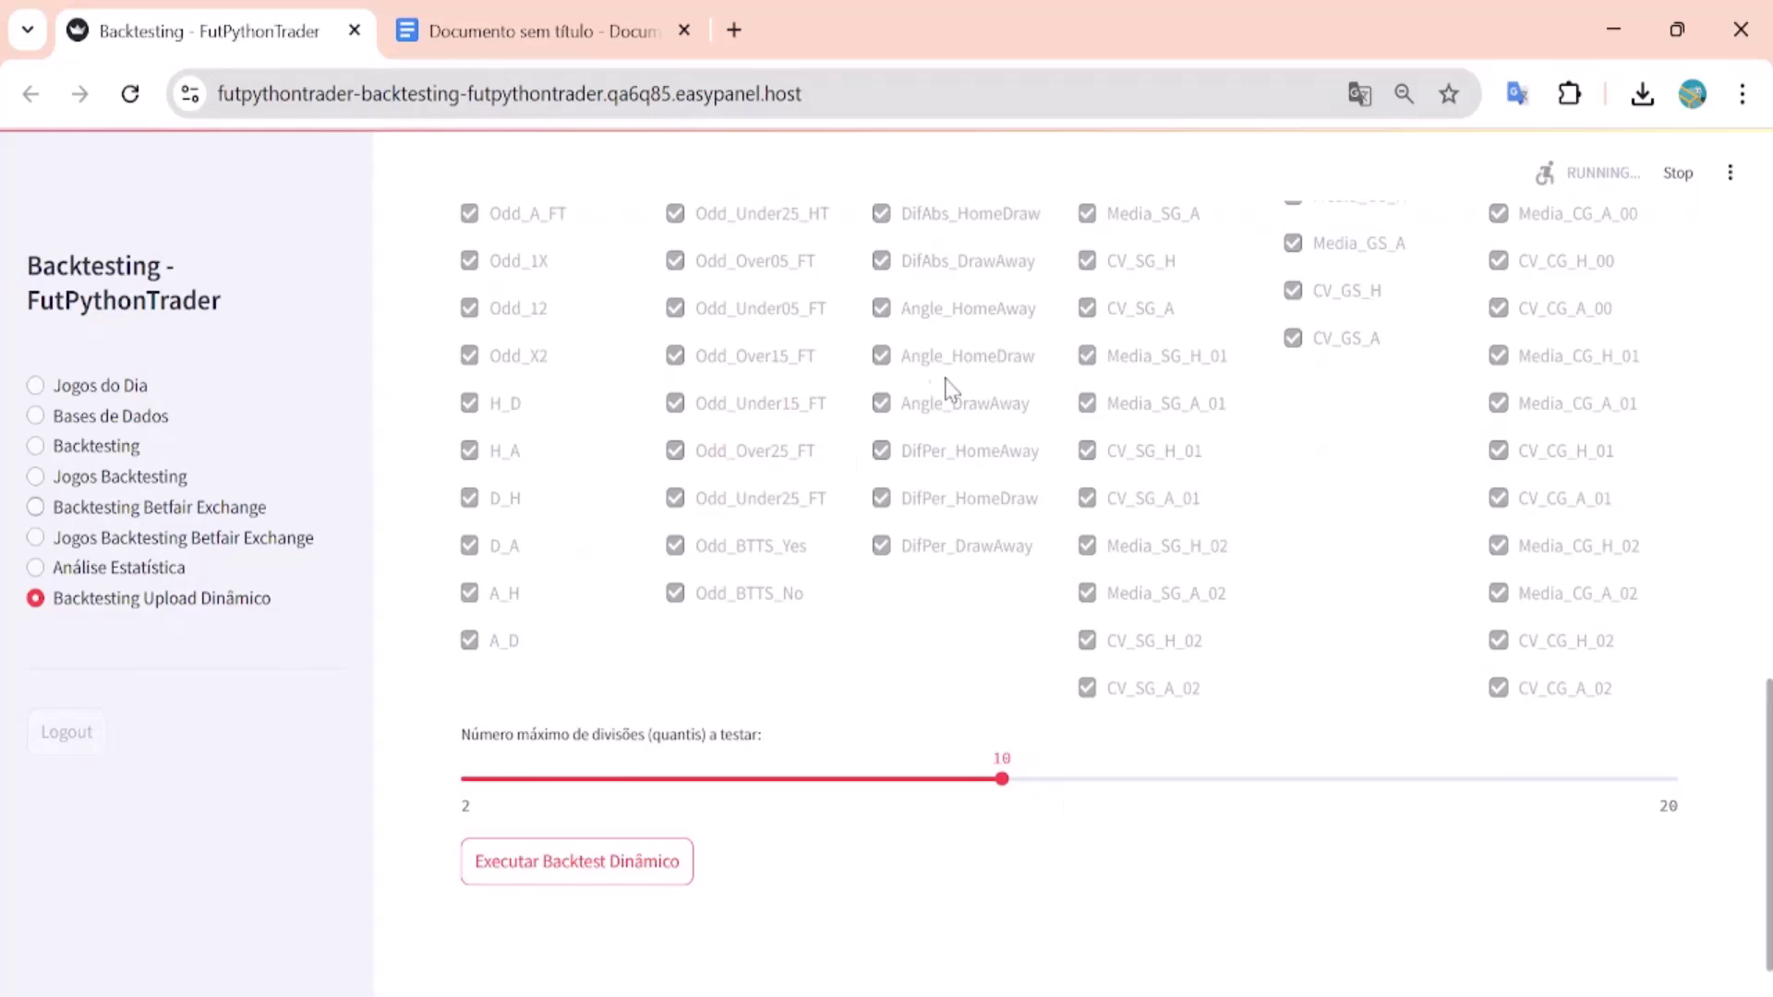
# Step: Examine the new best result's variable, profit chart, final profit, number of games and ROI
pyautogui.scroll(-1, 928, 592)
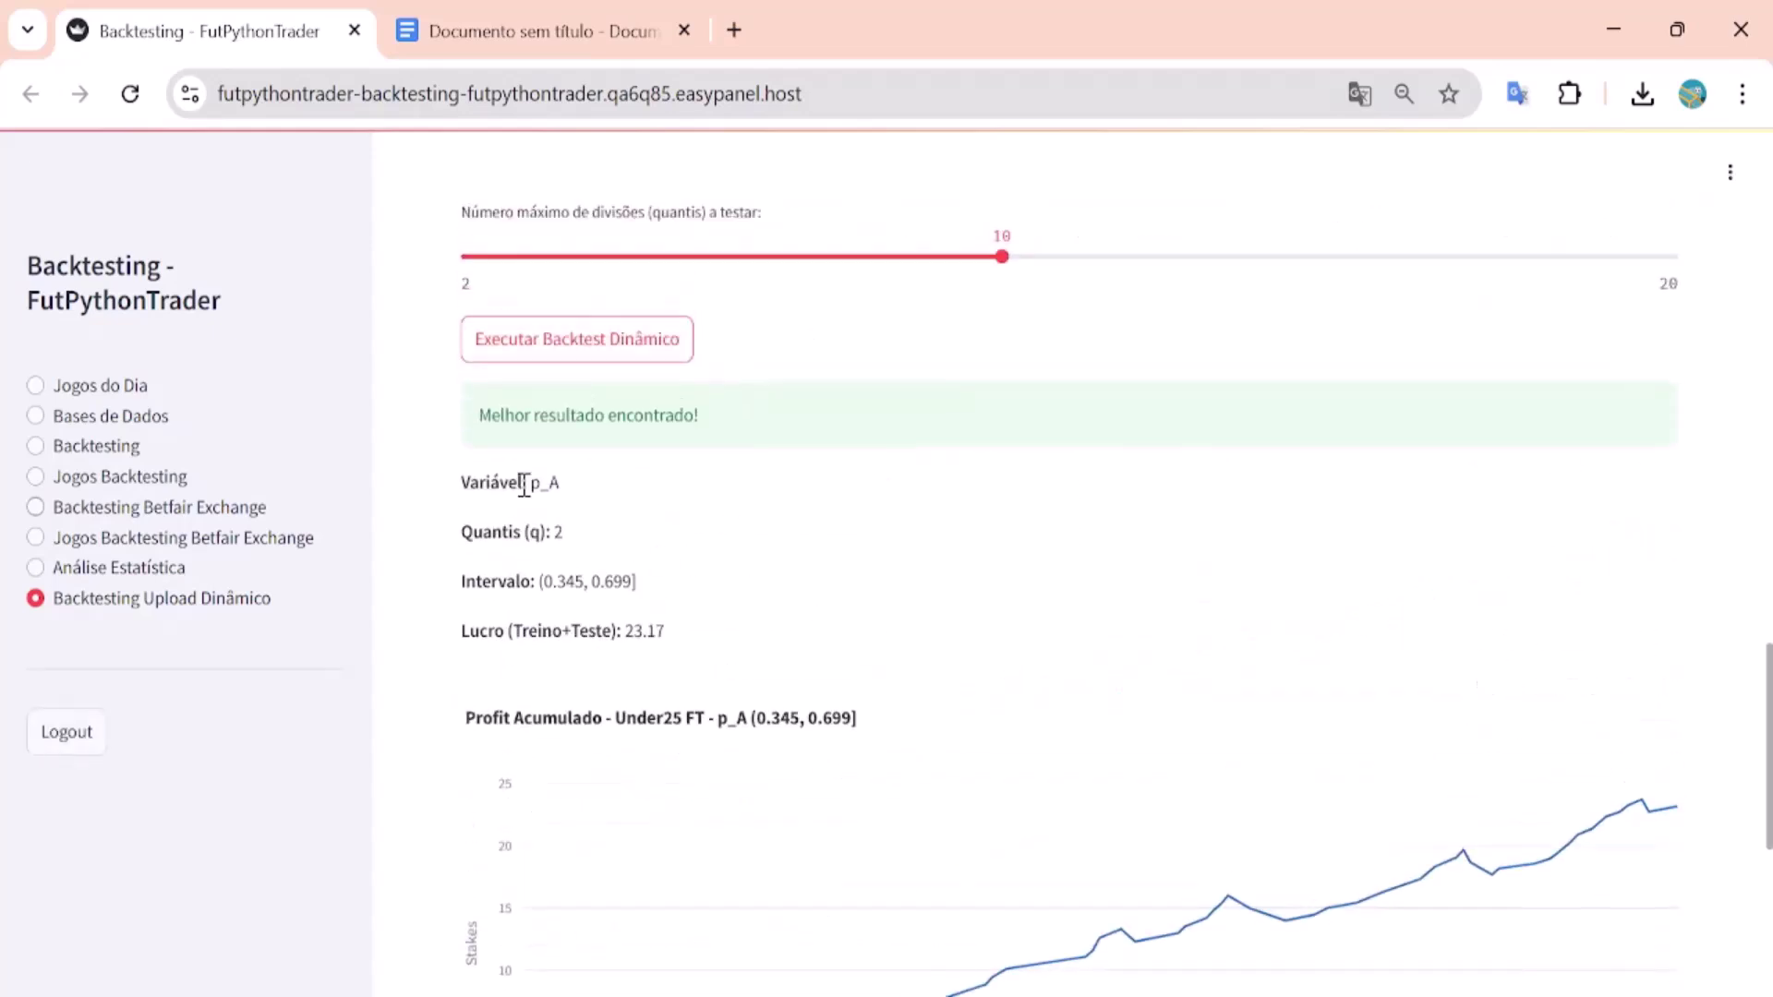
pyautogui.scroll(-7, 564, 542)
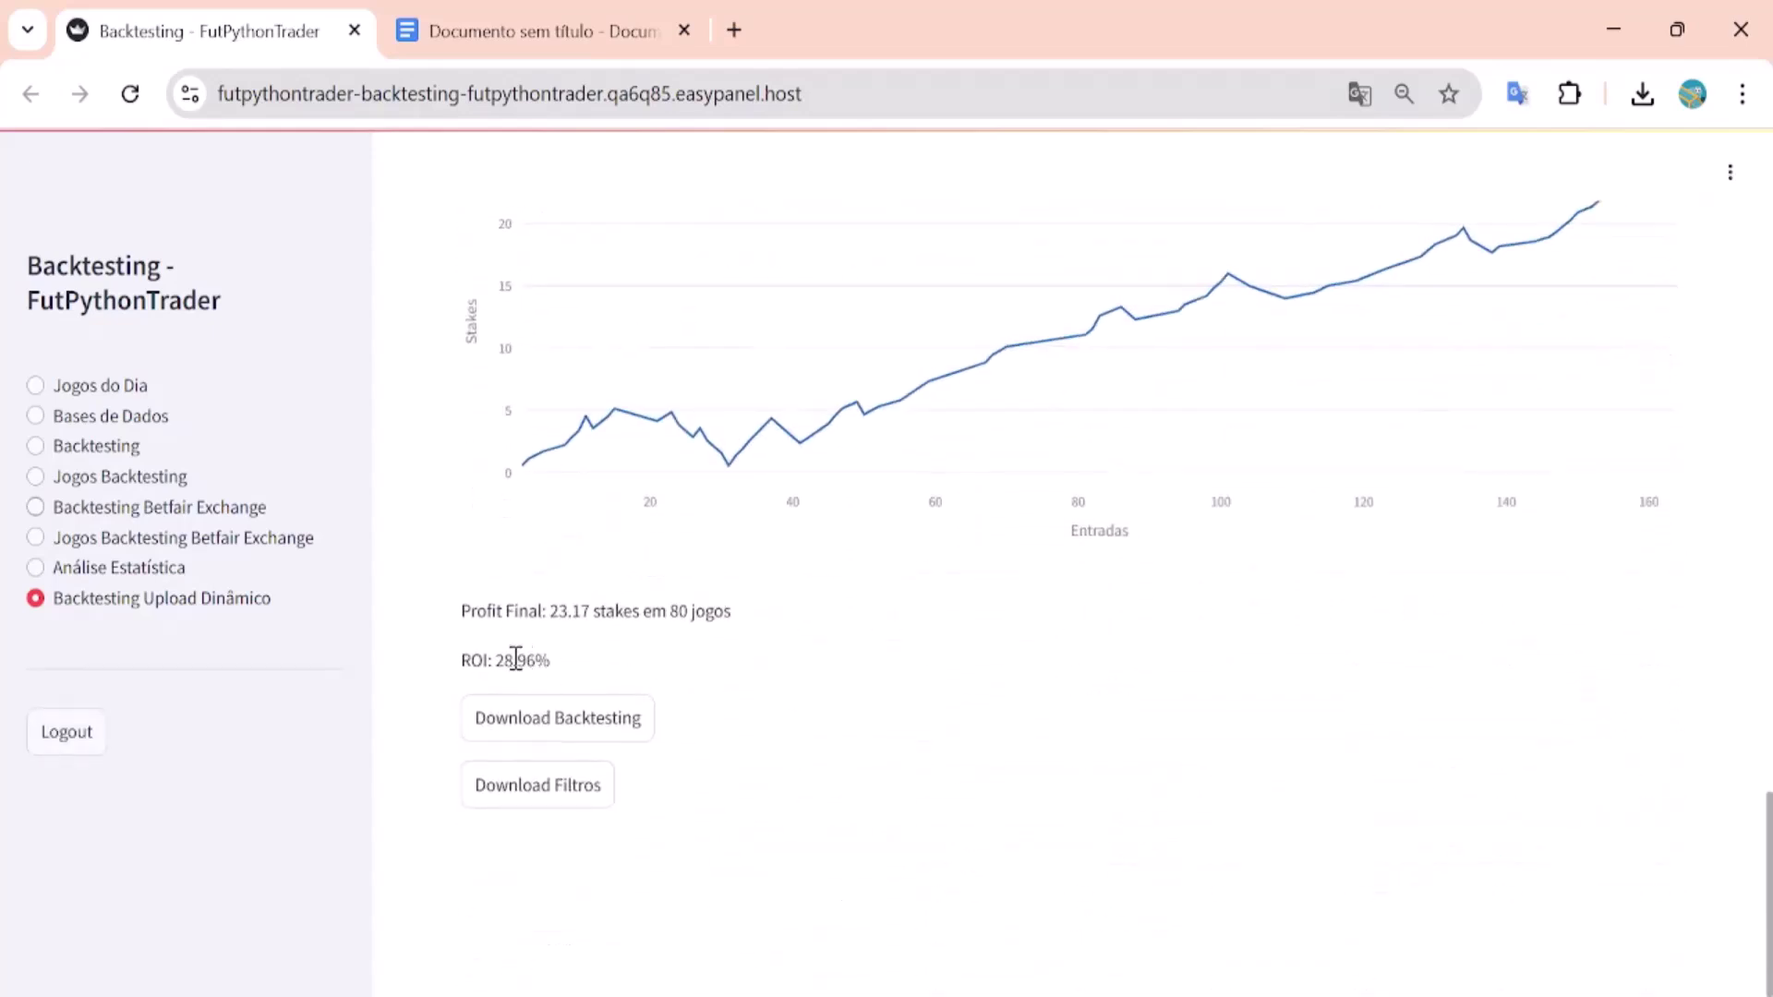
pyautogui.moveTo(494, 658); pyautogui.dragTo(545, 661)
pyautogui.moveTo(700, 604); pyautogui.dragTo(648, 619)
pyautogui.click(616, 609)
# Step: Copy the new result's Variável line, p_A, into the Google Docs notes as the third entry
pyautogui.scroll(8, 708, 605)
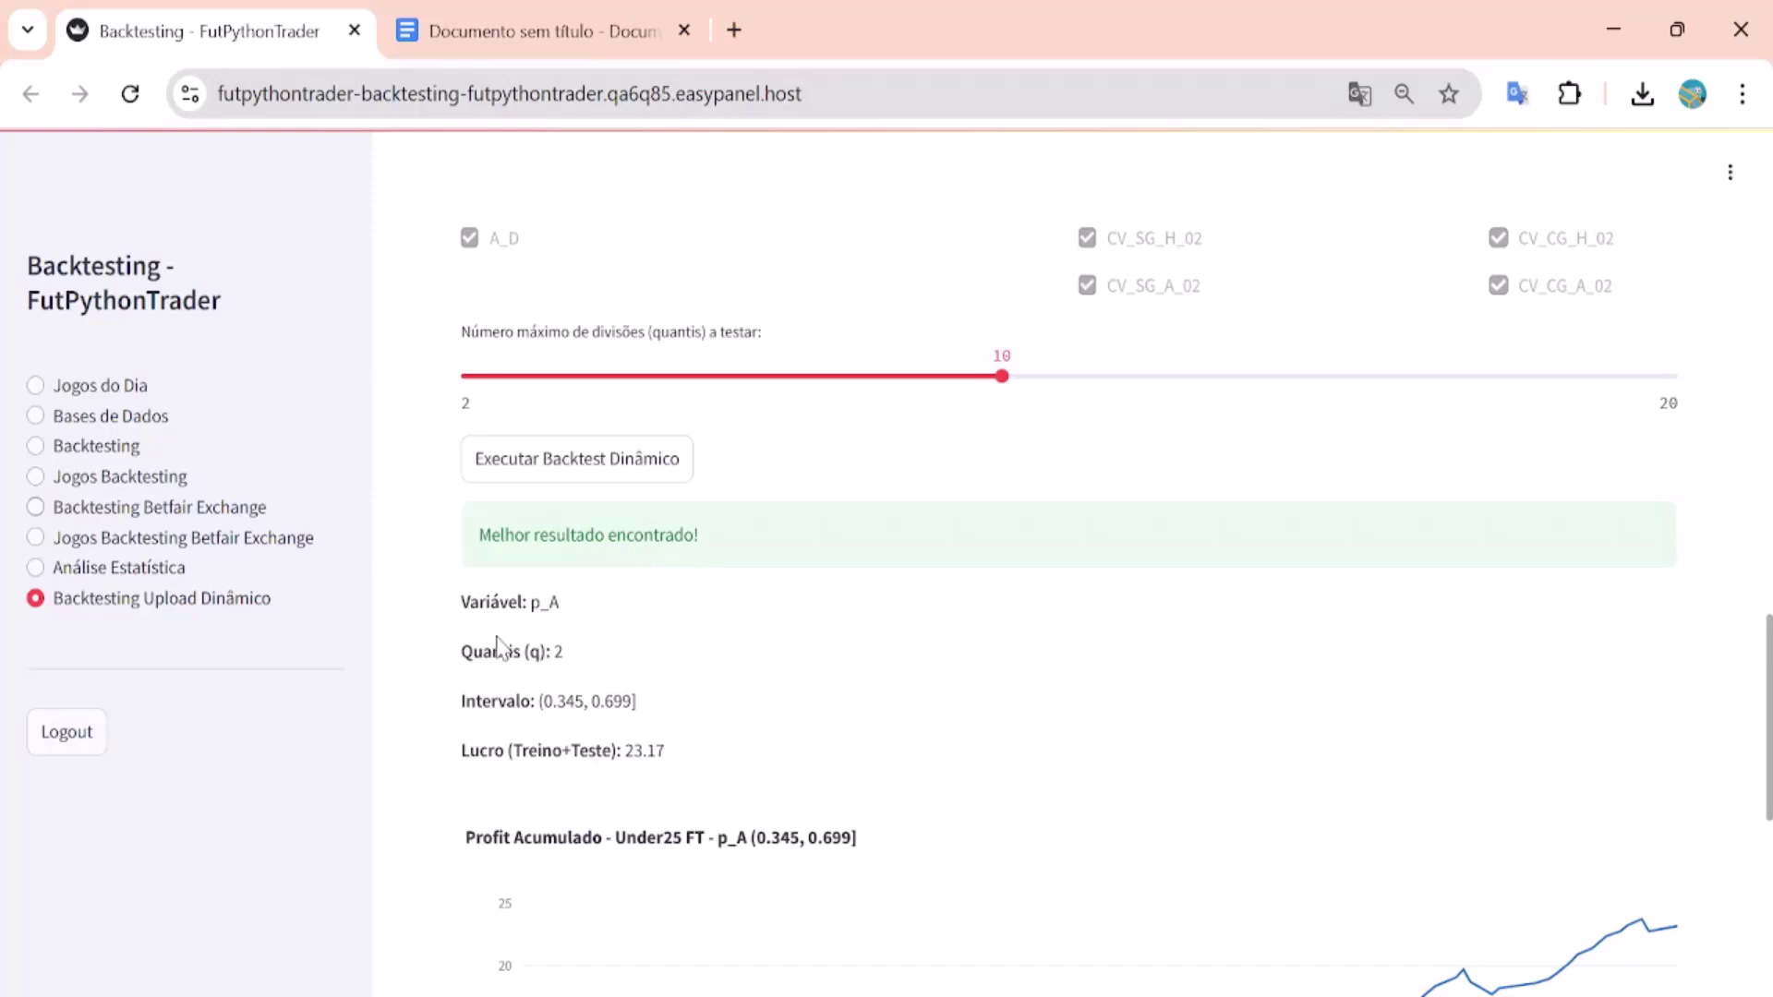
pyautogui.moveTo(459, 612); pyautogui.dragTo(576, 616)
pyautogui.hotkey('ctrl', 'c')
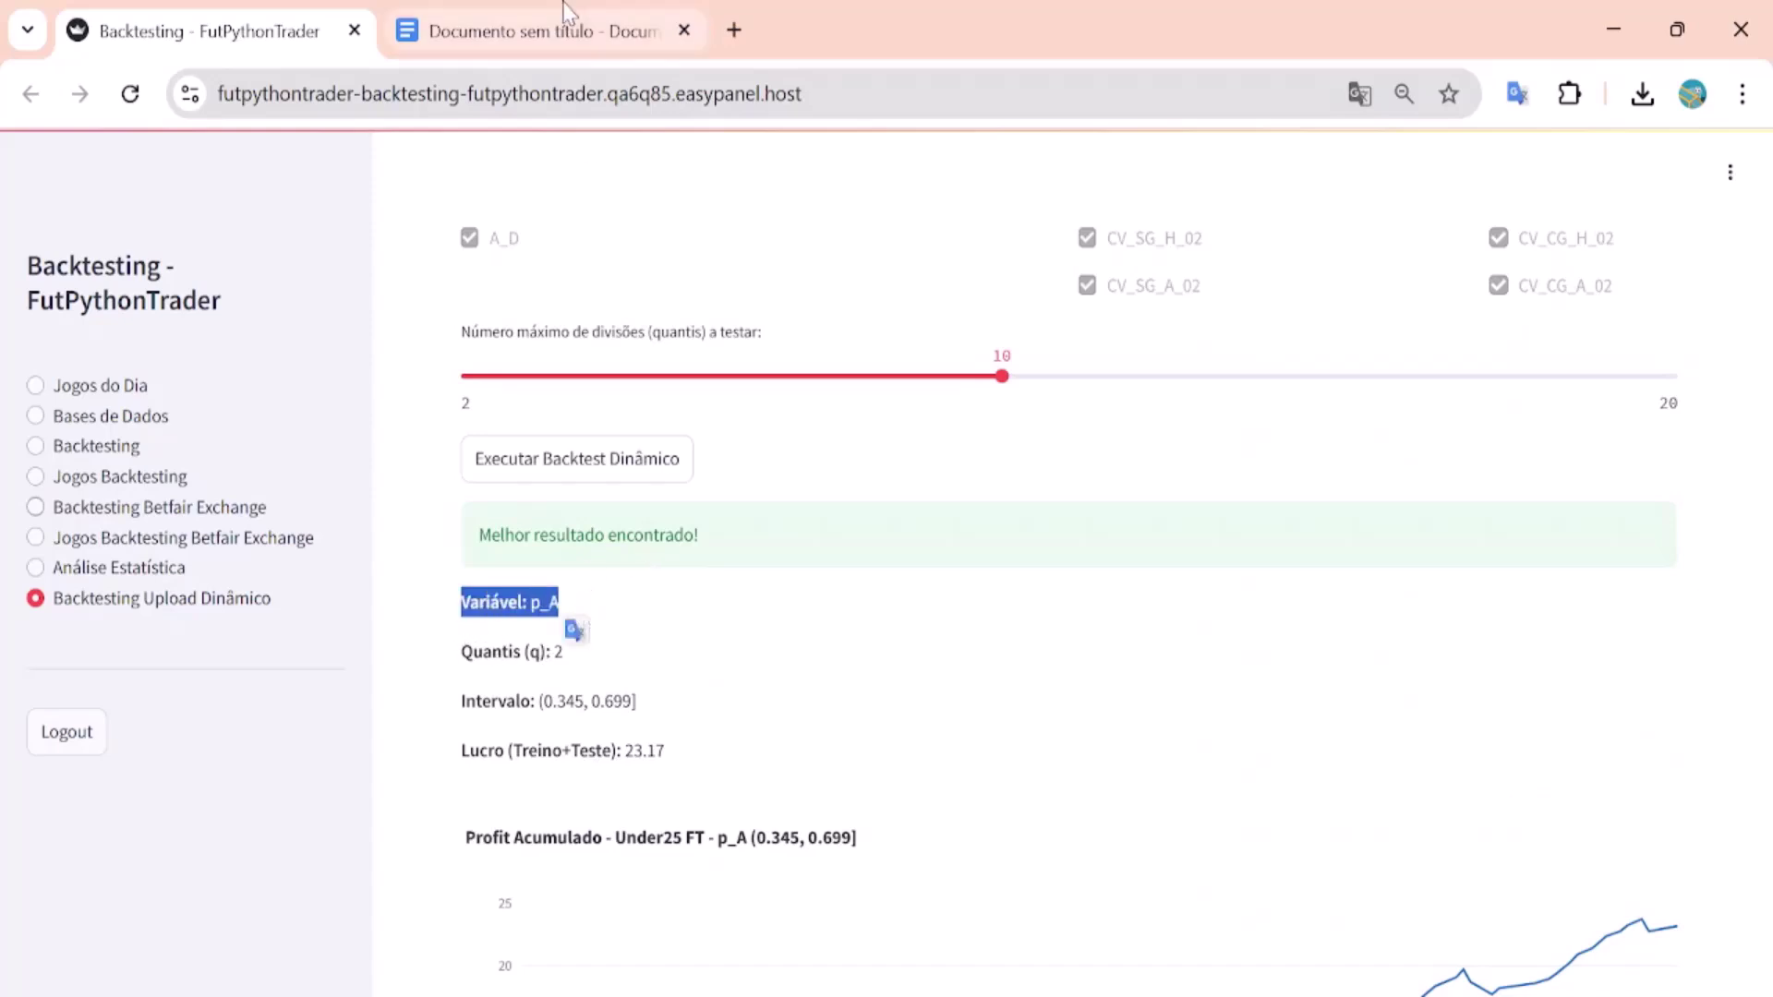
pyautogui.click(540, 30)
pyautogui.hotkey('ctrl', 'v')
pyautogui.press('Return')
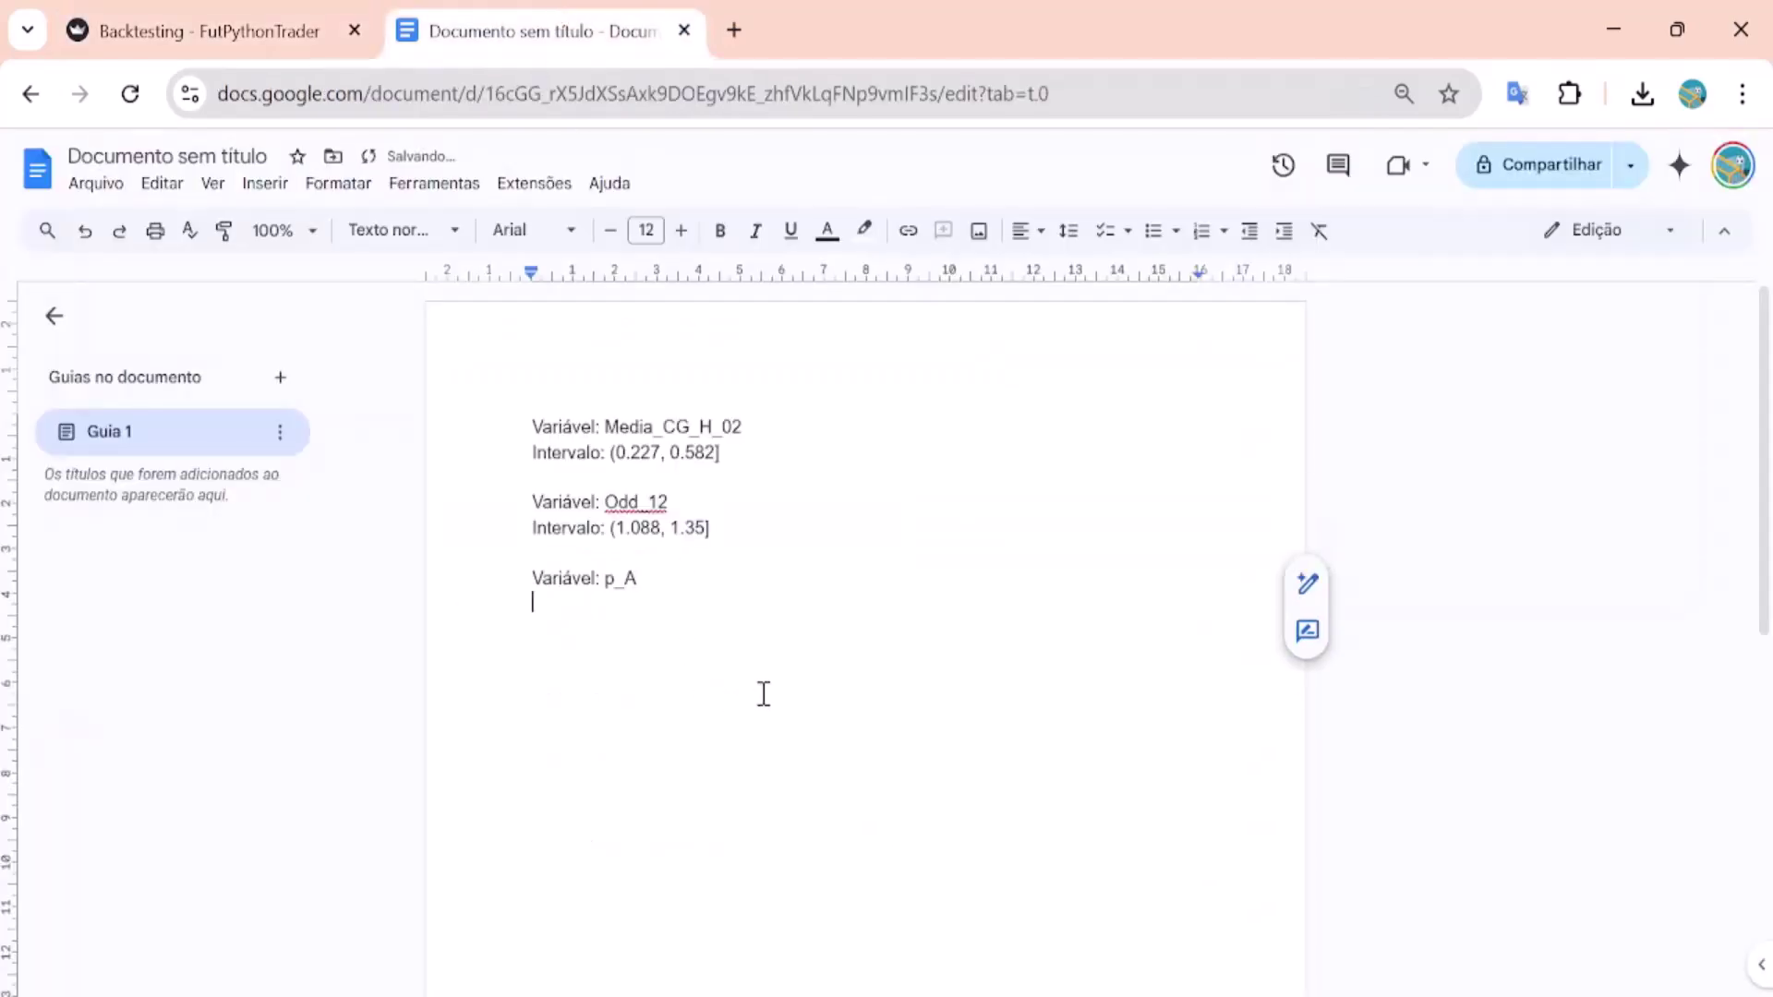
# Step: Copy the result's Intervalo line, (0.345, 0.699], below p_A in the notes document
pyautogui.click(212, 30)
pyautogui.moveTo(462, 703); pyautogui.dragTo(684, 724)
pyautogui.hotkey('ctrl', 'c')
pyautogui.click(625, 31)
pyautogui.hotkey('ctrl', 'v')
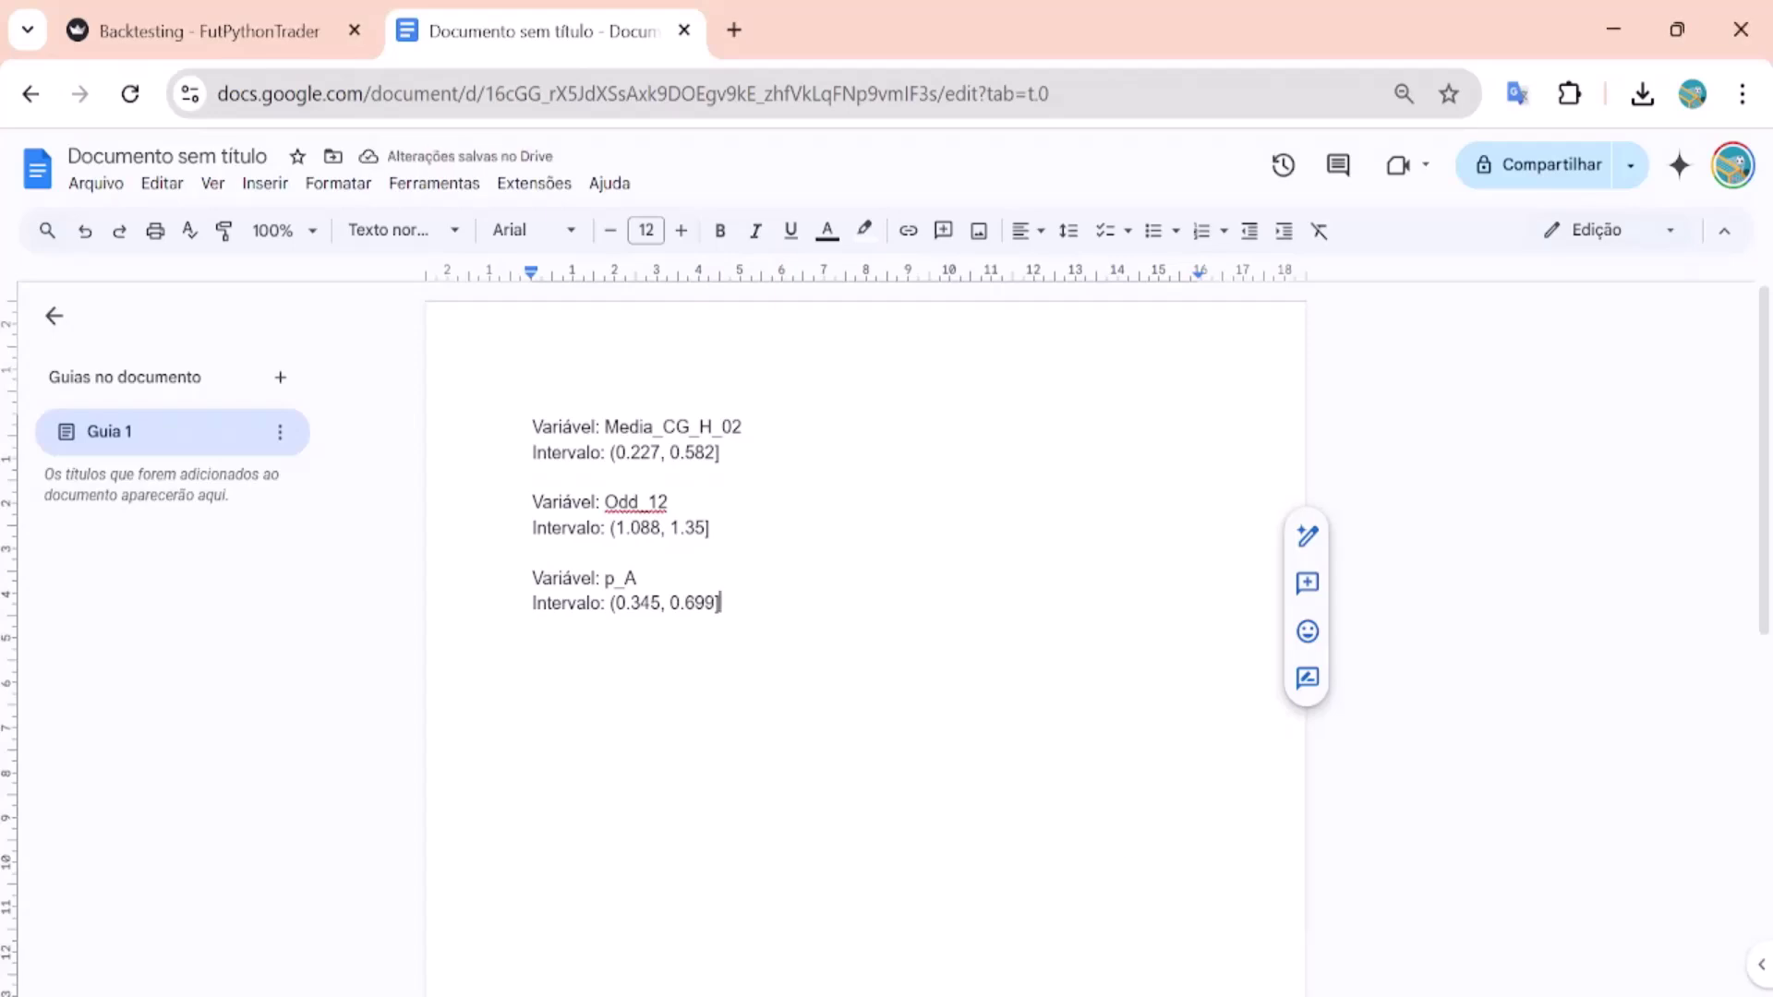
# Step: Open the Backtesting page in FutPythonTrader and replace the England Premier League filter with Argentina Primera División
pyautogui.click(240, 26)
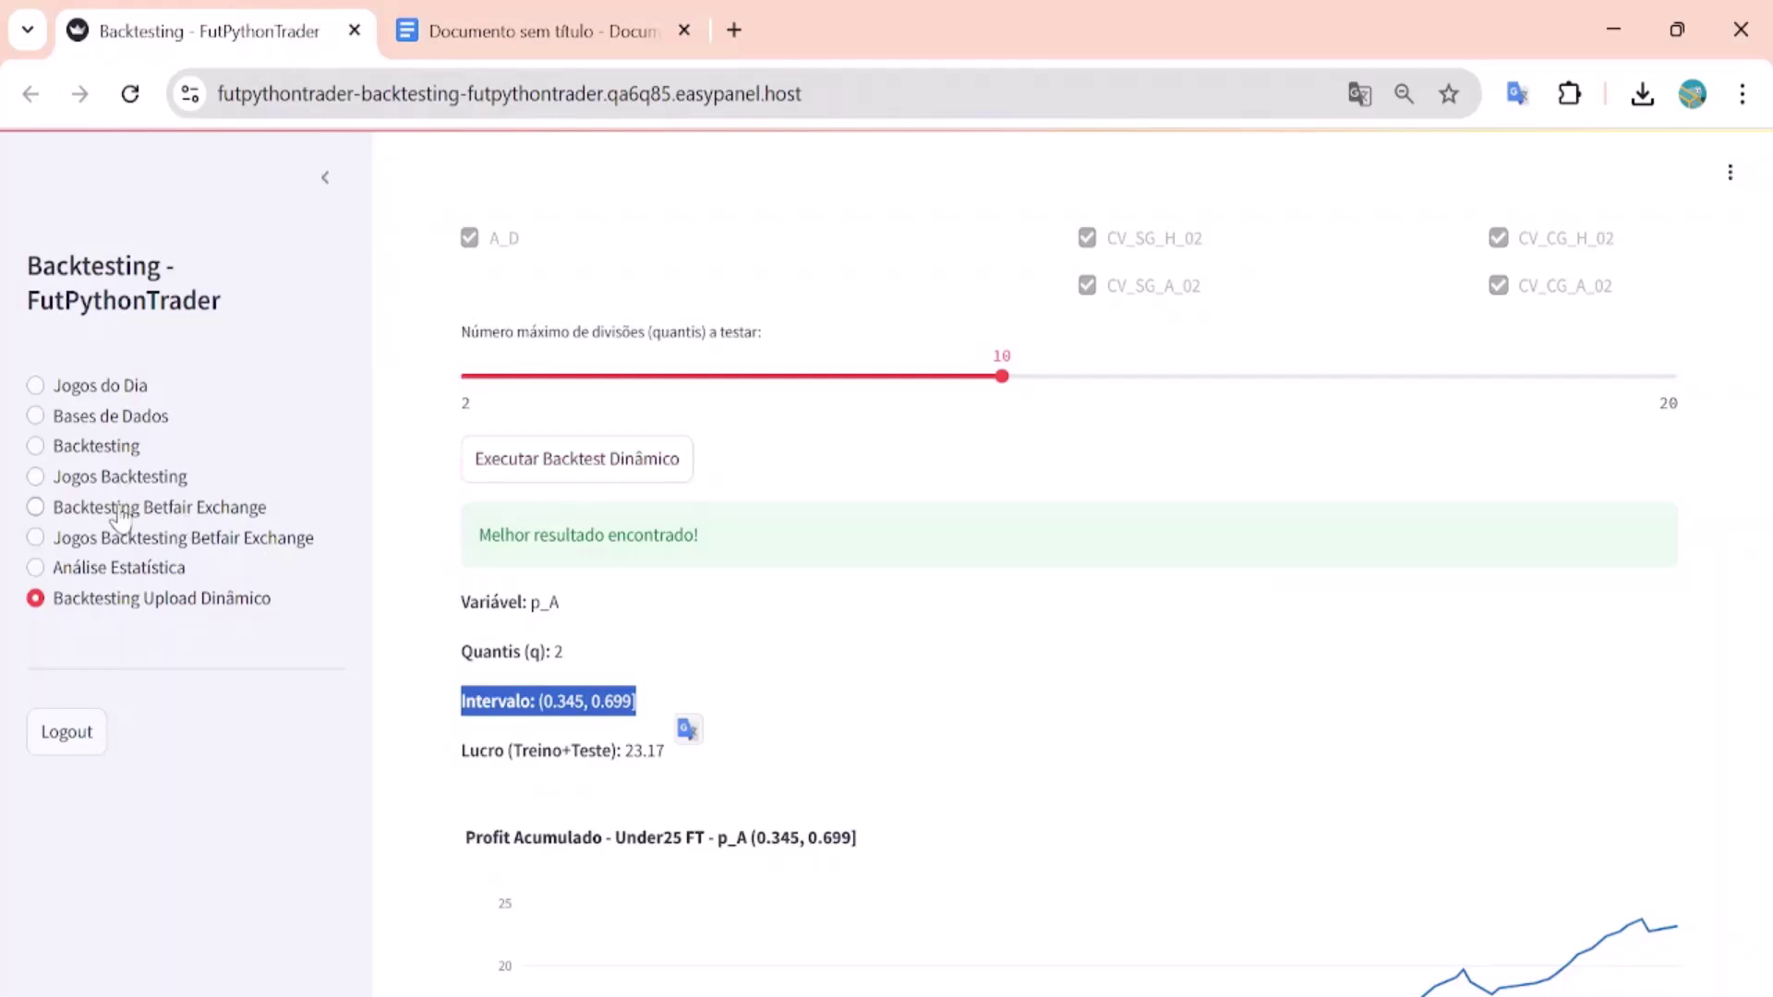
pyautogui.click(102, 452)
pyautogui.click(101, 446)
pyautogui.click(665, 451)
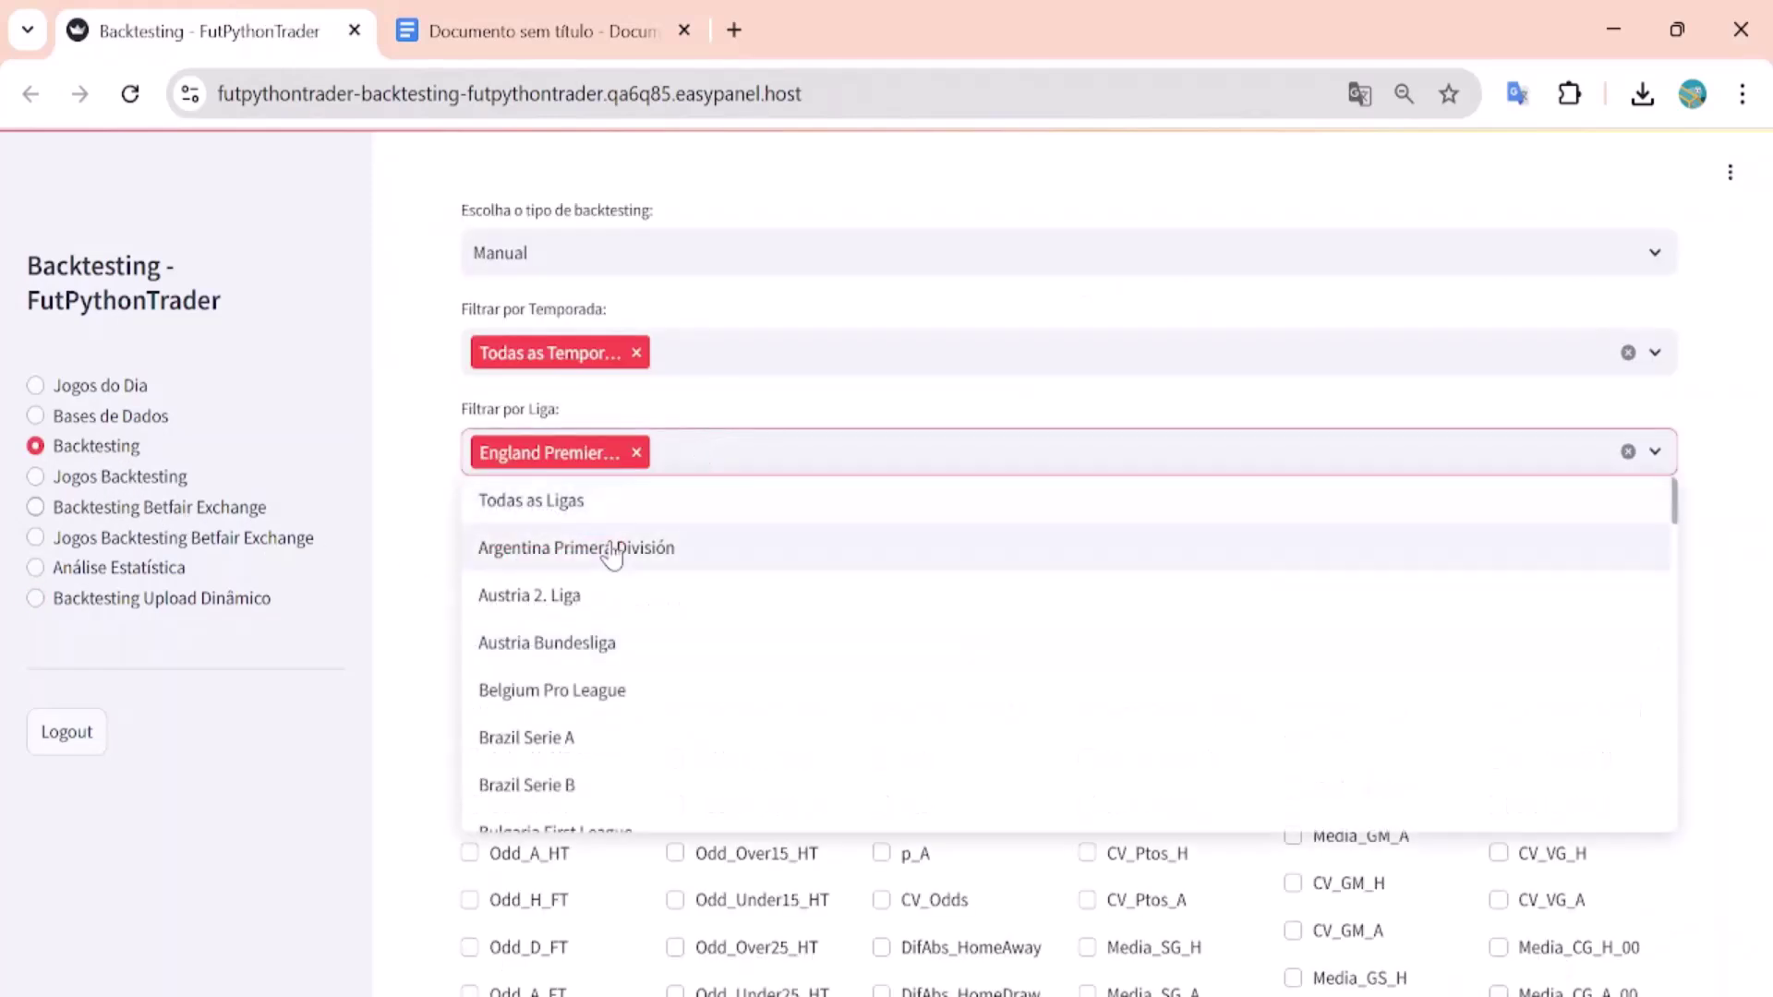
pyautogui.click(613, 549)
pyautogui.click(637, 452)
pyautogui.click(415, 469)
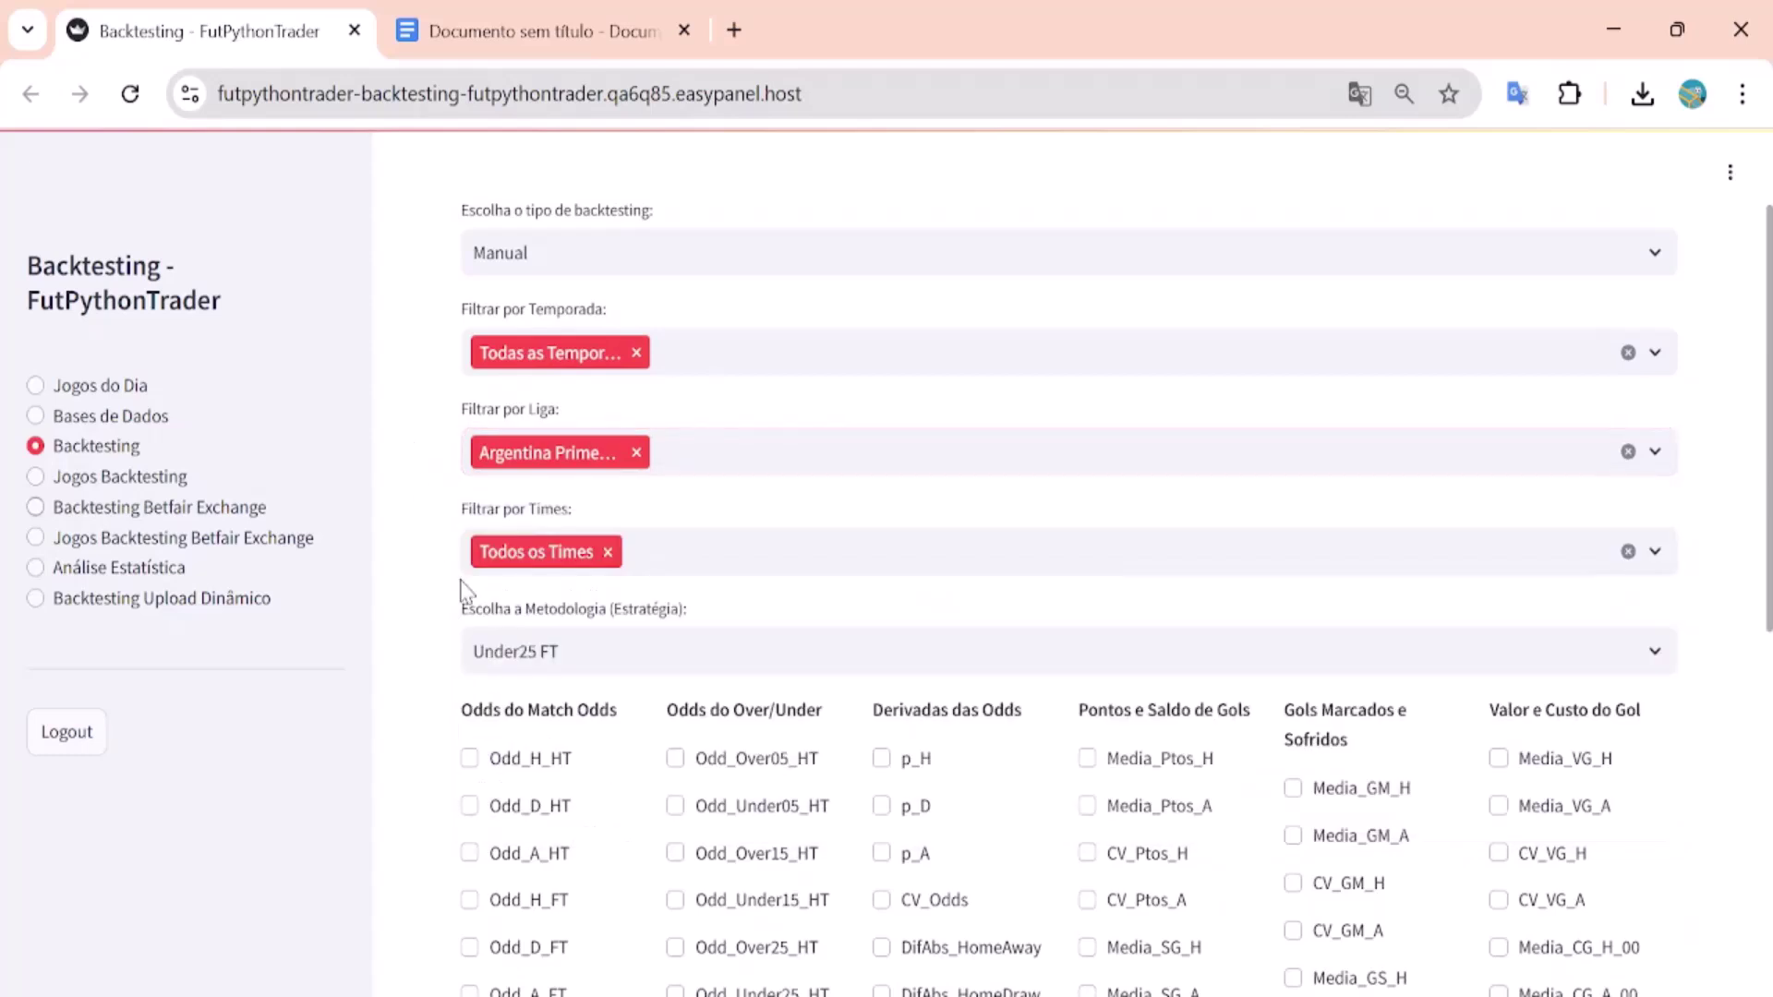
# Step: Copy the variable name Media_CG_H_02 from the Google Docs notes, find it on the Backtesting page and enable it as a filter
pyautogui.scroll(-3, 554, 664)
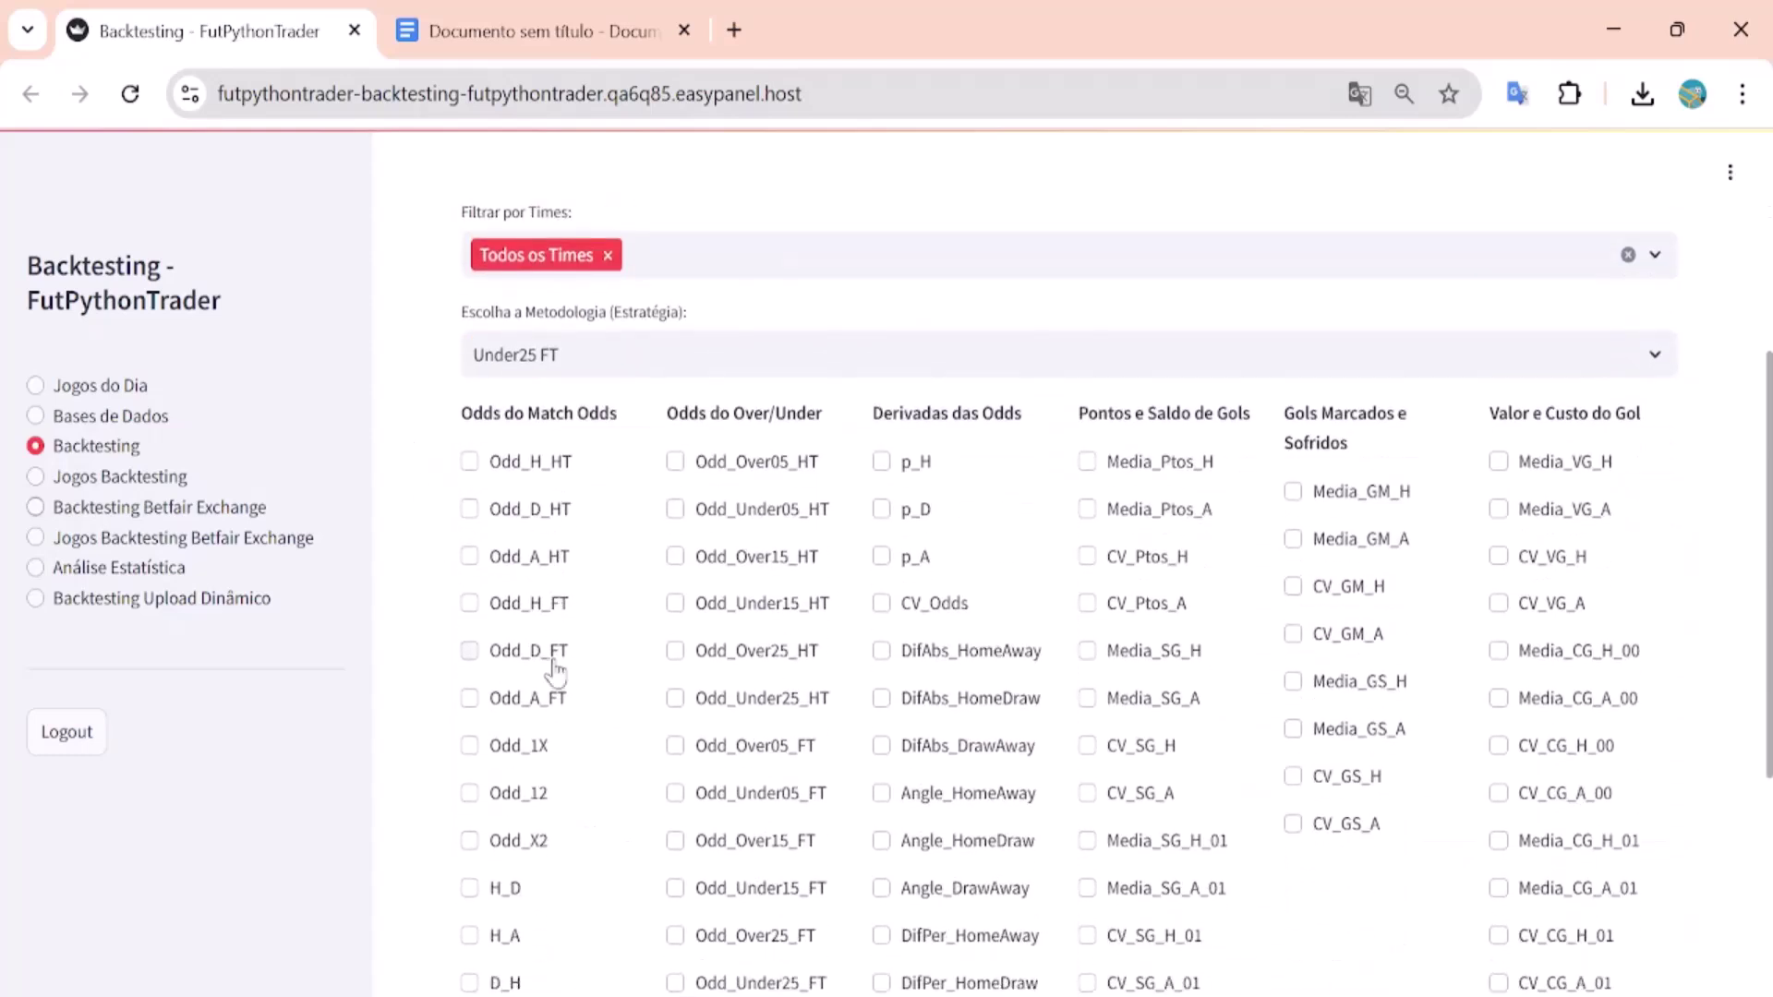
pyautogui.click(572, 30)
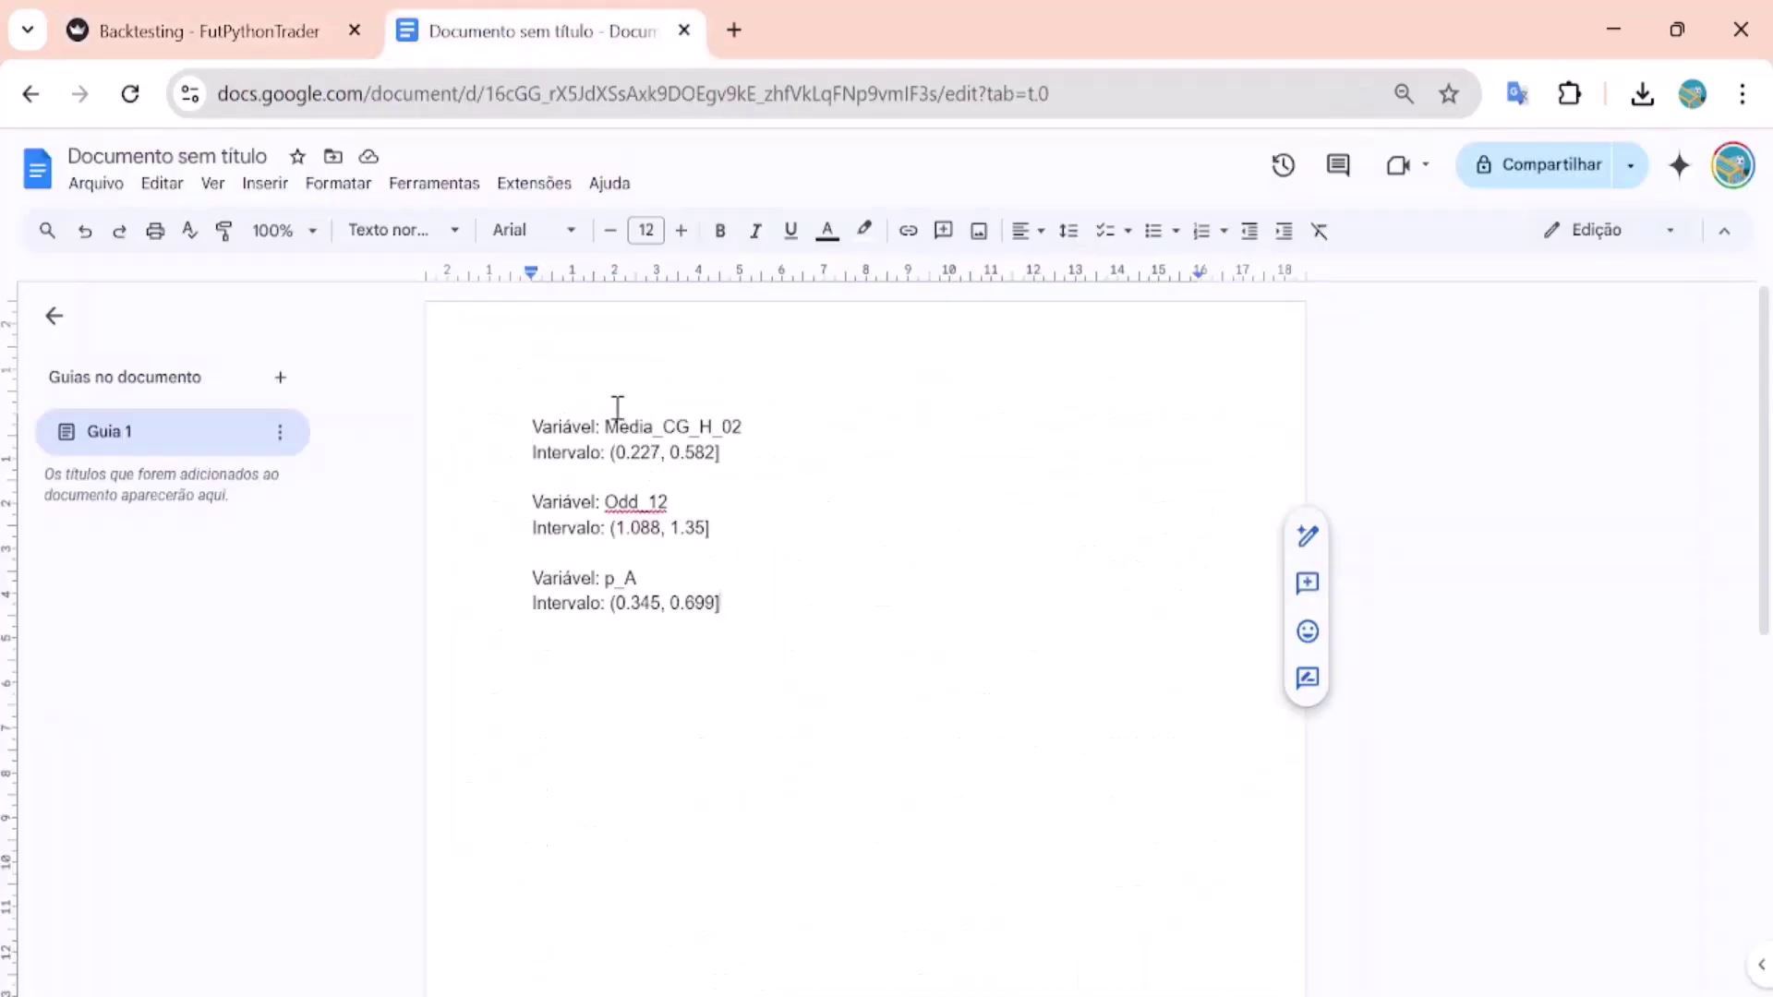
pyautogui.click(529, 405)
pyautogui.moveTo(604, 417); pyautogui.dragTo(729, 427)
pyautogui.moveTo(743, 427); pyautogui.dragTo(628, 426)
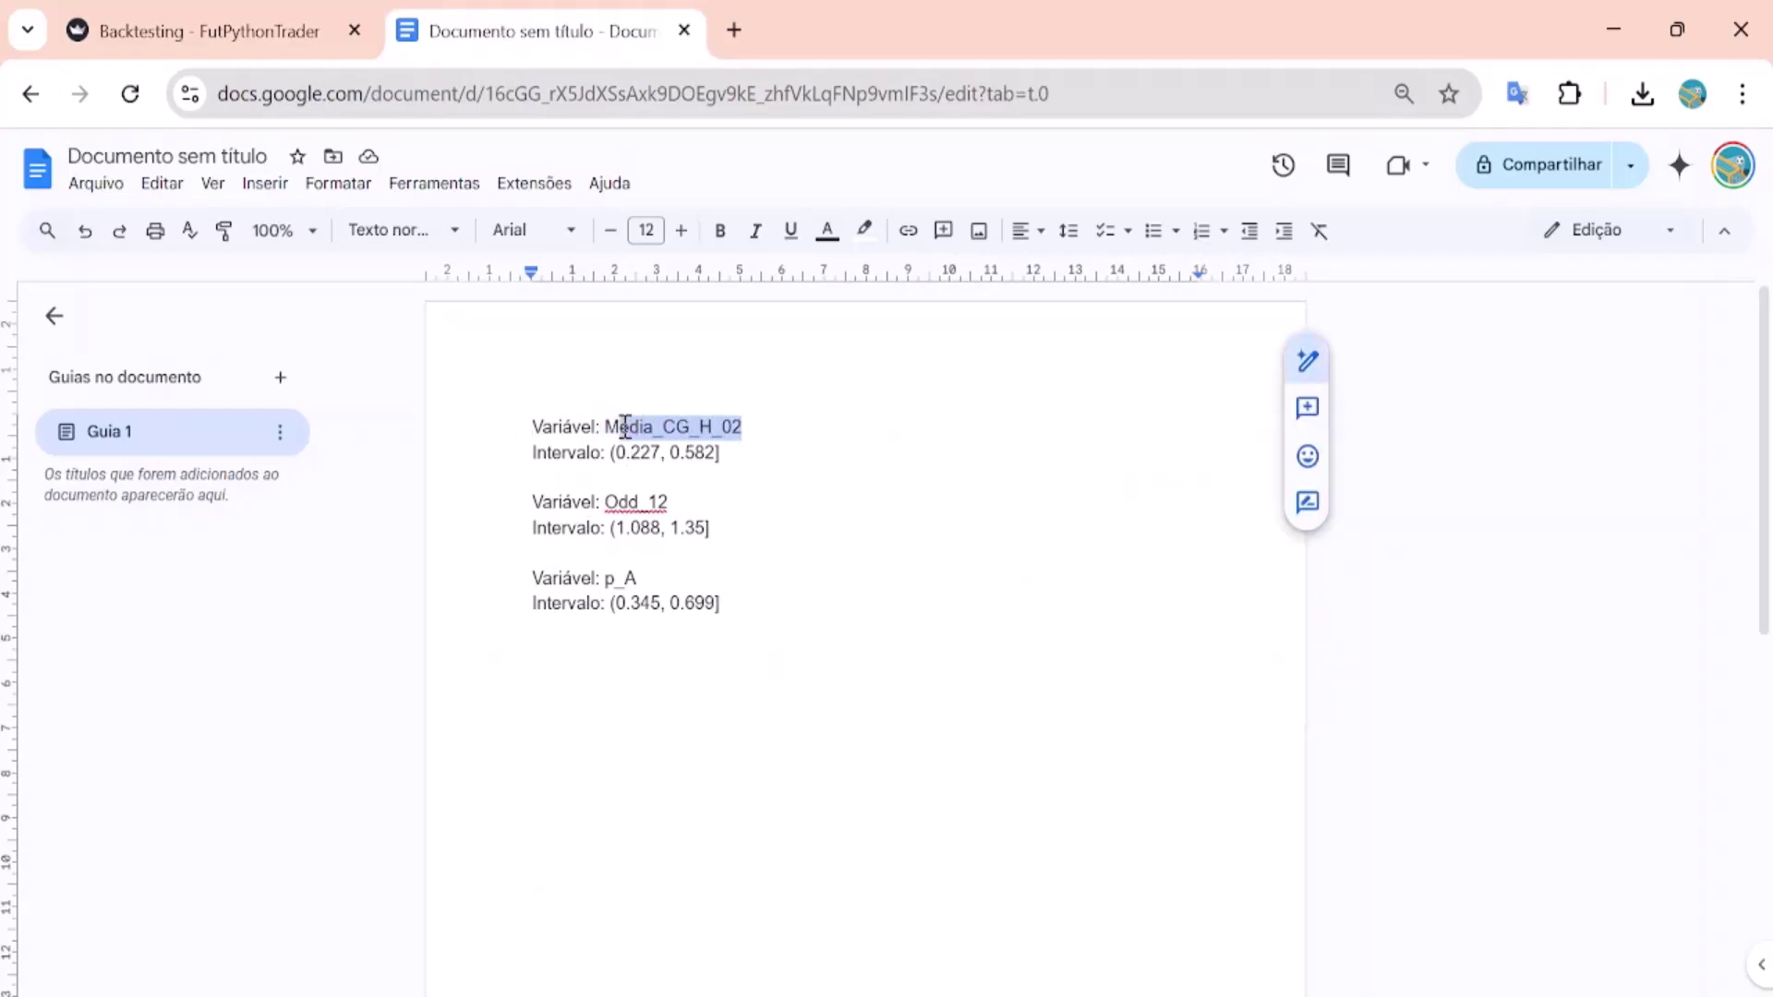
pyautogui.hotkey('ctrl', 'c')
pyautogui.click(264, 18)
pyautogui.hotkey('ctrl', 'f')
pyautogui.hotkey('ctrl', 'v')
pyautogui.click(1587, 605)
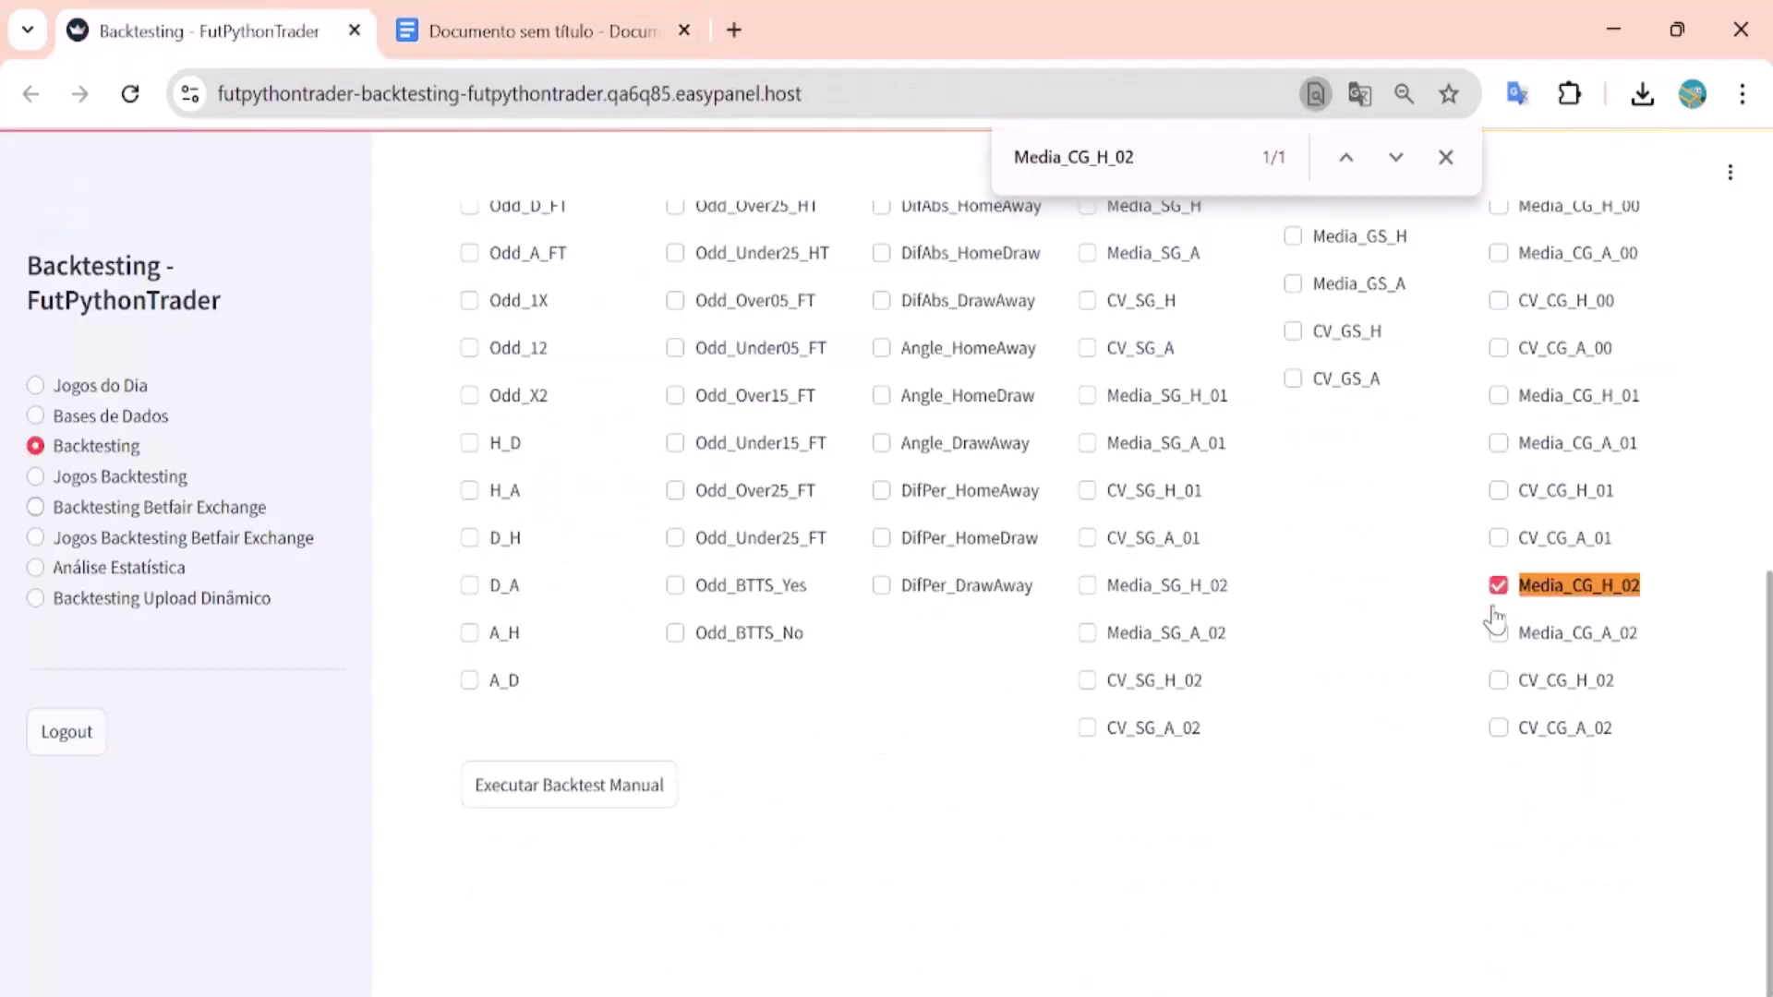
# Step: Copy Odd_12 from the notes document, find it among the backtest variables and enable it as a filter
pyautogui.click(491, 9)
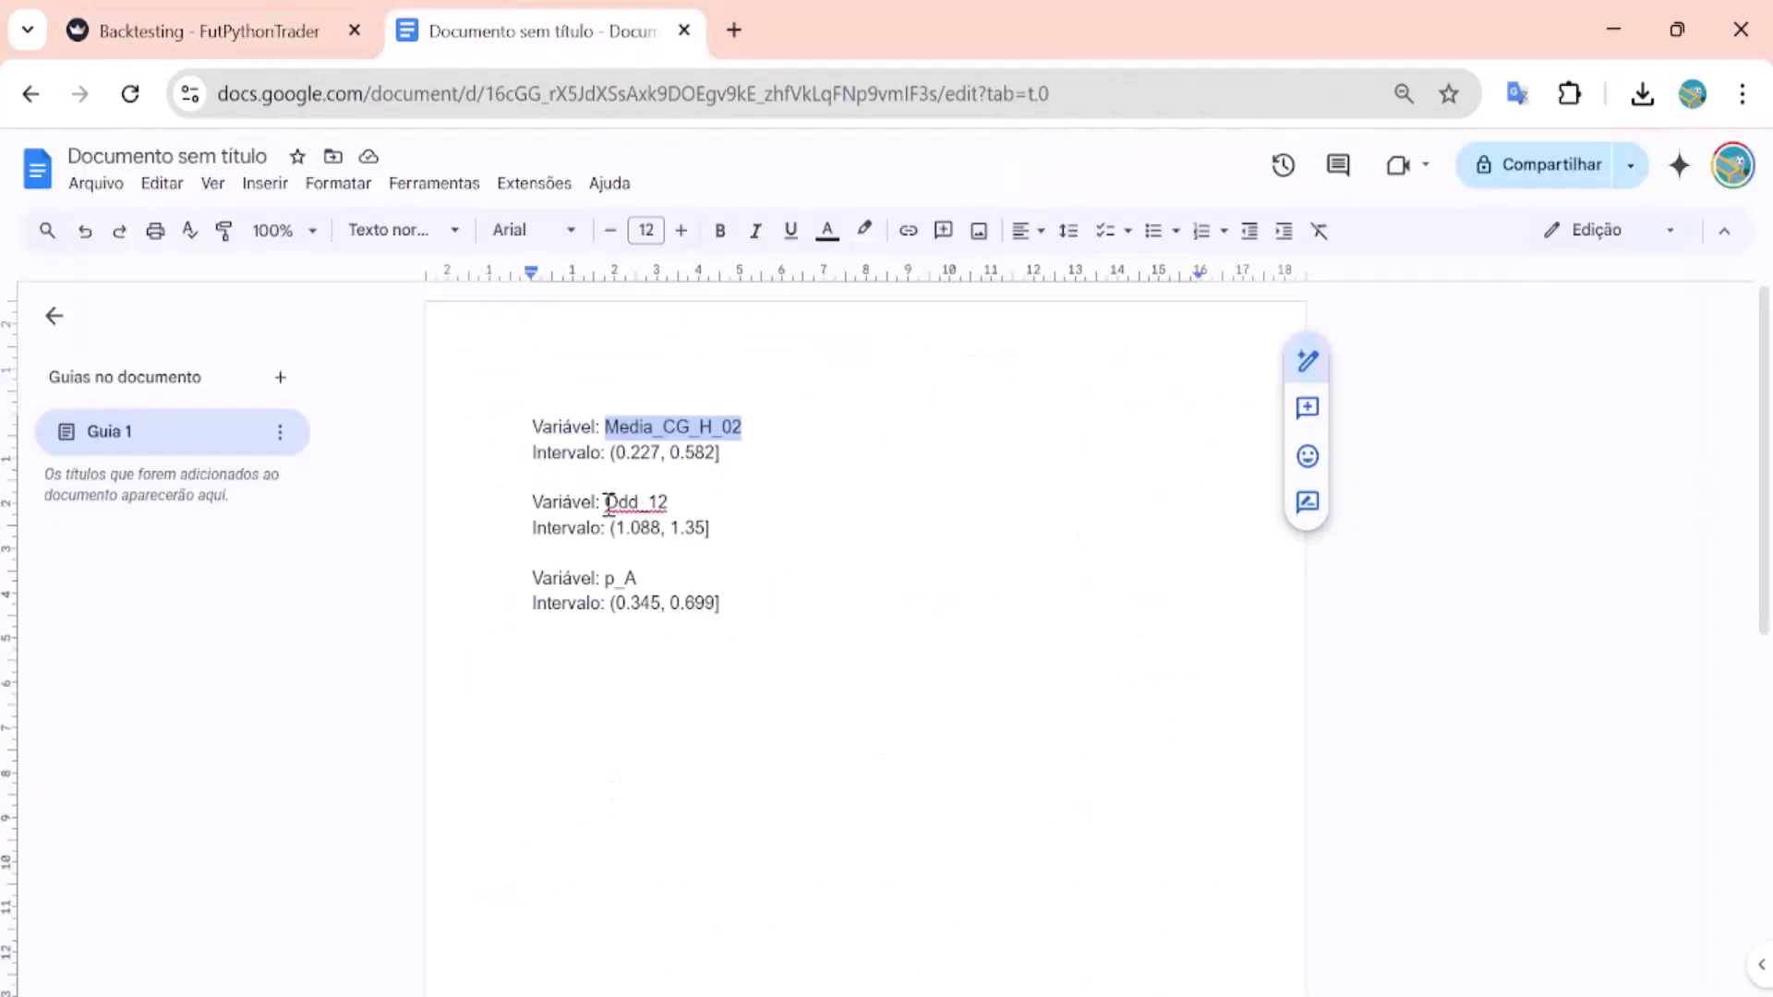
pyautogui.moveTo(606, 502); pyautogui.dragTo(720, 500)
pyautogui.hotkey('ctrl', 'c')
pyautogui.click(190, 32)
pyautogui.hotkey('ctrl', 'f')
pyautogui.hotkey('ctrl', 'v')
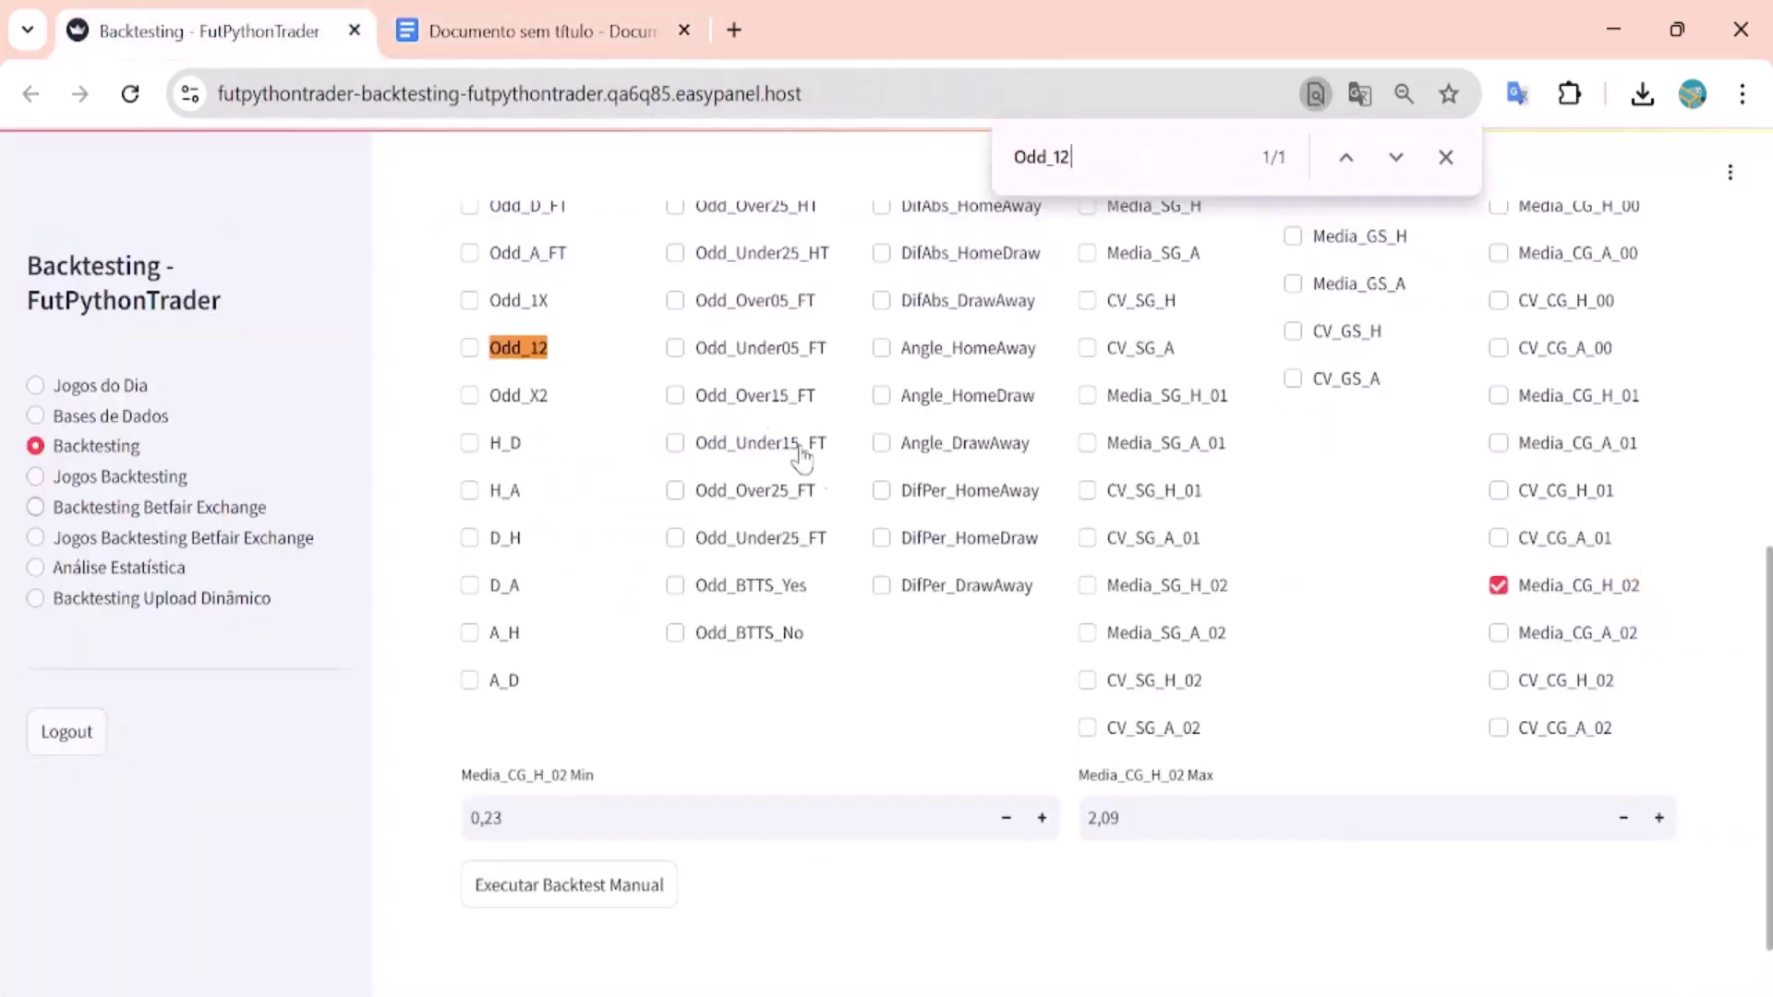
pyautogui.click(469, 347)
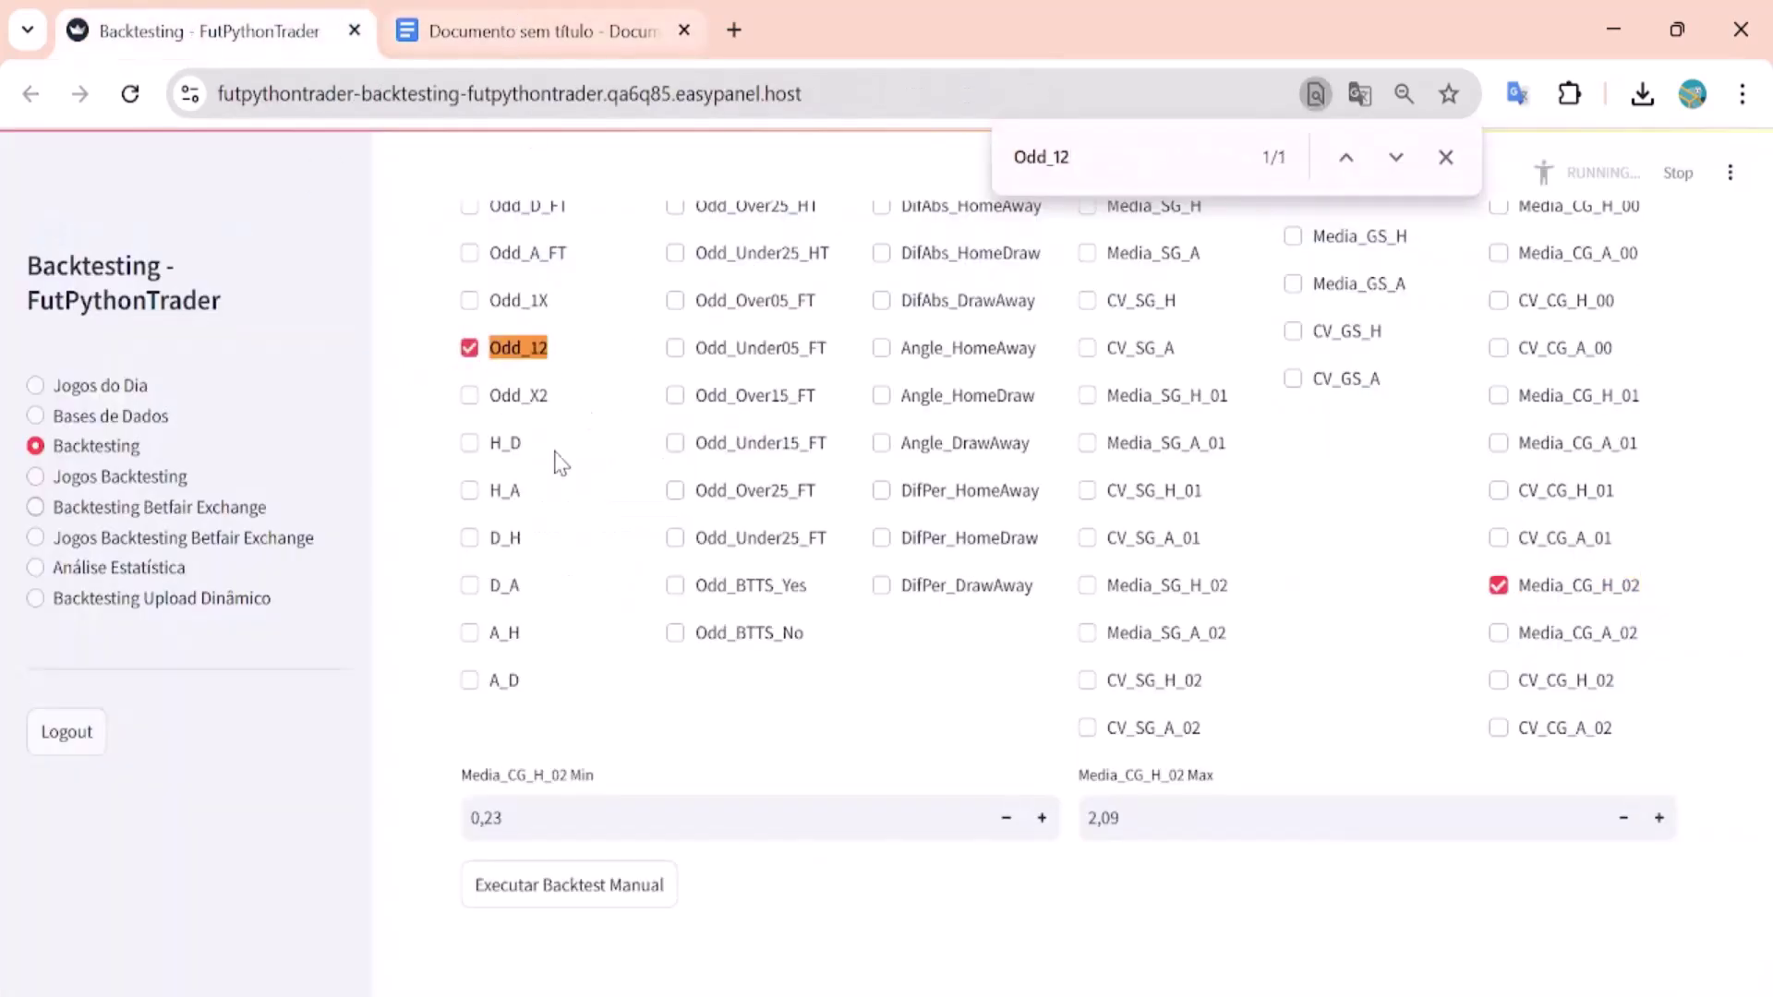
# Step: Copy p_A from the notes document, find it among the backtest variables, enable it as a filter and close the page search
pyautogui.click(513, 33)
pyautogui.moveTo(604, 582); pyautogui.dragTo(635, 580)
pyautogui.hotkey('ctrl', 'c')
pyautogui.click(277, 32)
pyautogui.hotkey('ctrl', 'f')
pyautogui.hotkey('ctrl', 'v')
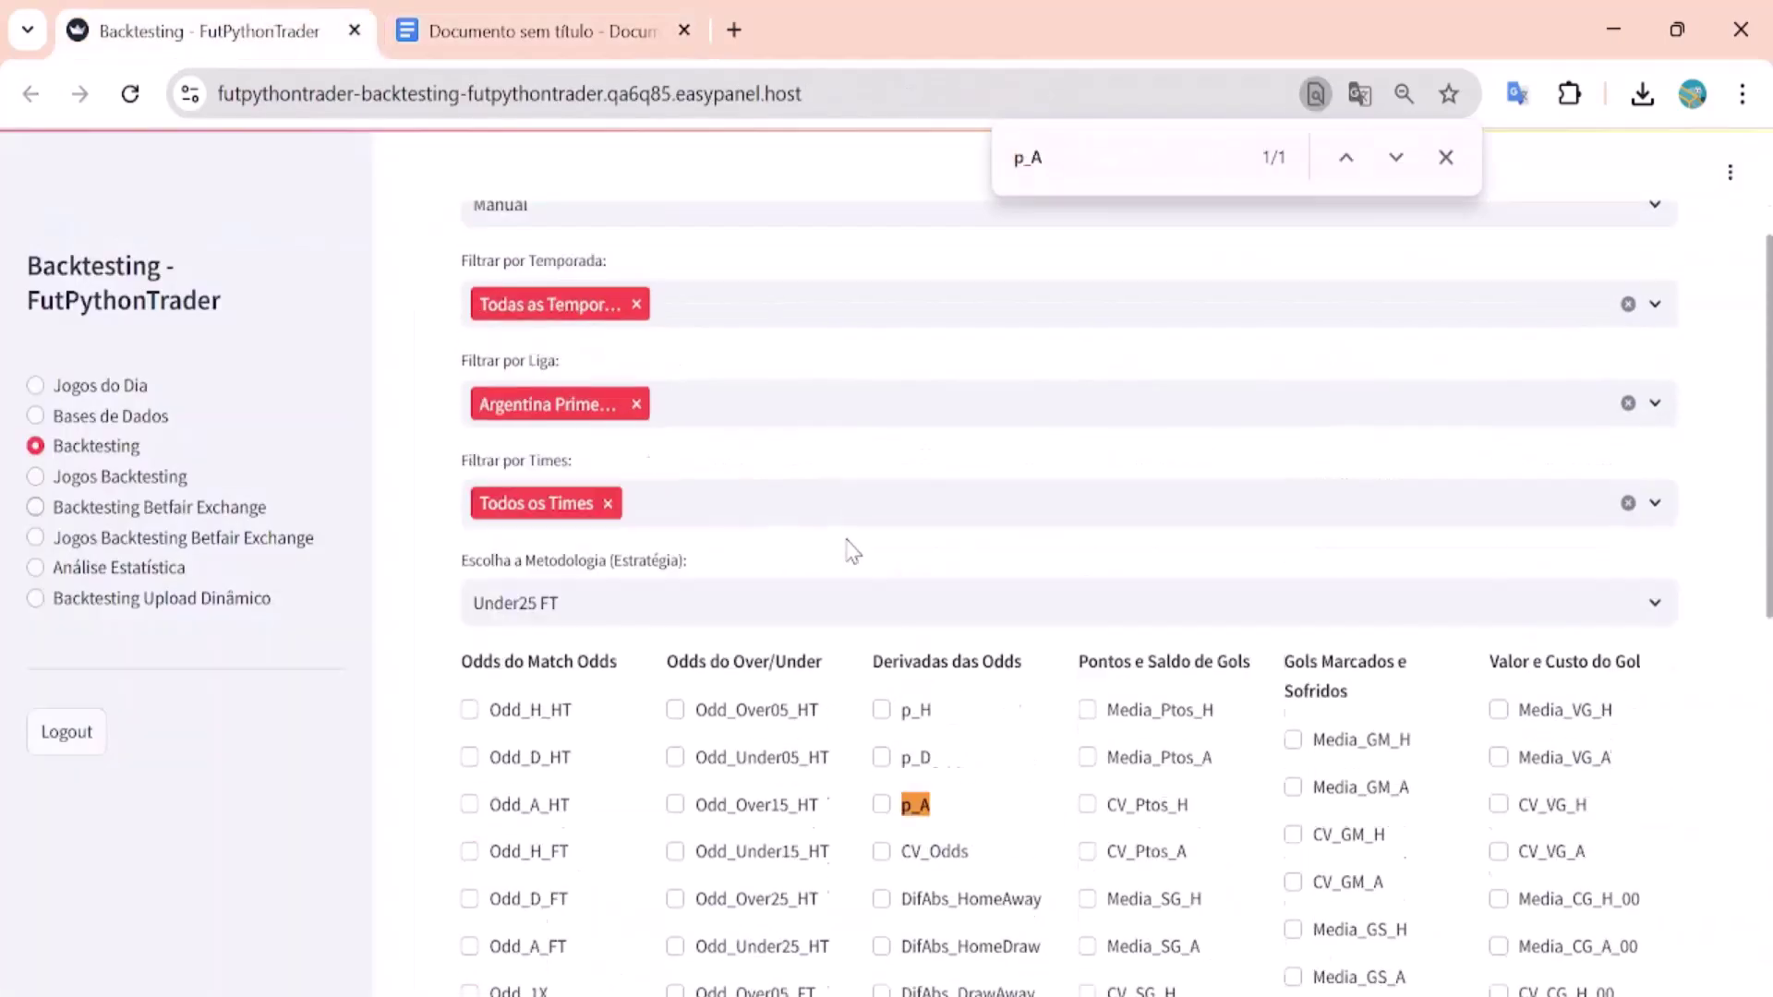
pyautogui.click(881, 861)
pyautogui.scroll(-10, 997, 821)
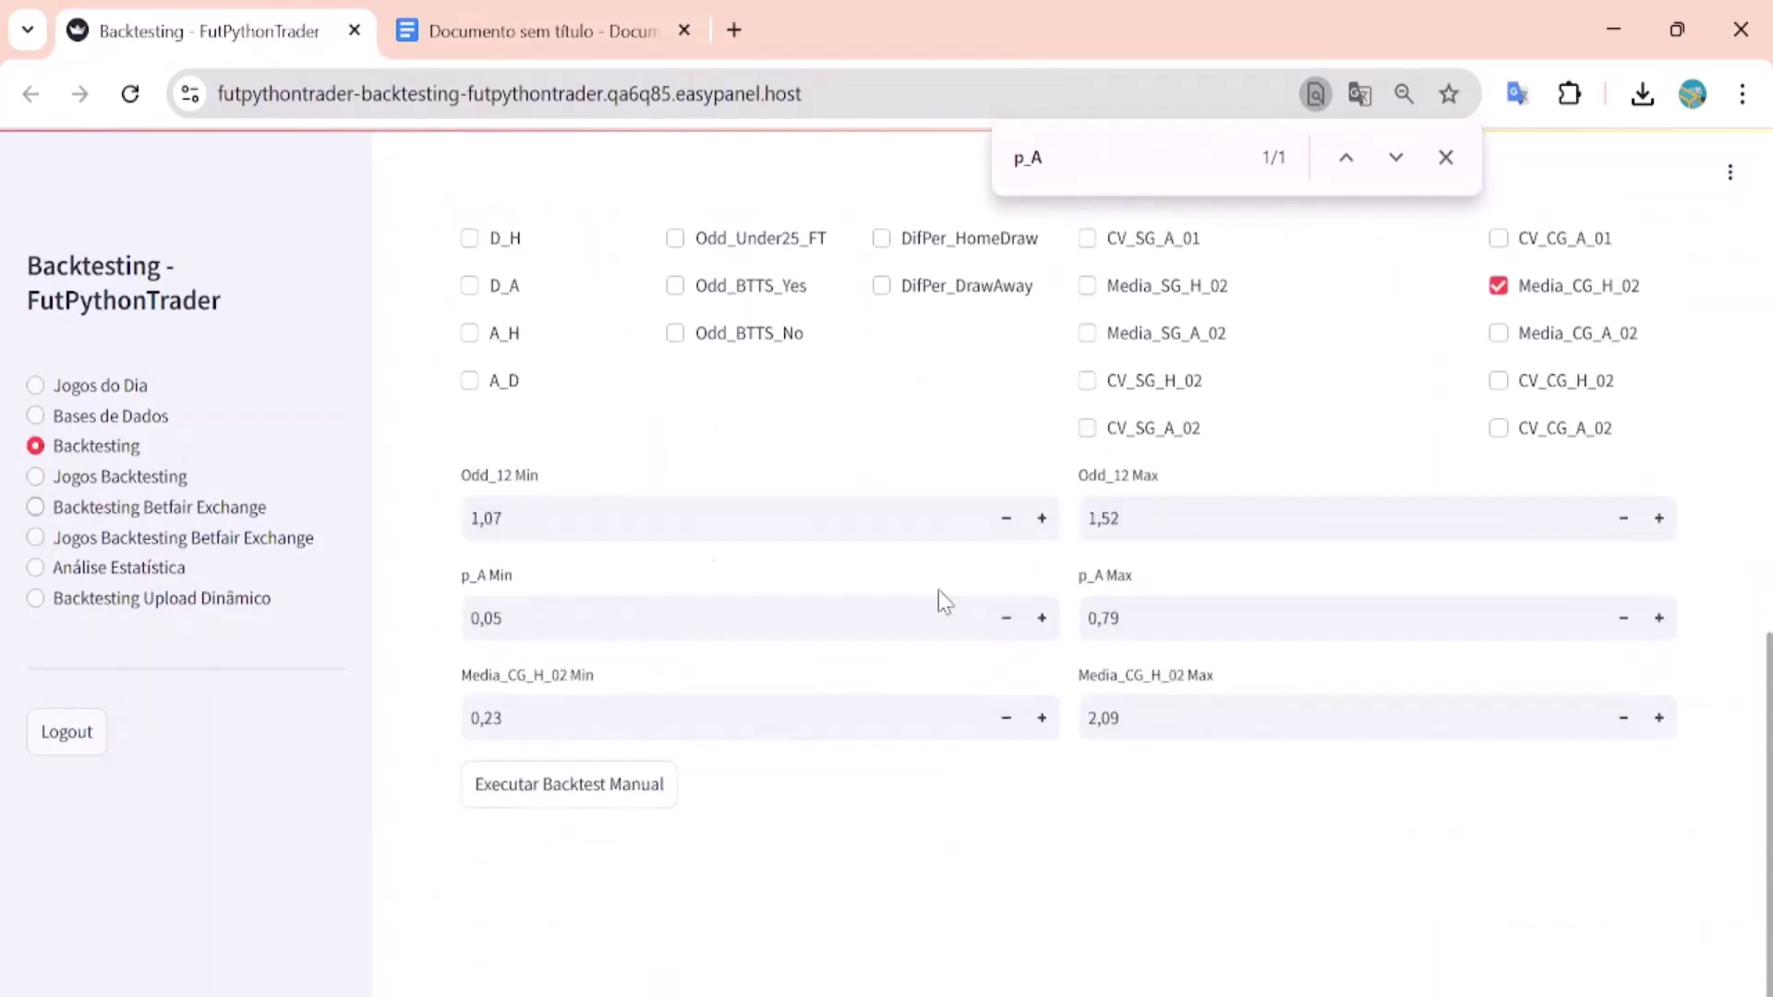
pyautogui.click(1446, 157)
# Step: Check the Media_CG_H_02 minimum against the noted interval and set its maximum to 0.582 from the notes document
pyautogui.hotkey('ctrl', 'Tab')
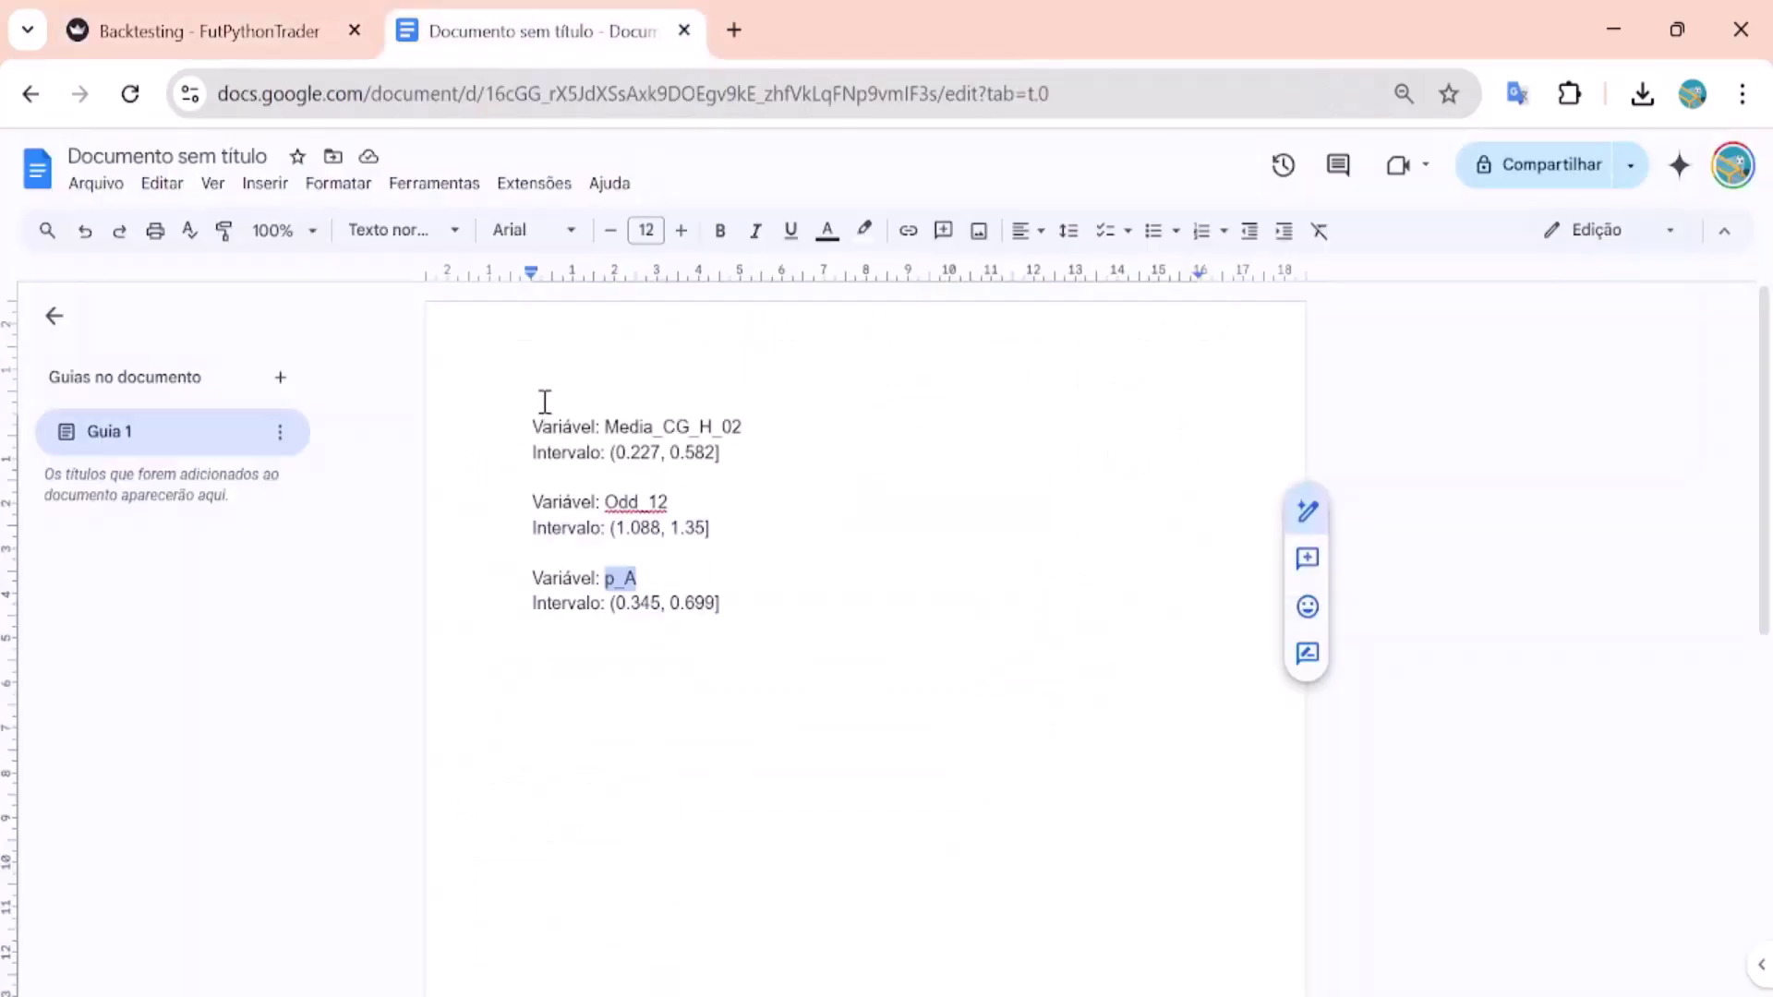
pyautogui.moveTo(611, 452); pyautogui.dragTo(651, 452)
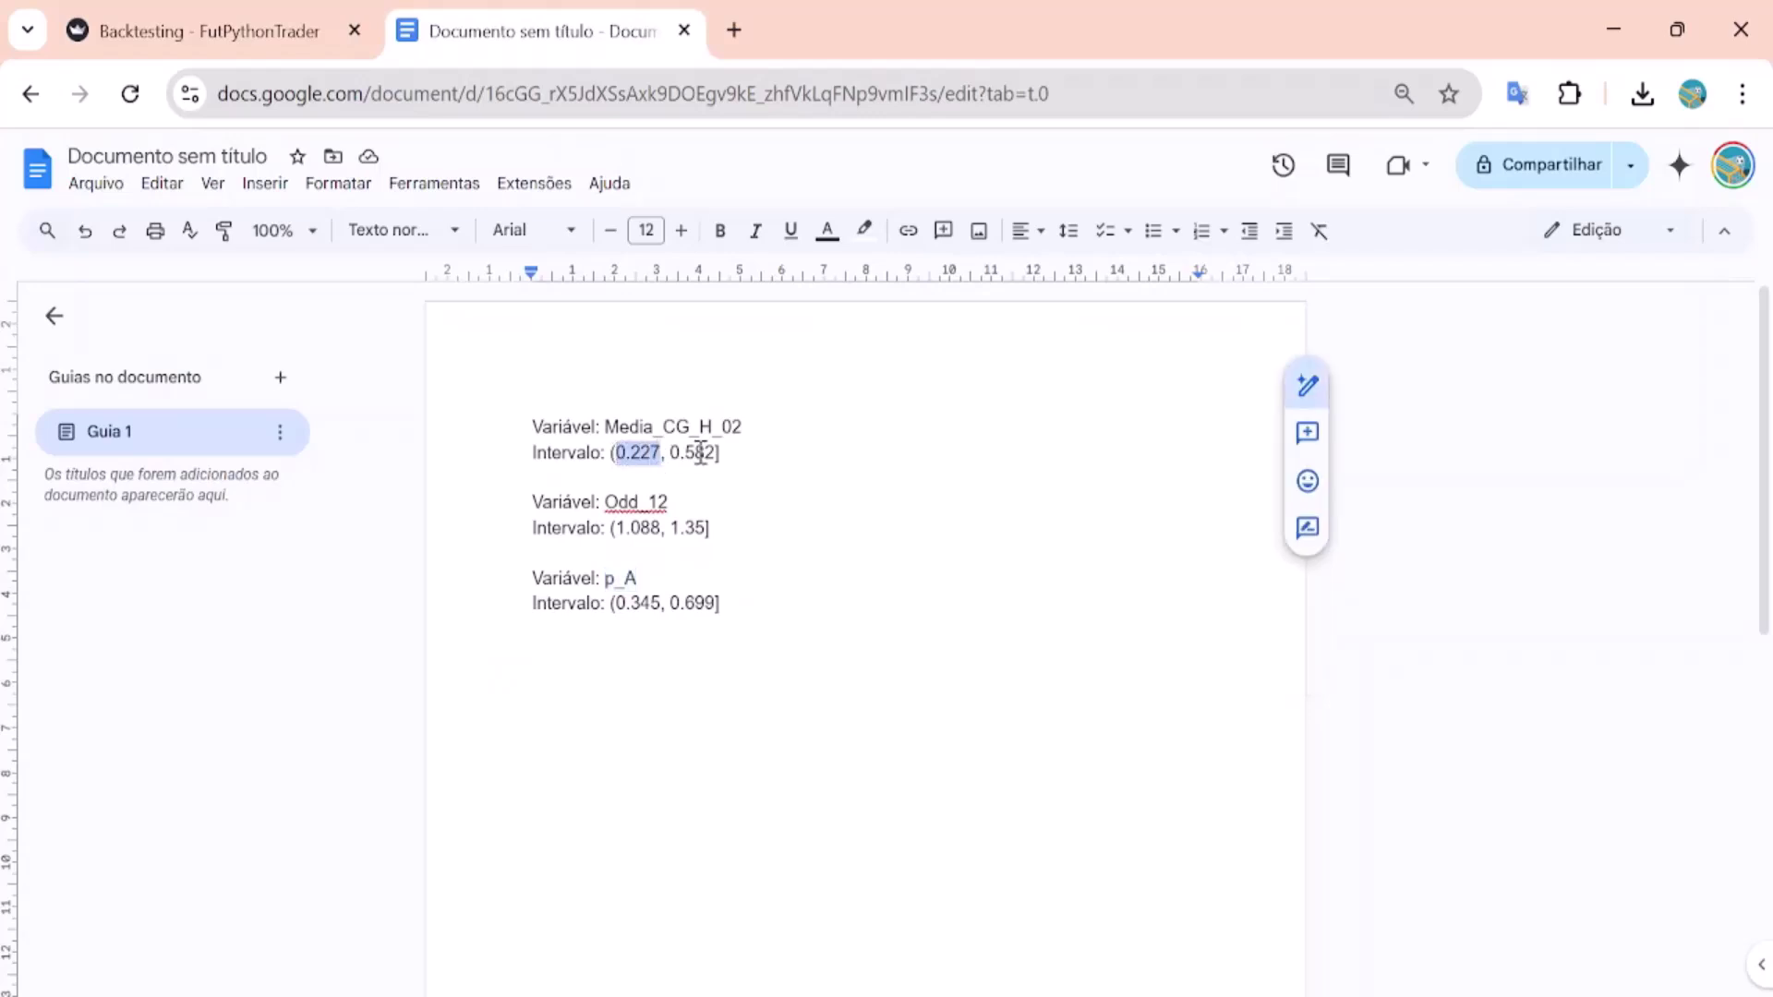
pyautogui.click(252, 14)
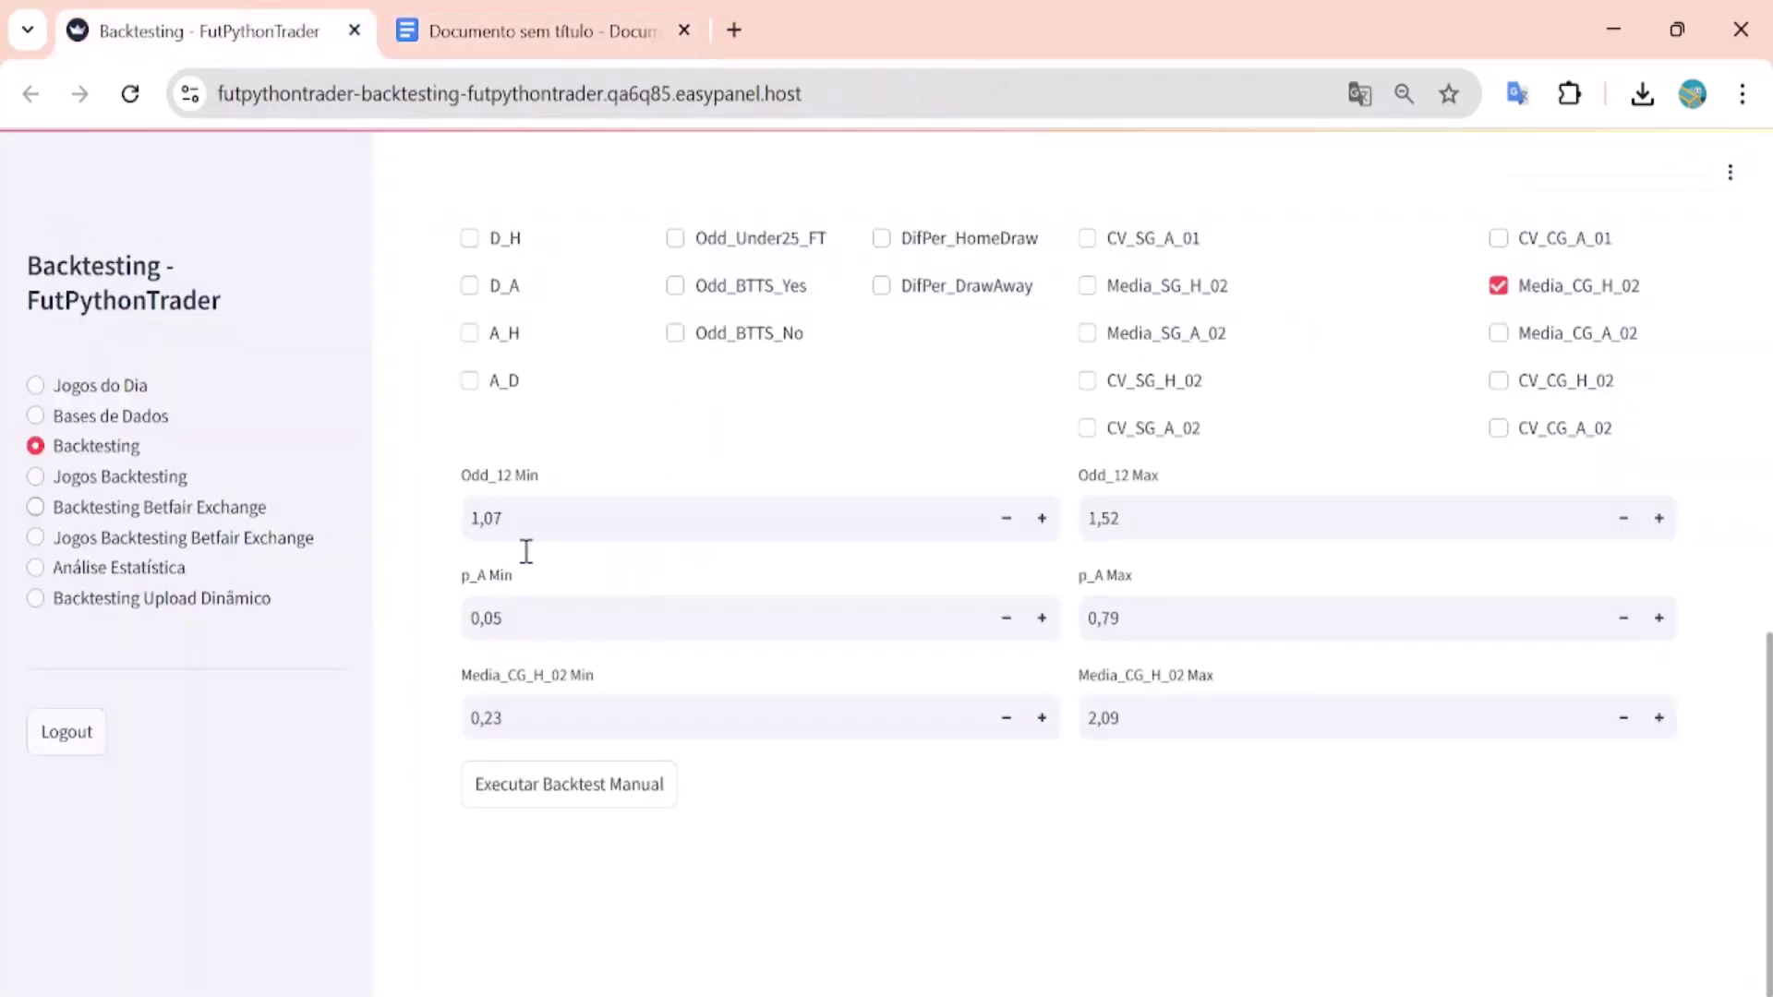
pyautogui.hotkey('ctrl', 'Tab')
pyautogui.moveTo(667, 459); pyautogui.dragTo(717, 458)
pyautogui.hotkey('ctrl', 'Tab')
pyautogui.hotkey('ctrl', 'v')
pyautogui.press('Return')
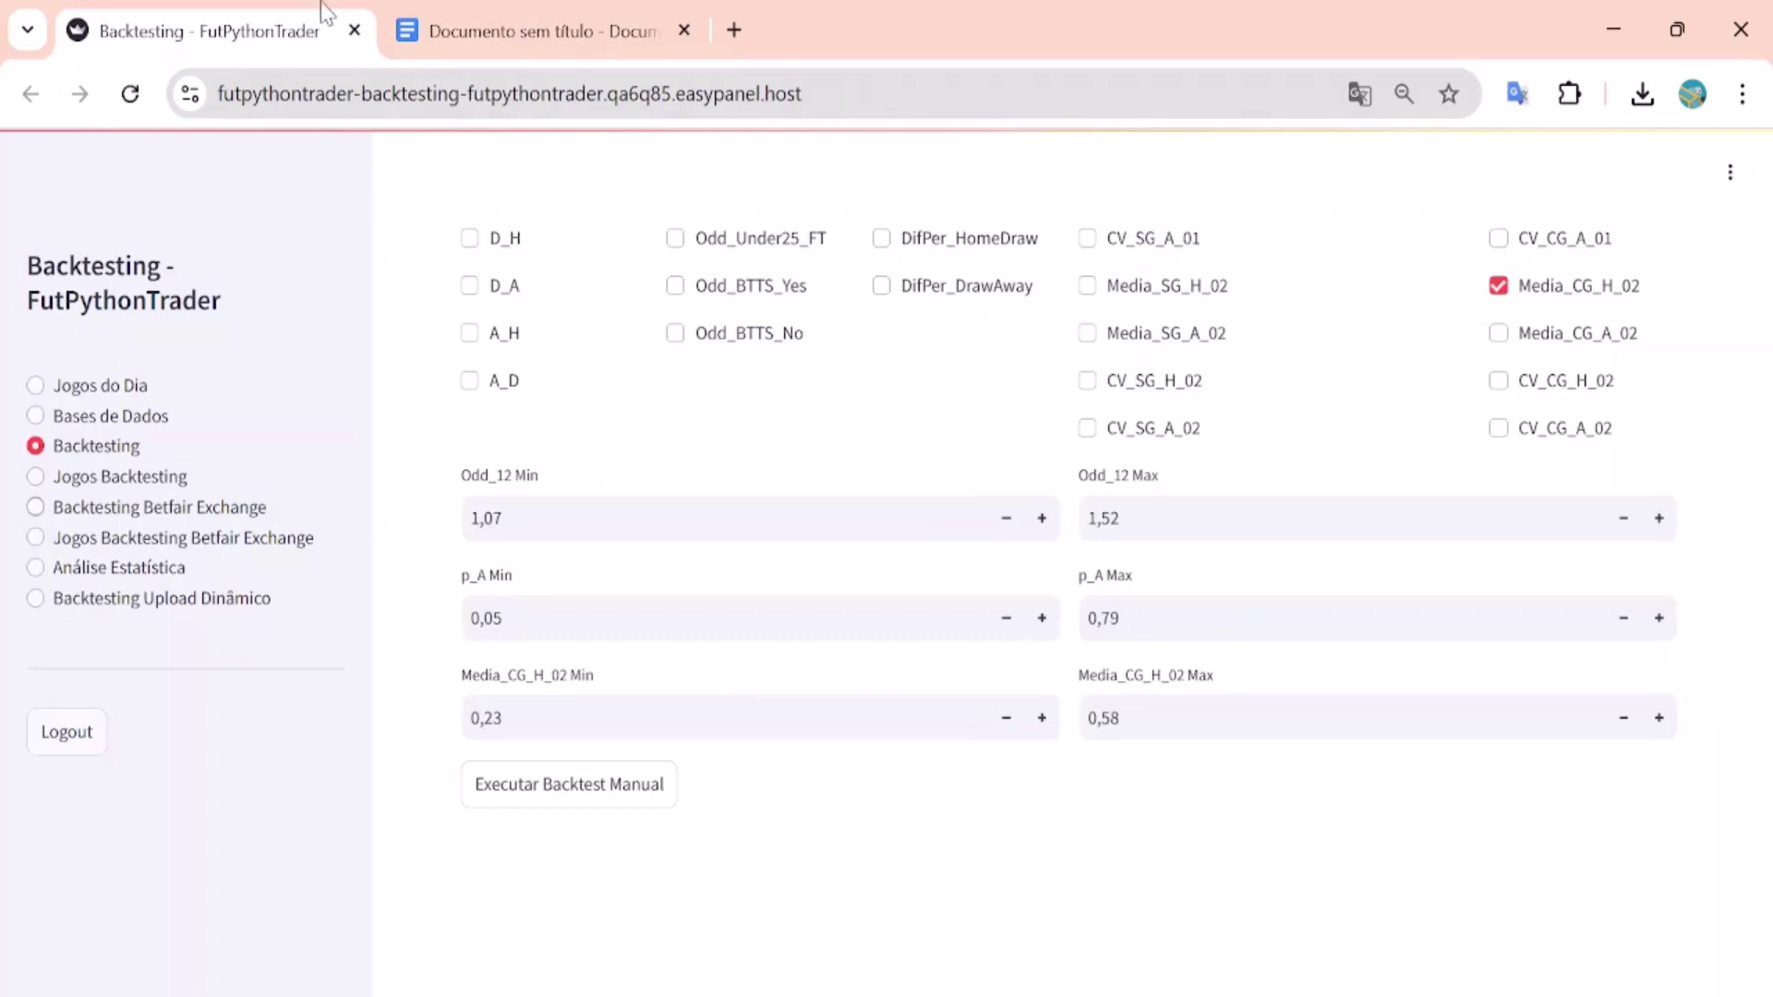
# Step: Set the Odd_12 range to a minimum of 1.088 and a maximum of 1.35, copied from the notes document
pyautogui.click(480, 28)
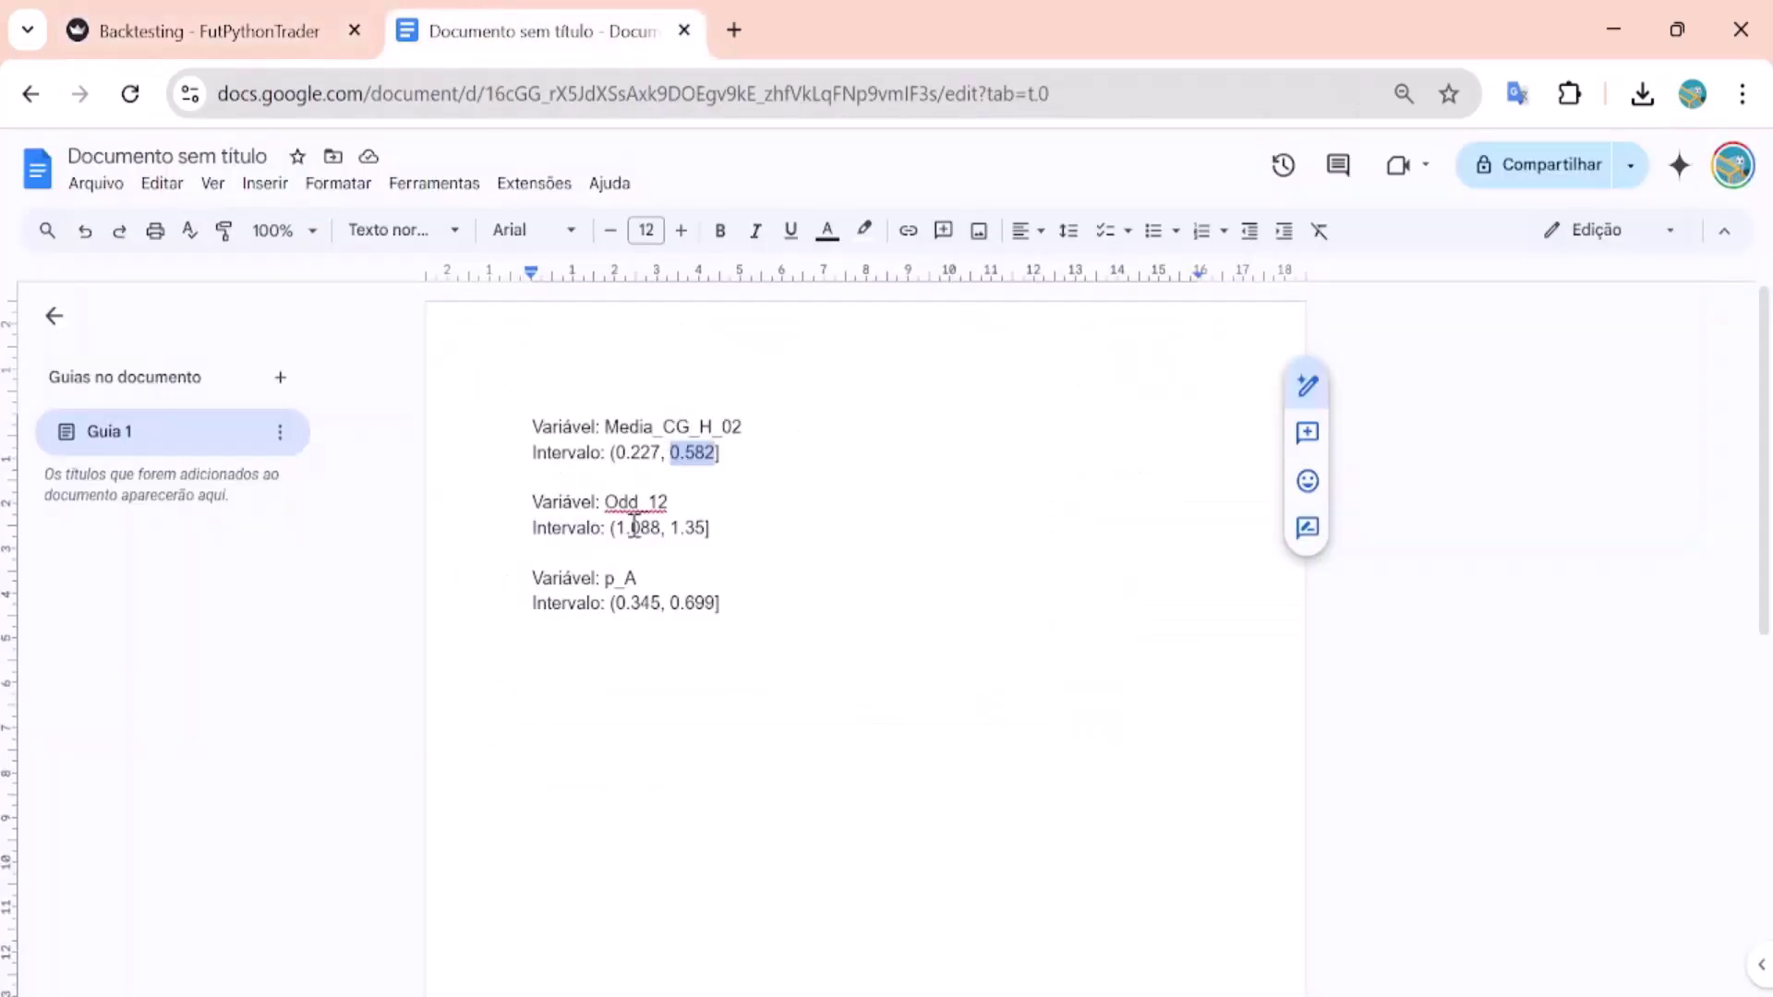
pyautogui.moveTo(614, 533); pyautogui.dragTo(662, 530)
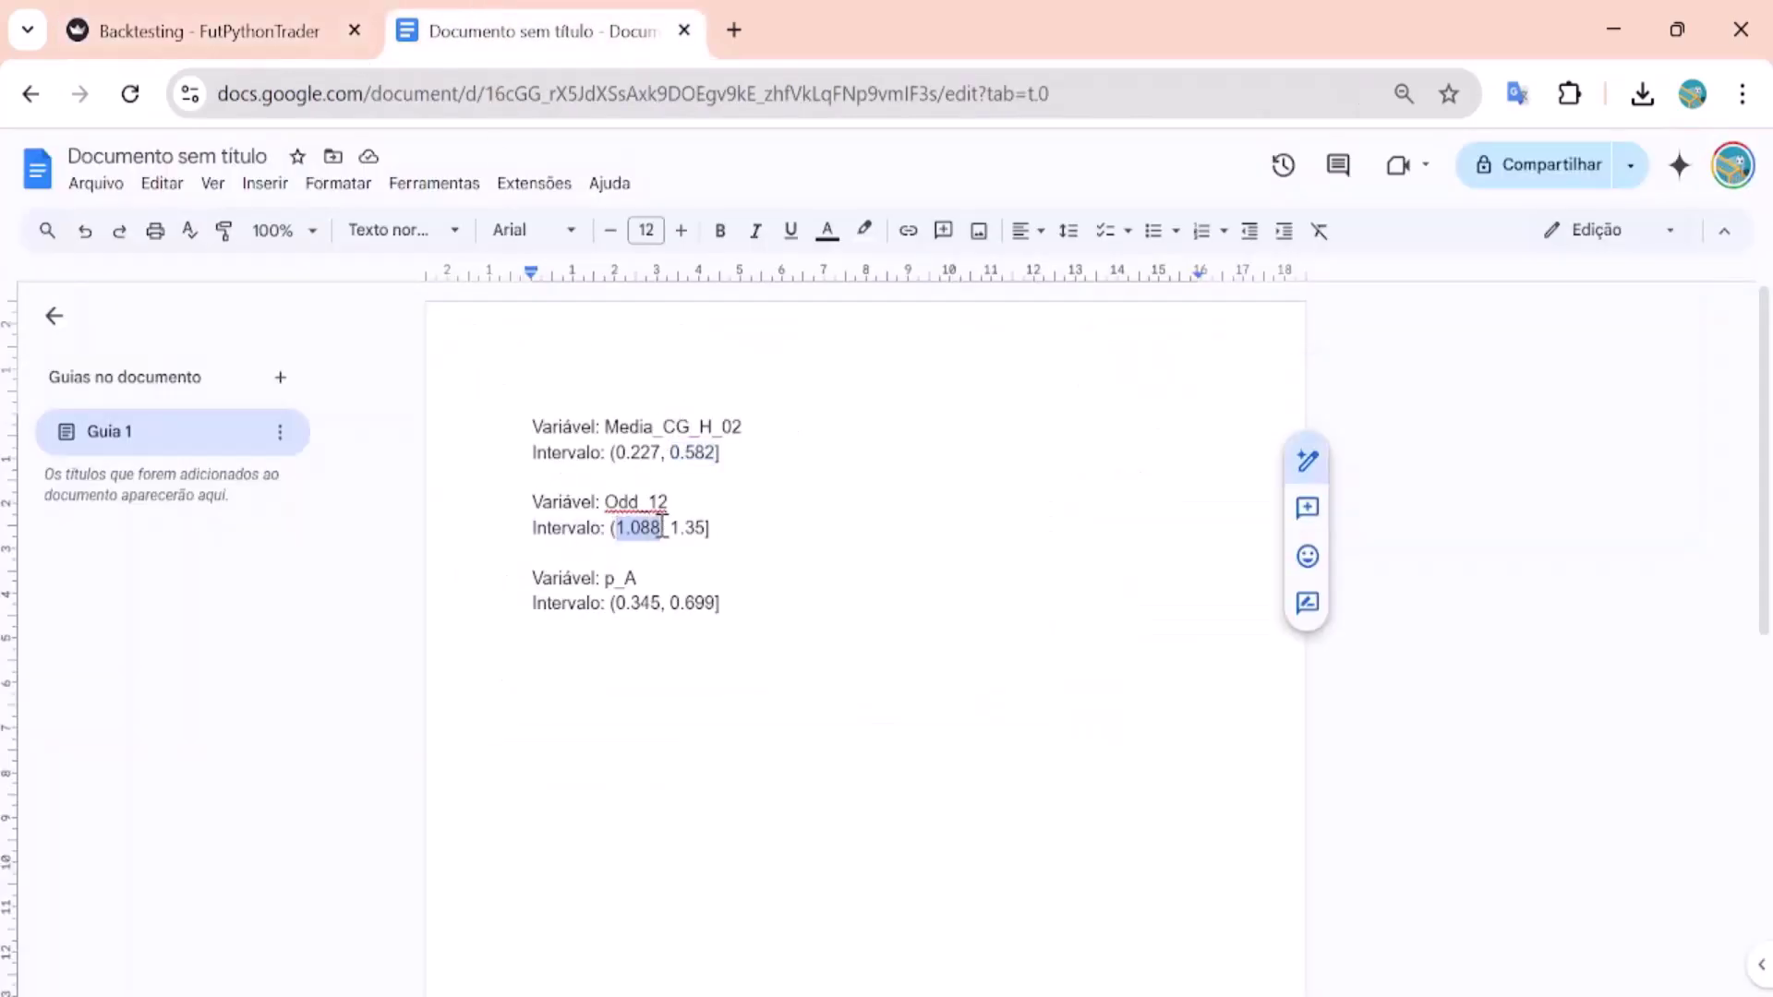
pyautogui.hotkey('ctrl', 'Tab')
pyautogui.tripleClick(570, 519)
pyautogui.hotkey('ctrl', 'v')
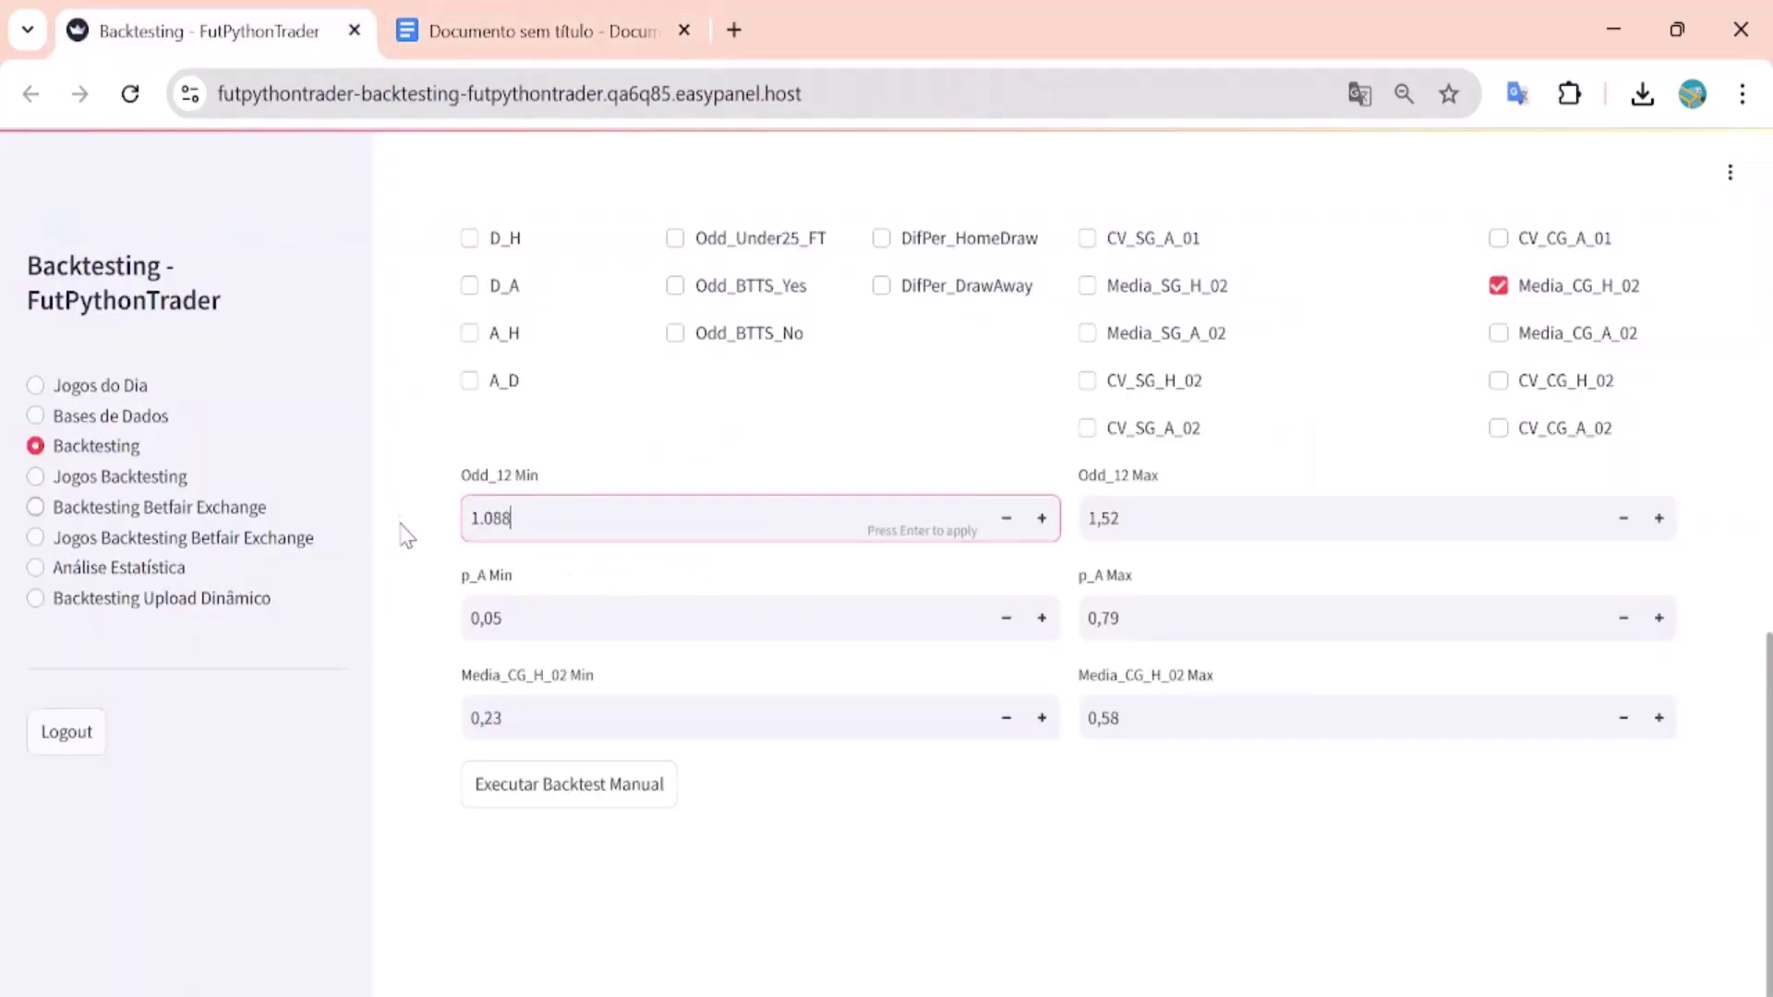
pyautogui.press('Tab')
pyautogui.hotkey('ctrl', 'Tab')
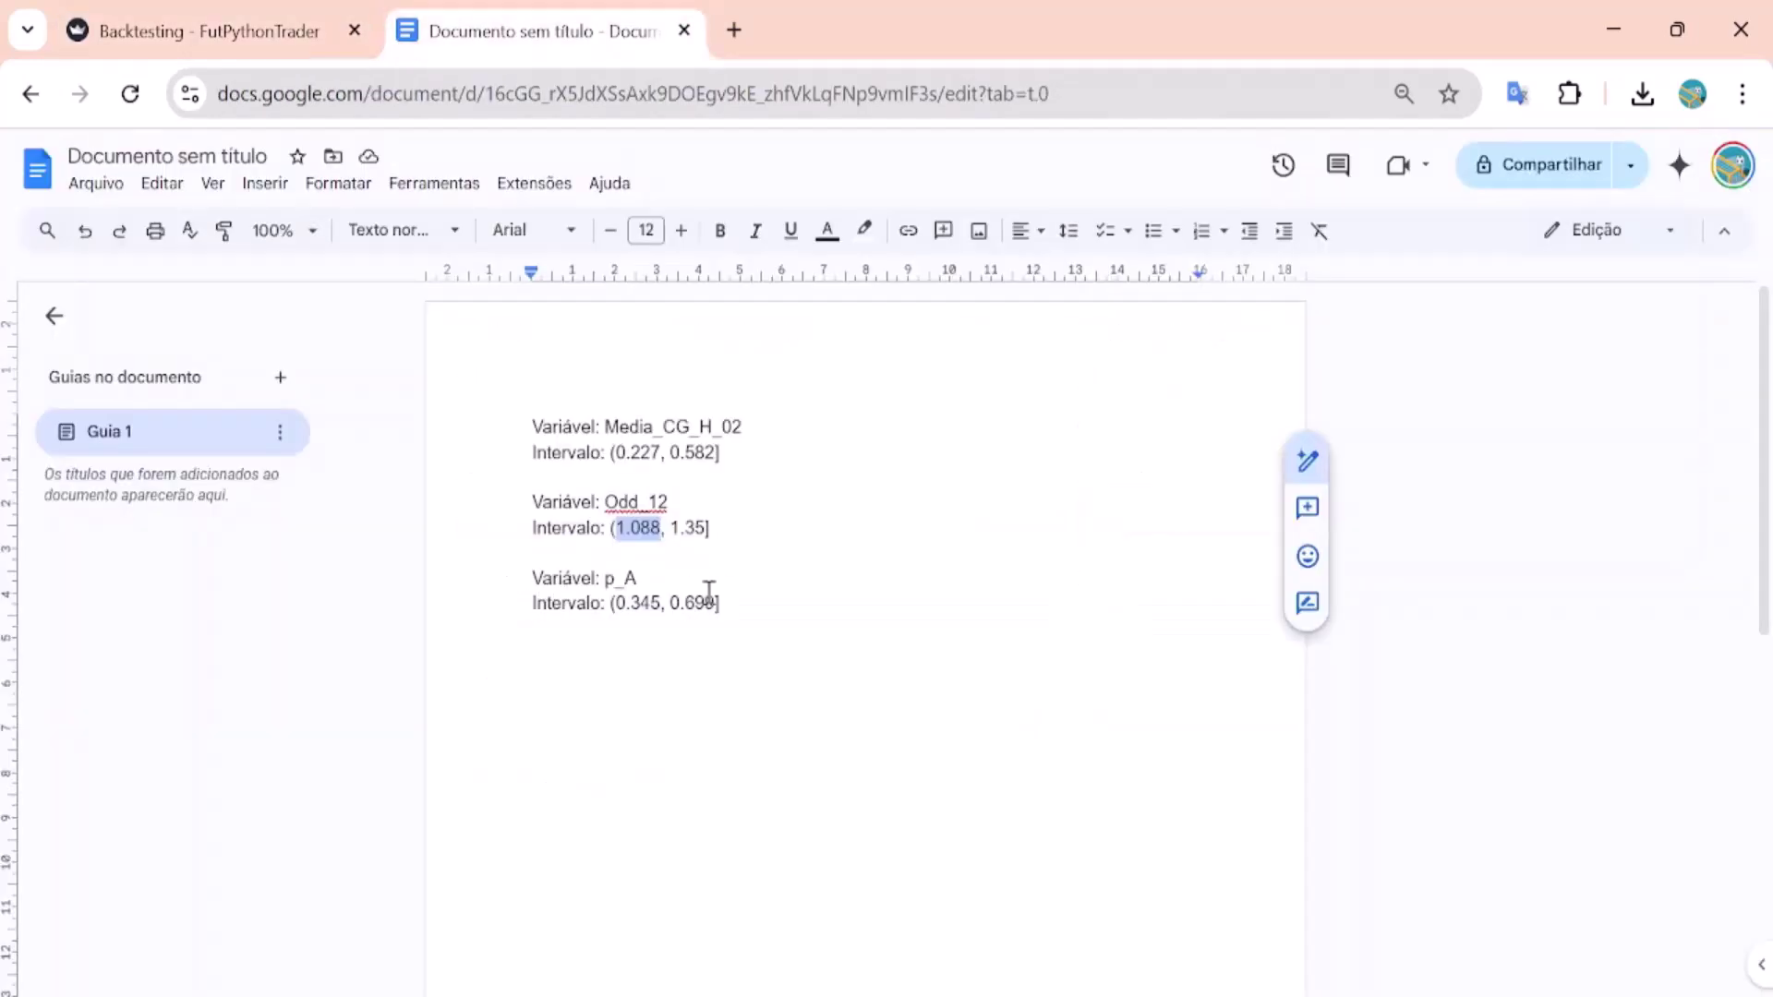
pyautogui.moveTo(674, 528); pyautogui.dragTo(706, 533)
pyautogui.hotkey('ctrl', 'shift', 'Tab')
# Step: Set the p_A minimum to the noted 0.345 and its maximum to 0,70
pyautogui.hotkey('ctrl', 'Tab')
pyautogui.moveTo(617, 602); pyautogui.dragTo(655, 602)
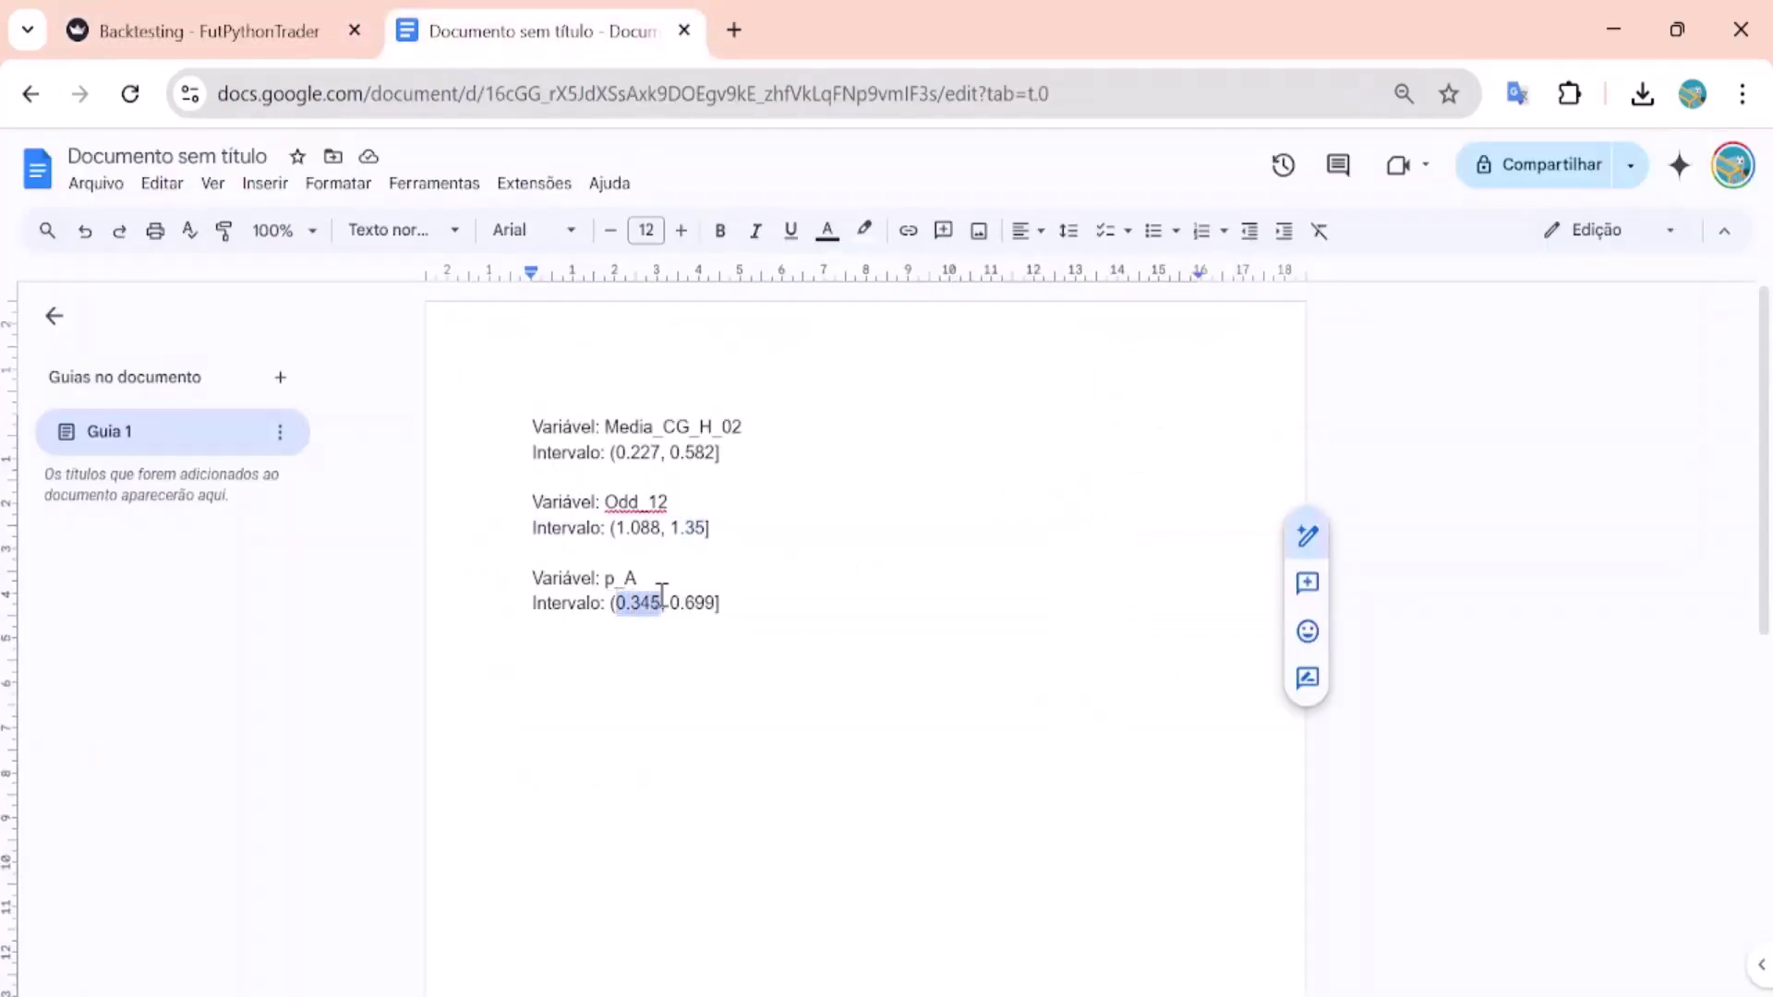
pyautogui.click(254, 18)
pyautogui.press('Tab')
pyautogui.hotkey('ctrl', 'v')
pyautogui.press('Tab')
pyautogui.hotkey('ctrl', 'Tab')
pyautogui.click(671, 604)
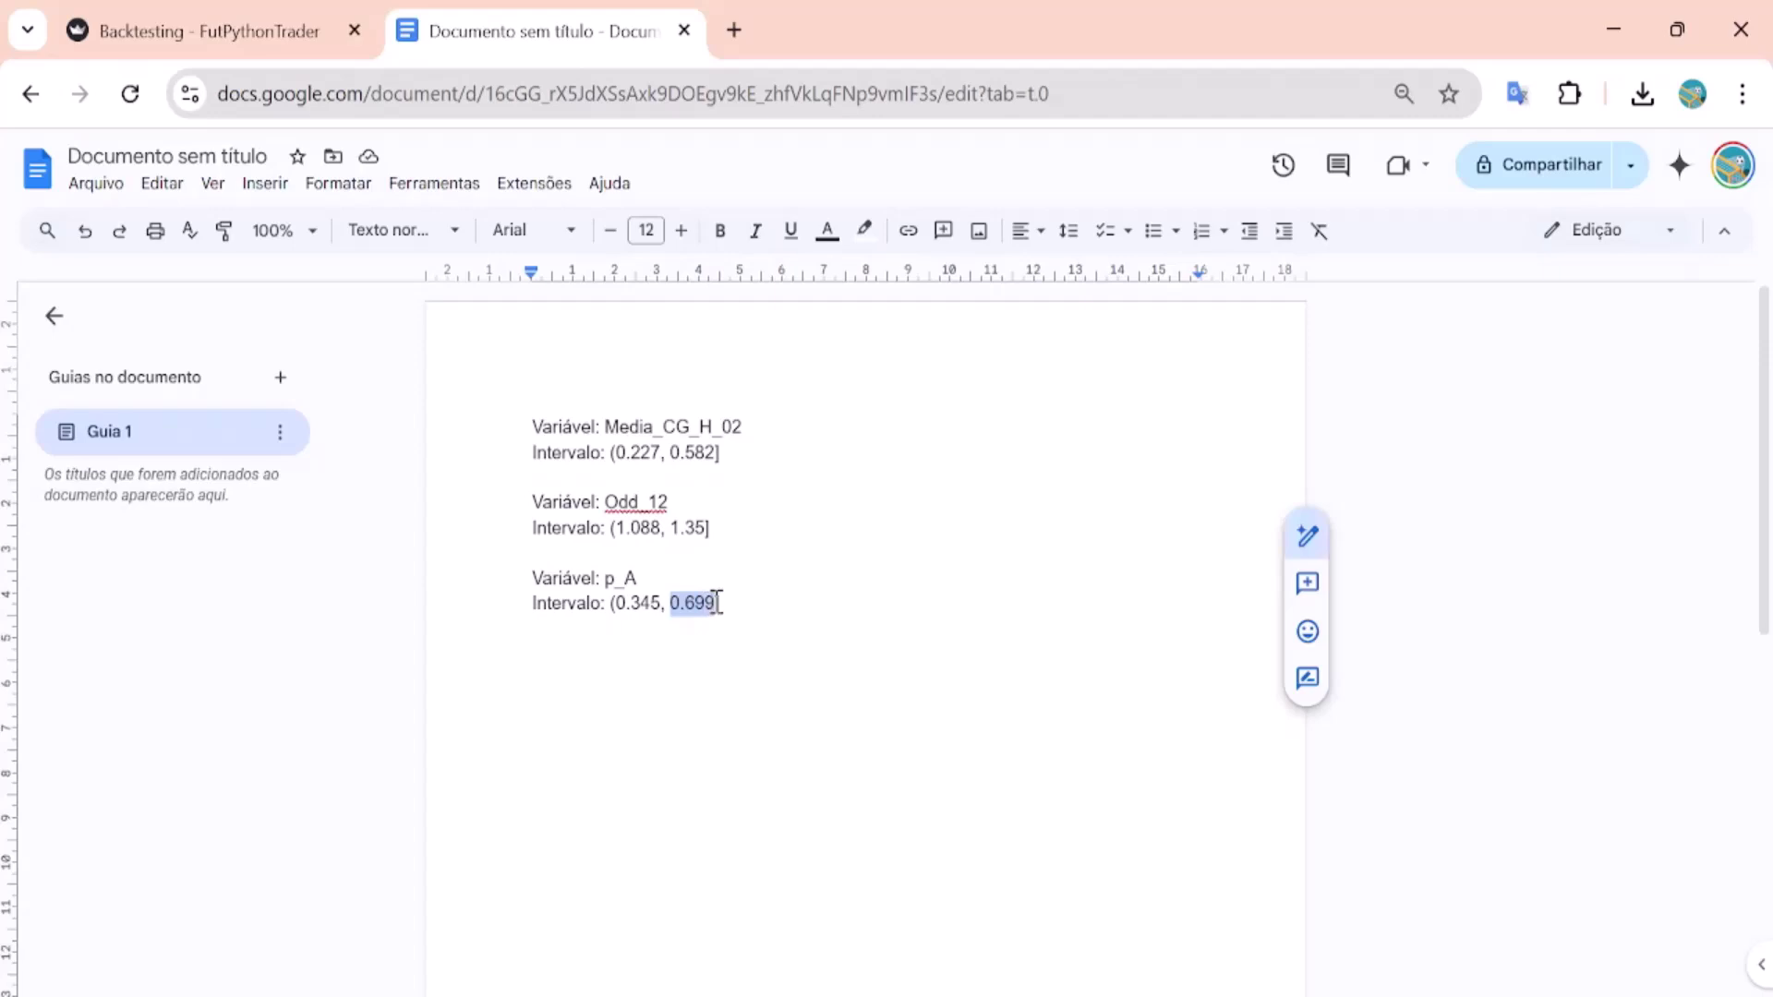
pyautogui.click(190, 27)
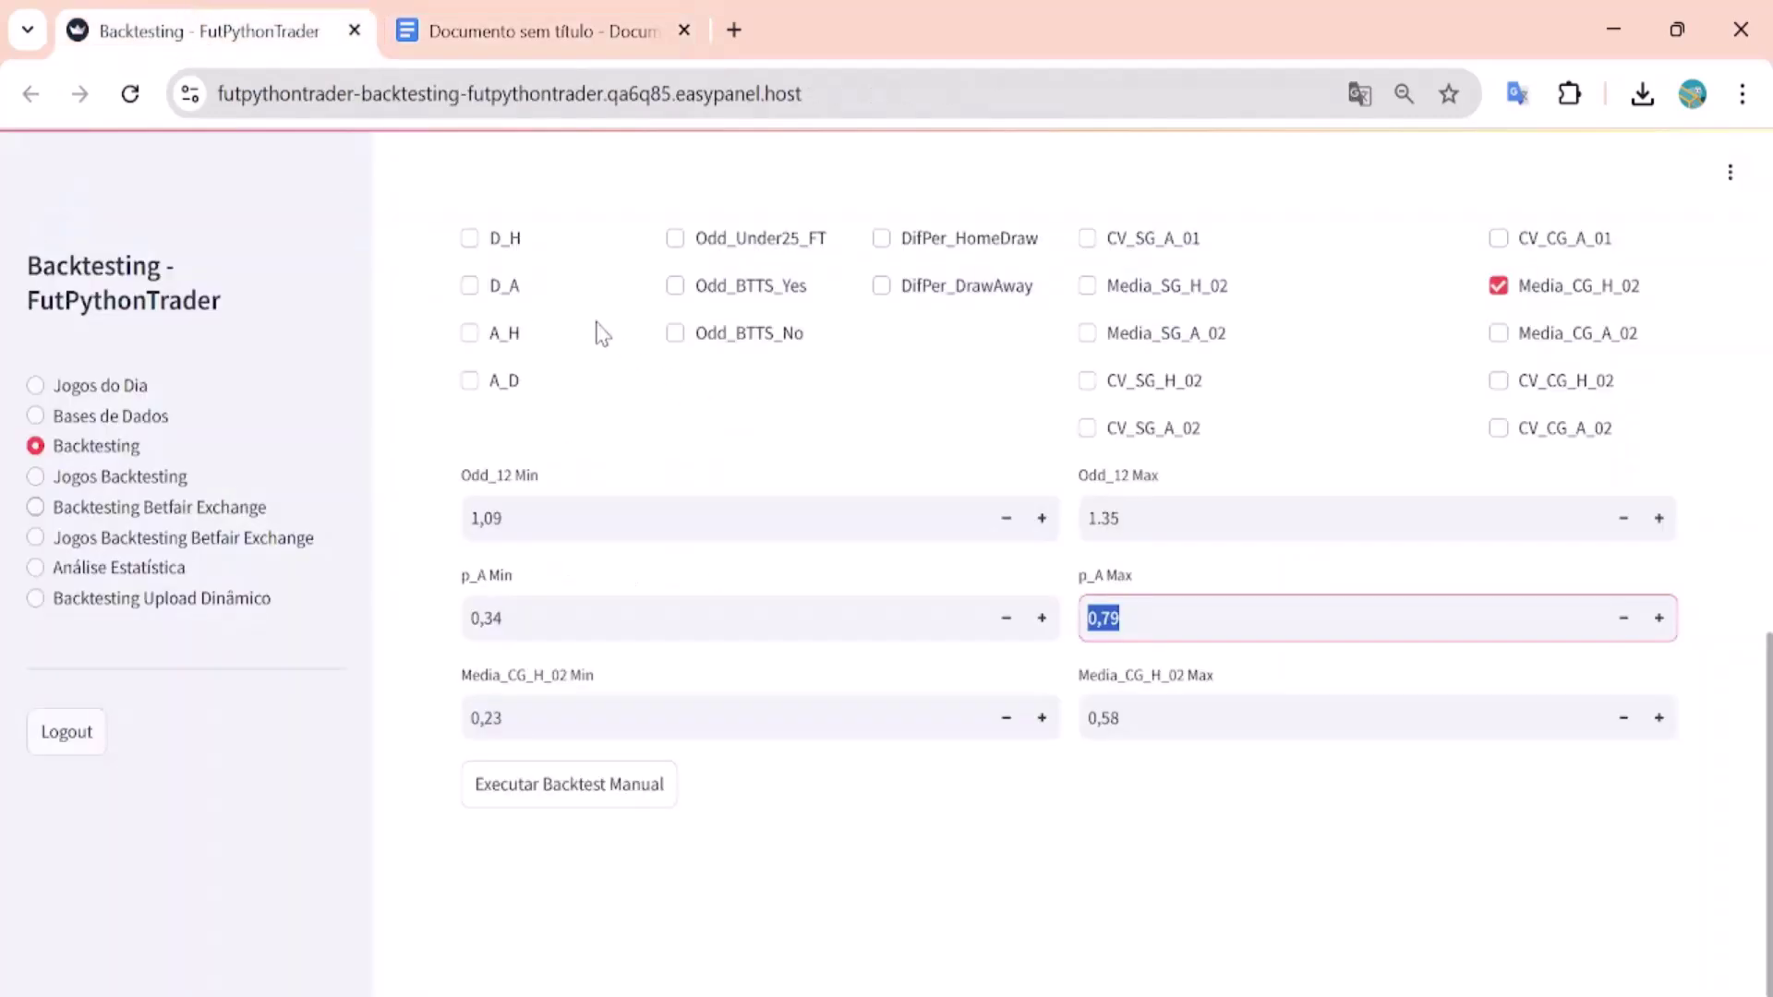
pyautogui.write('0,70')
pyautogui.click(981, 828)
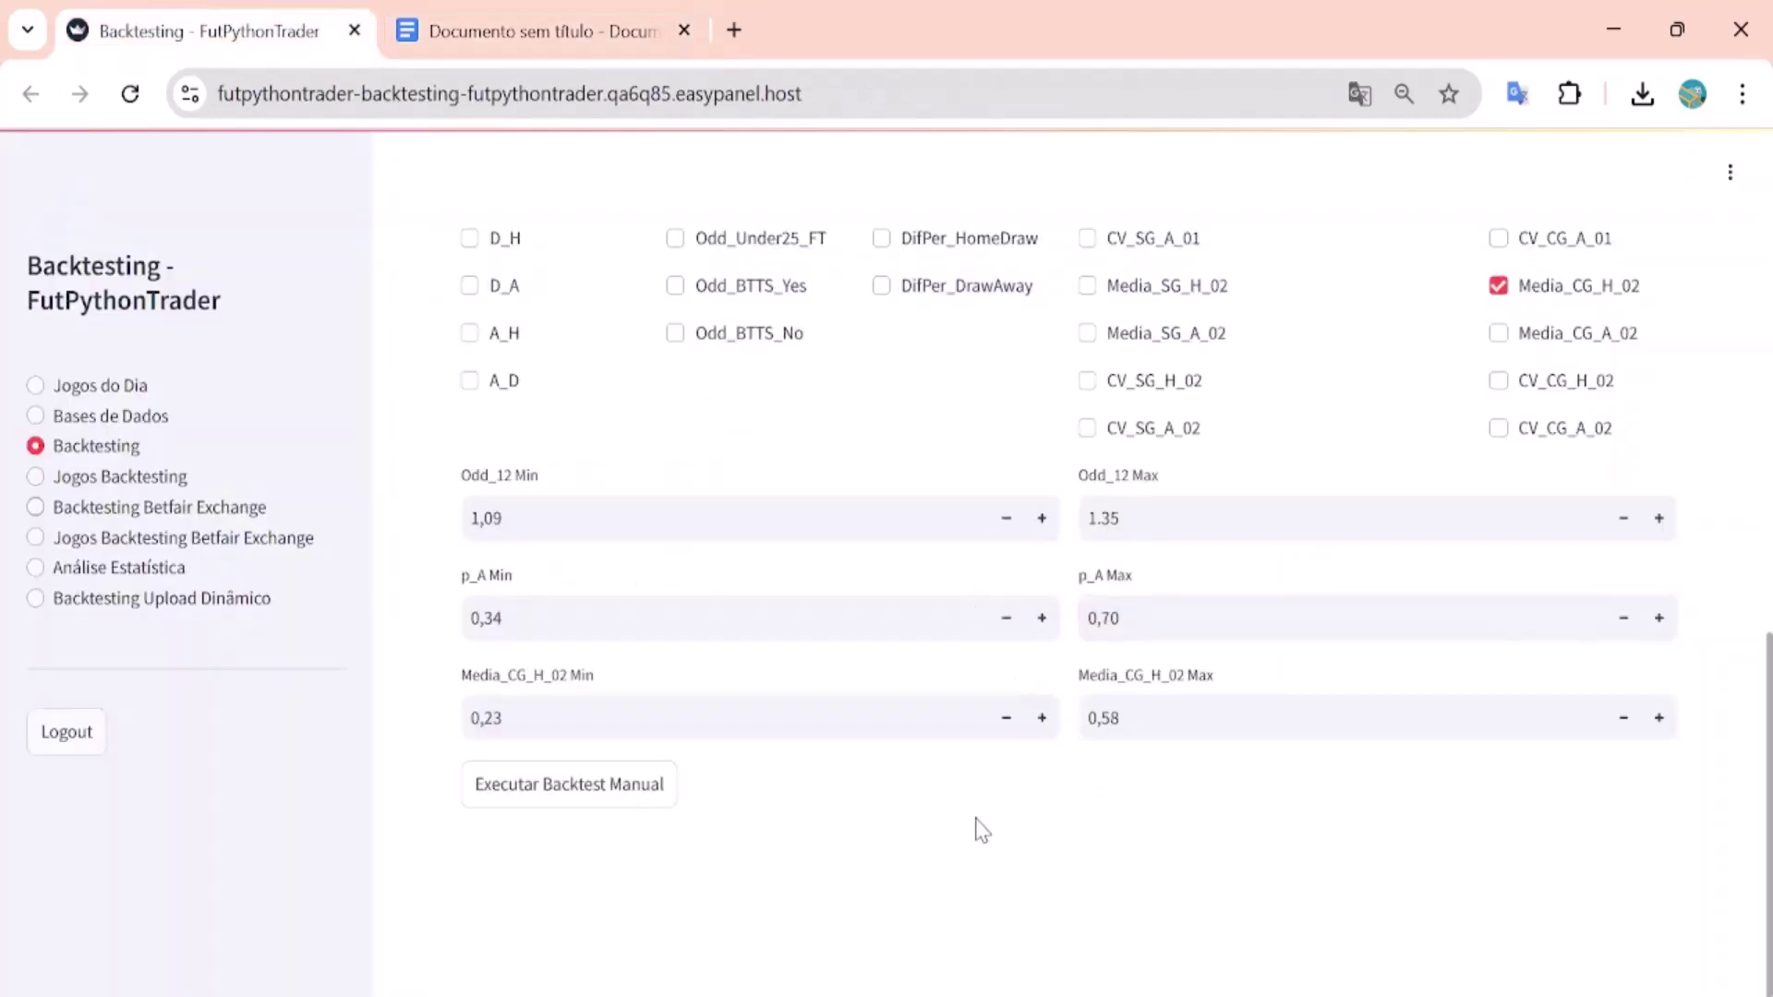
# Step: Run the manual backtest, review its accumulated profit chart and ROI, and download the filters file
pyautogui.click(635, 773)
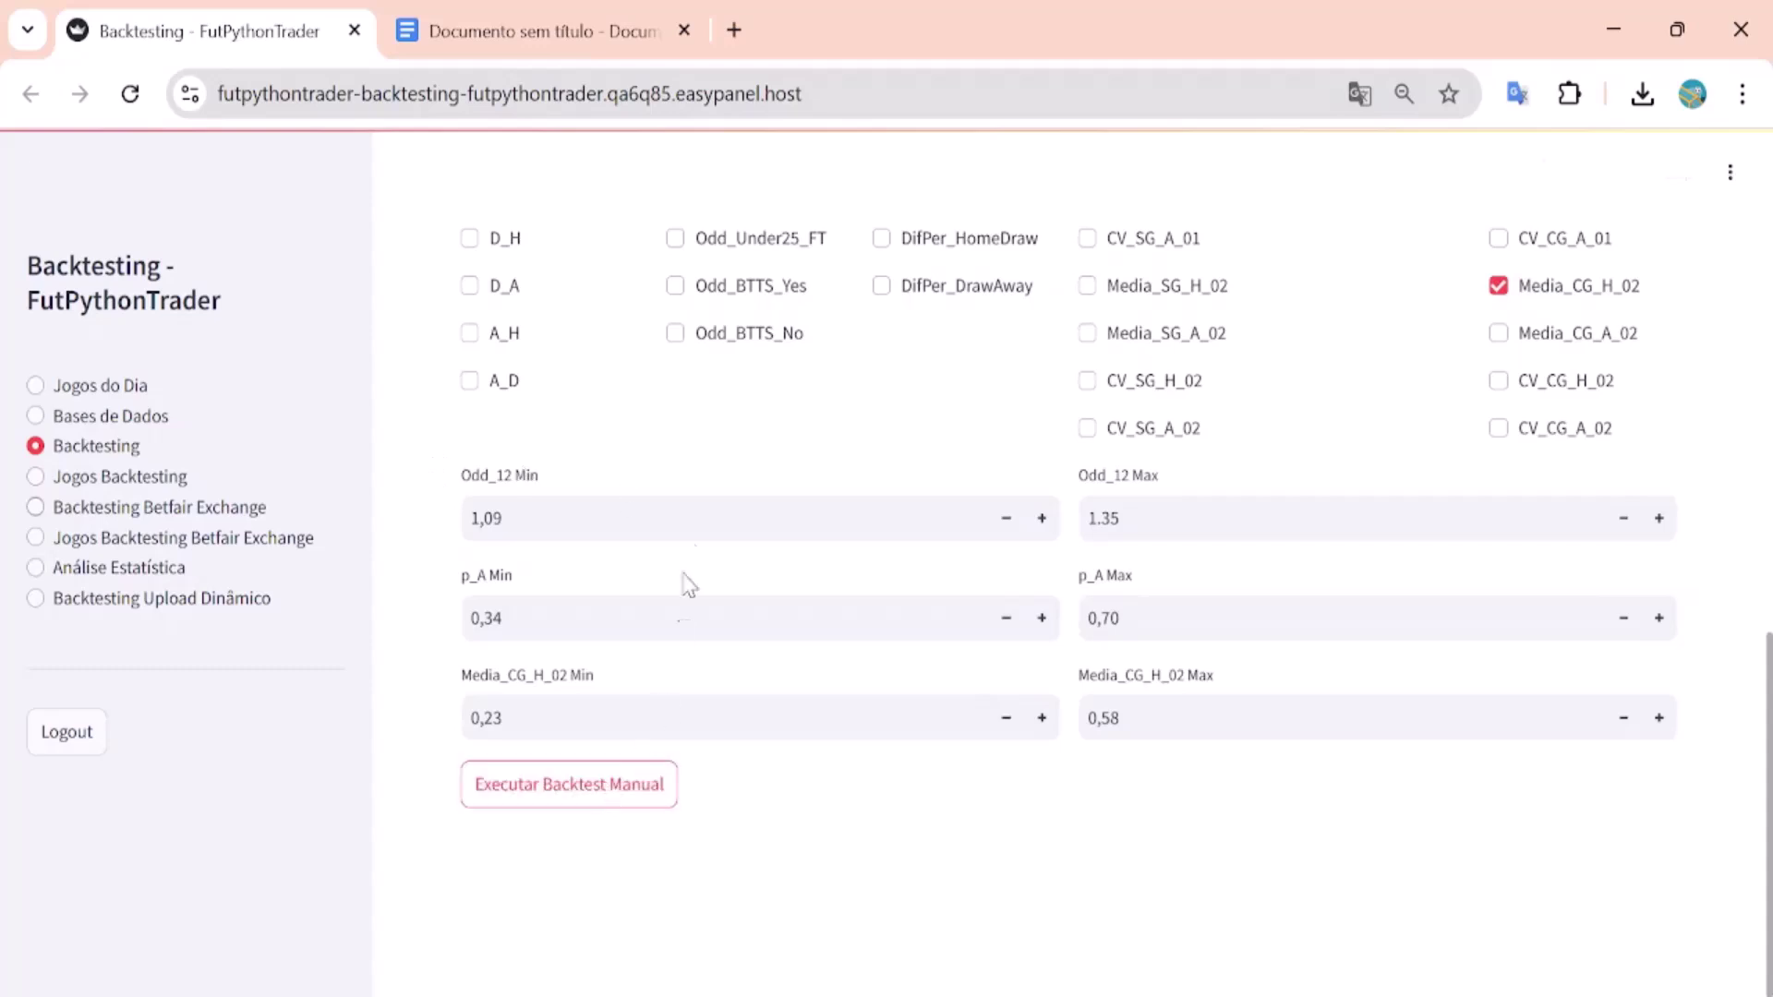
pyautogui.scroll(-5, 695, 499)
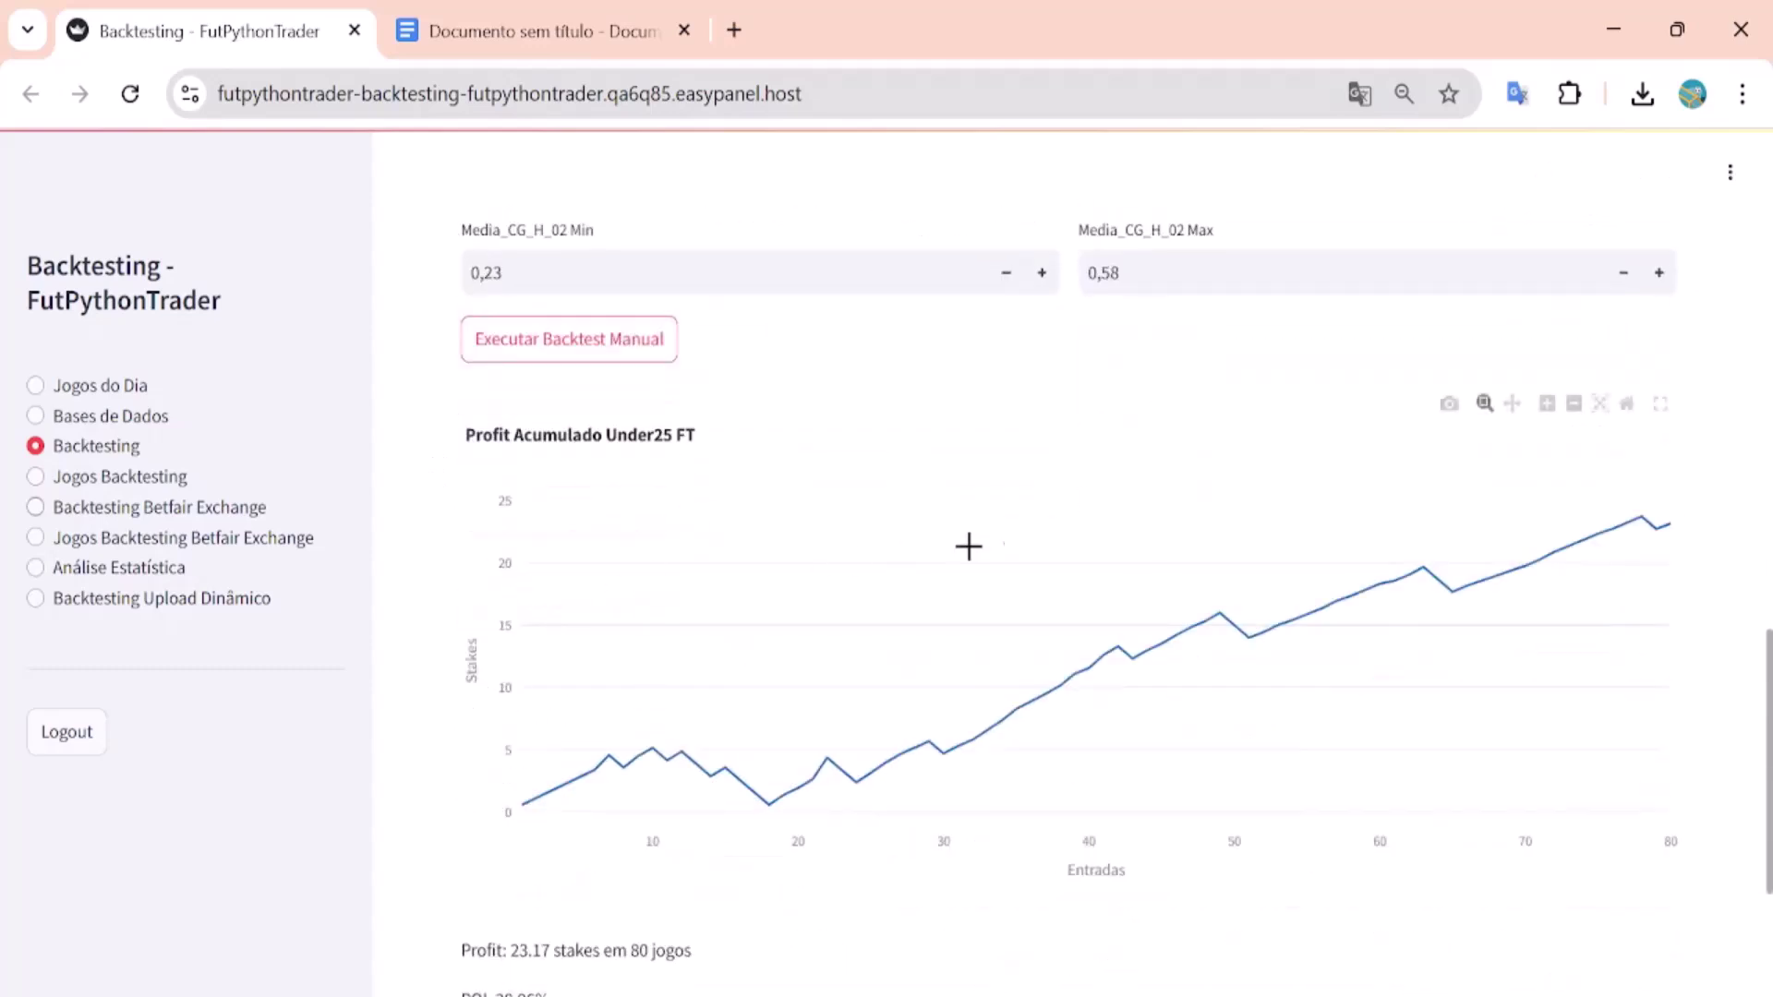
pyautogui.scroll(-4, 1323, 466)
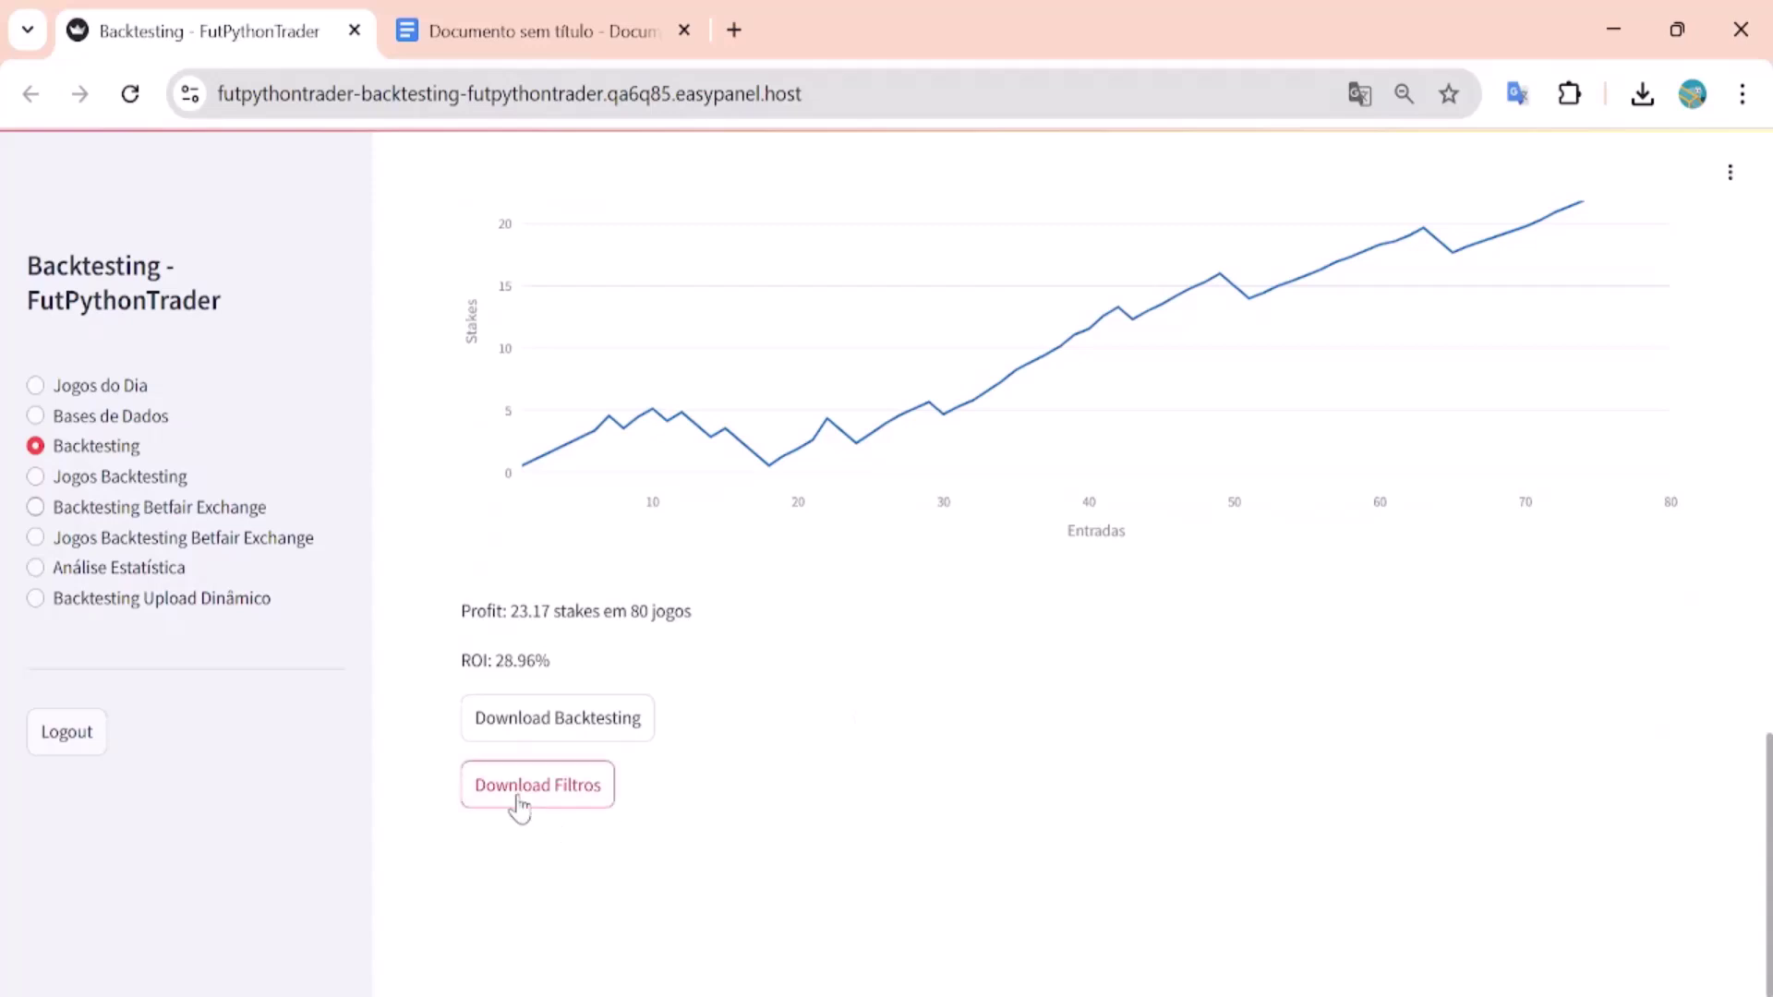
pyautogui.click(519, 787)
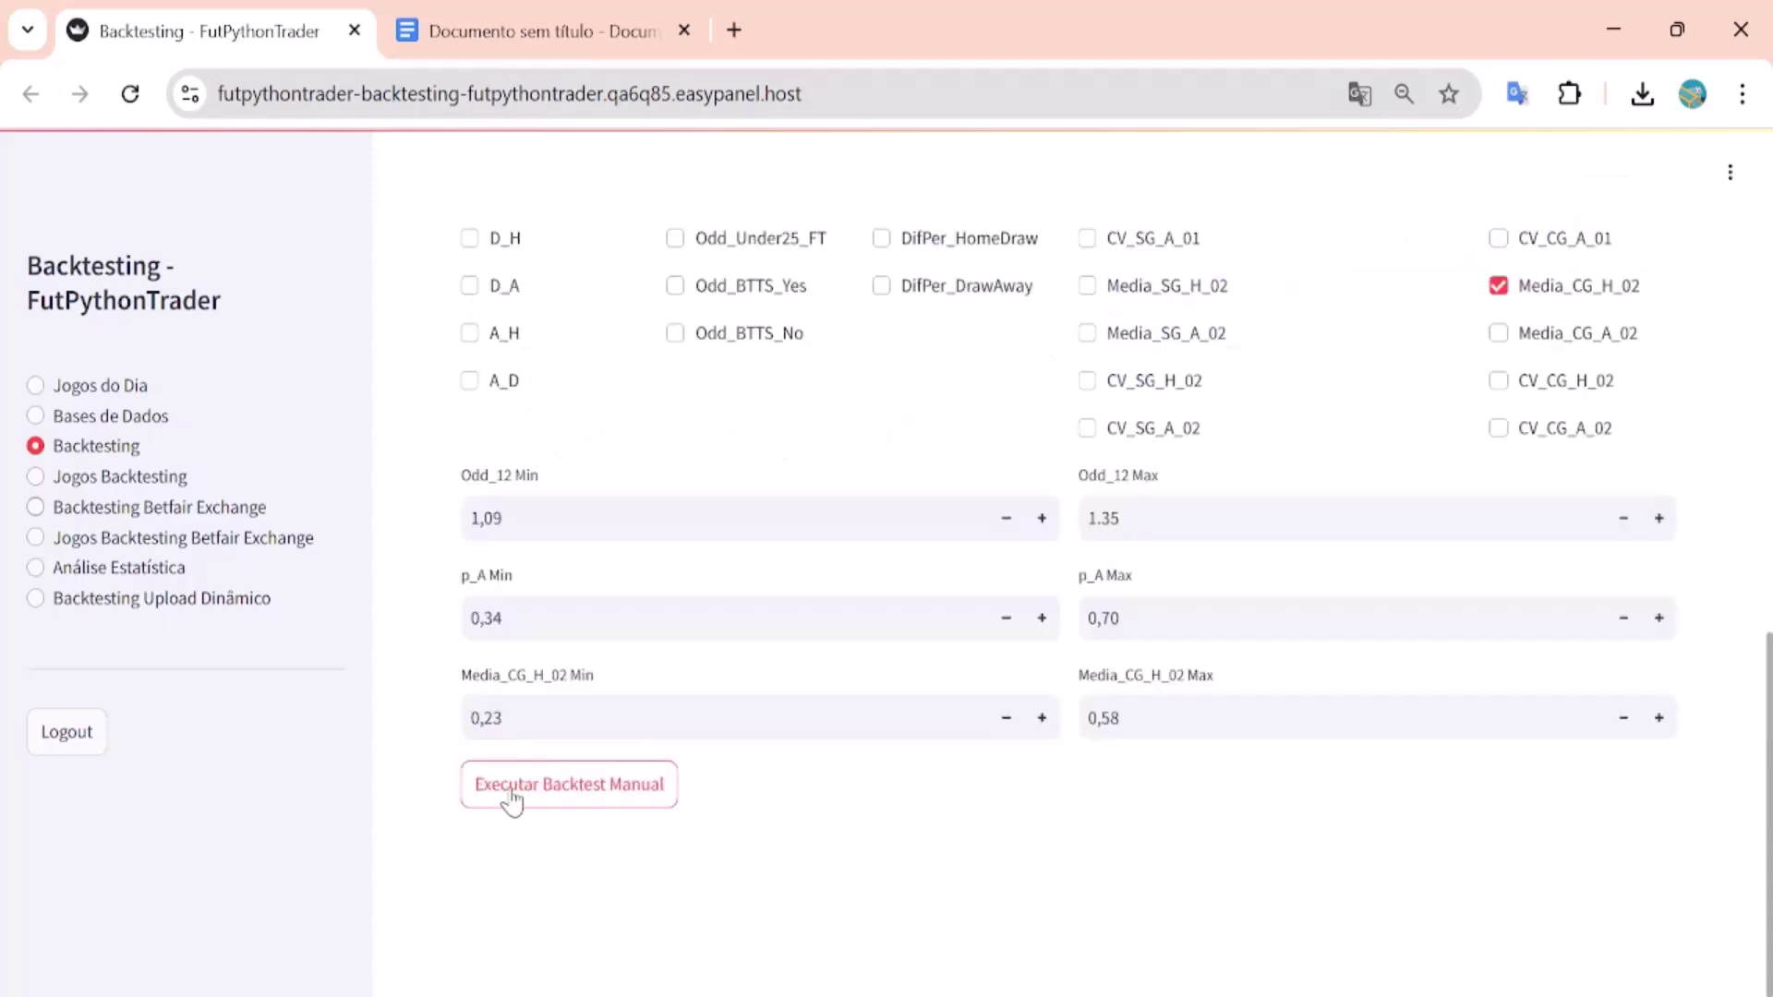
# Step: Open the Jogos Backtesting page and upload filtros (2).txt to filter the games of 2025/02/12
pyautogui.click(105, 481)
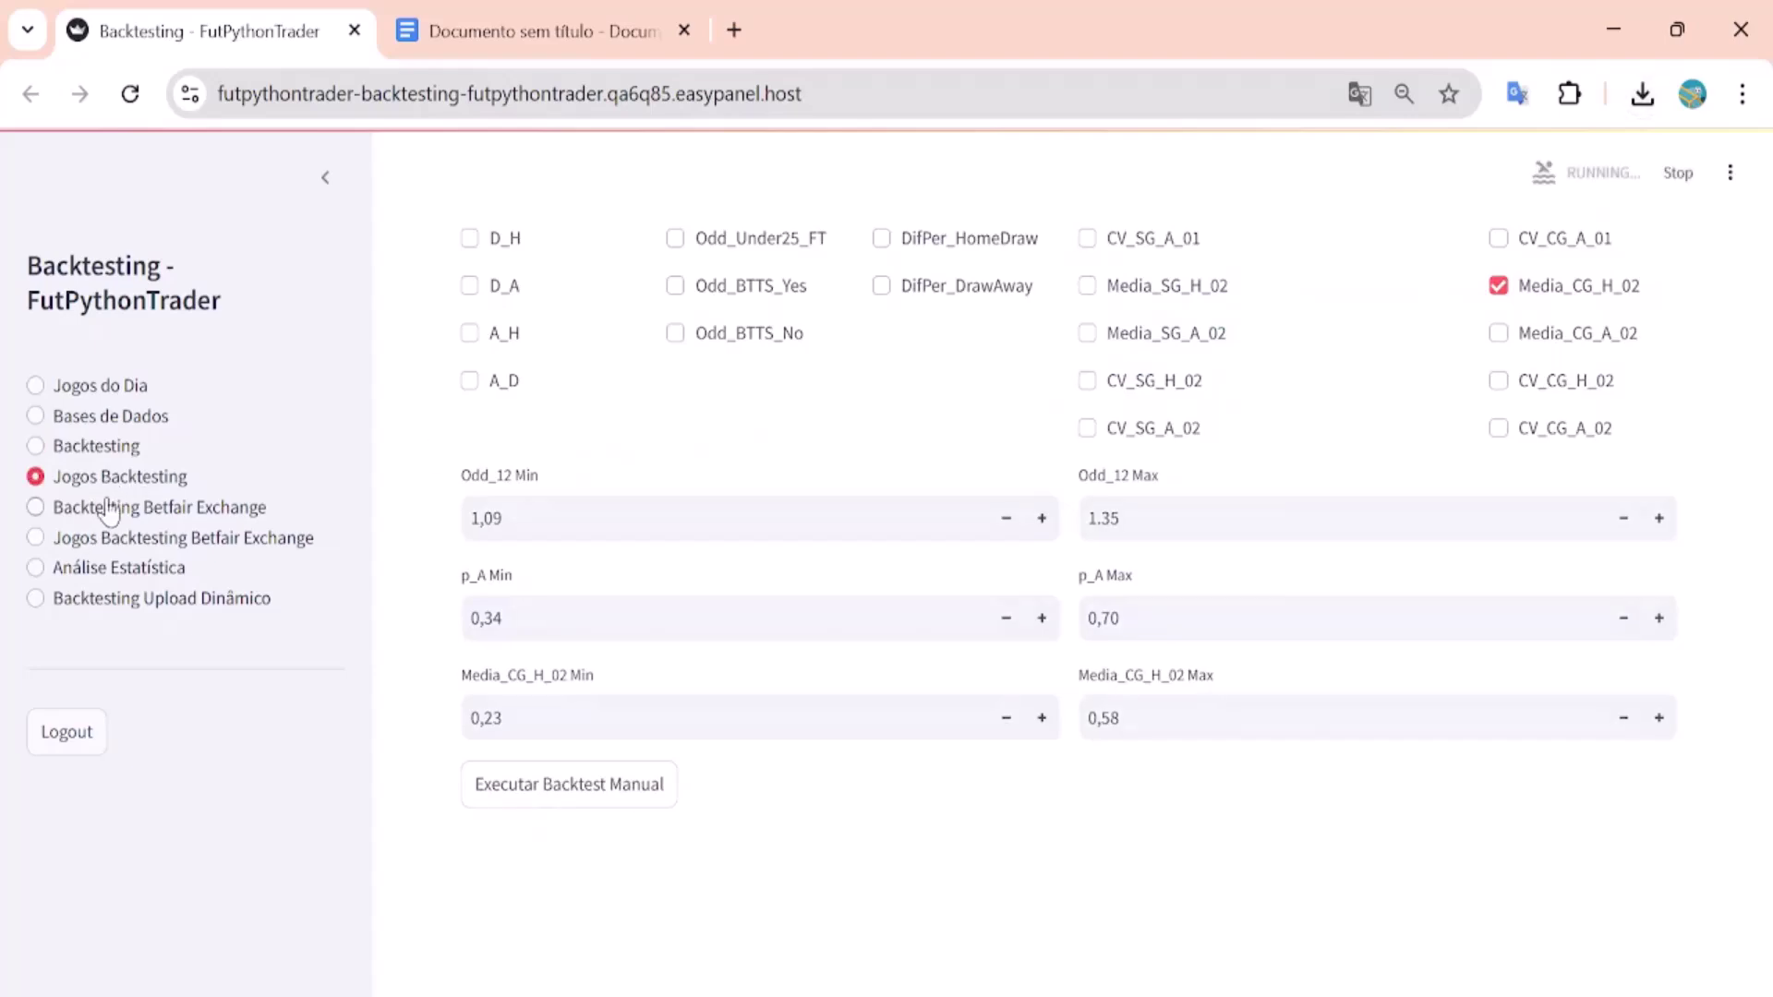
pyautogui.scroll(5, 557, 618)
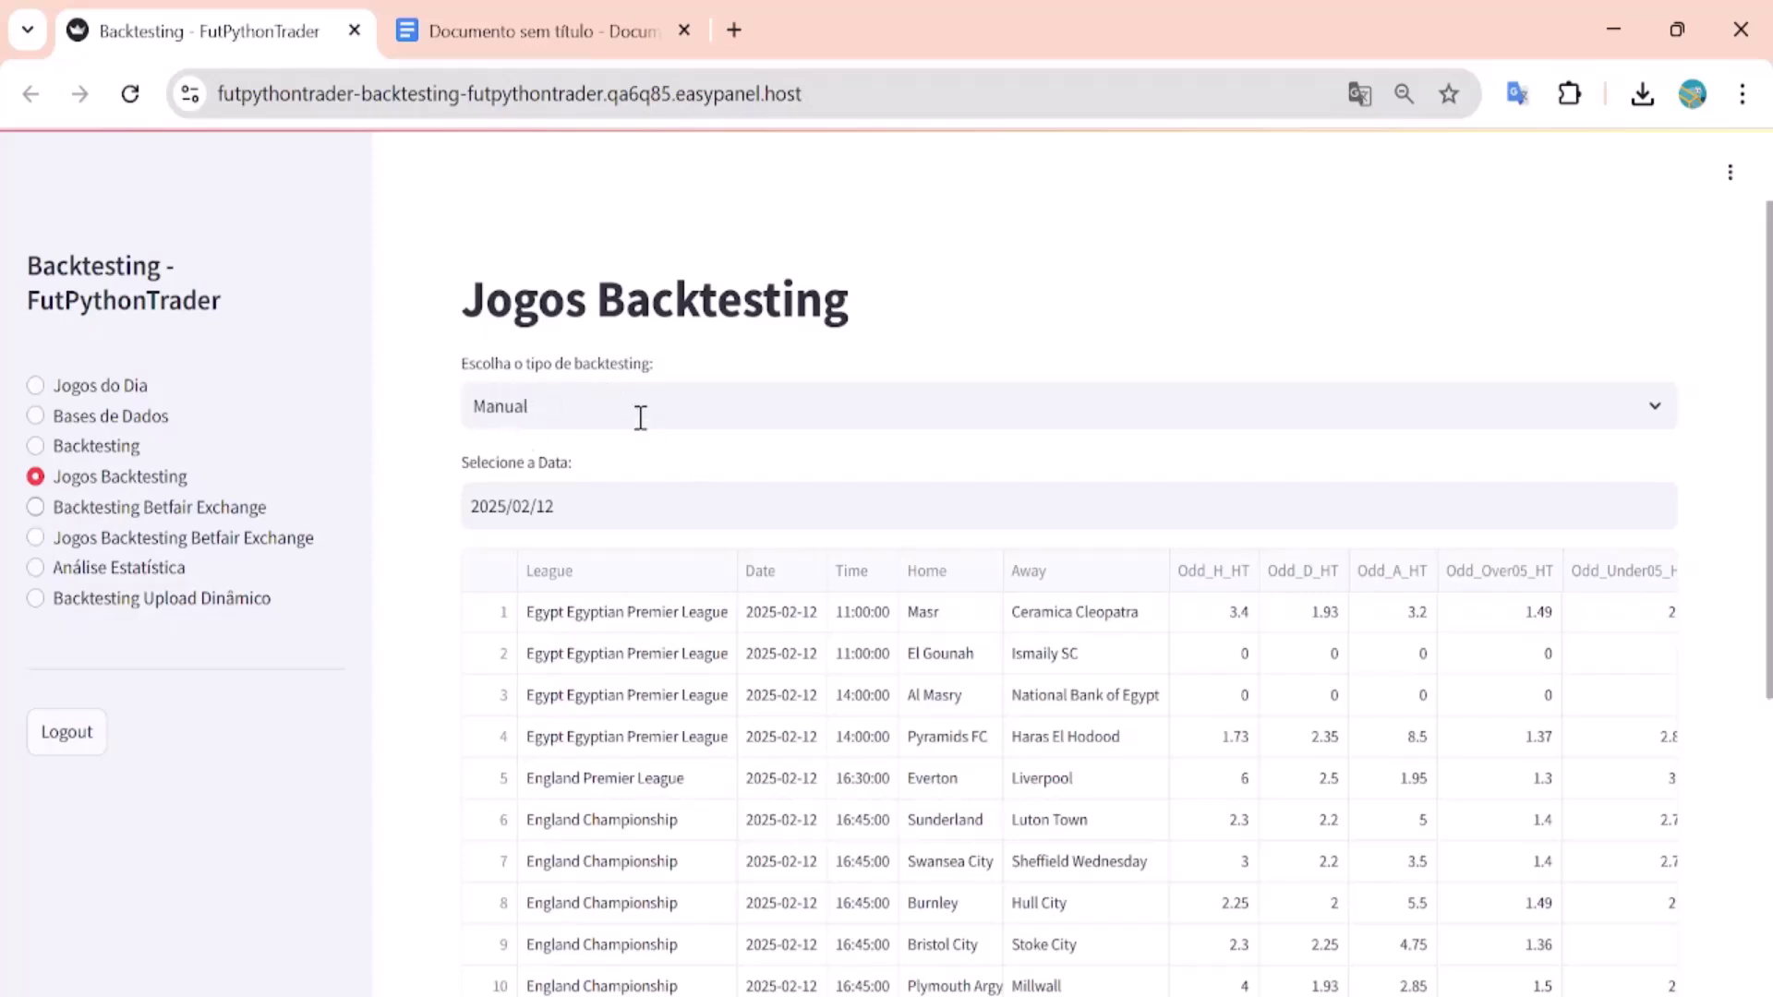
pyautogui.scroll(-8, 646, 434)
pyautogui.click(1556, 669)
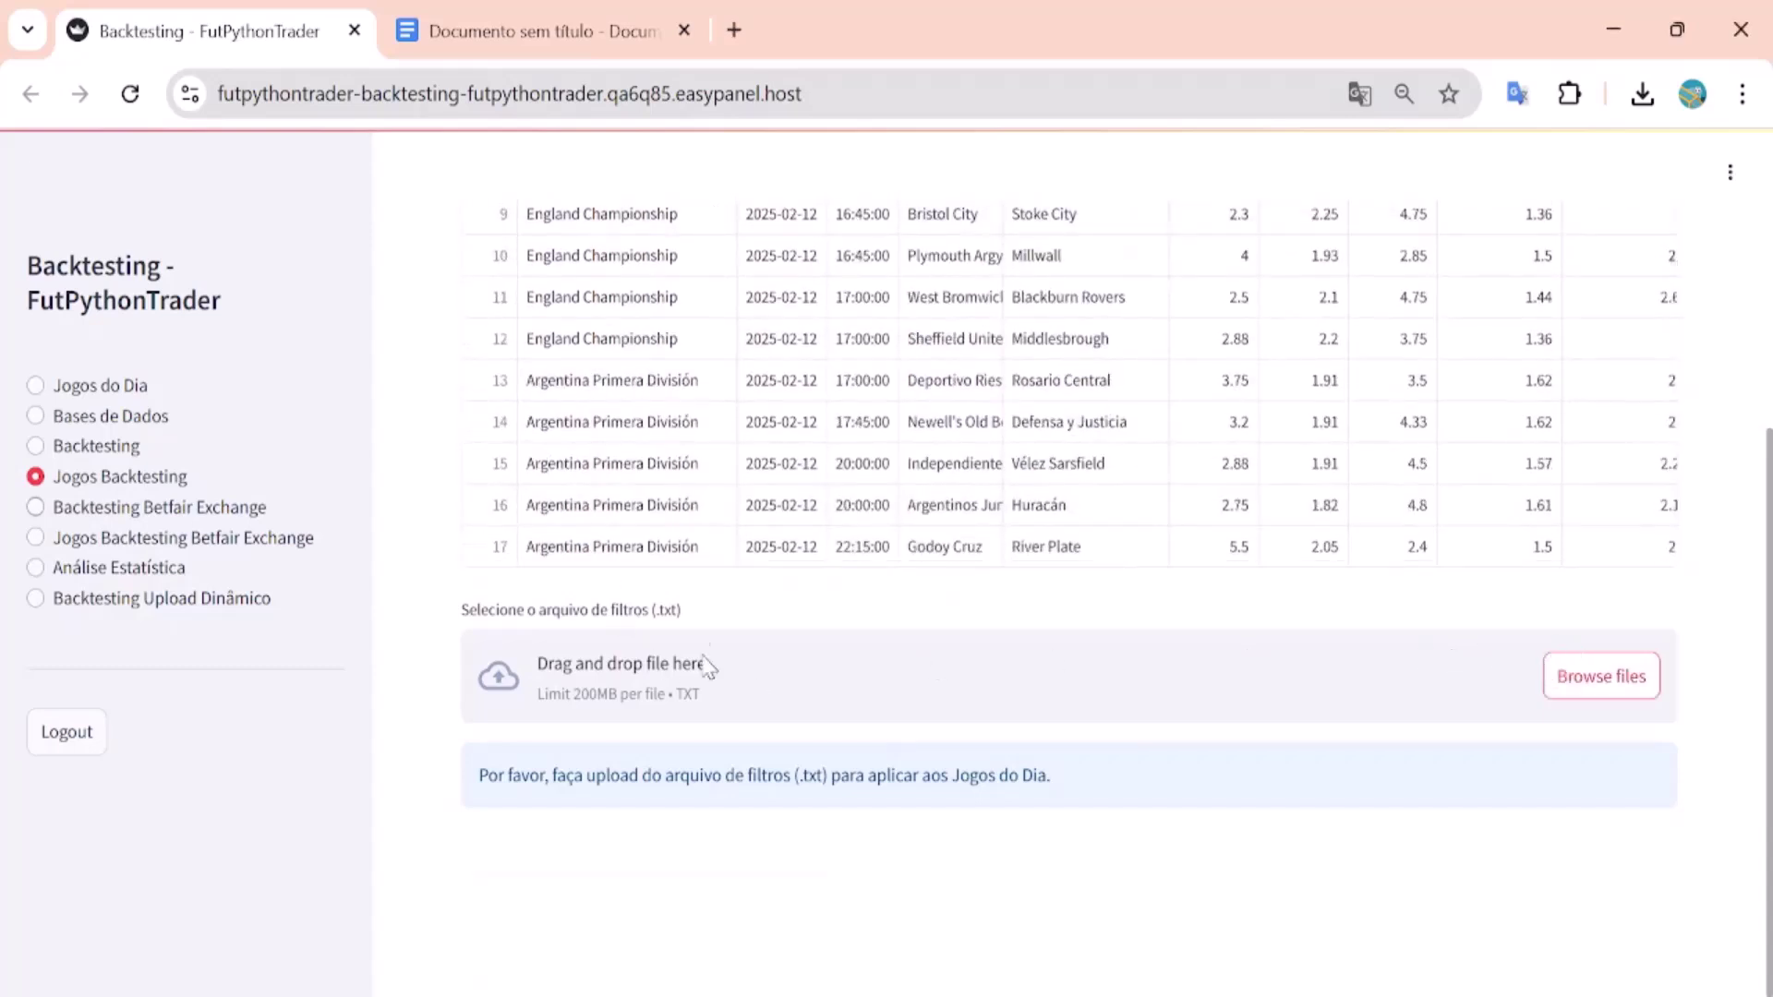
pyautogui.scroll(-3, 942, 585)
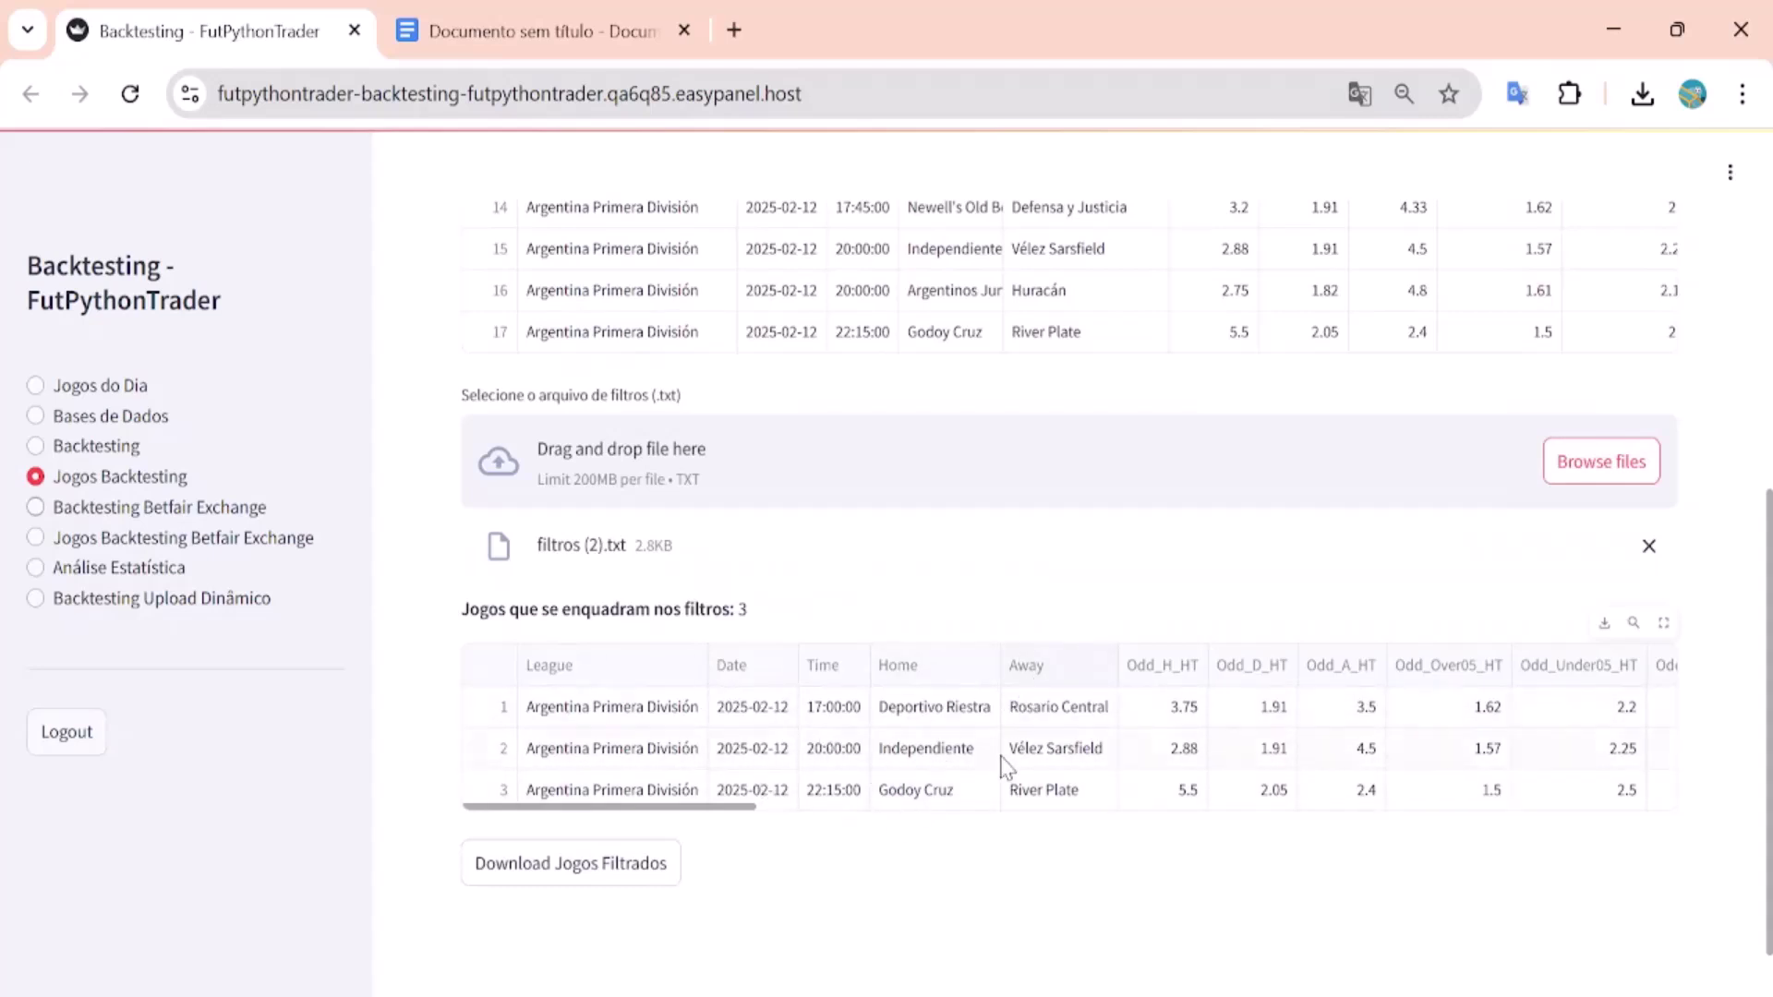
pyautogui.scroll(-1, 984, 694)
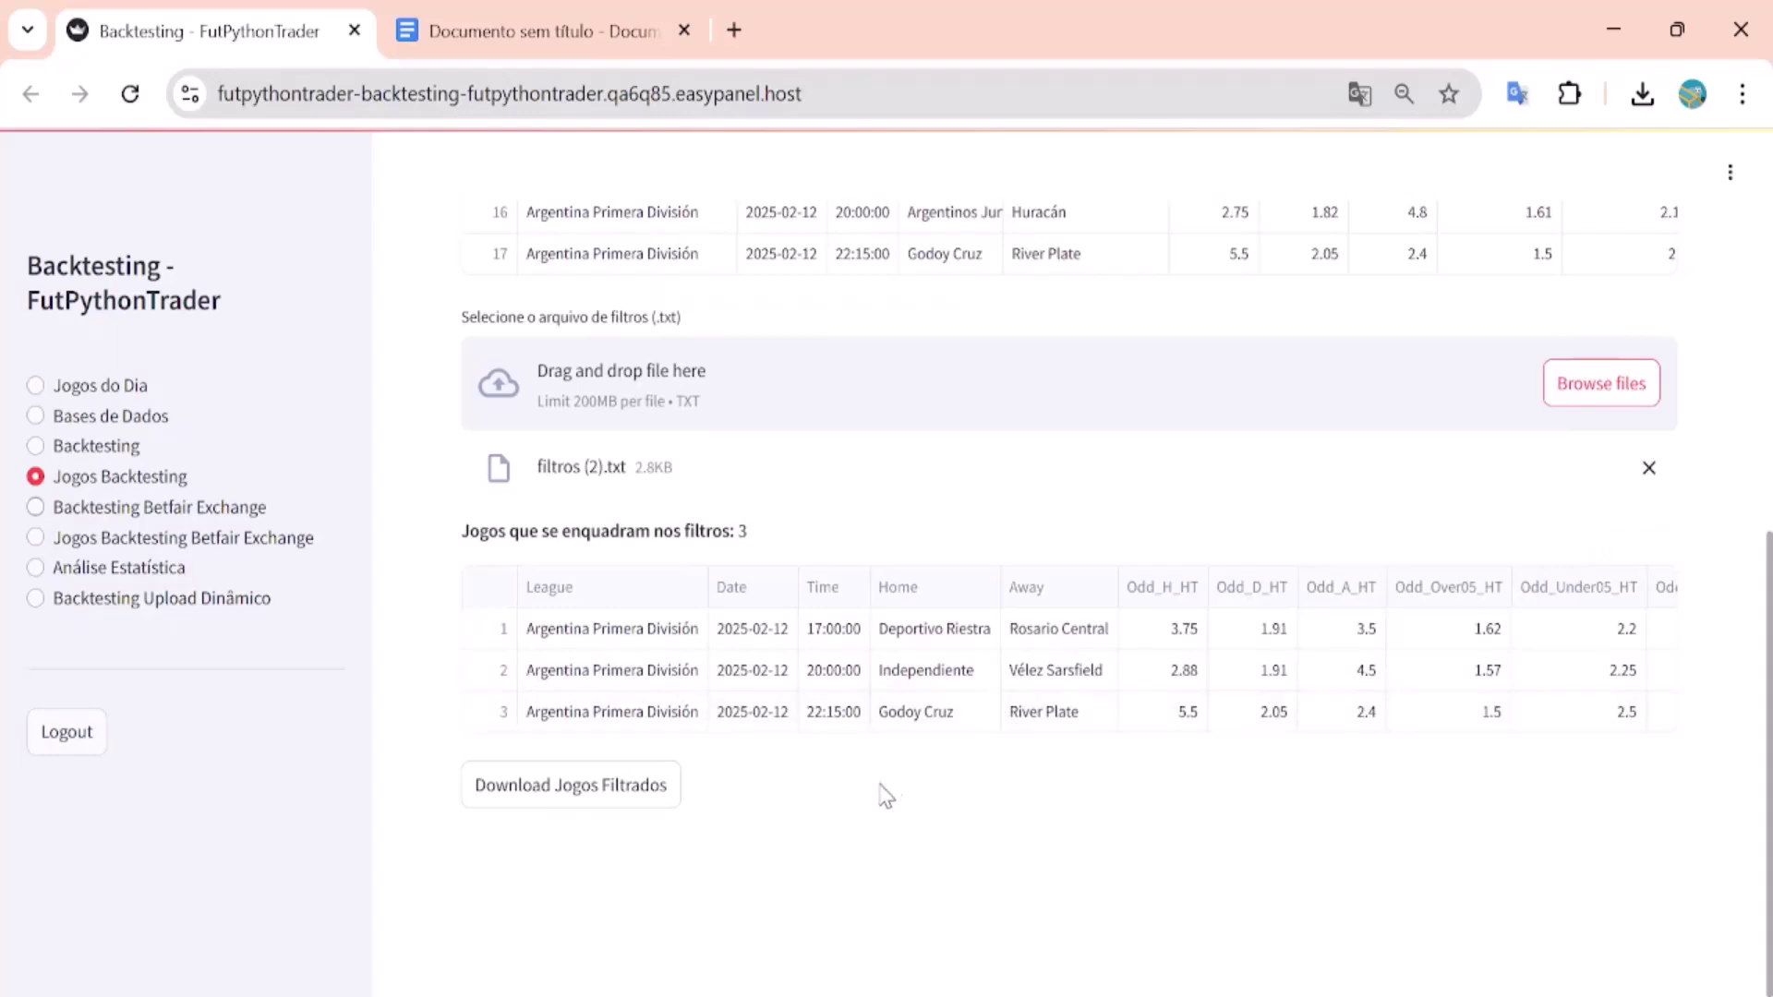
# Step: Change the games date to 2025/02/11 and view the games that match the uploaded filters
pyautogui.scroll(10, 924, 646)
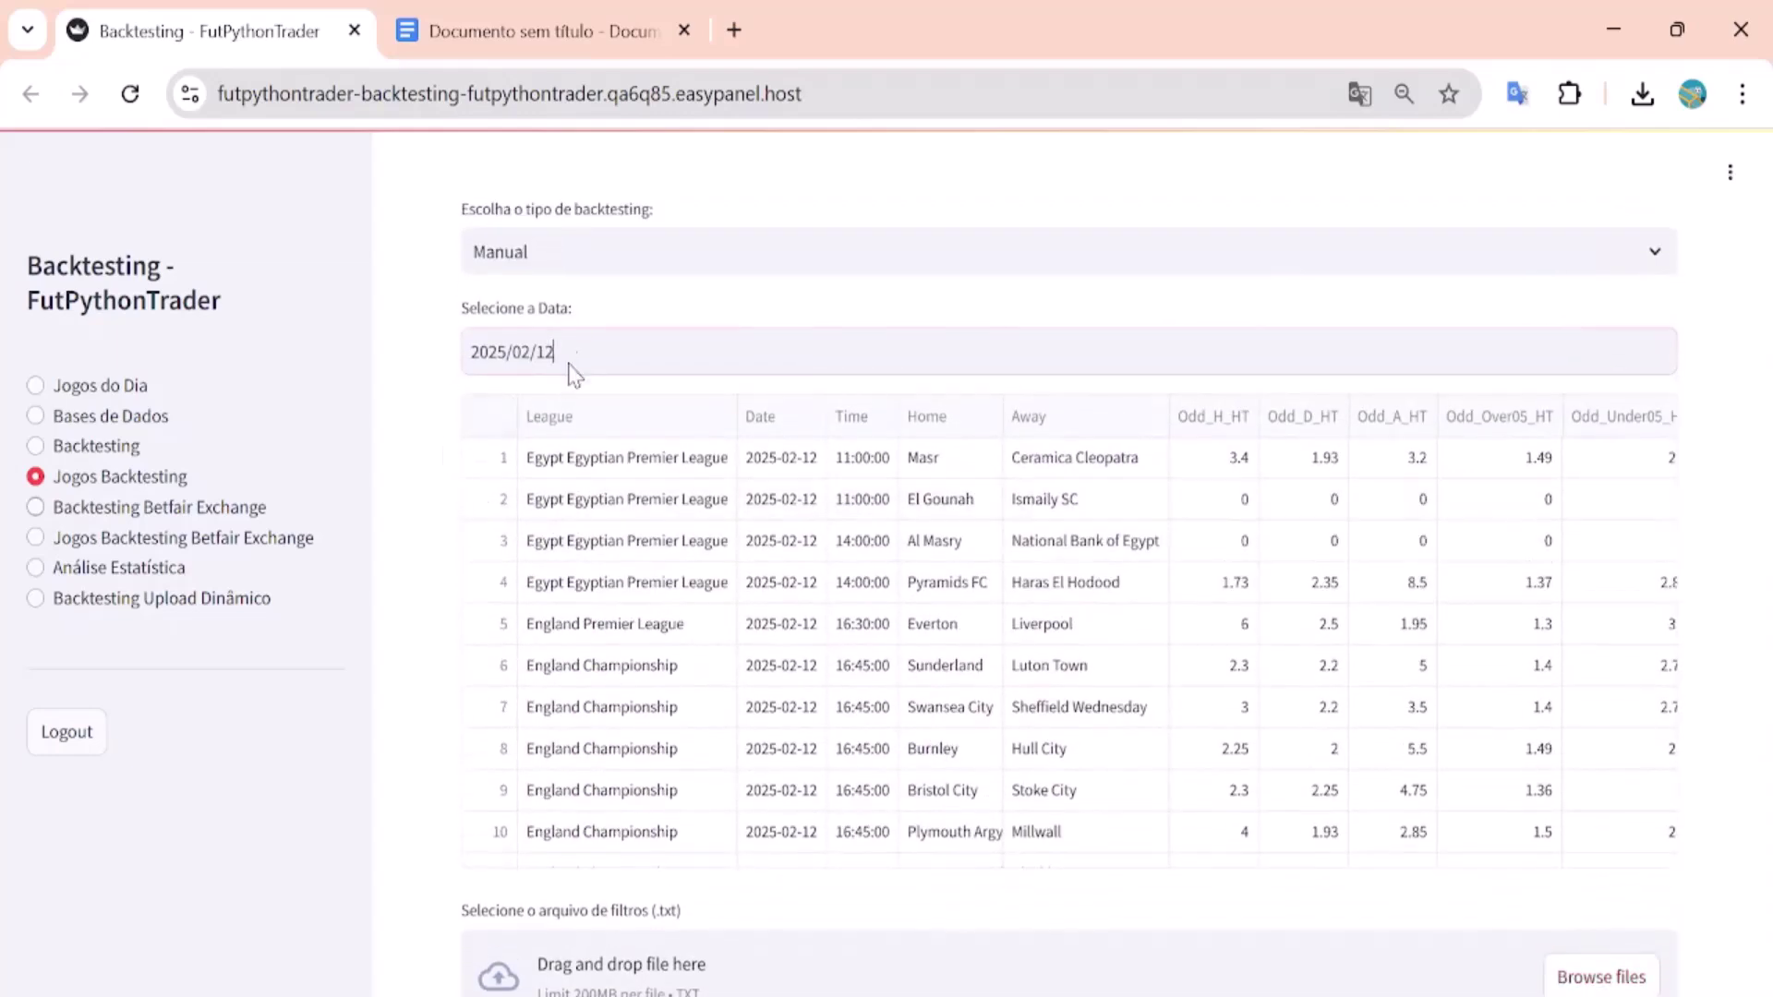
pyautogui.click(571, 363)
pyautogui.click(585, 613)
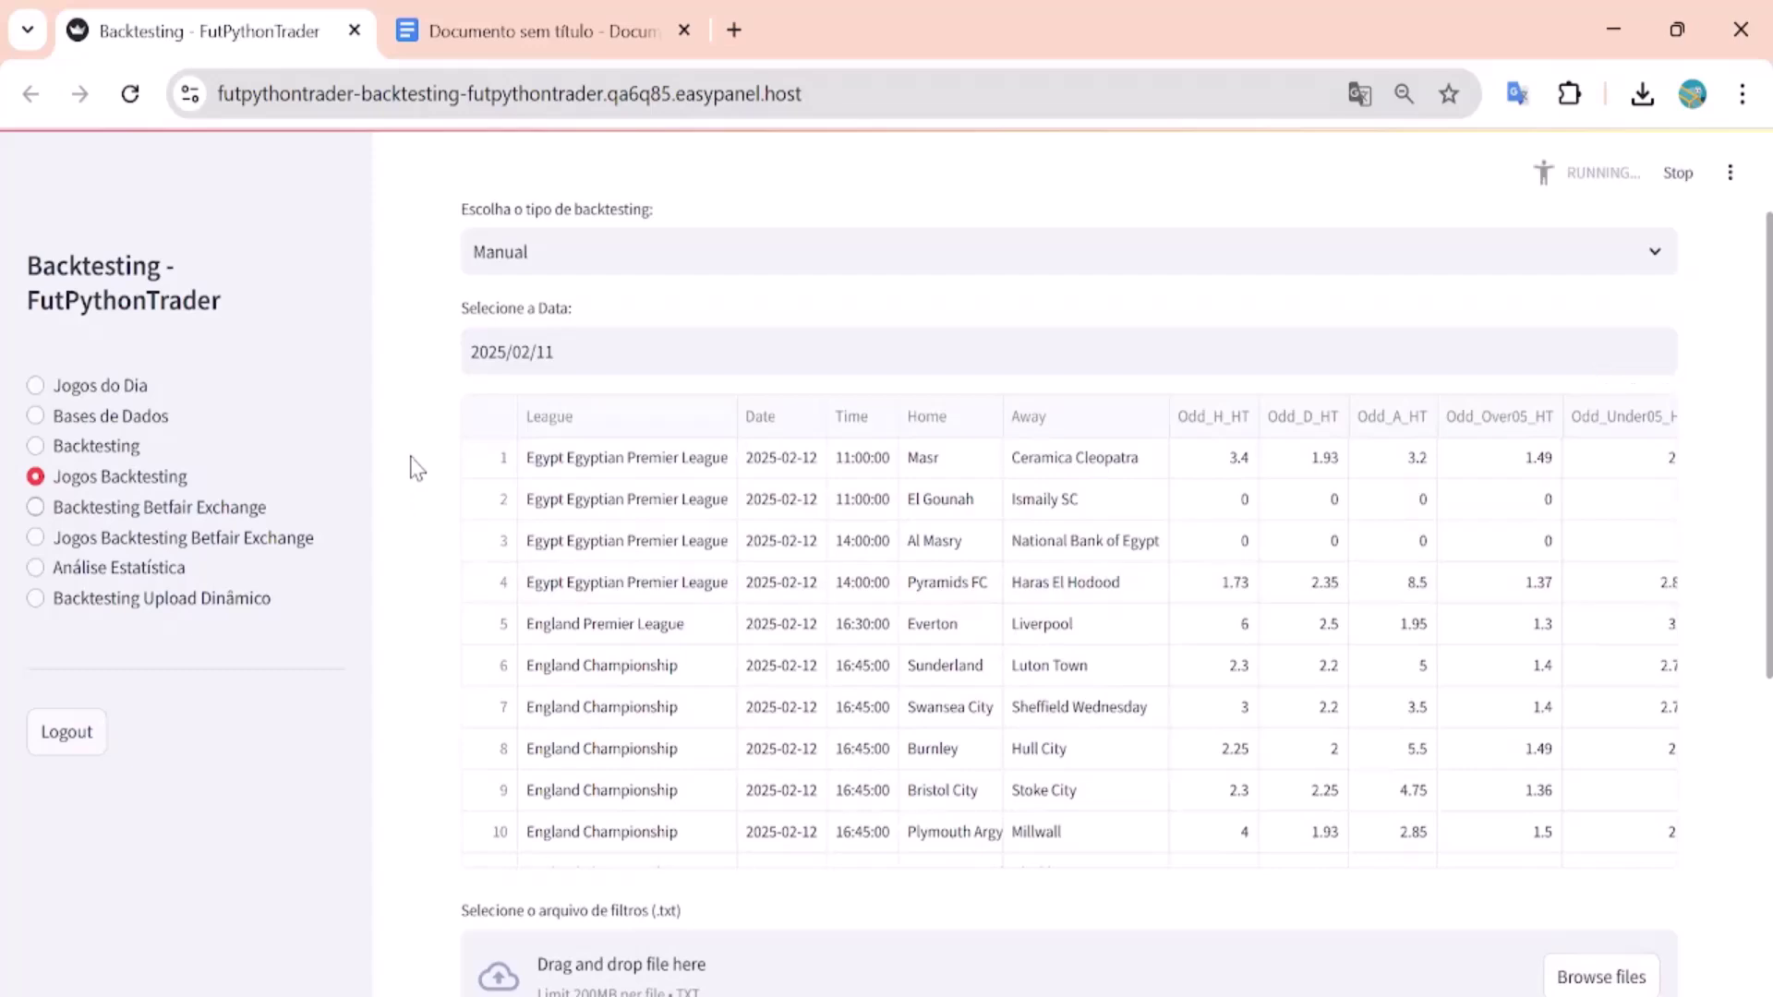
pyautogui.scroll(-6, 417, 468)
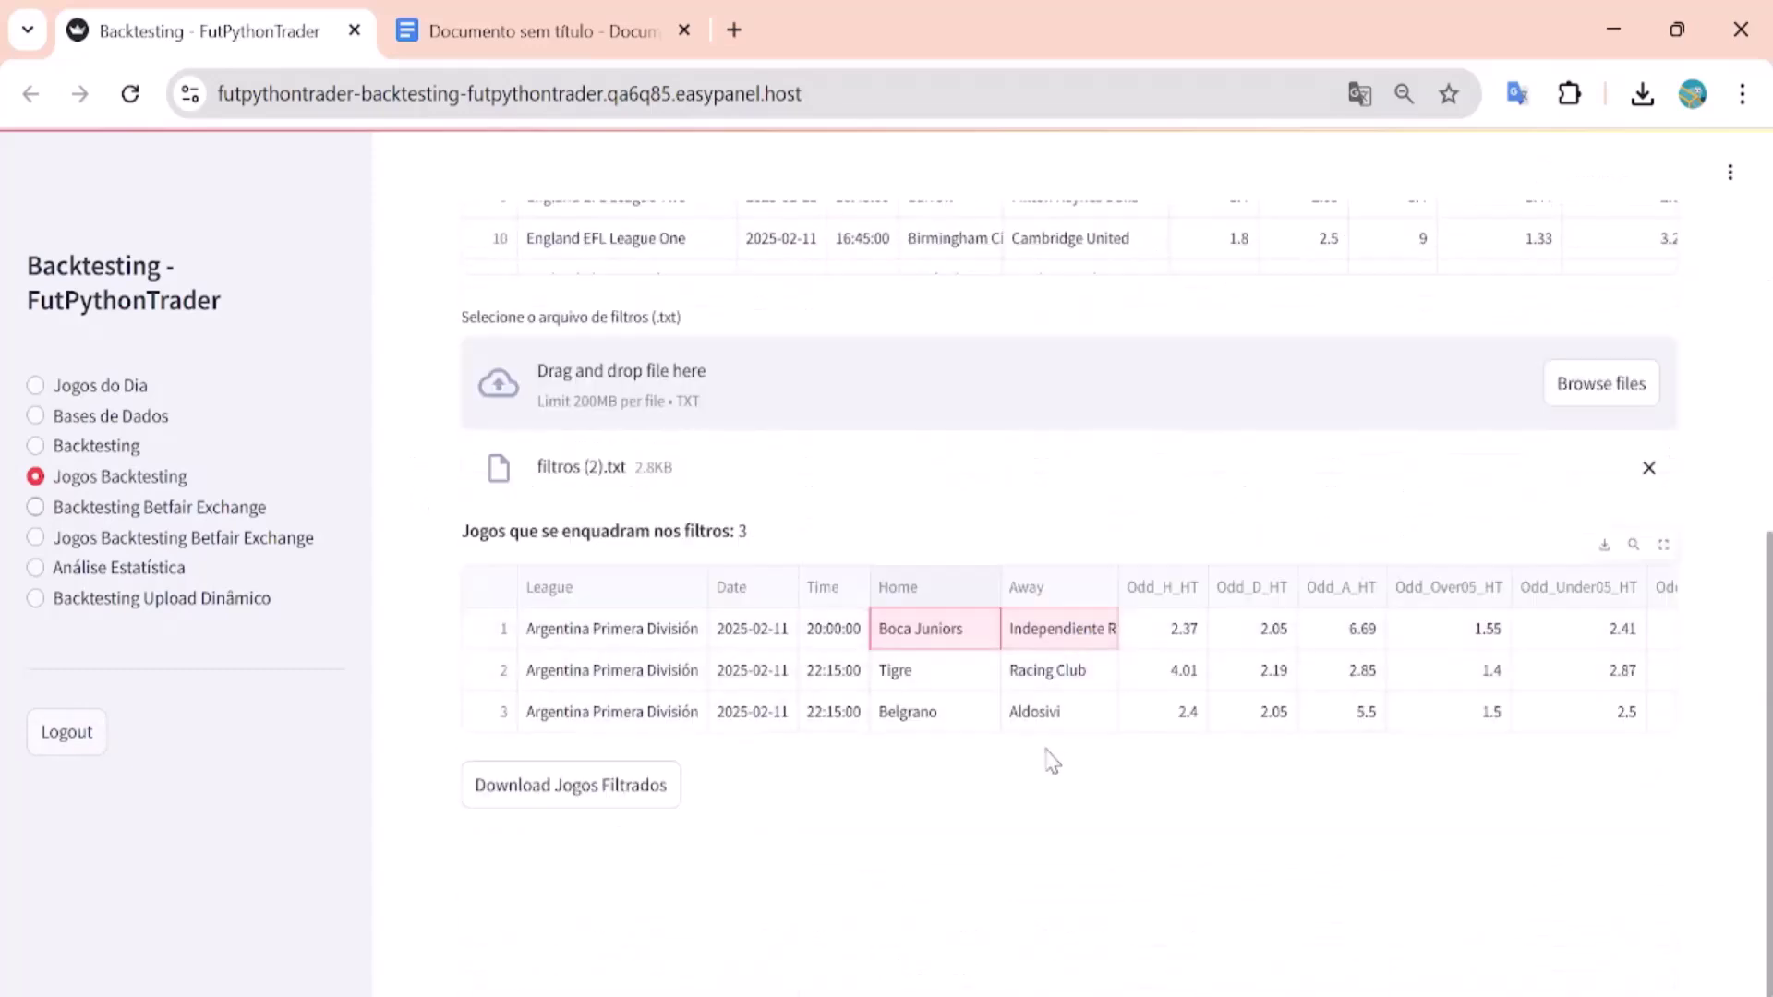
# Step: Search Google for the Boca Juniors Independiente Rivadavia match to check its score, and return to the filtered games
pyautogui.hotkey('ctrl', 'c')
pyautogui.hotkey('ctrl', 't')
pyautogui.hotkey('ctrl', 'v')
pyautogui.press('Return')
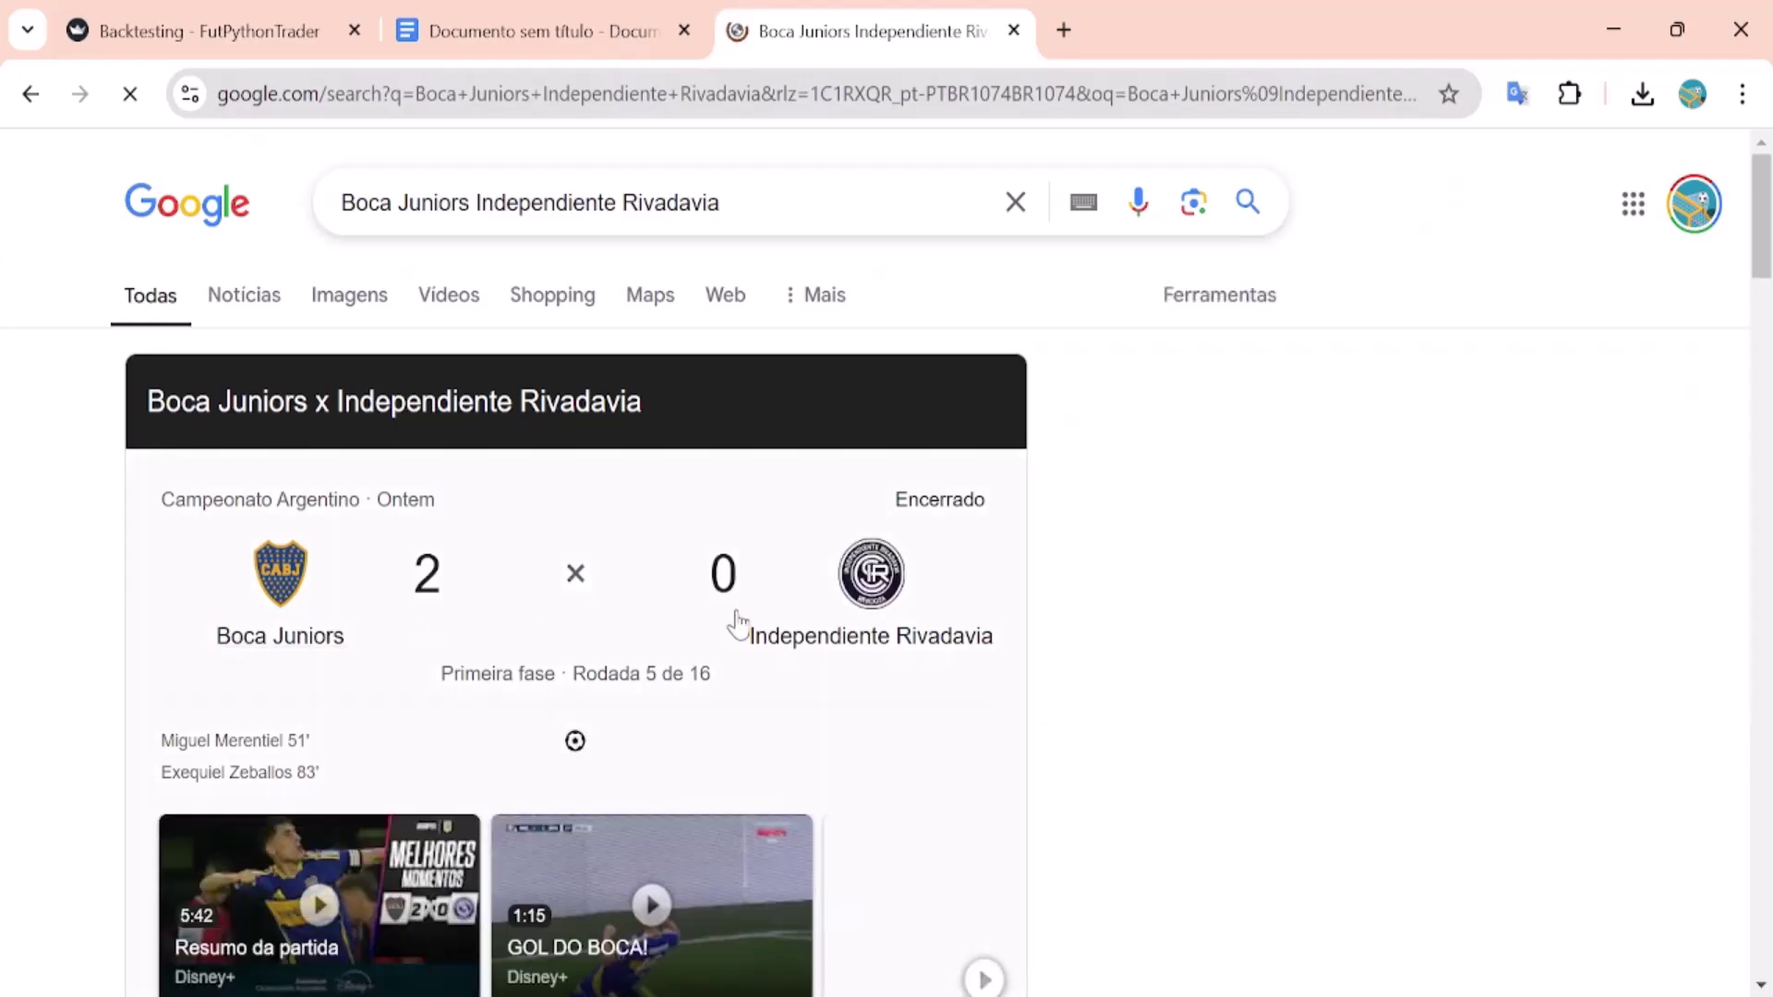
pyautogui.hotkey('ctrl', 'w')
# Step: Search Google for the Tigre Racing Club match to check its score, and return to the filtered games
pyautogui.moveTo(882, 661); pyautogui.dragTo(1020, 683)
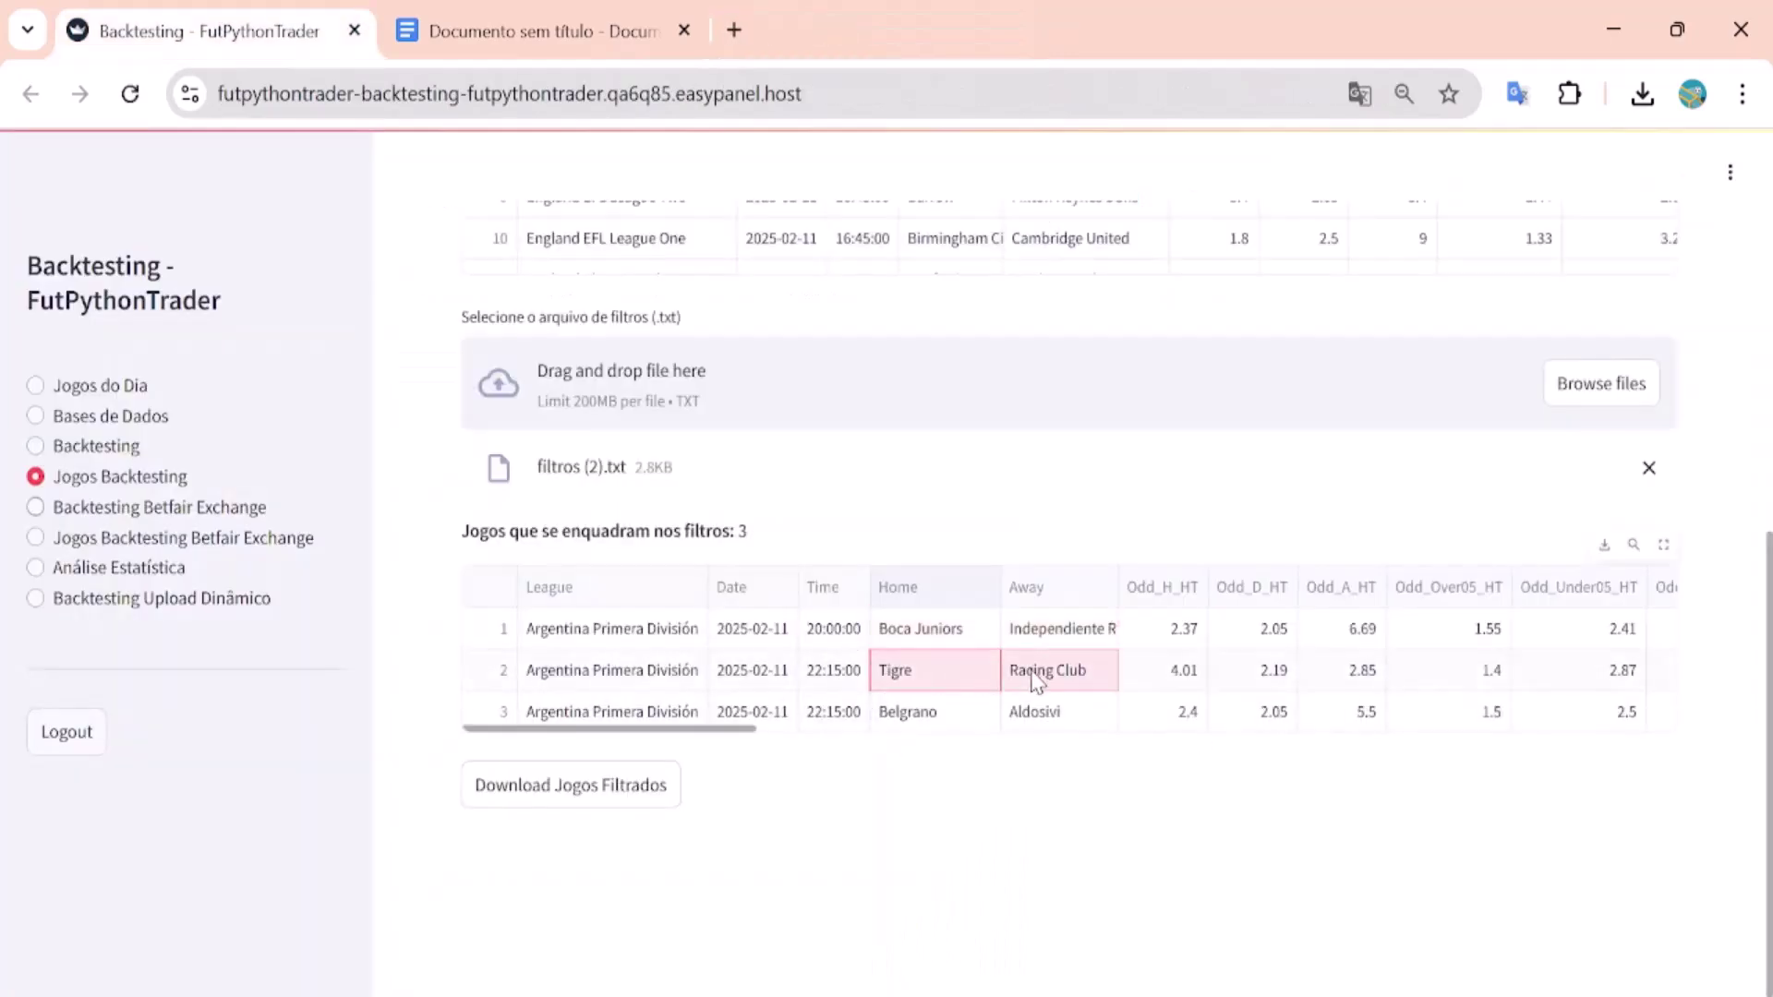
pyautogui.hotkey('ctrl', 'c')
pyautogui.hotkey('ctrl', 't')
pyautogui.hotkey('ctrl', 'v')
pyautogui.press('Return')
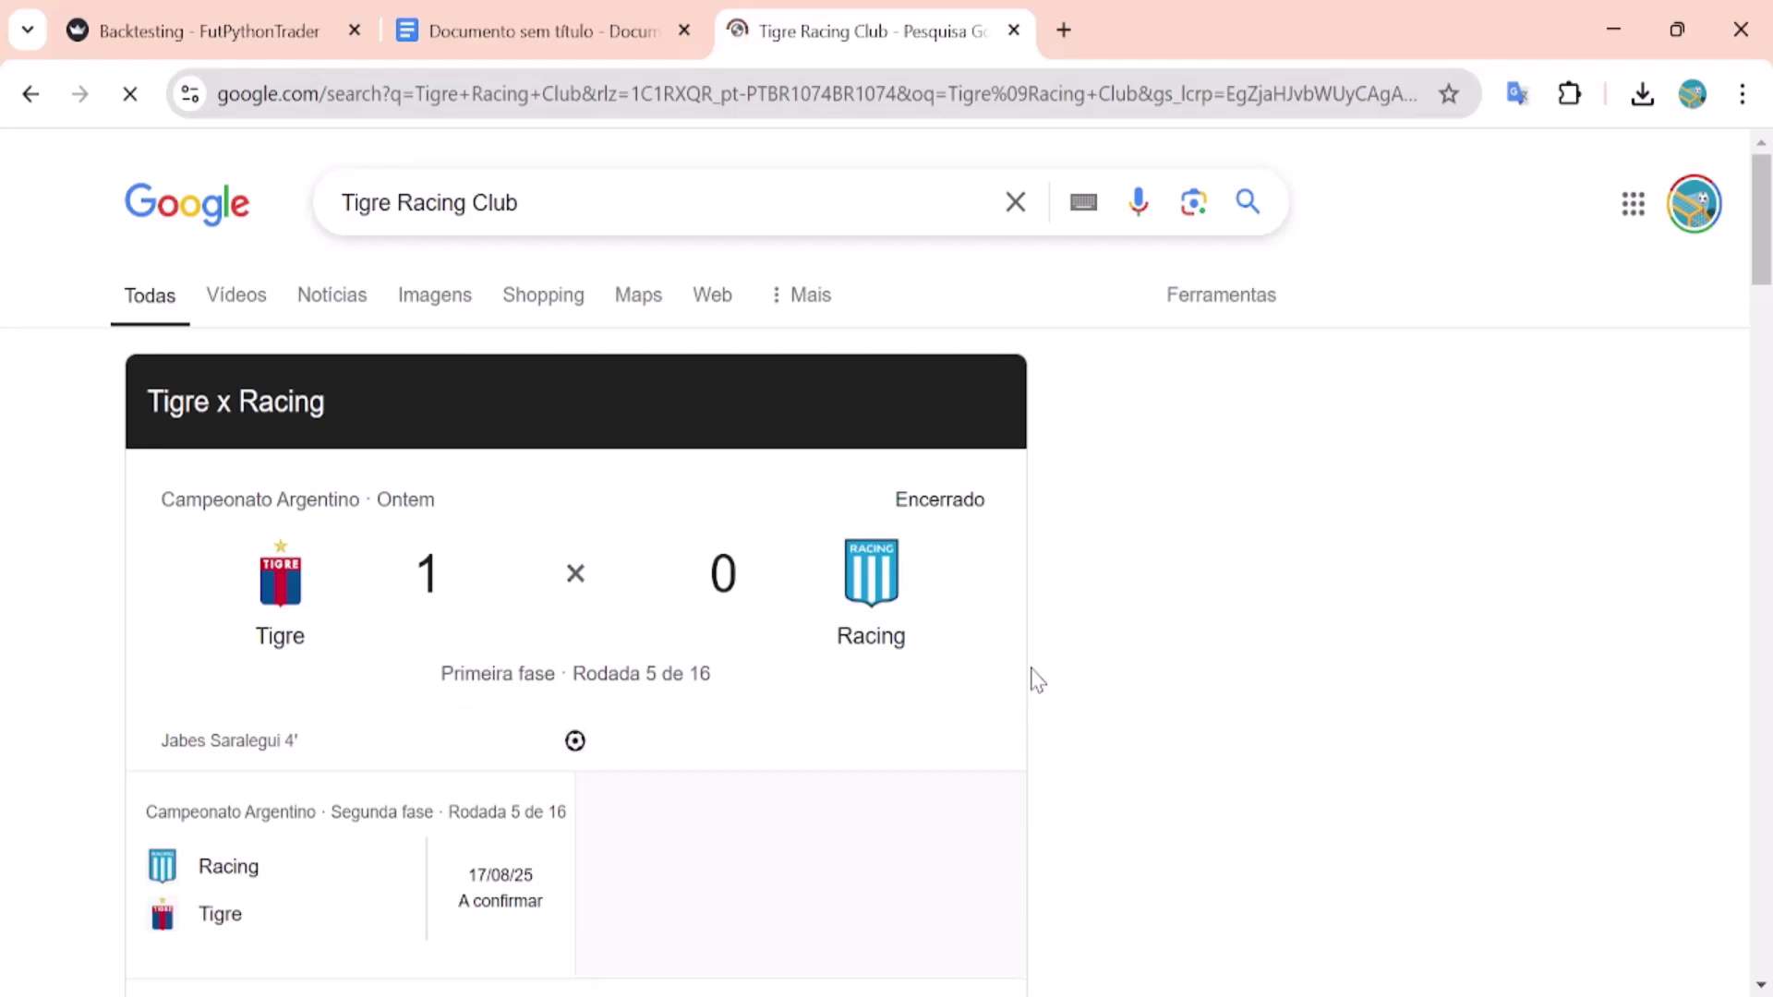
pyautogui.hotkey('ctrl', 'w')
# Step: Search Google for the Belgrano Aldosivi match to check its score, and return to the filtered games
pyautogui.moveTo(910, 717); pyautogui.dragTo(1050, 716)
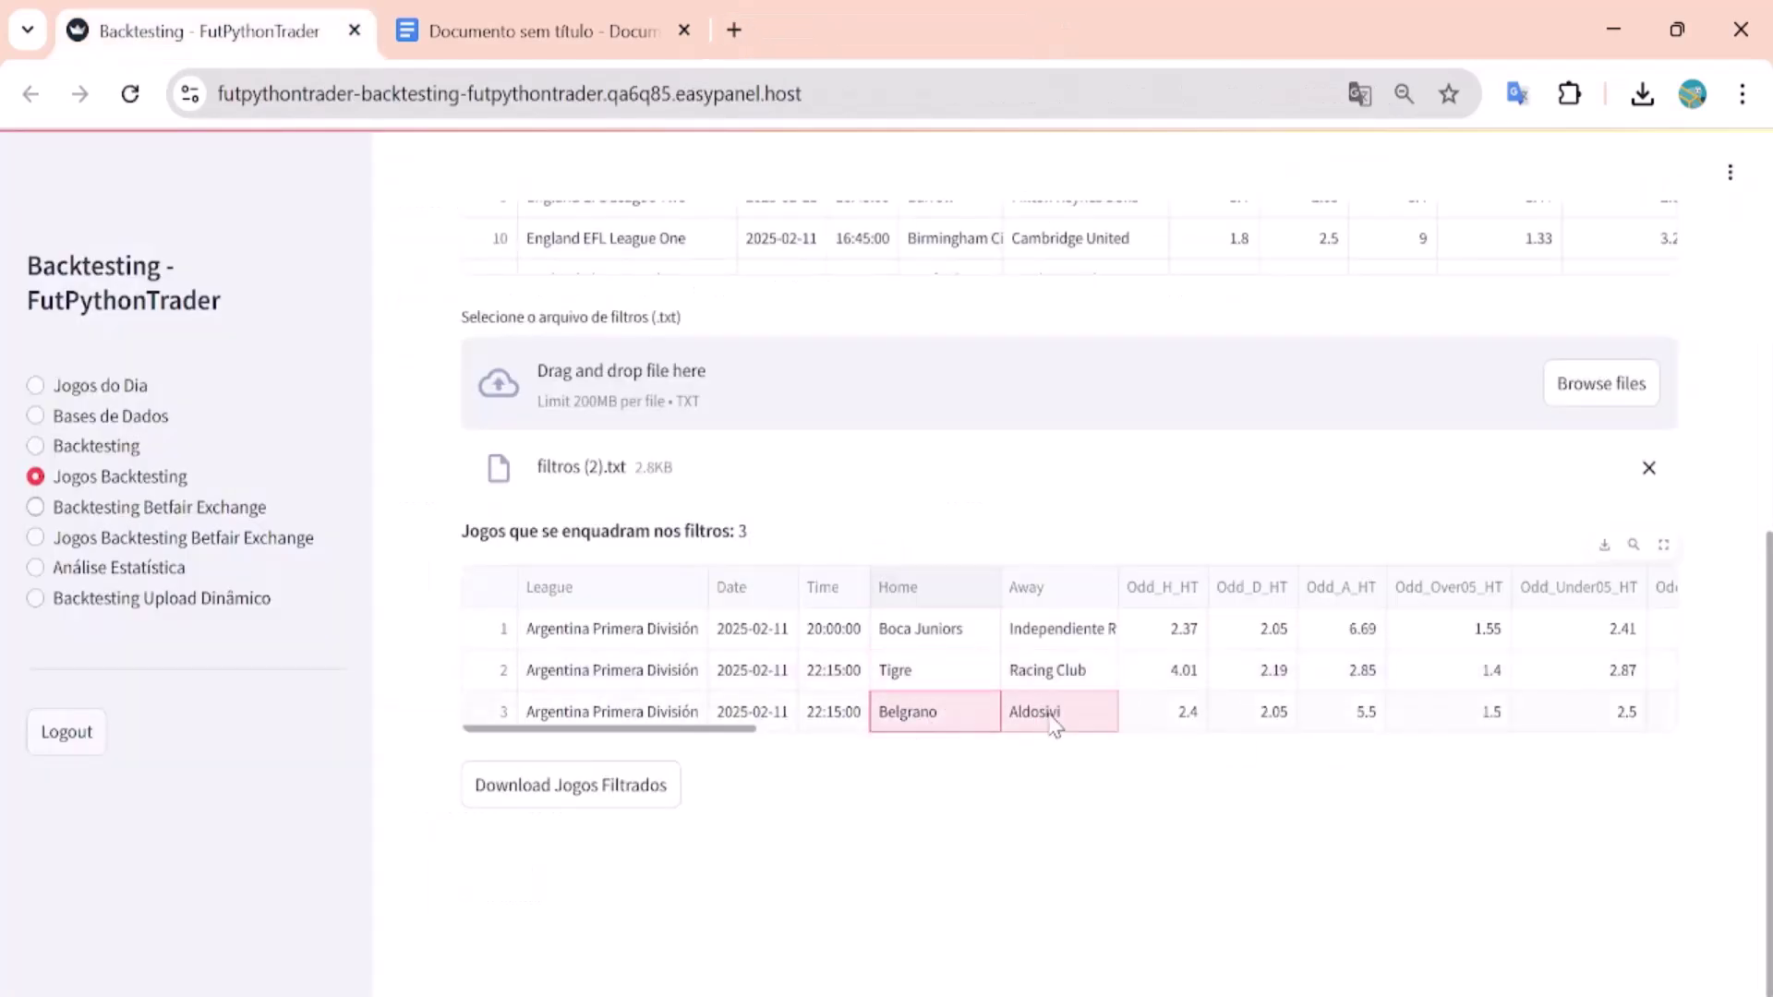
pyautogui.hotkey('ctrl', 'c')
pyautogui.hotkey('ctrl', 't')
pyautogui.hotkey('ctrl', 'v')
pyautogui.press('Return')
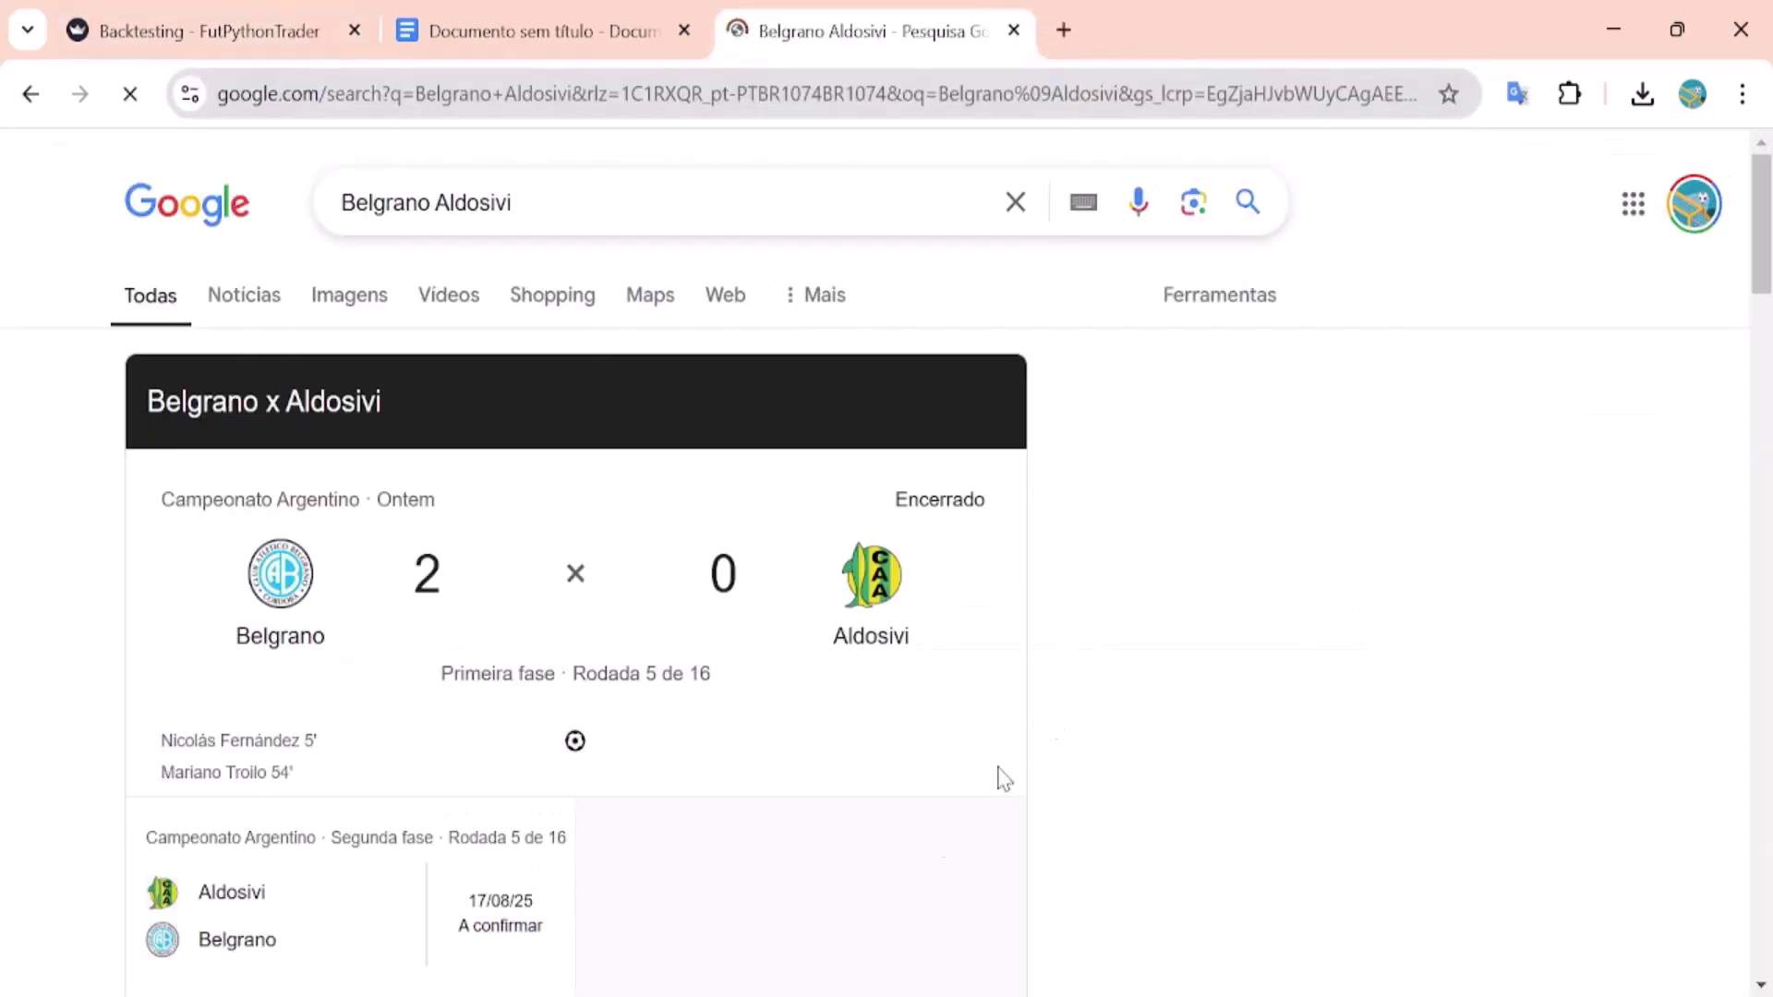
pyautogui.click(1014, 31)
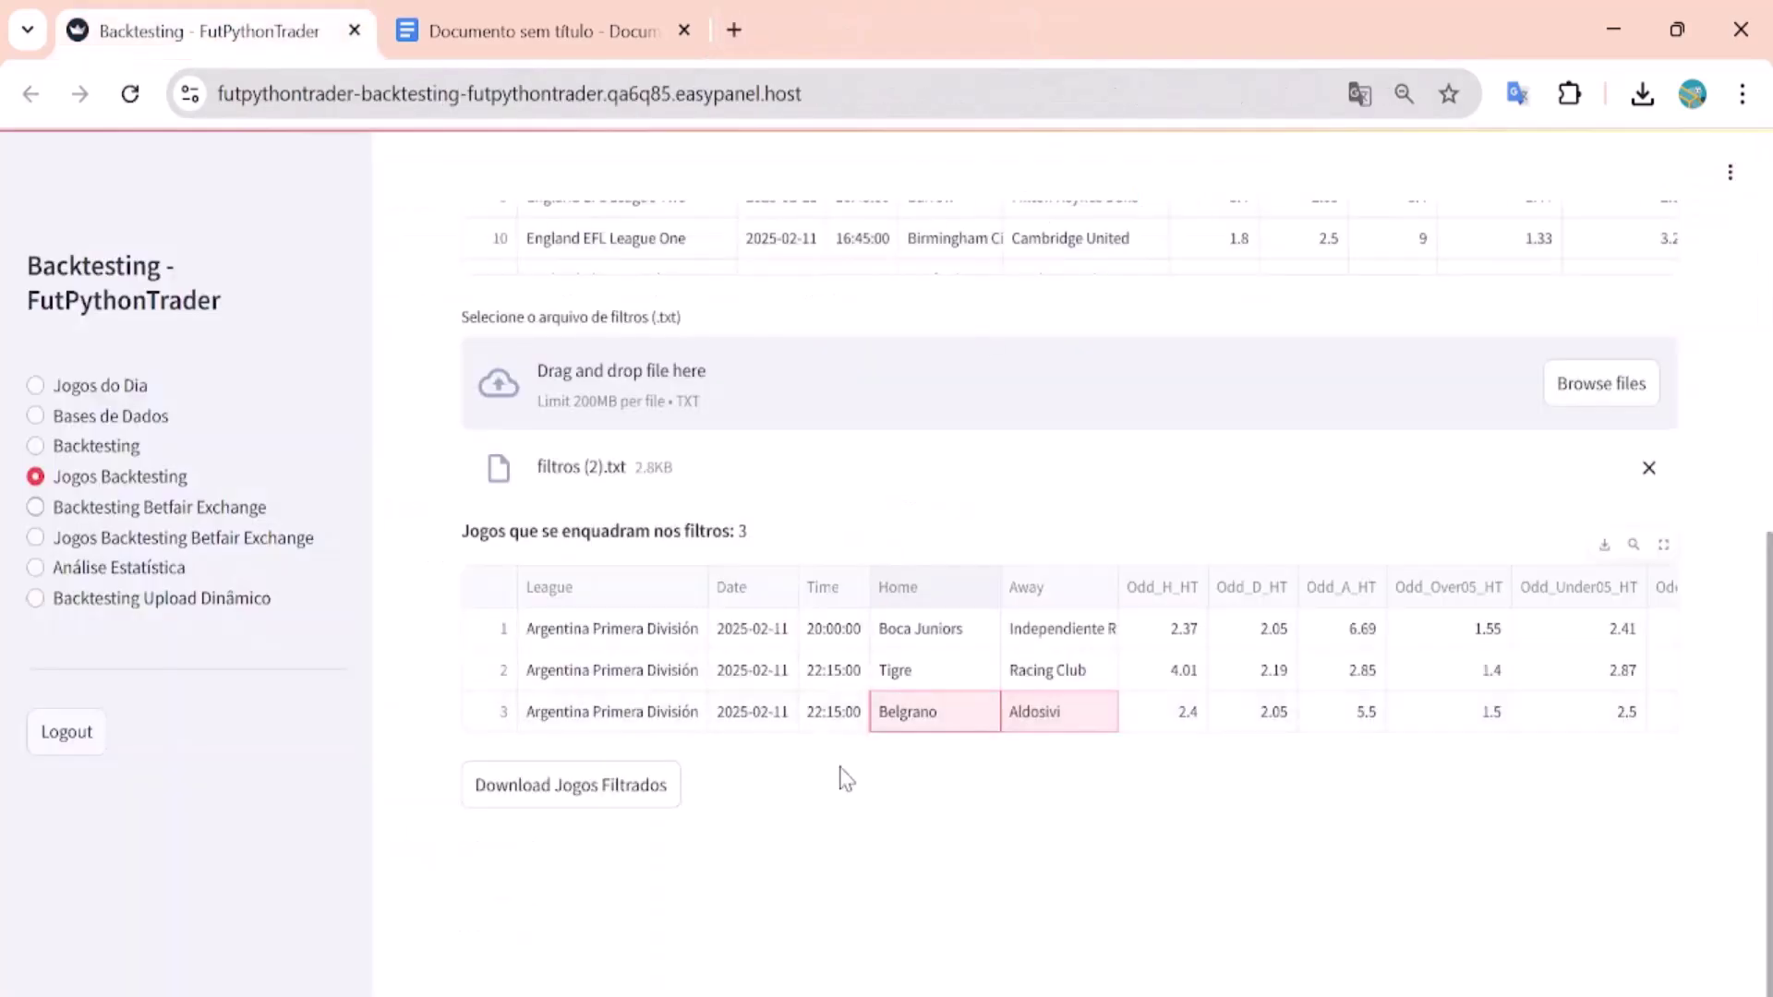
# Step: Leave the filtered games and open the Backtesting Betfair Exchange page
pyautogui.click(842, 683)
pyautogui.scroll(2, 887, 542)
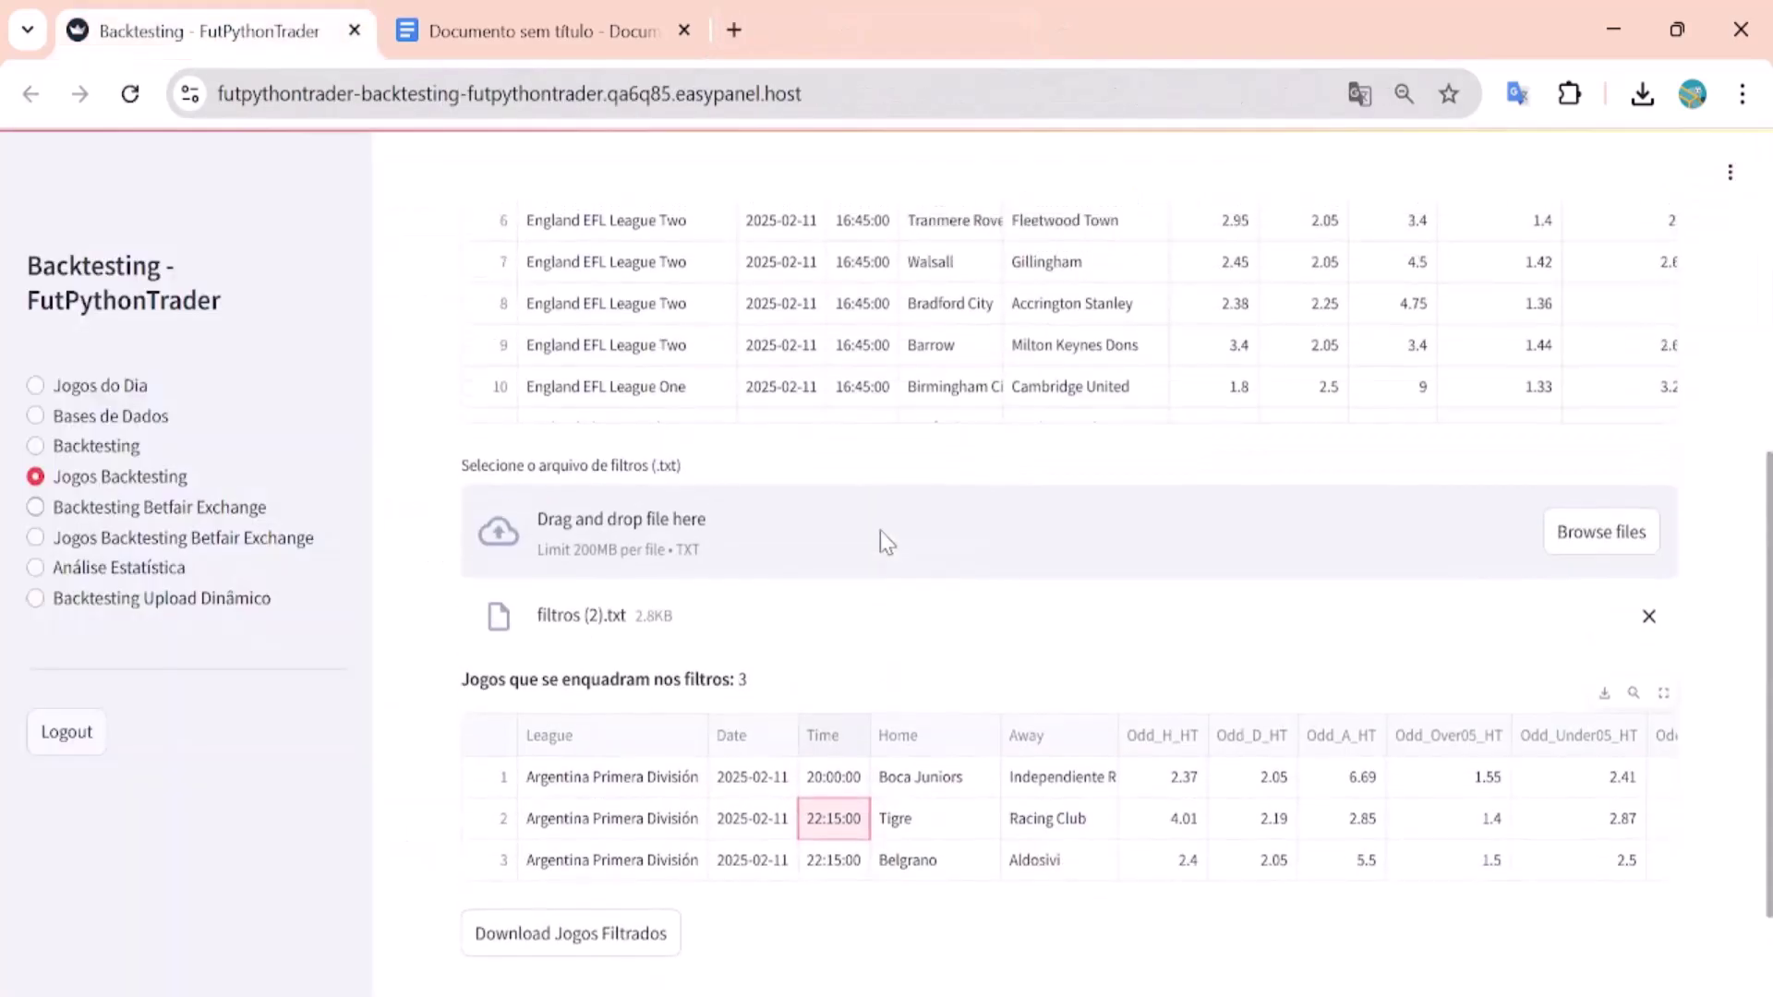
pyautogui.scroll(2, 781, 582)
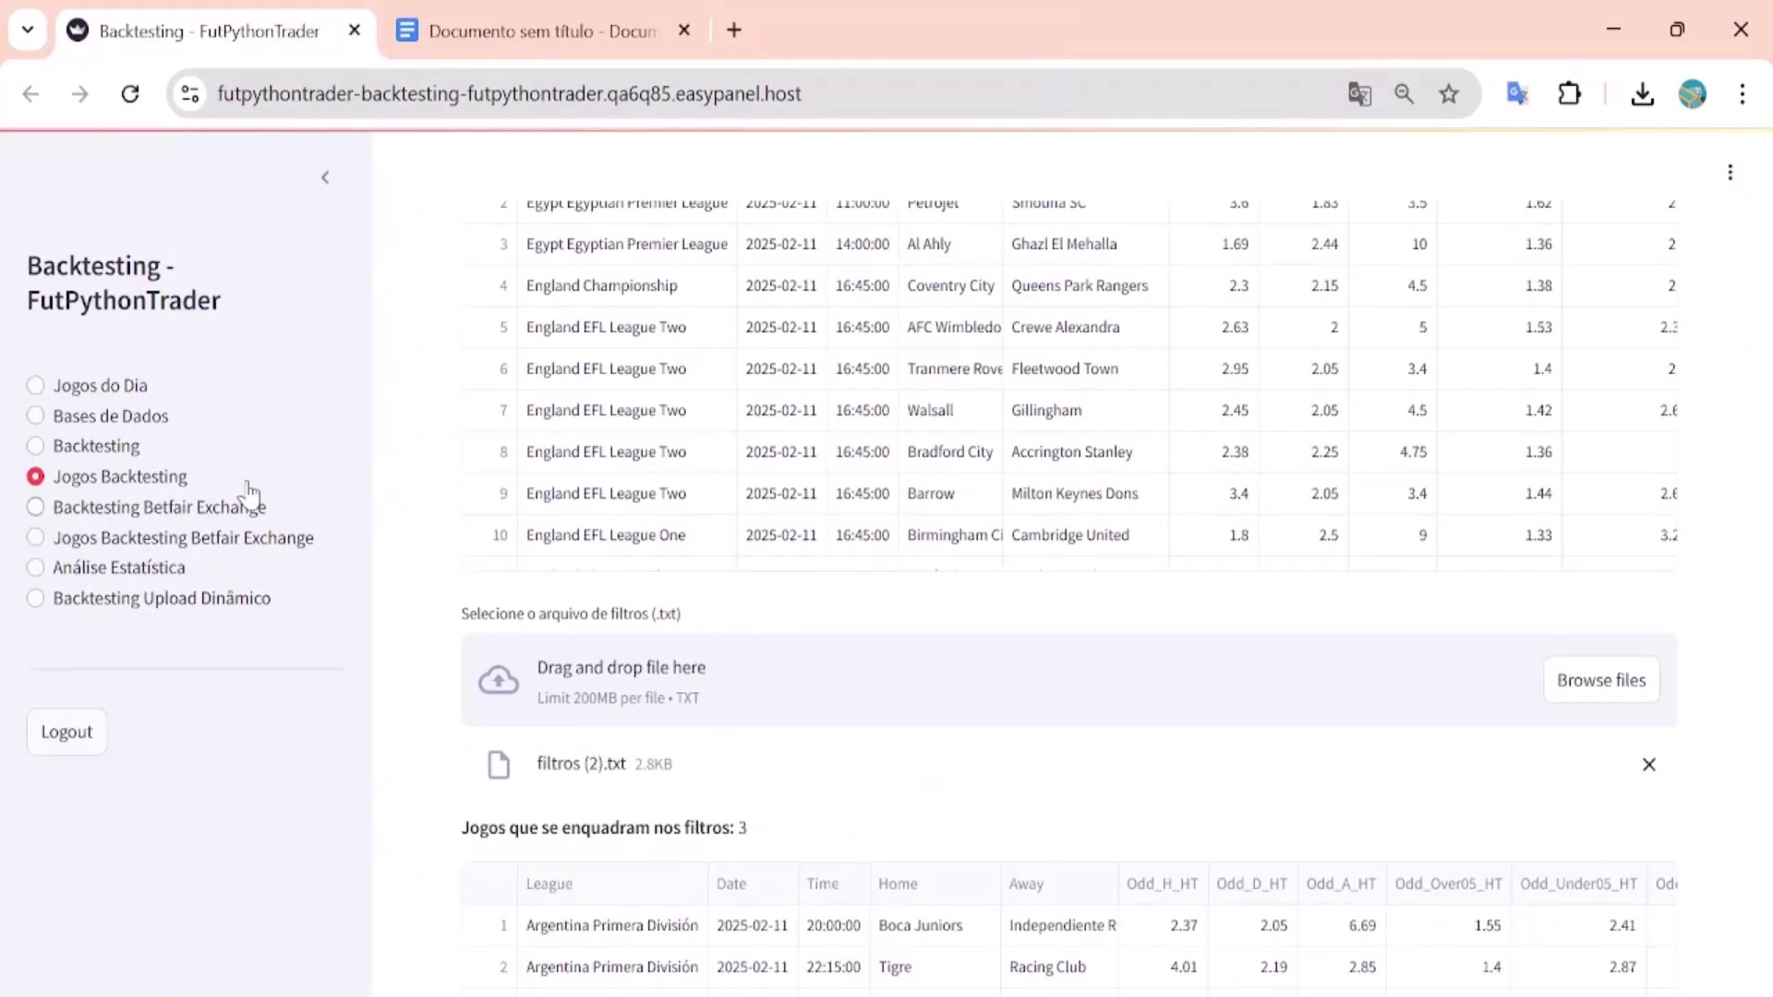
pyautogui.scroll(5, 912, 468)
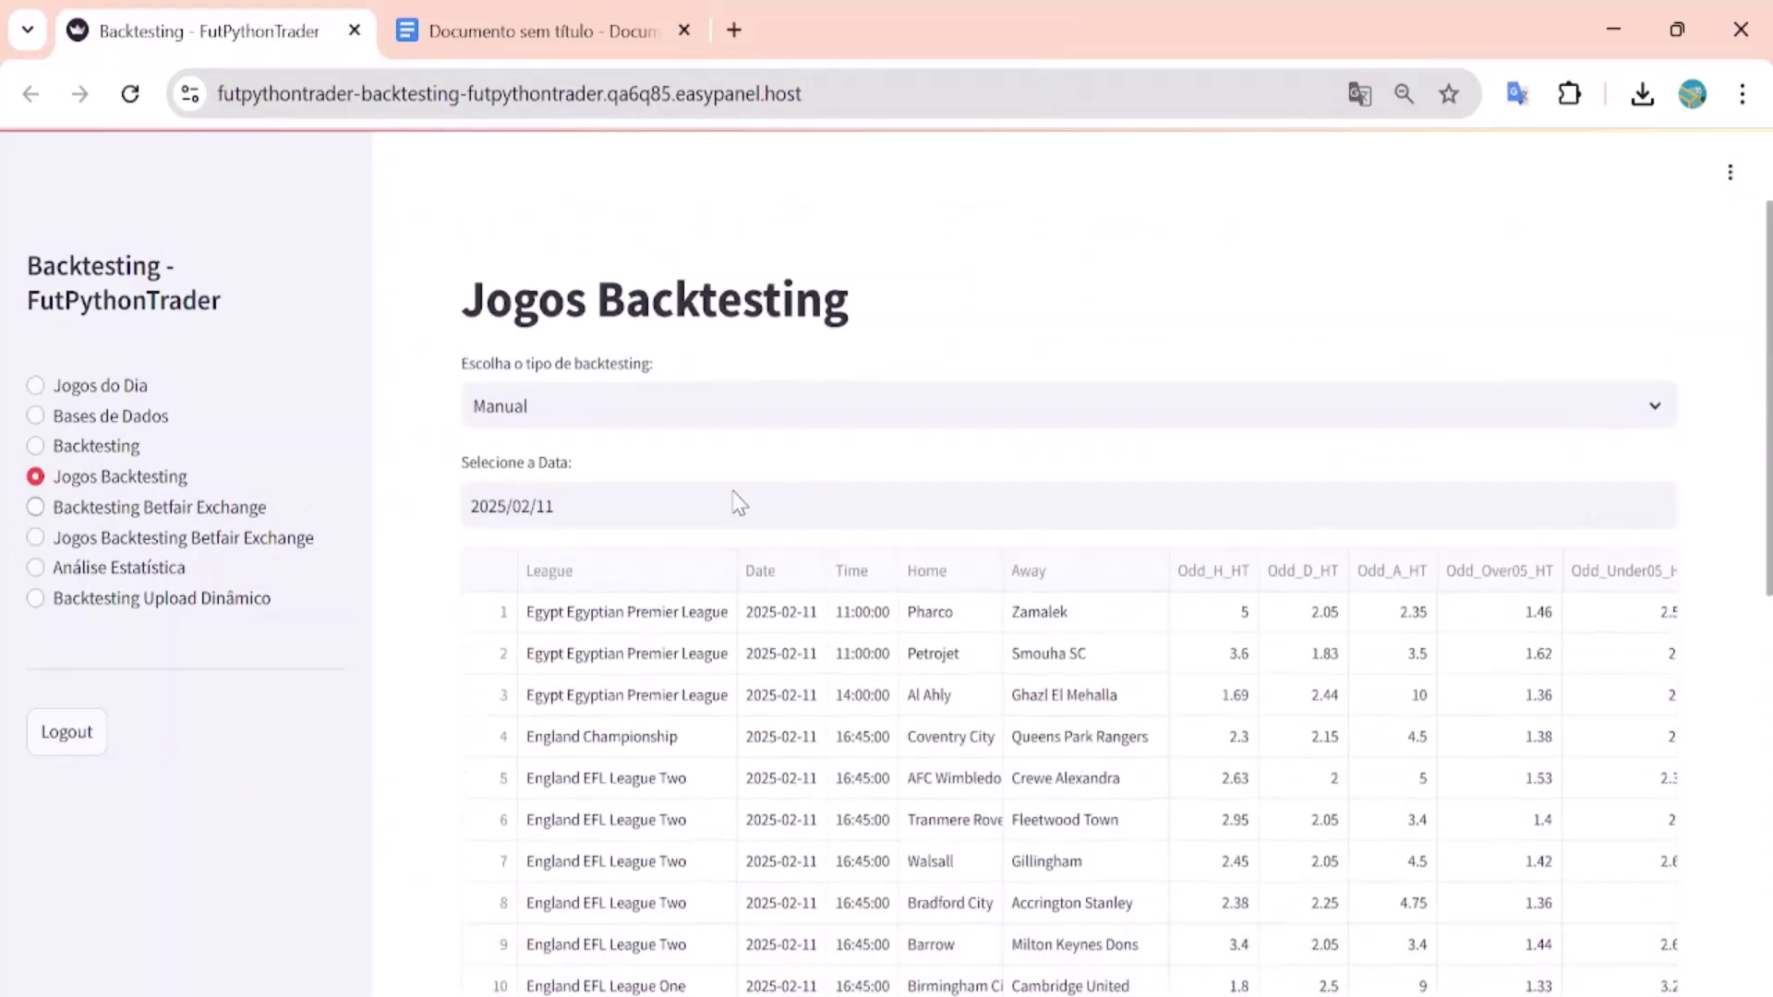
pyautogui.click(146, 507)
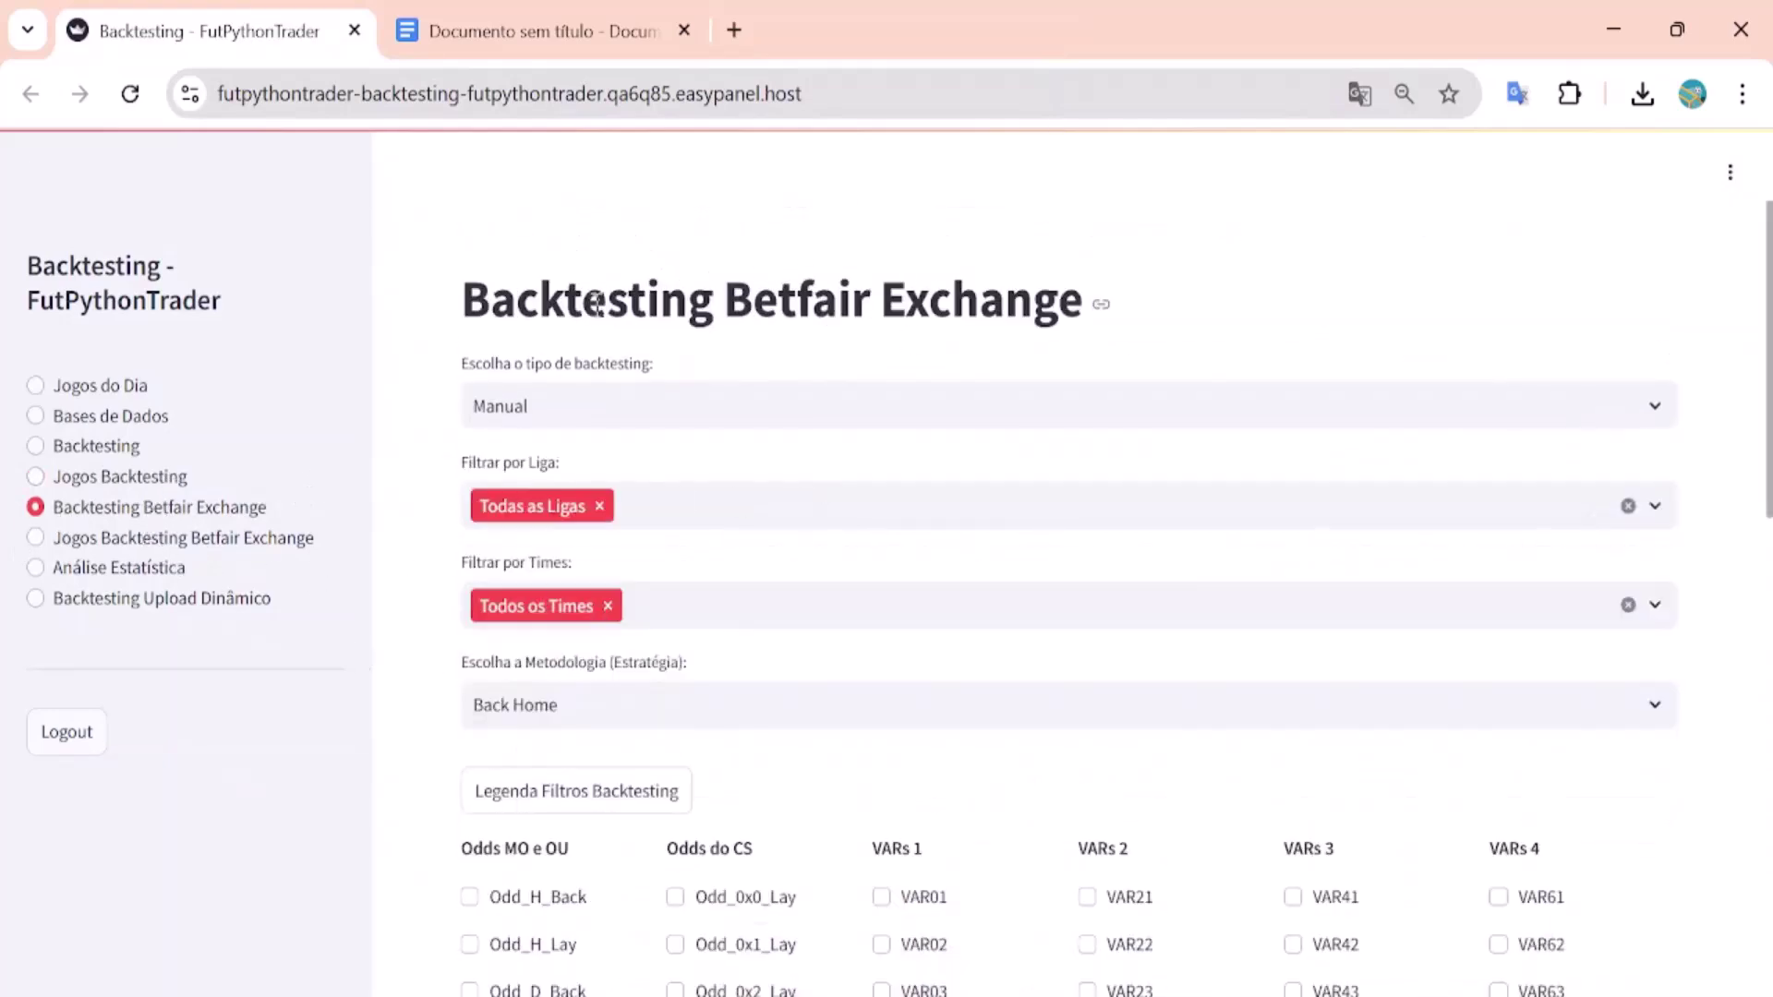
pyautogui.moveTo(736, 300); pyautogui.dragTo(1078, 305)
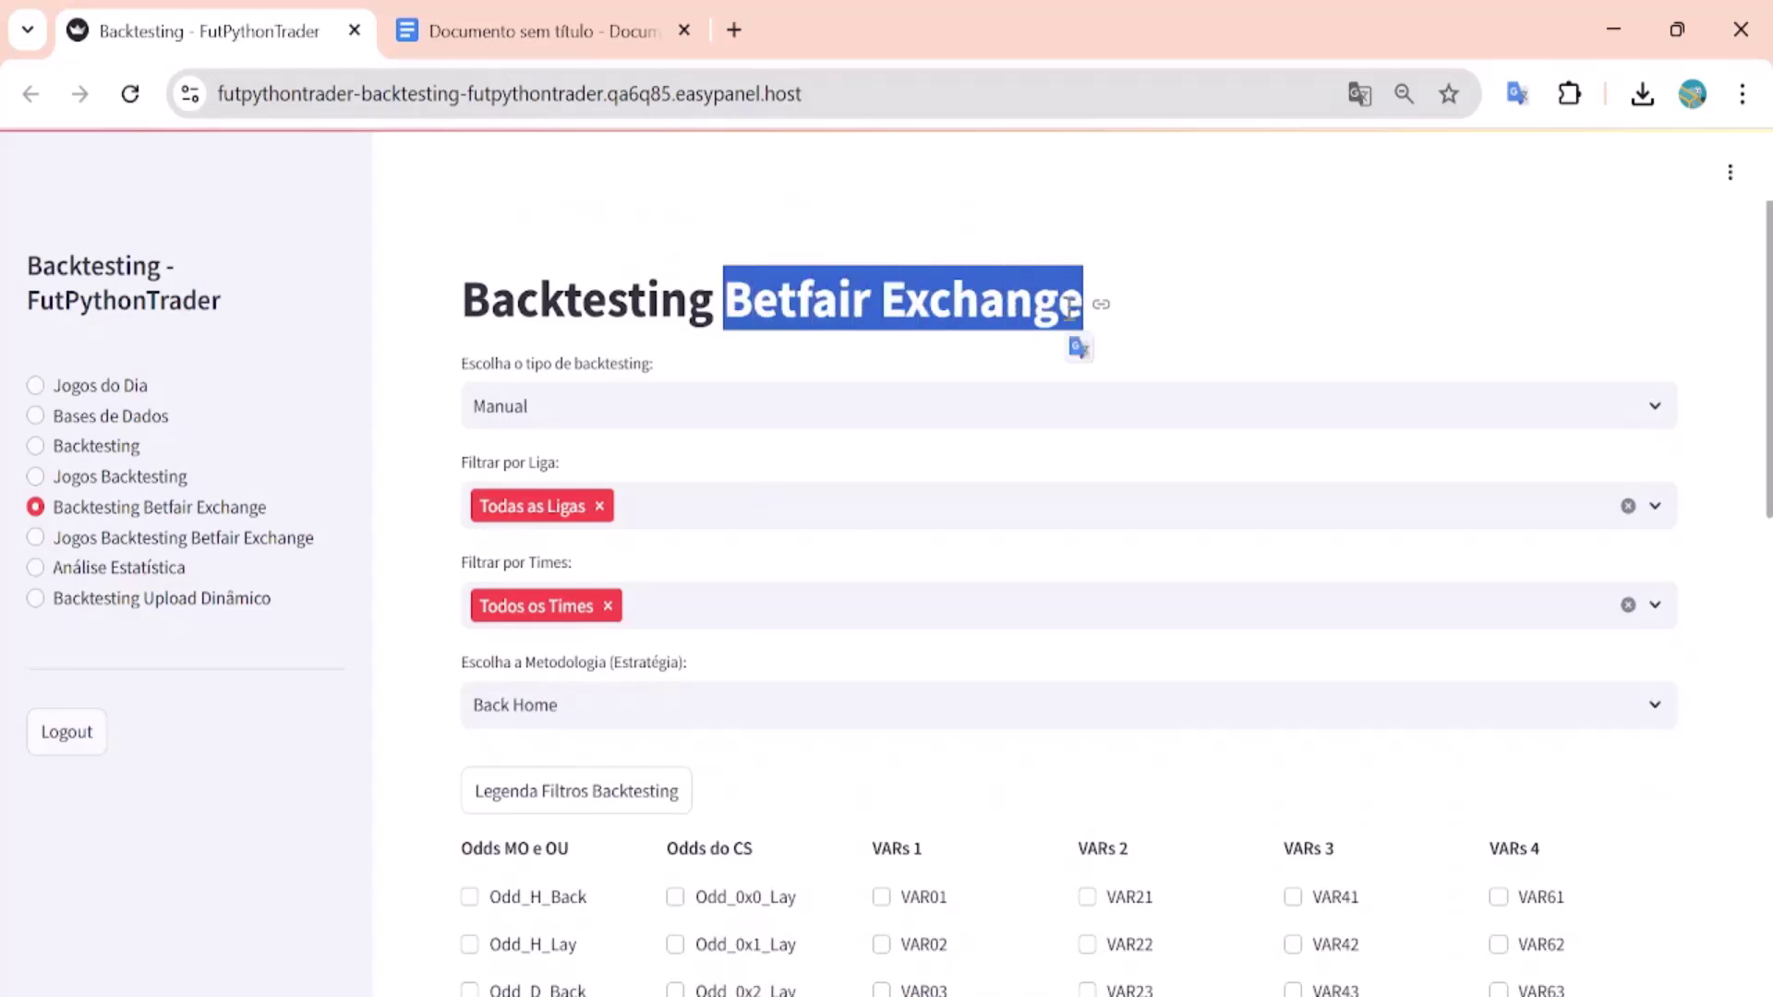
# Step: Examine the filter variables available for the Betfair Exchange backtest: the Odds MO e OU, Odds do CS and VARs 1 to 4 groups
pyautogui.scroll(-3, 886, 621)
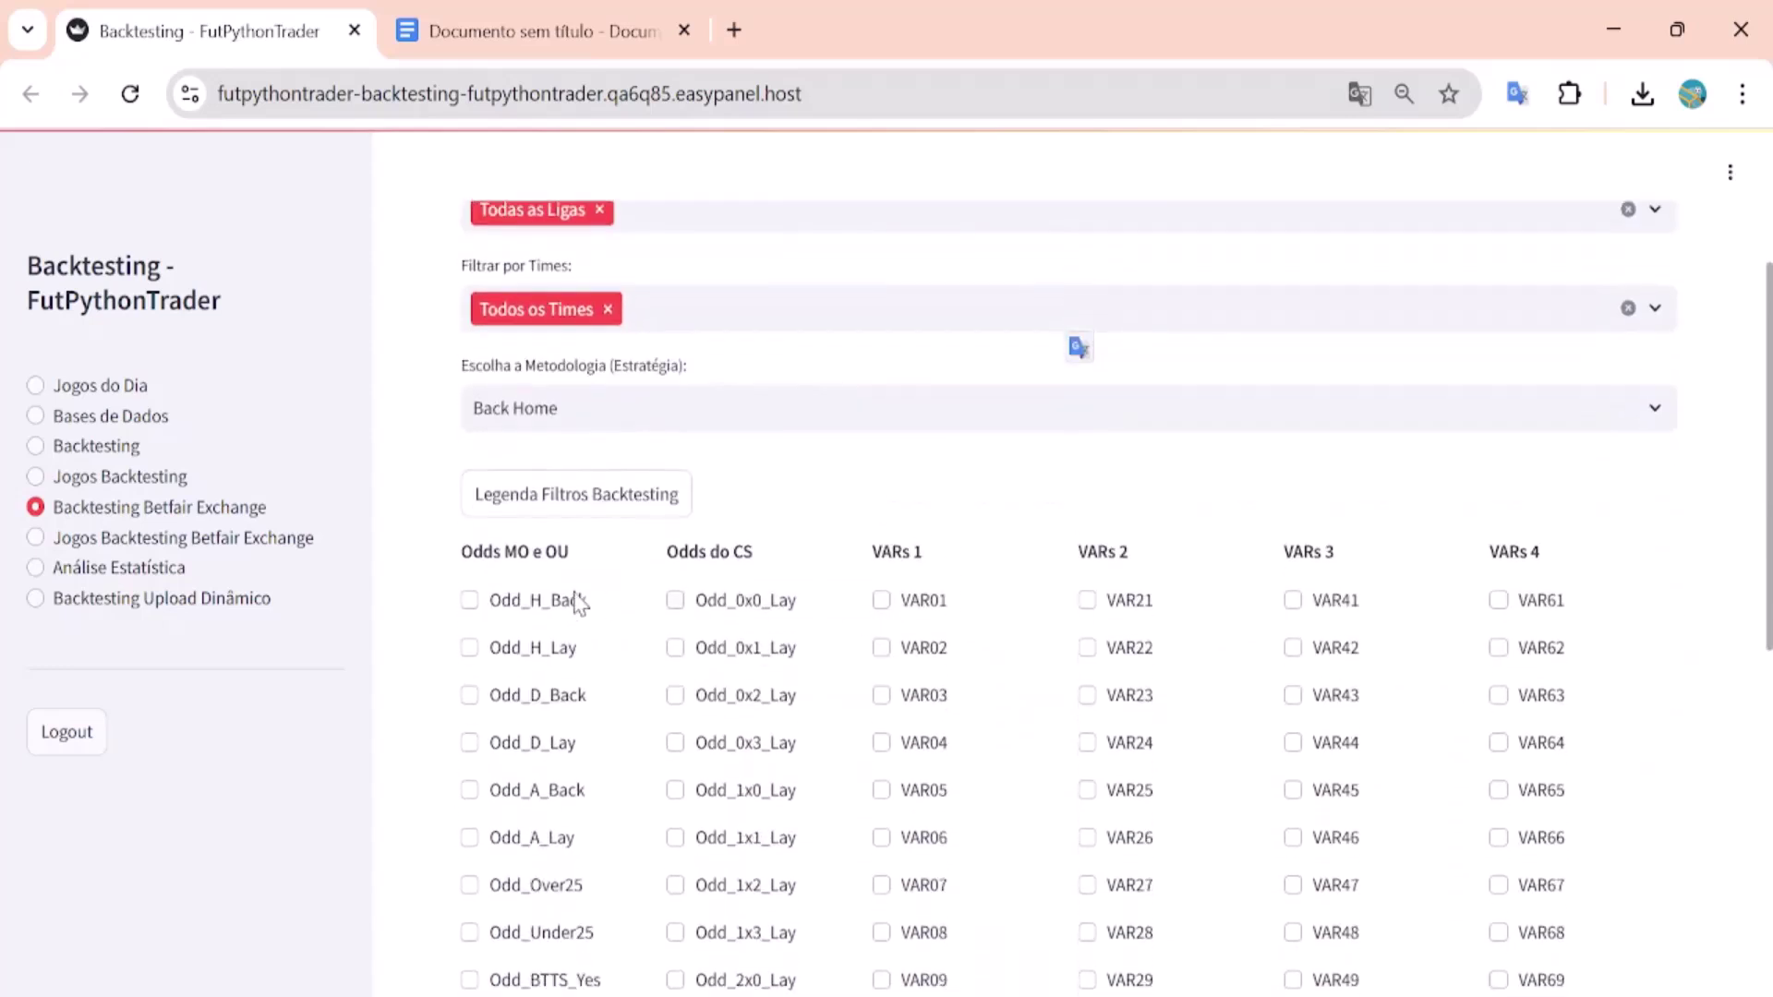
pyautogui.scroll(-3, 541, 646)
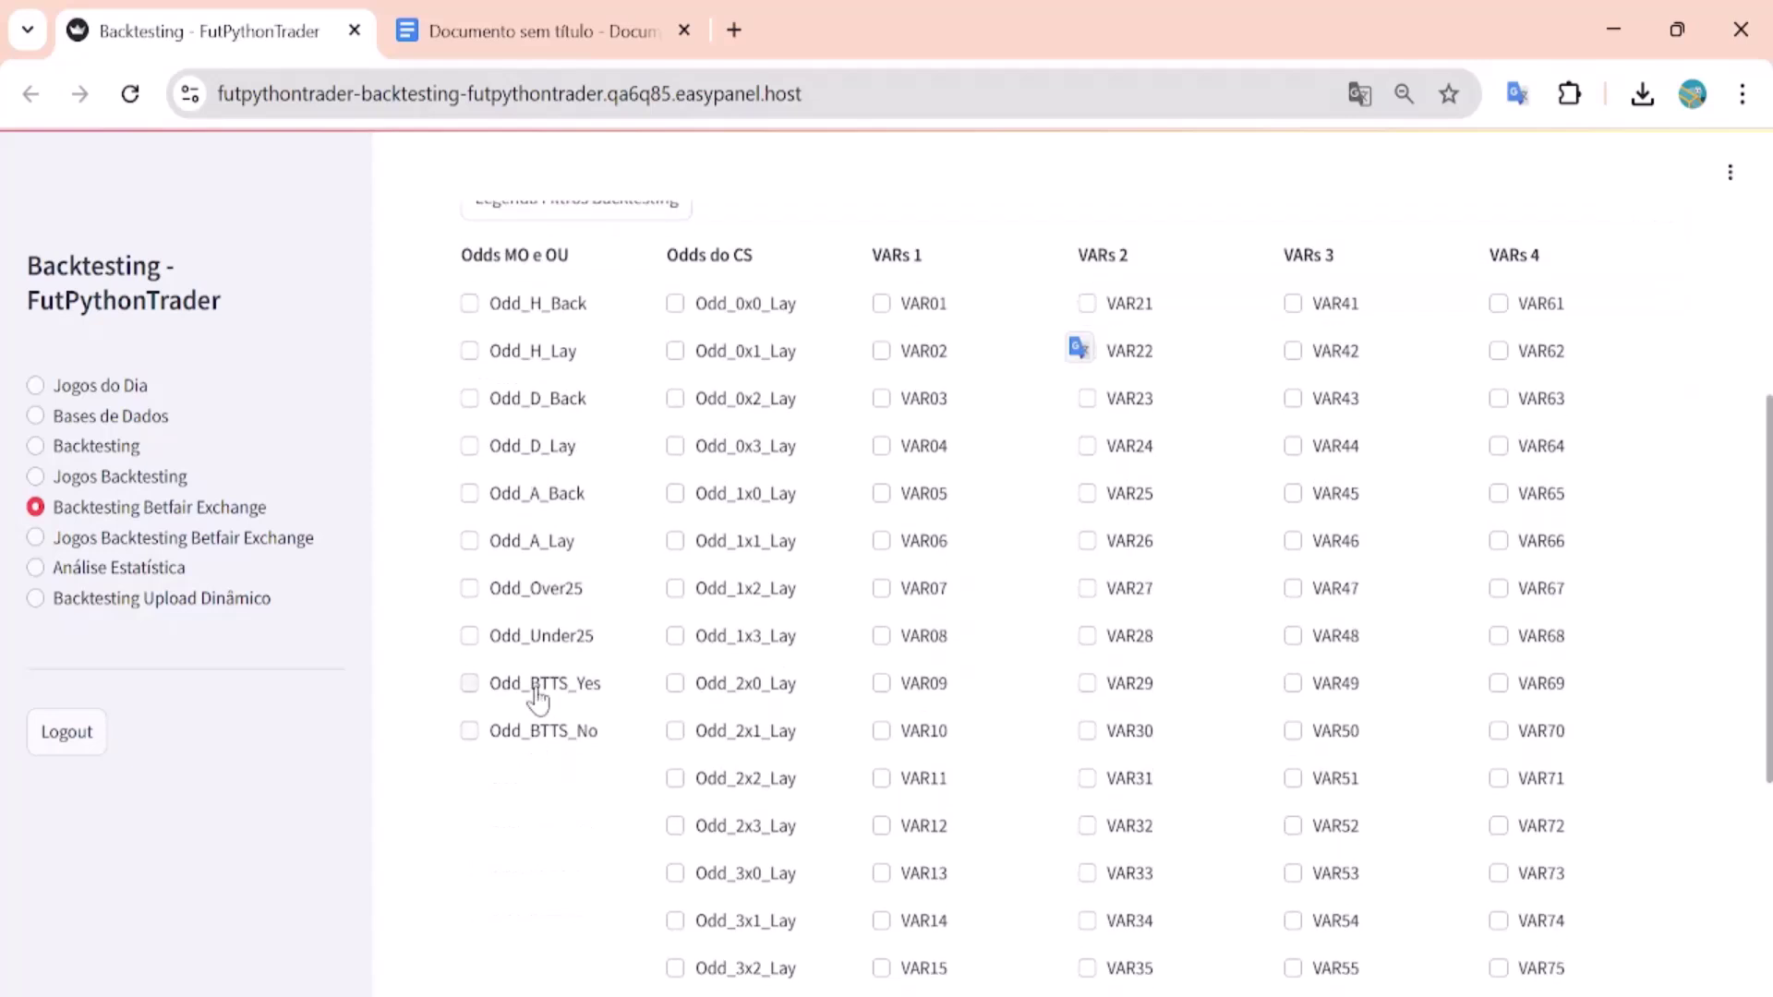
pyautogui.scroll(2, 535, 702)
pyautogui.scroll(2, 553, 514)
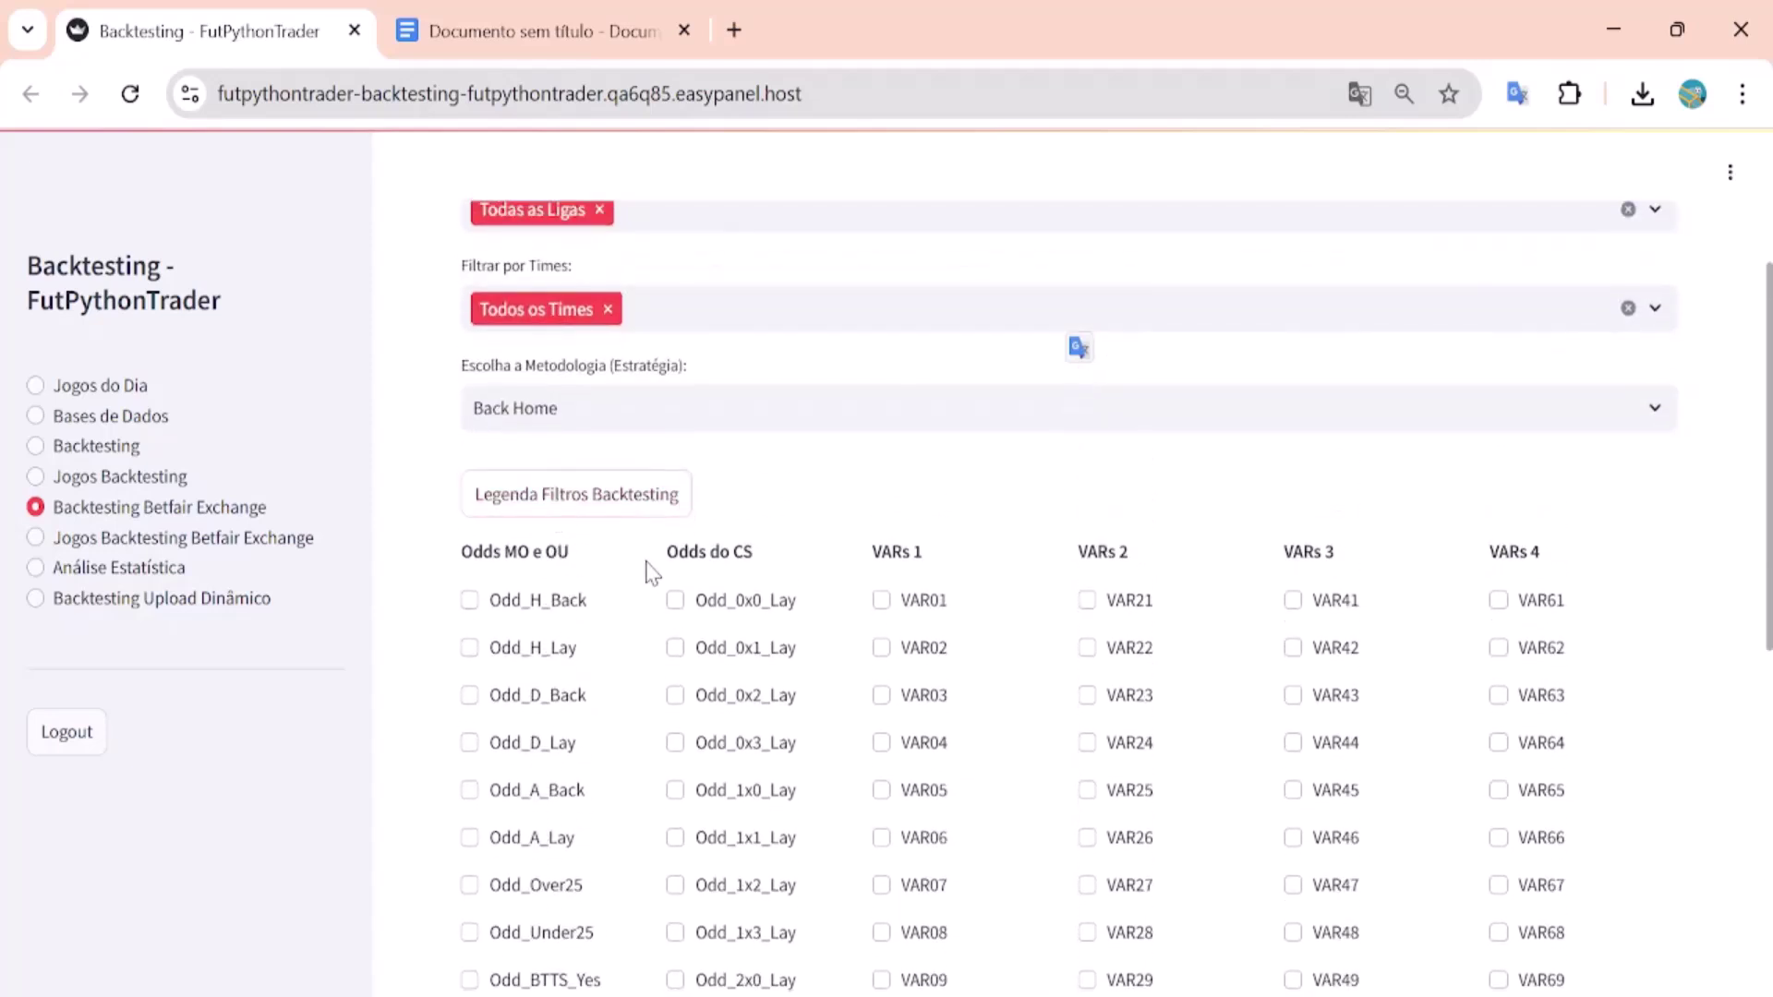
pyautogui.scroll(-2, 610, 517)
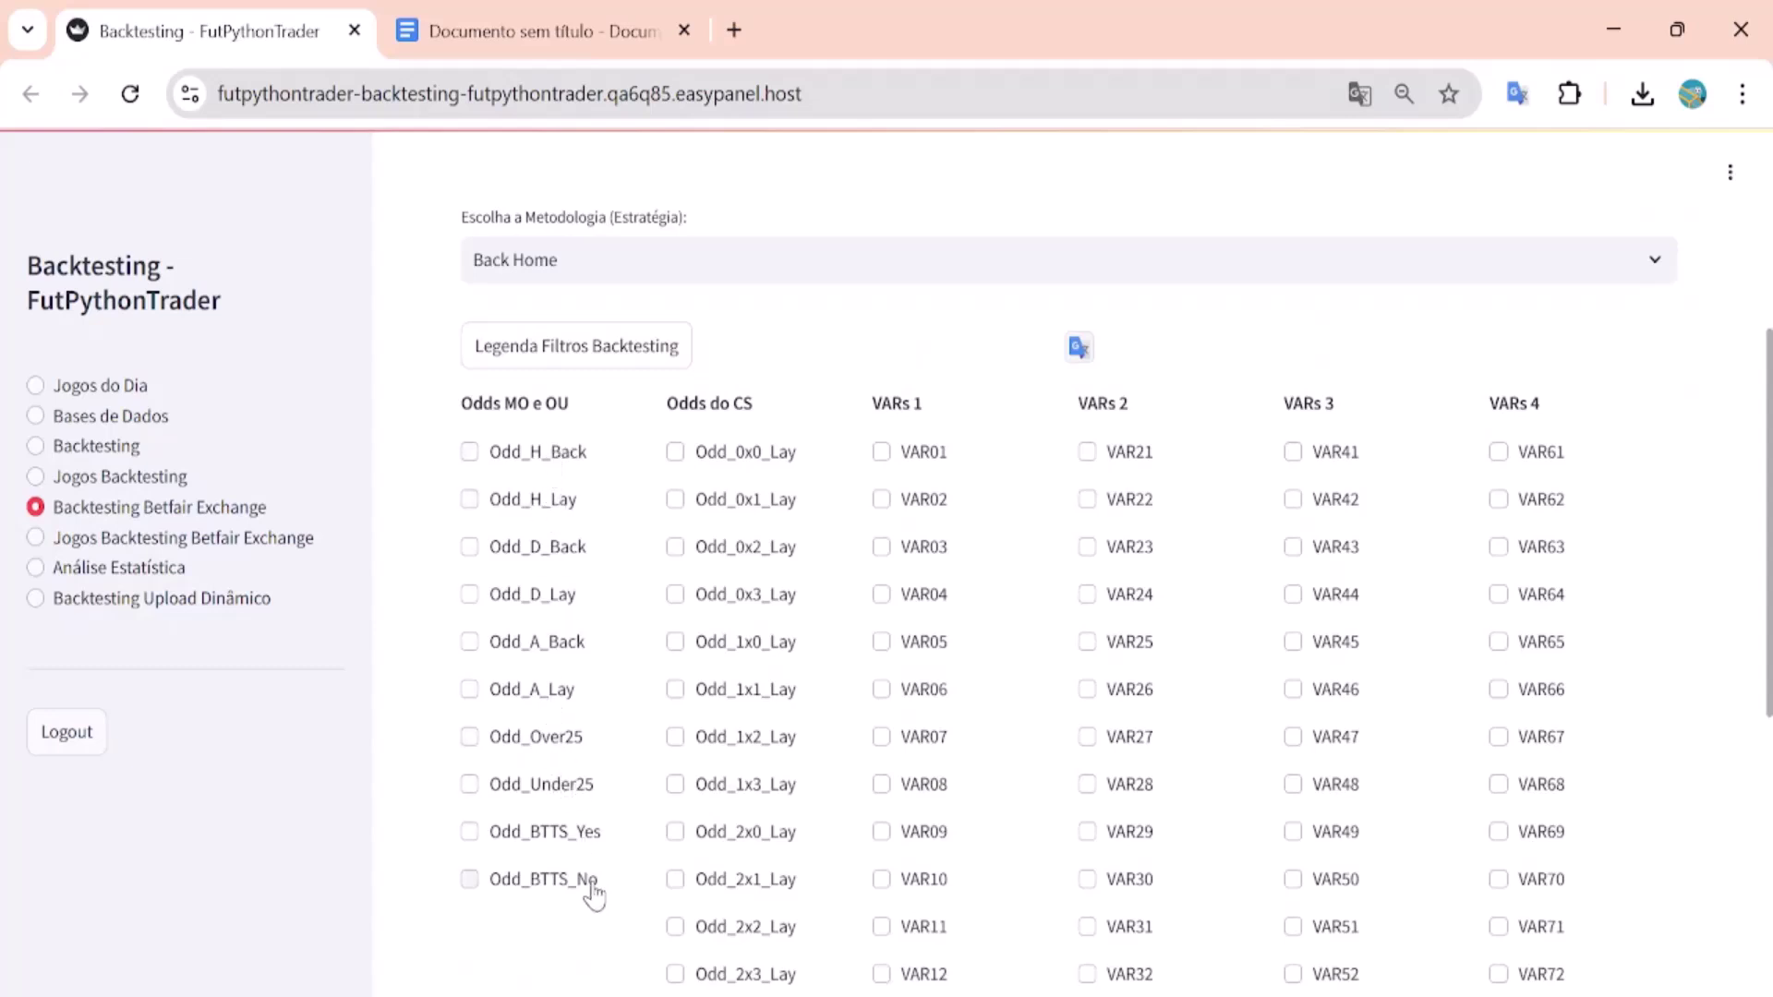
pyautogui.scroll(-2, 794, 415)
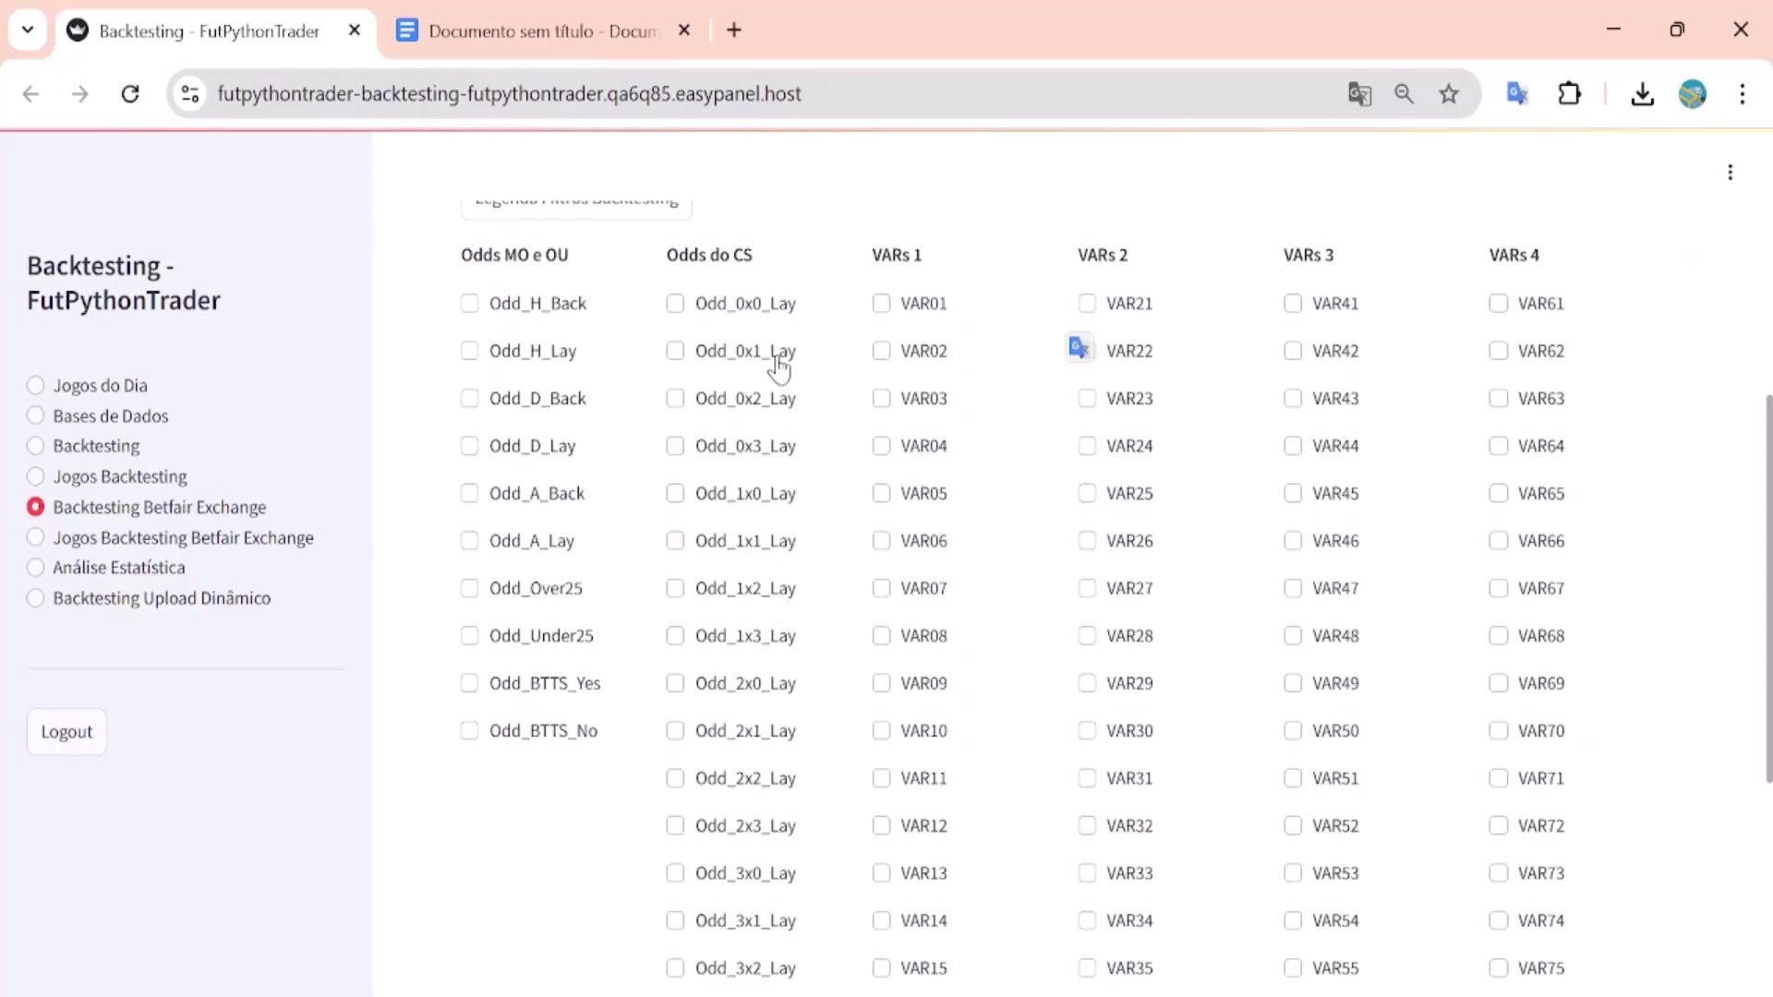
pyautogui.scroll(-6, 770, 402)
pyautogui.scroll(6, 749, 480)
pyautogui.scroll(2, 750, 508)
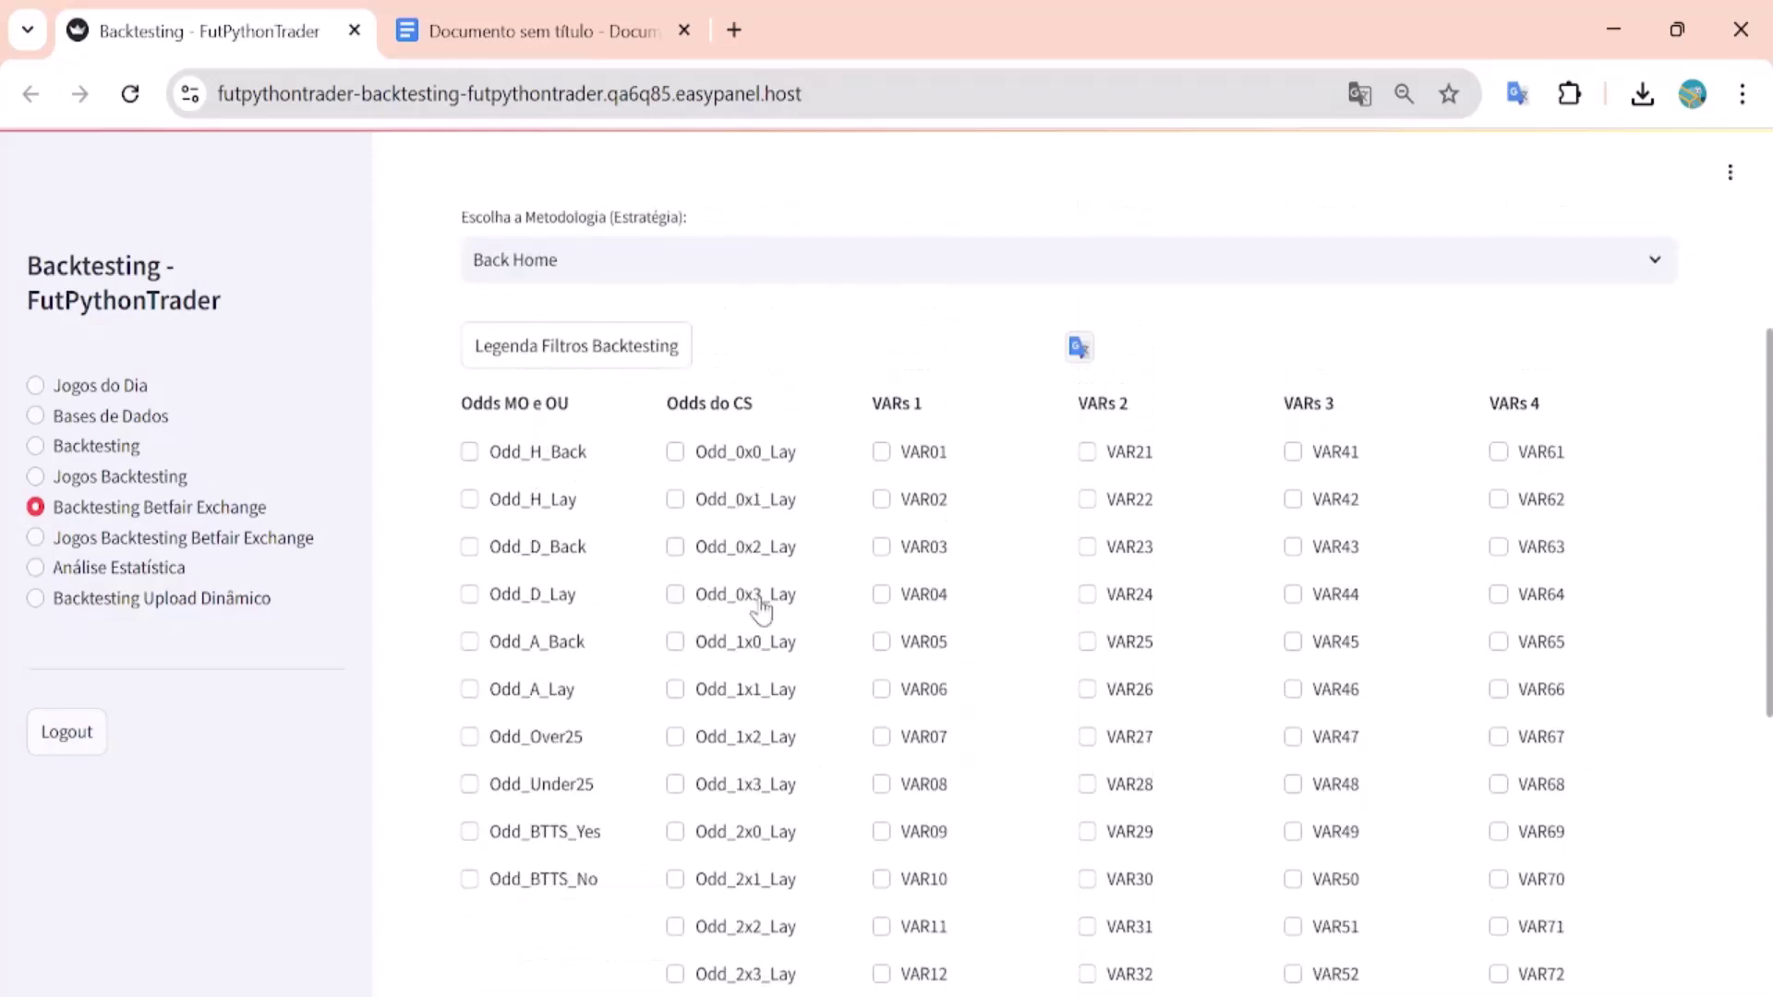
pyautogui.scroll(-2, 663, 484)
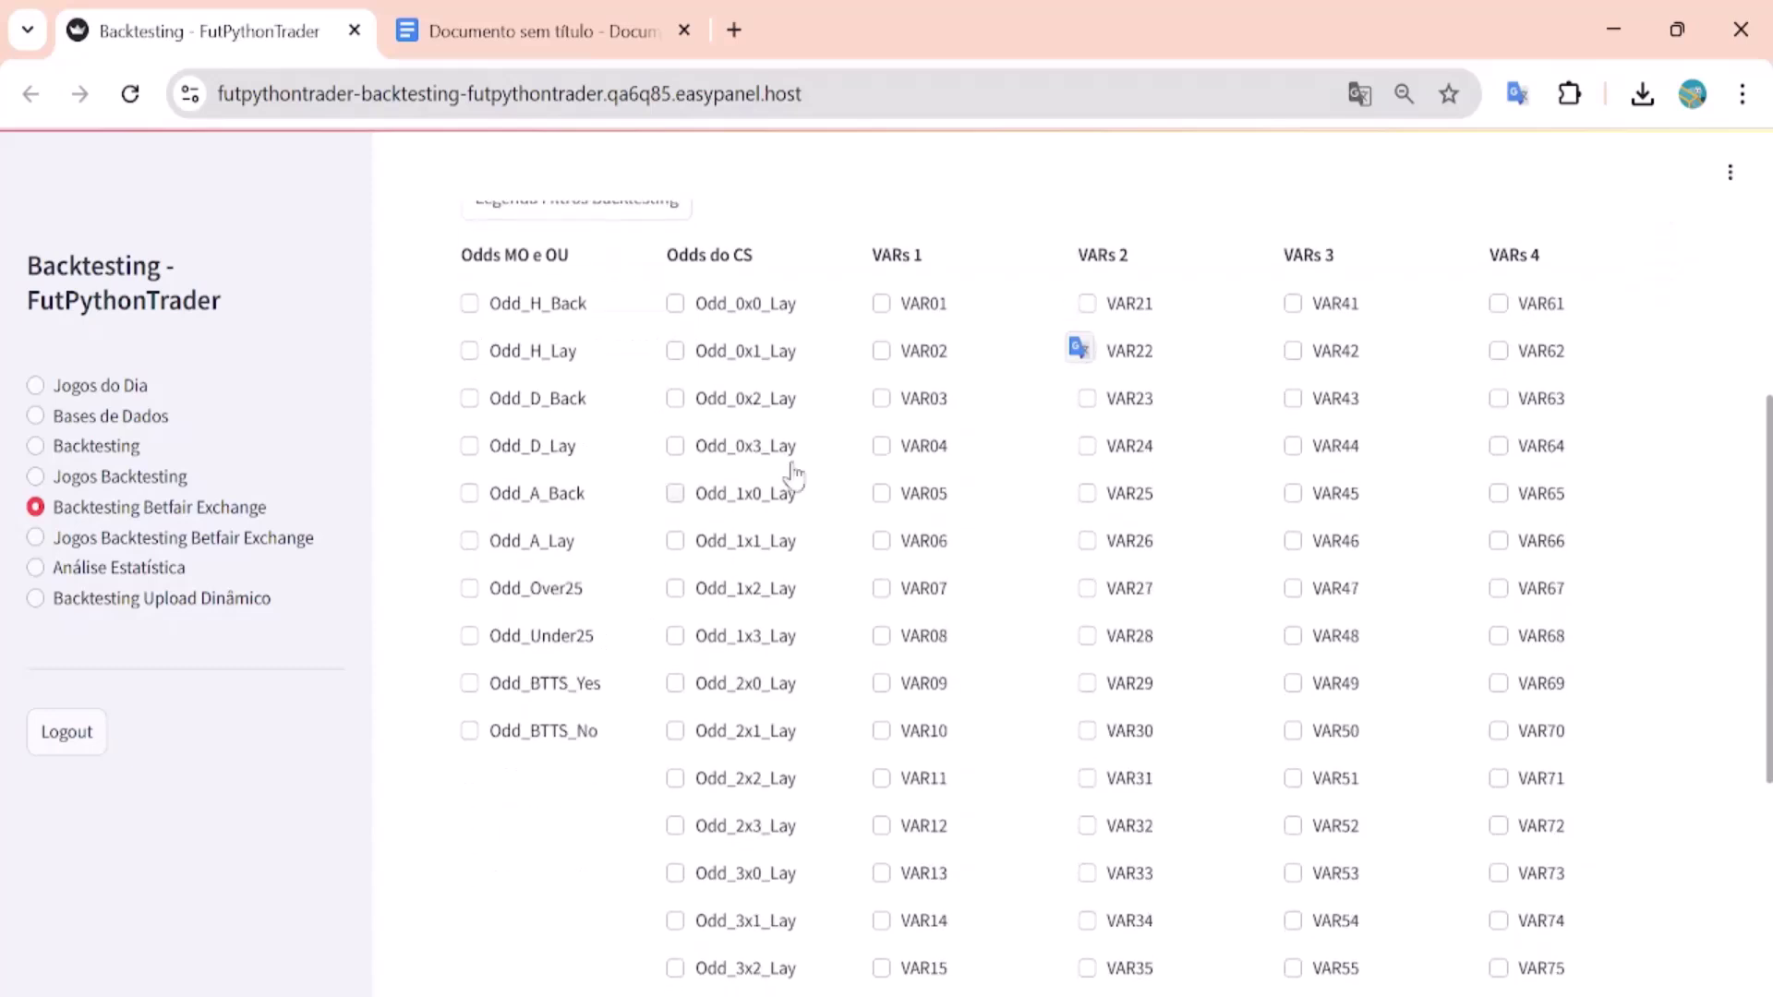
pyautogui.scroll(-4, 921, 332)
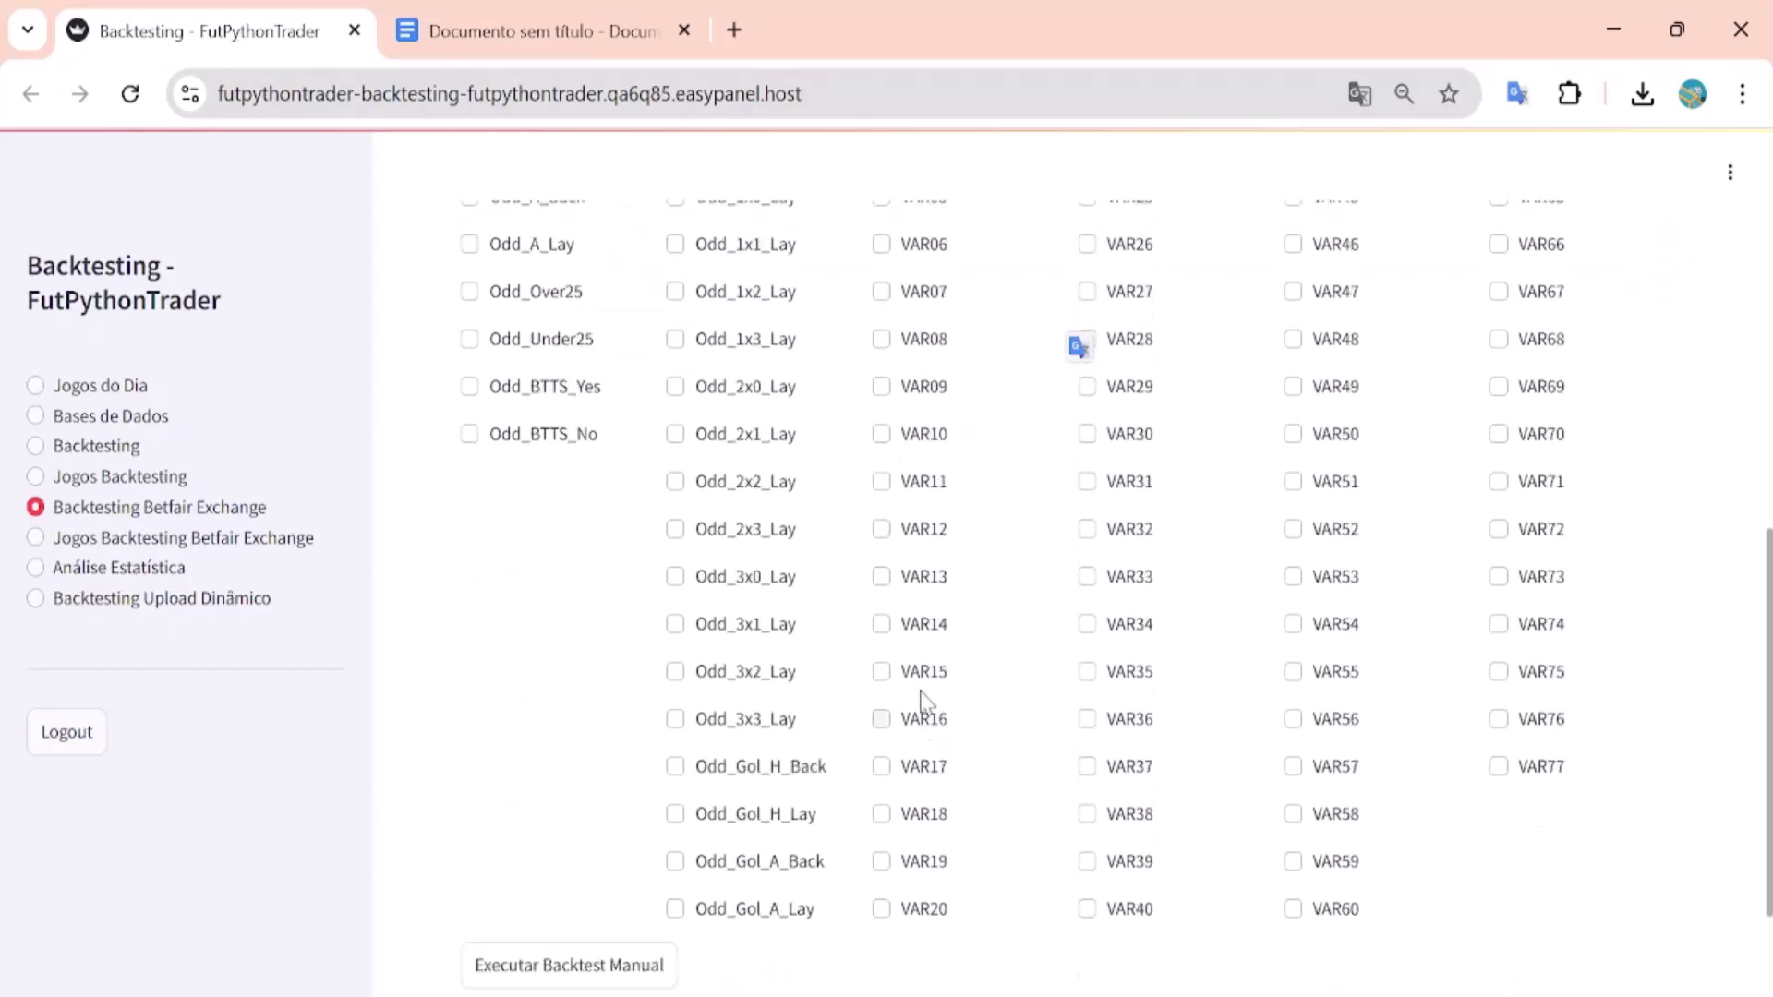
pyautogui.scroll(4, 928, 722)
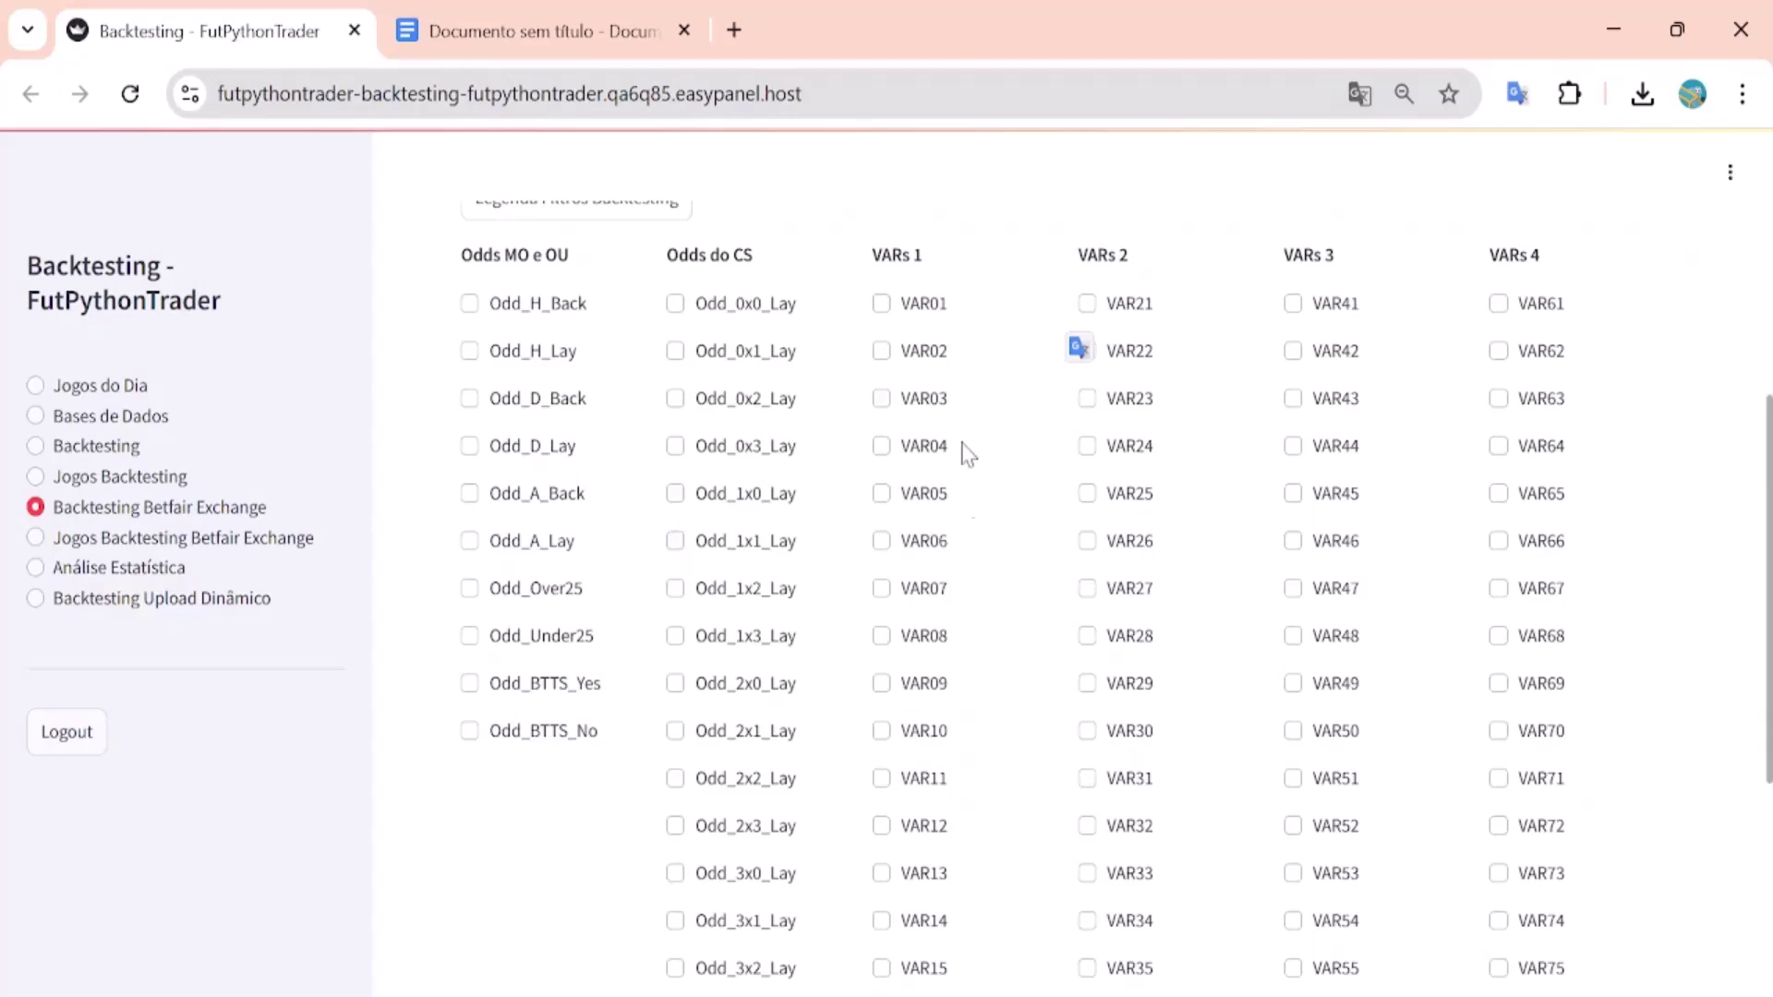
pyautogui.scroll(2, 942, 367)
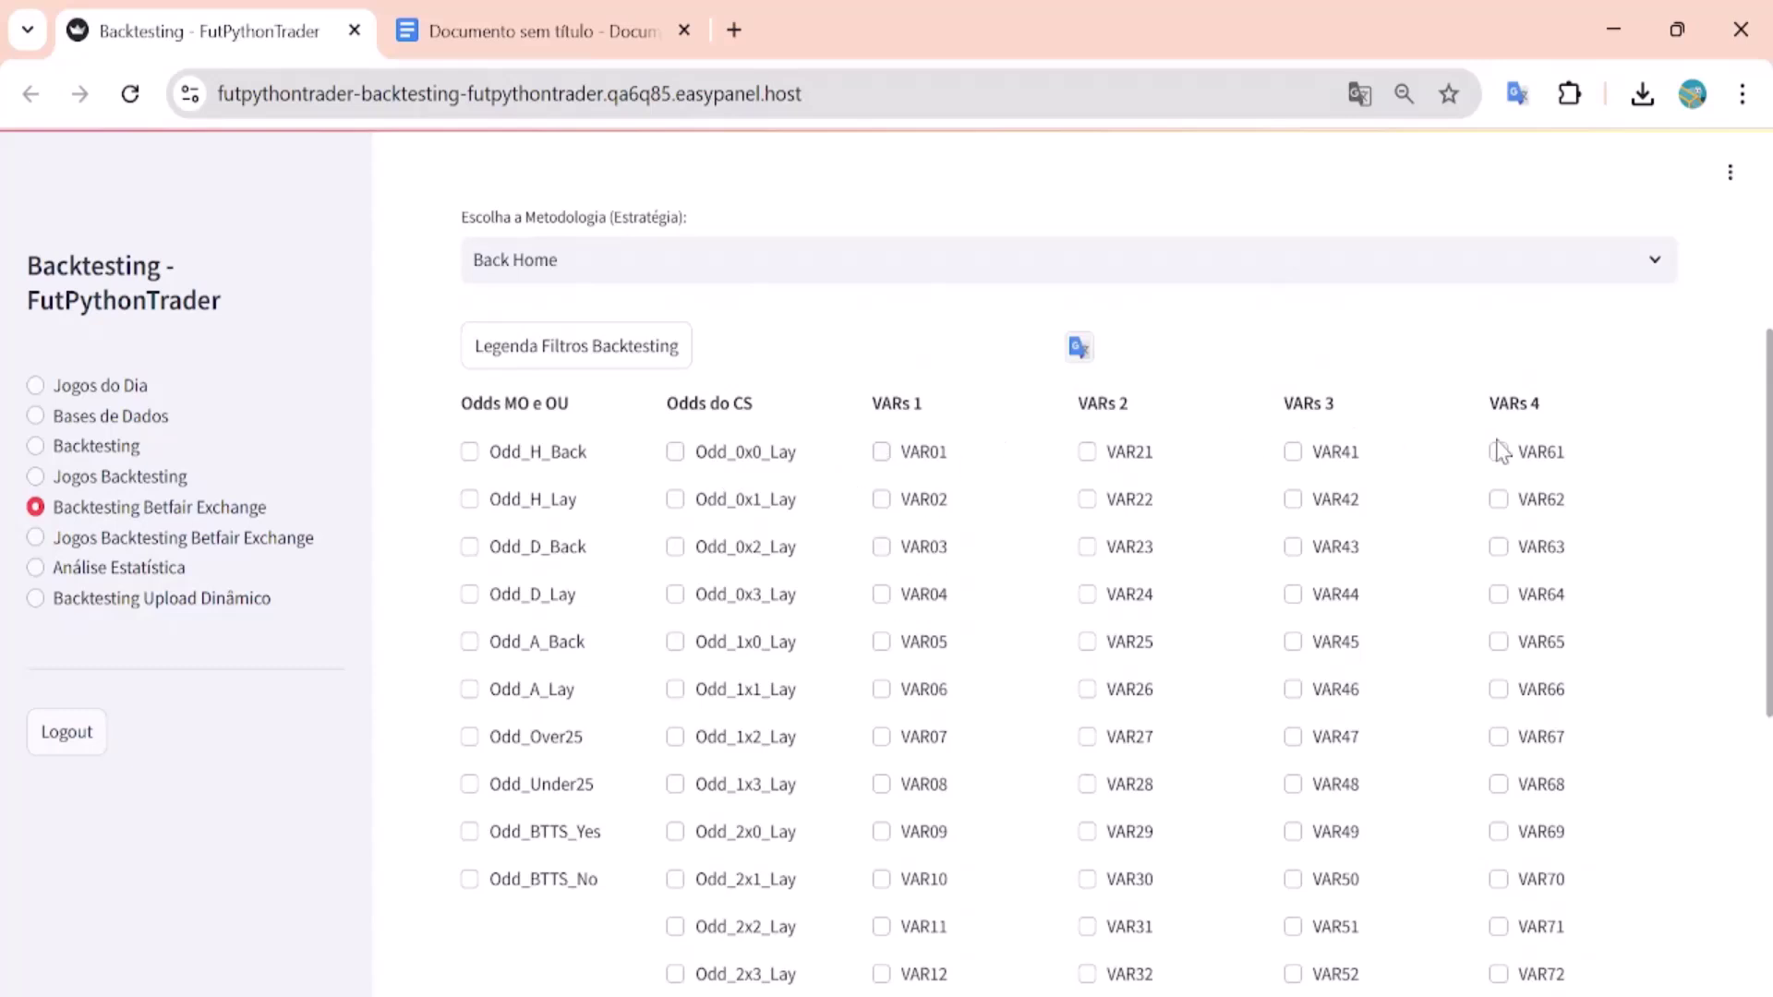
pyautogui.scroll(-2, 995, 552)
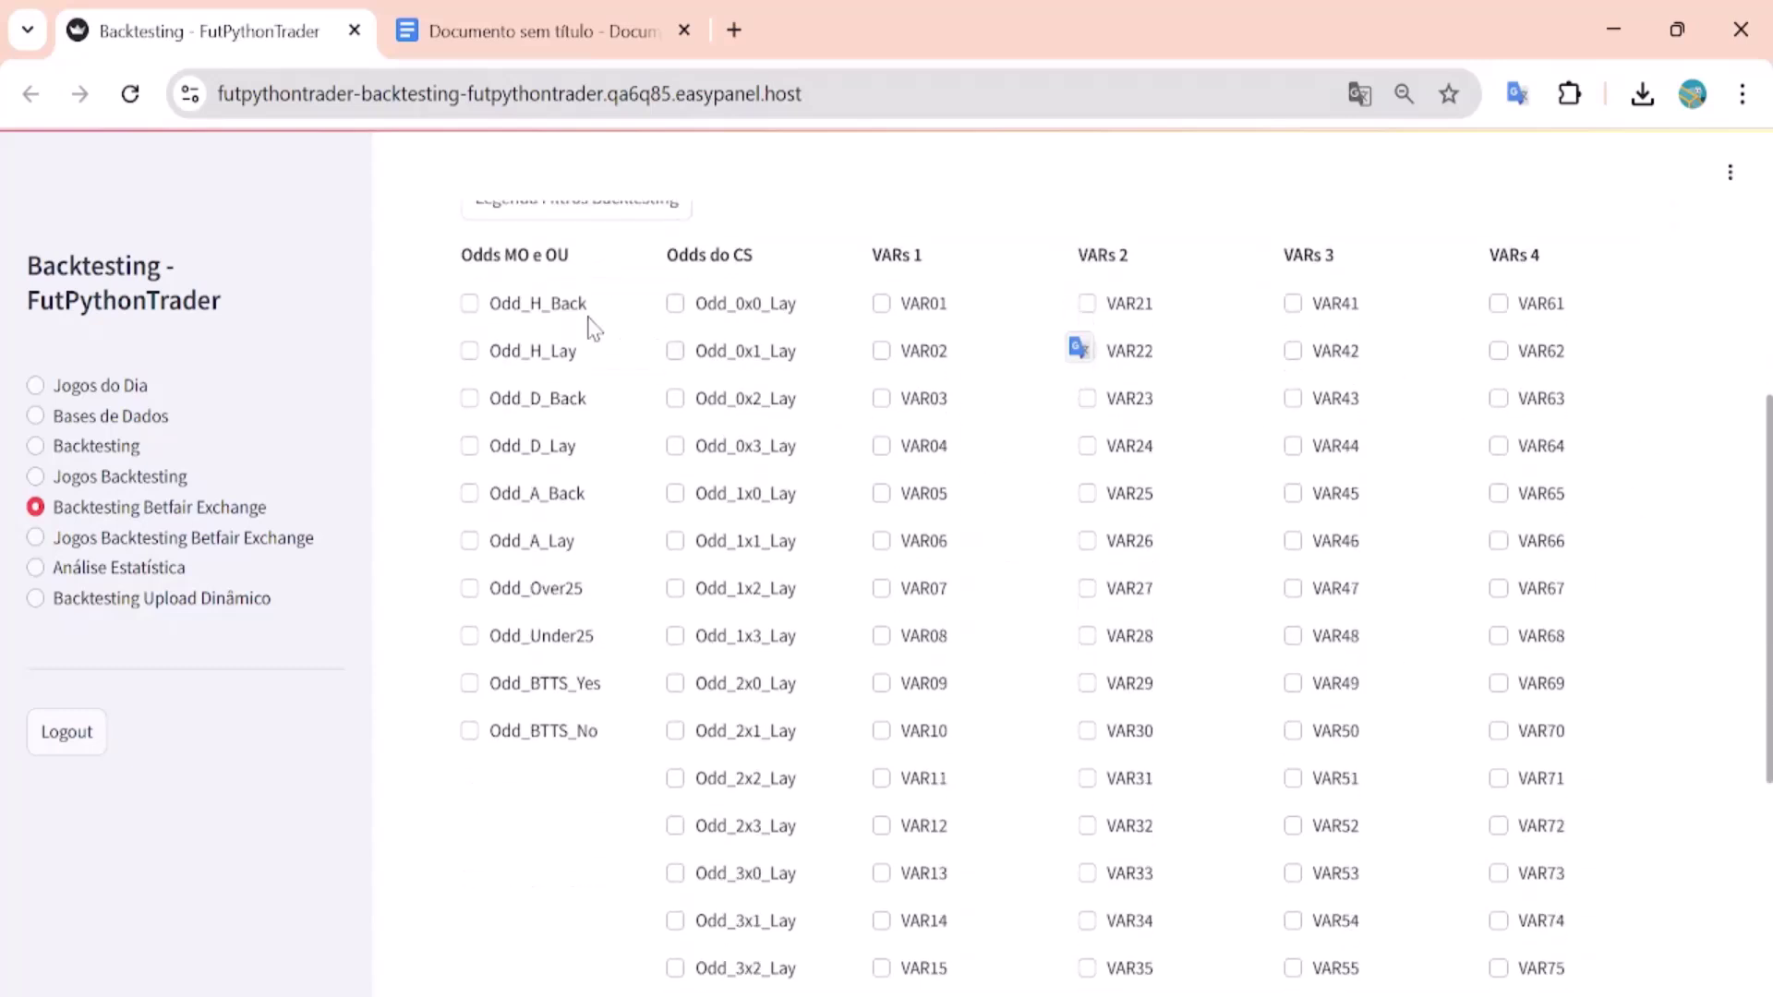
pyautogui.scroll(2, 841, 314)
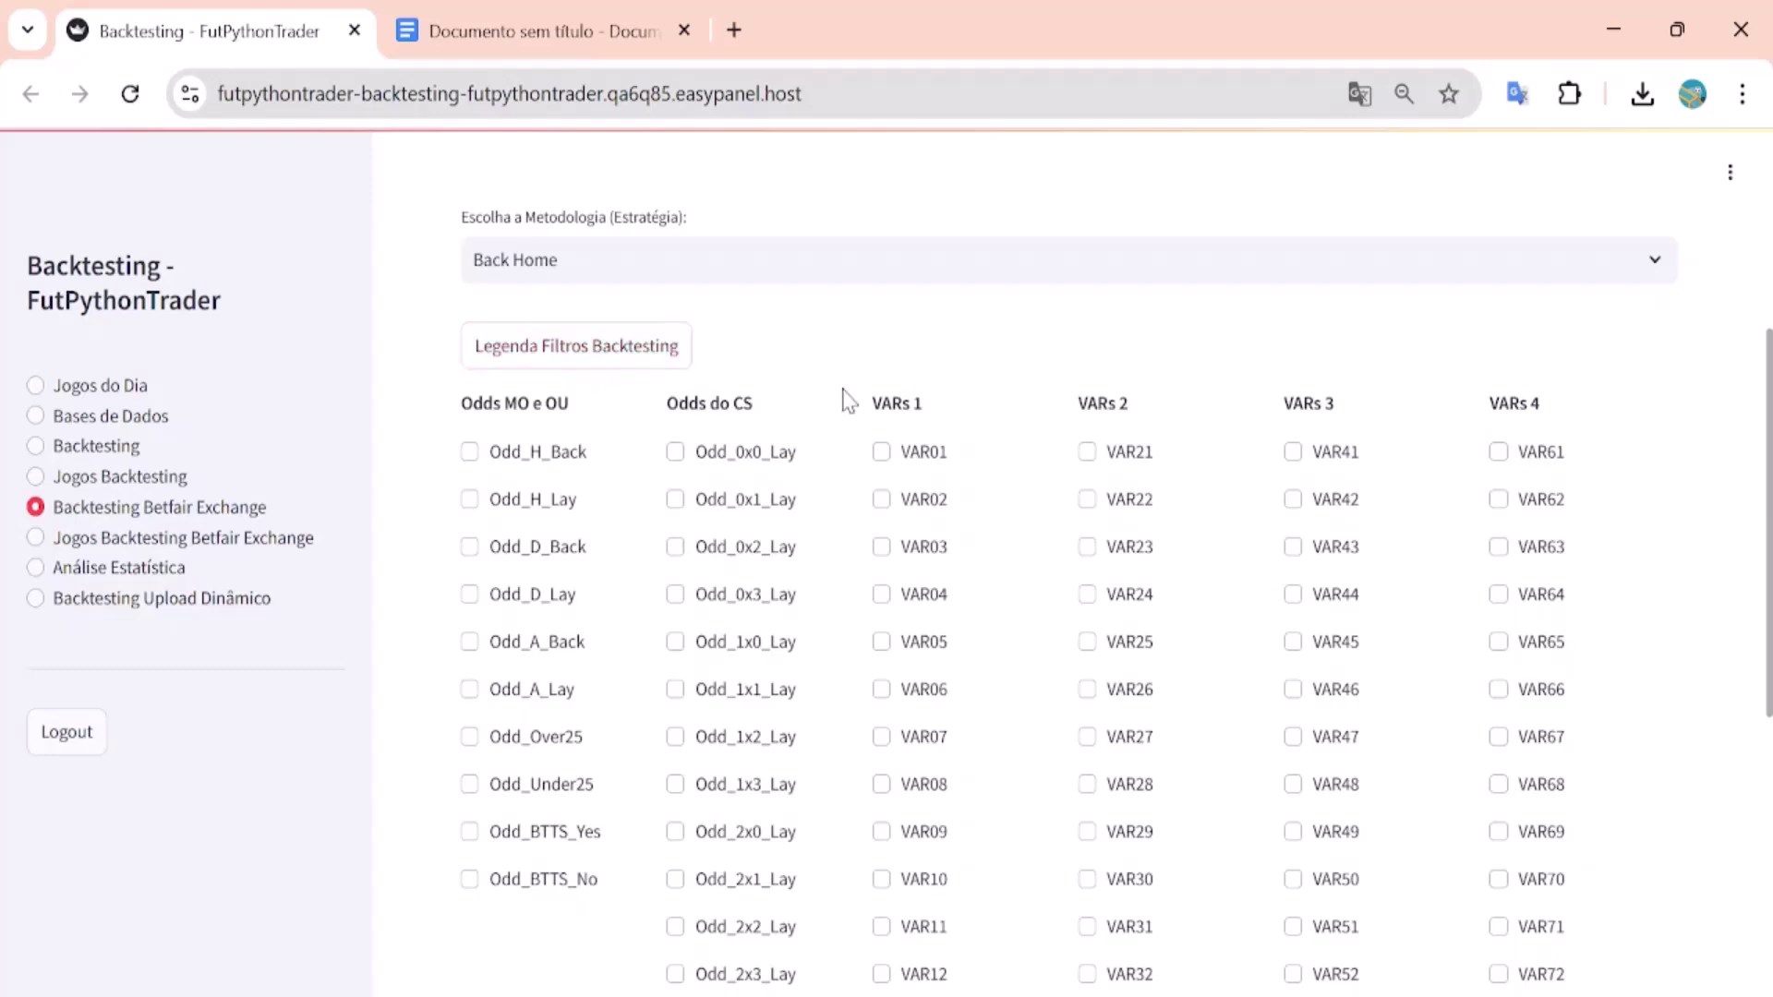
pyautogui.scroll(-7, 1126, 527)
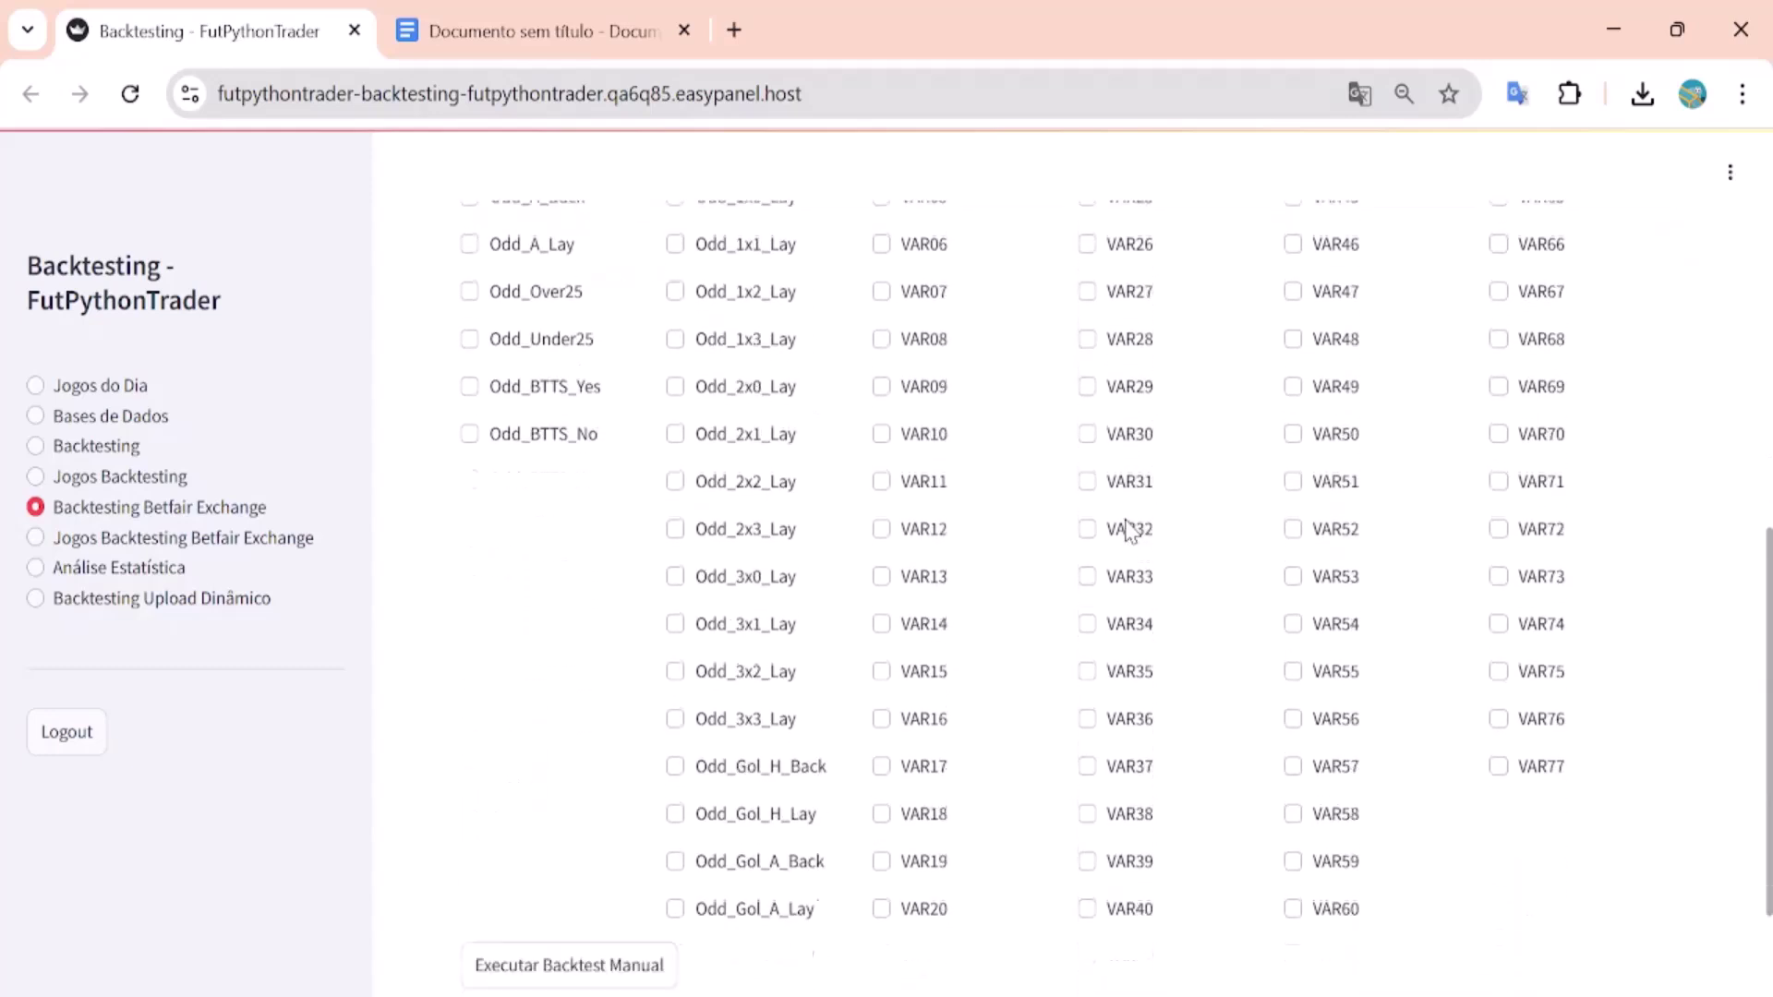
pyautogui.scroll(3, 617, 439)
pyautogui.scroll(4, 617, 439)
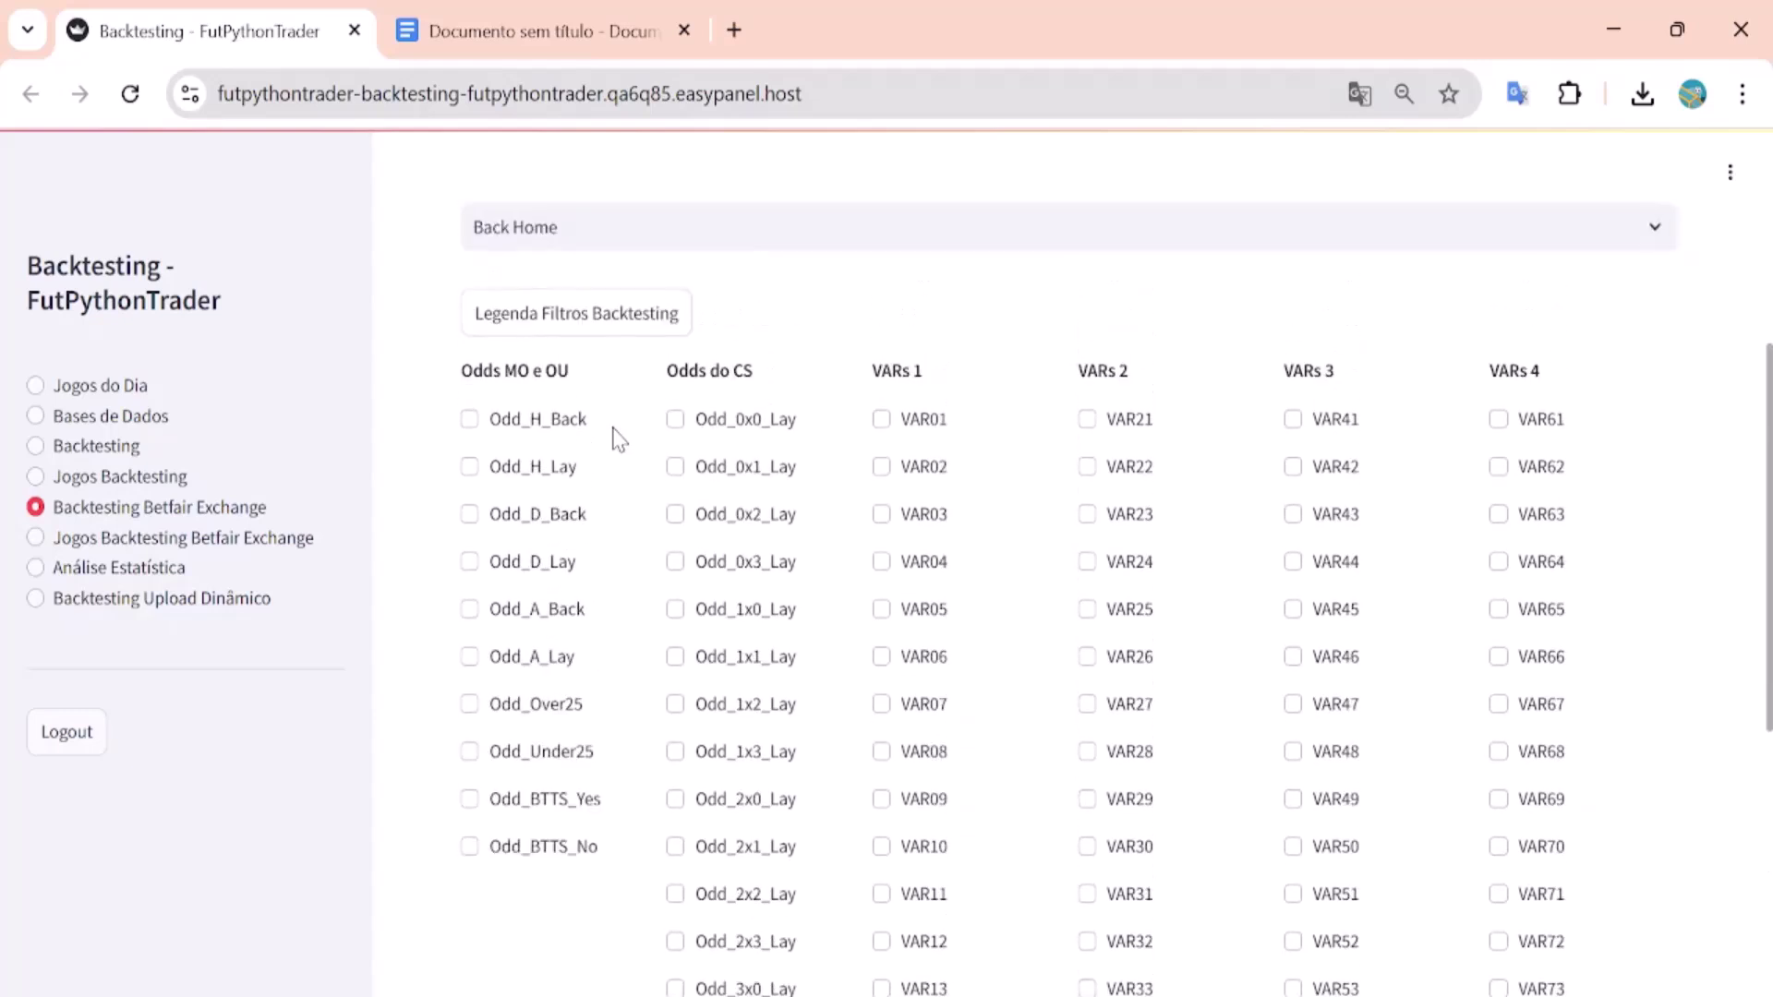
# Step: Enable the Odd_H_Back, Odd_Over25 and Odd_BTTS_Yes filters for the manual backtest and view their minimum and maximum fields
pyautogui.click(534, 432)
pyautogui.scroll(2, 578, 442)
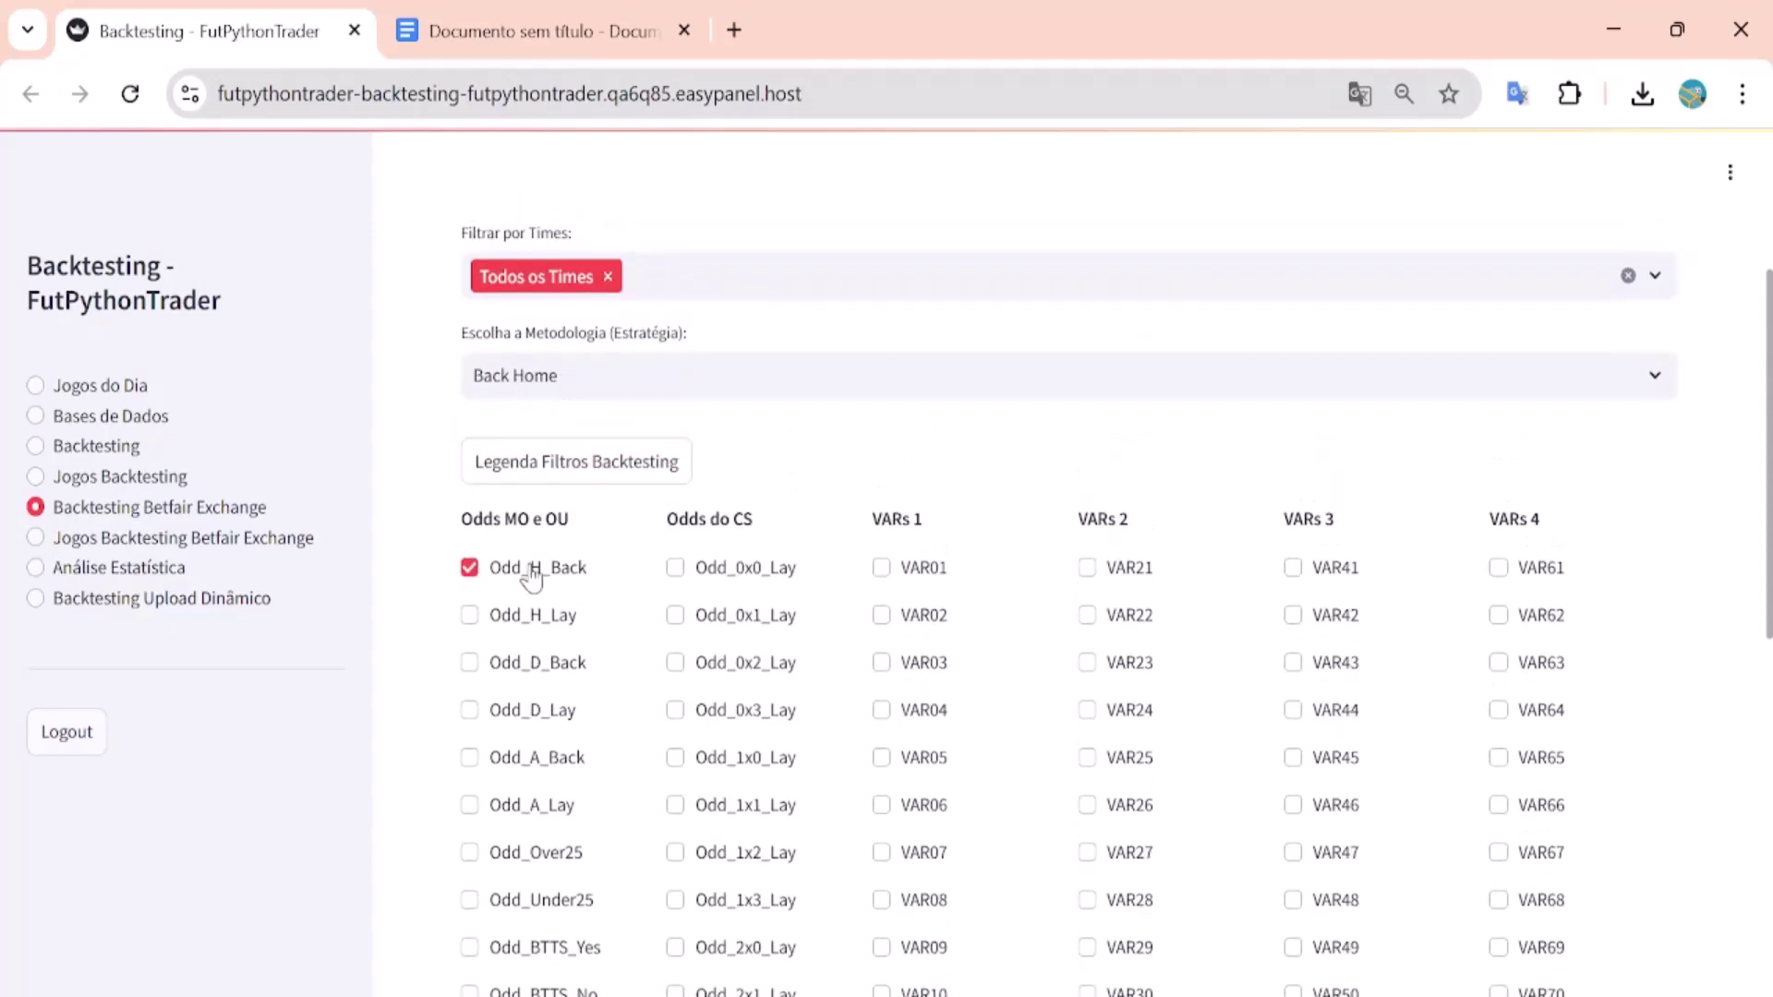
pyautogui.scroll(-2, 559, 585)
pyautogui.scroll(-2, 778, 775)
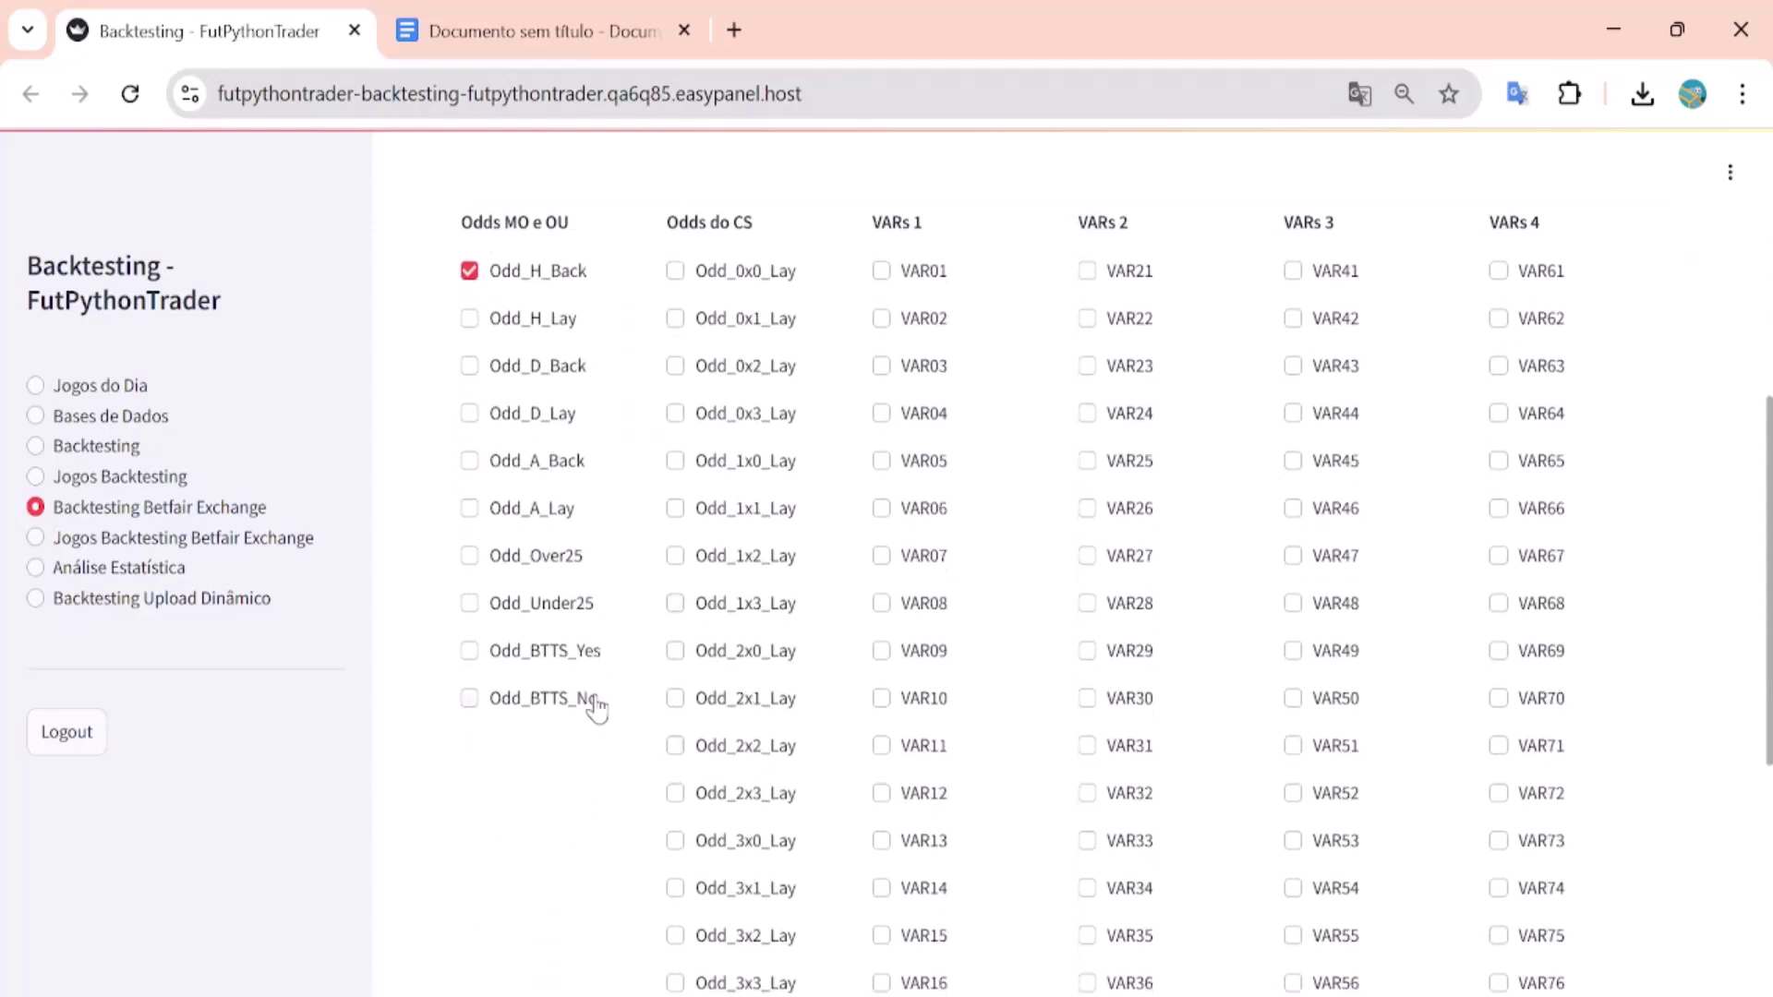
pyautogui.click(541, 563)
pyautogui.click(554, 651)
pyautogui.scroll(-10, 633, 726)
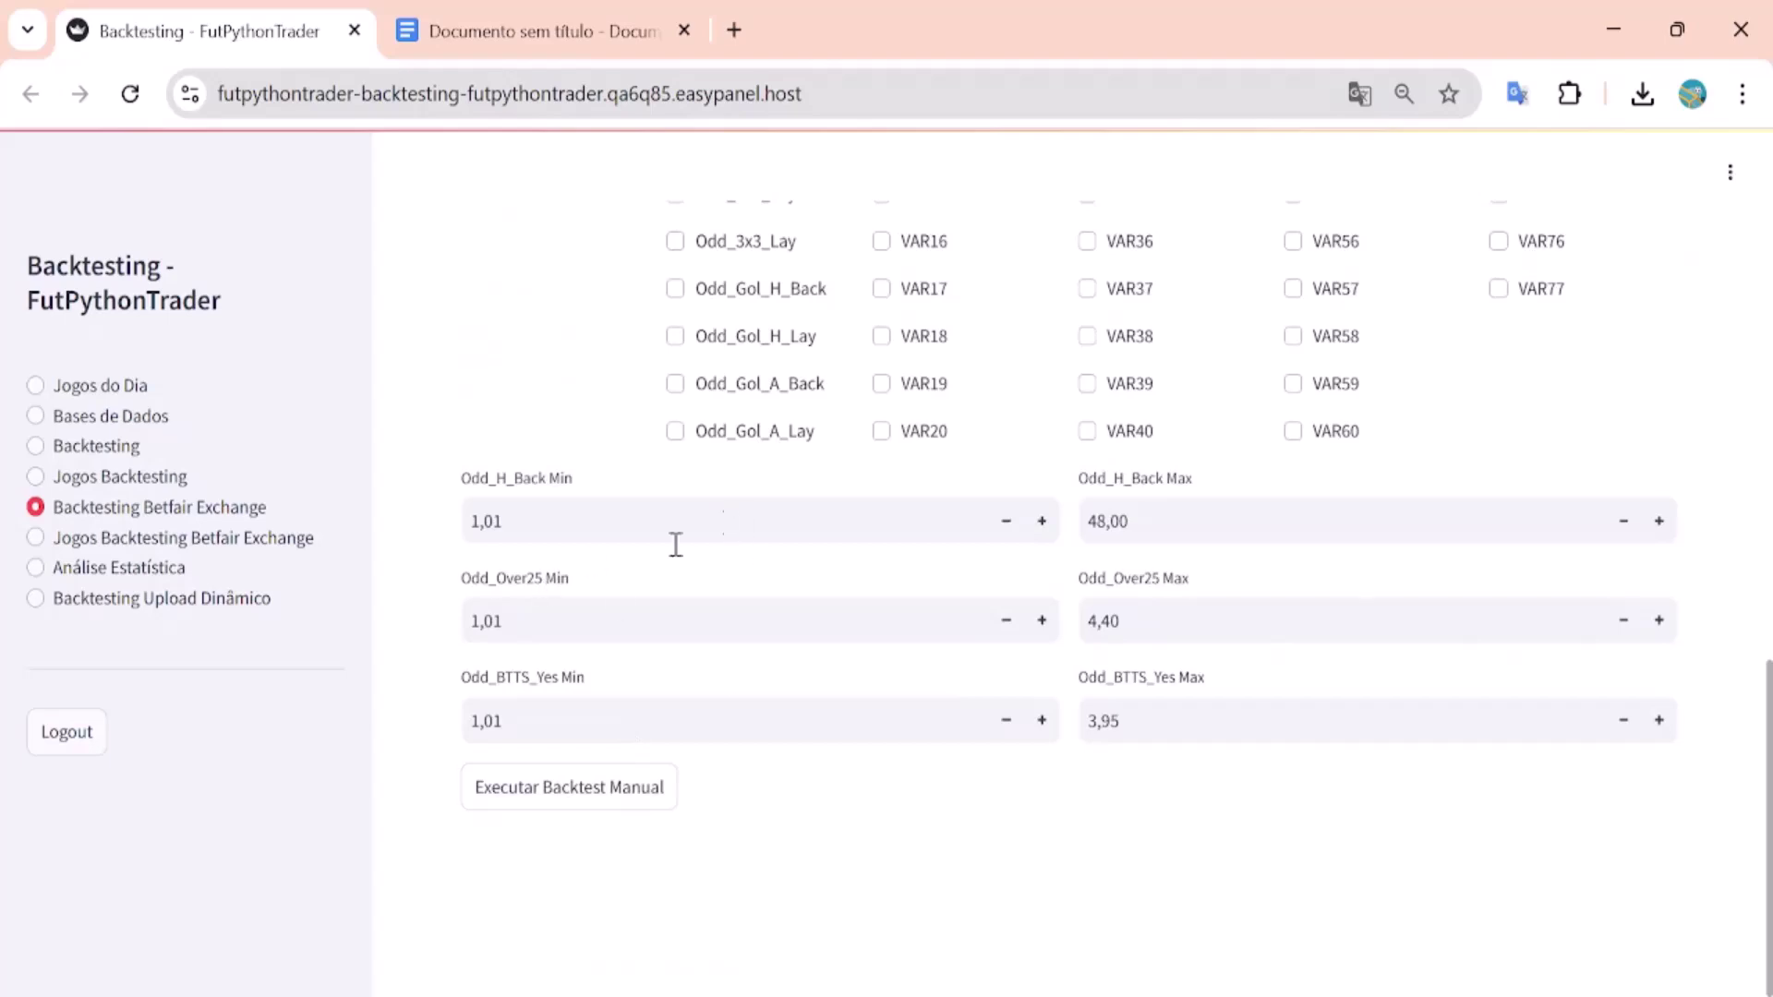
pyautogui.scroll(18, 775, 590)
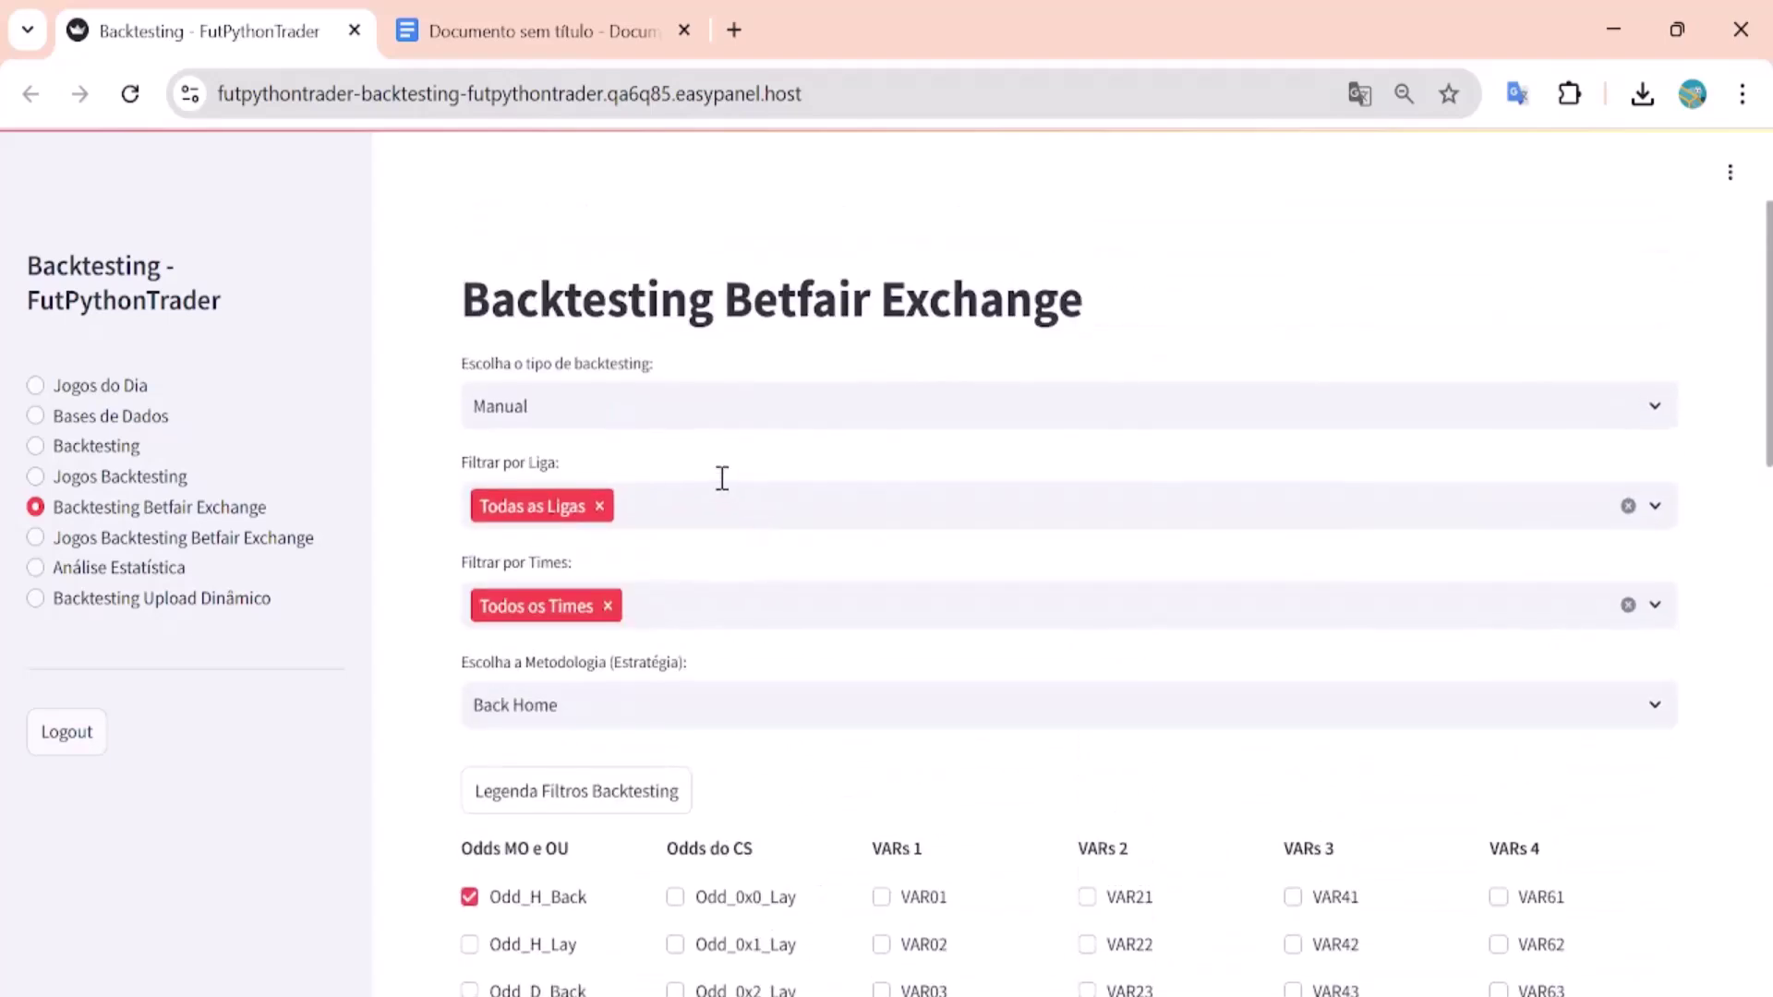
# Step: Set the Betfair Exchange backtesting type to Dinâmico and select all variables
pyautogui.click(637, 399)
pyautogui.click(554, 498)
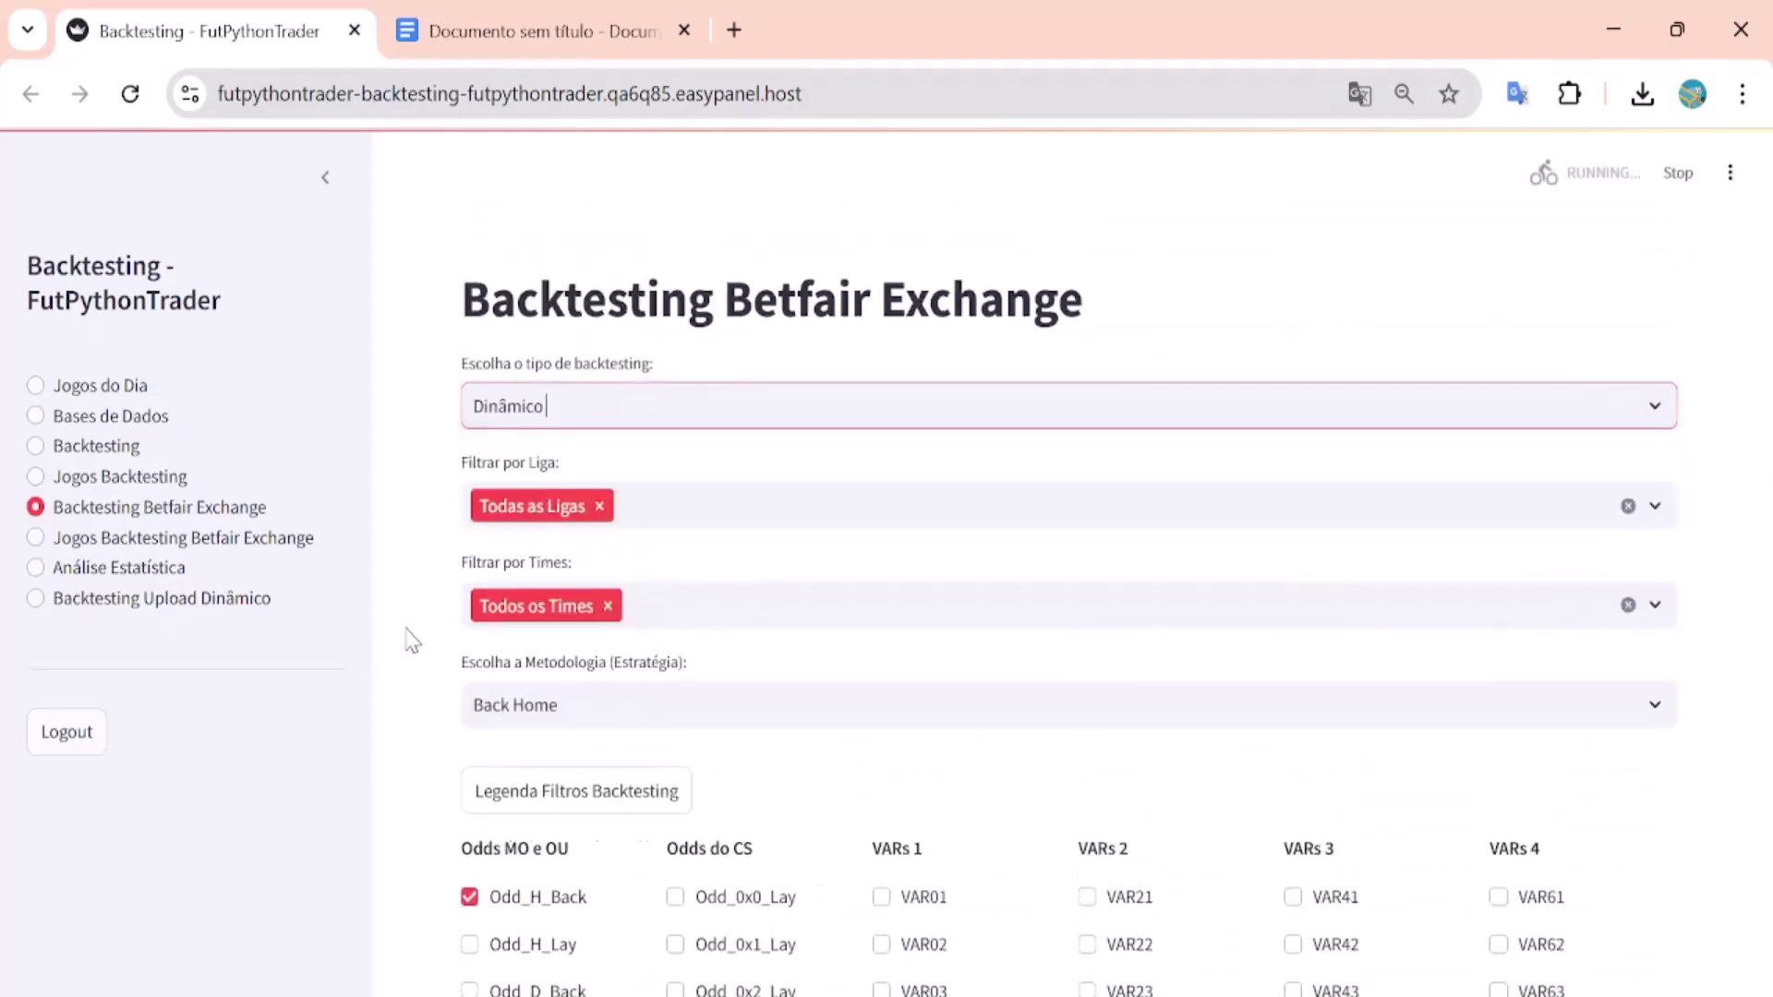
pyautogui.scroll(-4, 411, 640)
pyautogui.click(470, 552)
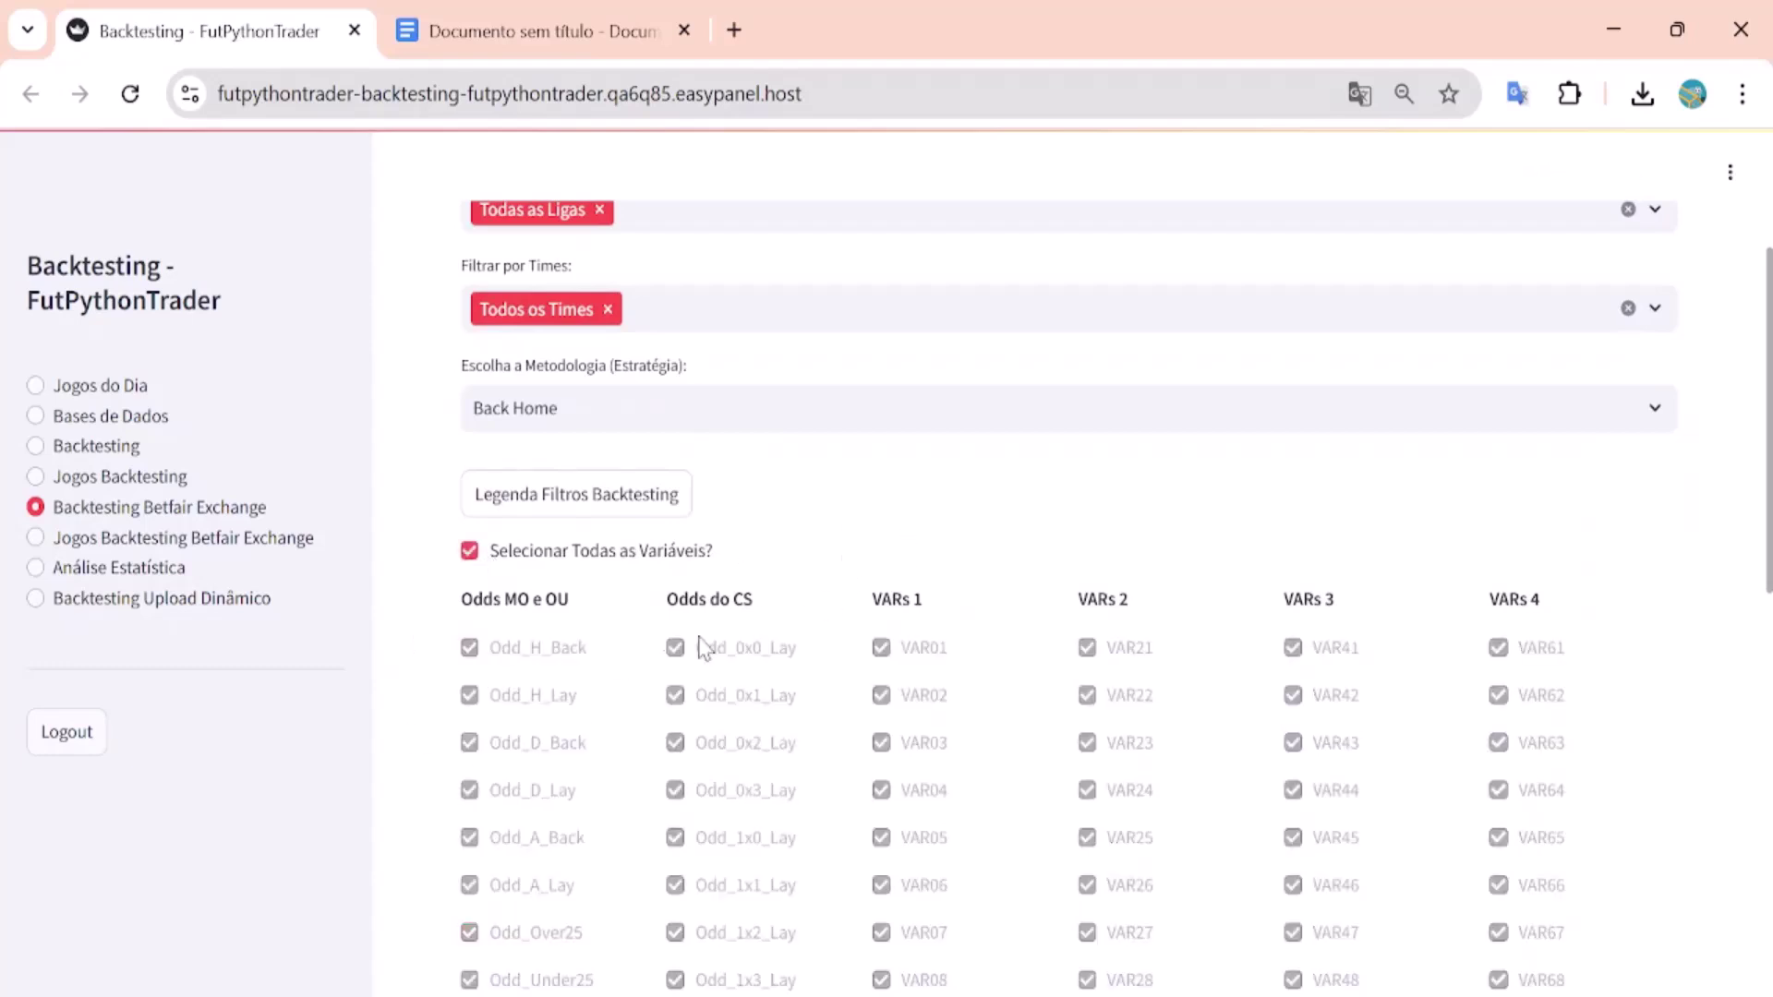
pyautogui.scroll(-8, 678, 643)
pyautogui.scroll(-4, 678, 643)
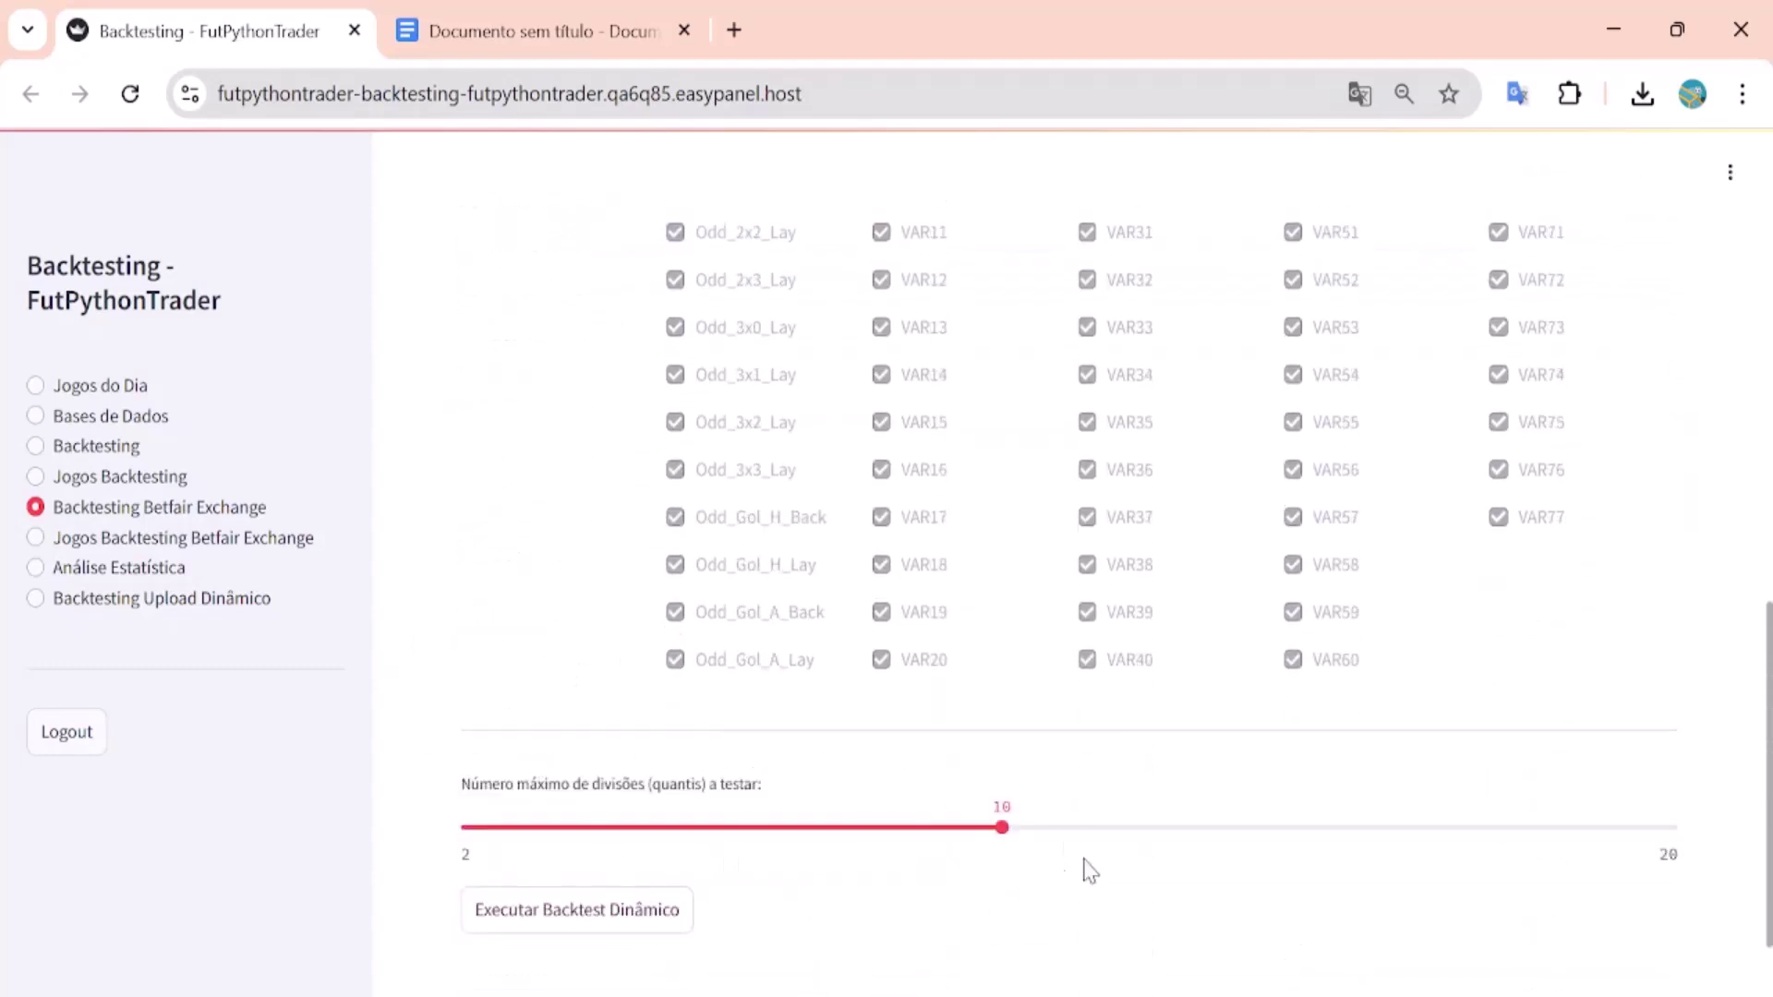
# Step: Look through the available Betfair Exchange strategies and set the methodology to Lay 0 x 1
pyautogui.scroll(16, 660, 831)
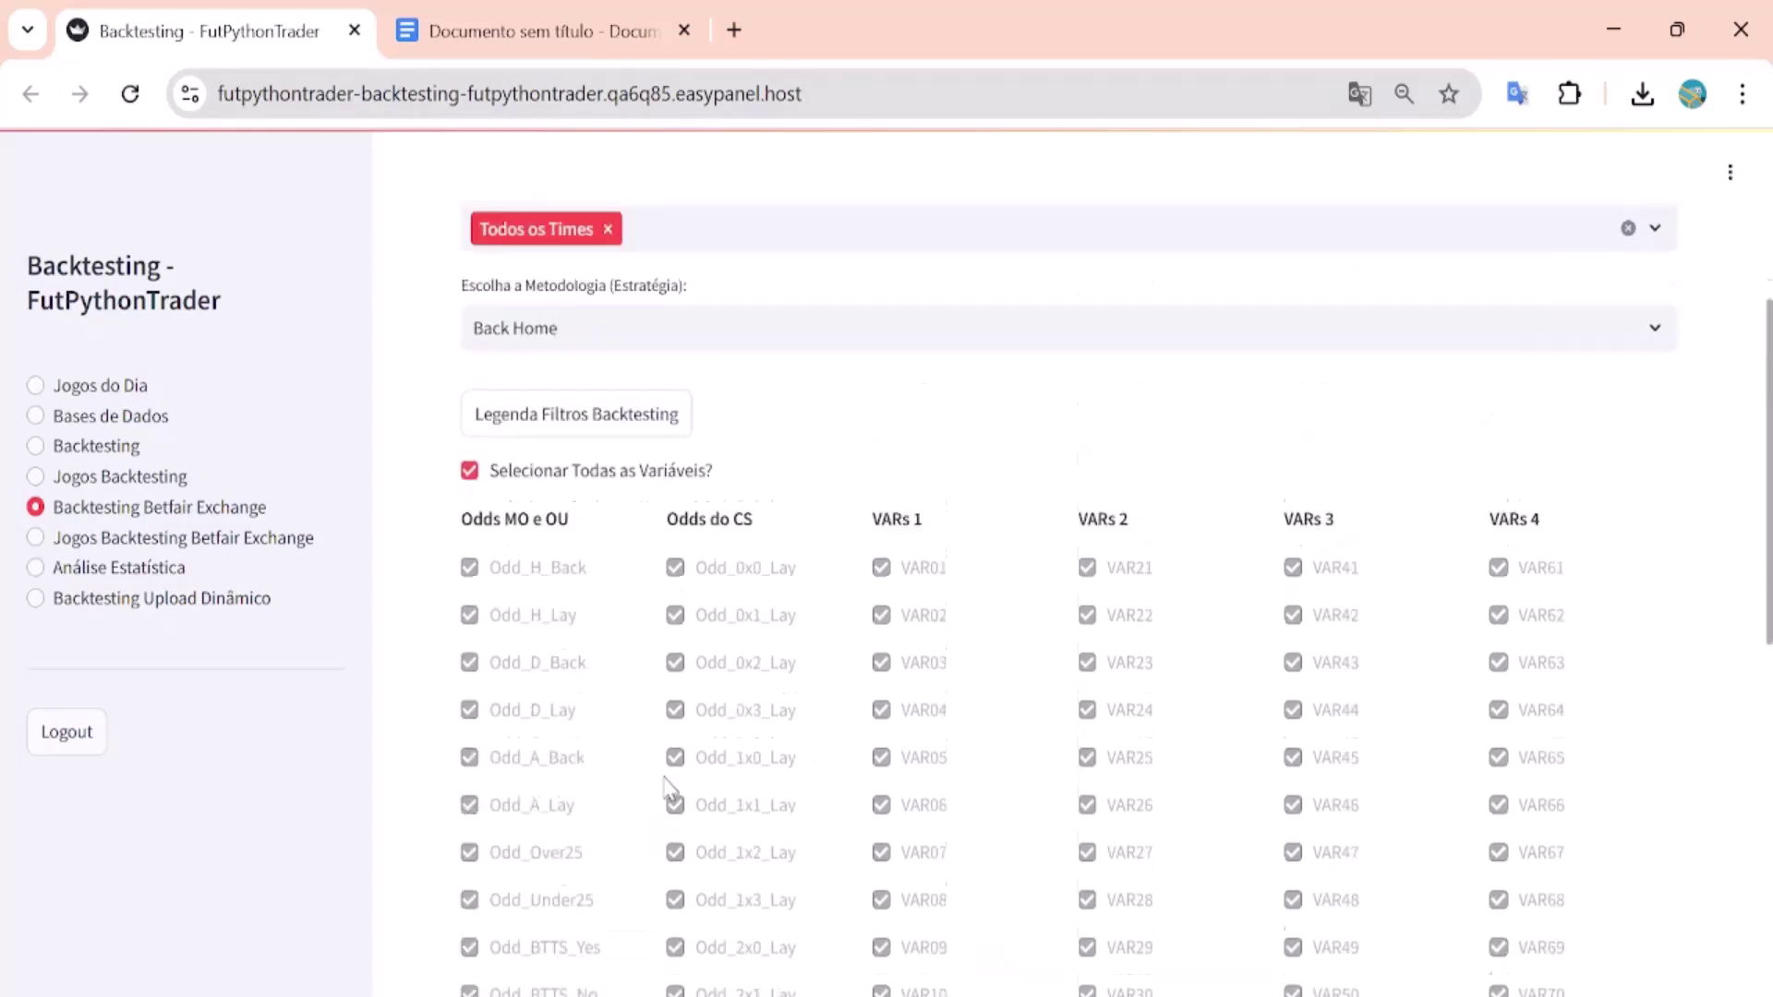
pyautogui.click(734, 709)
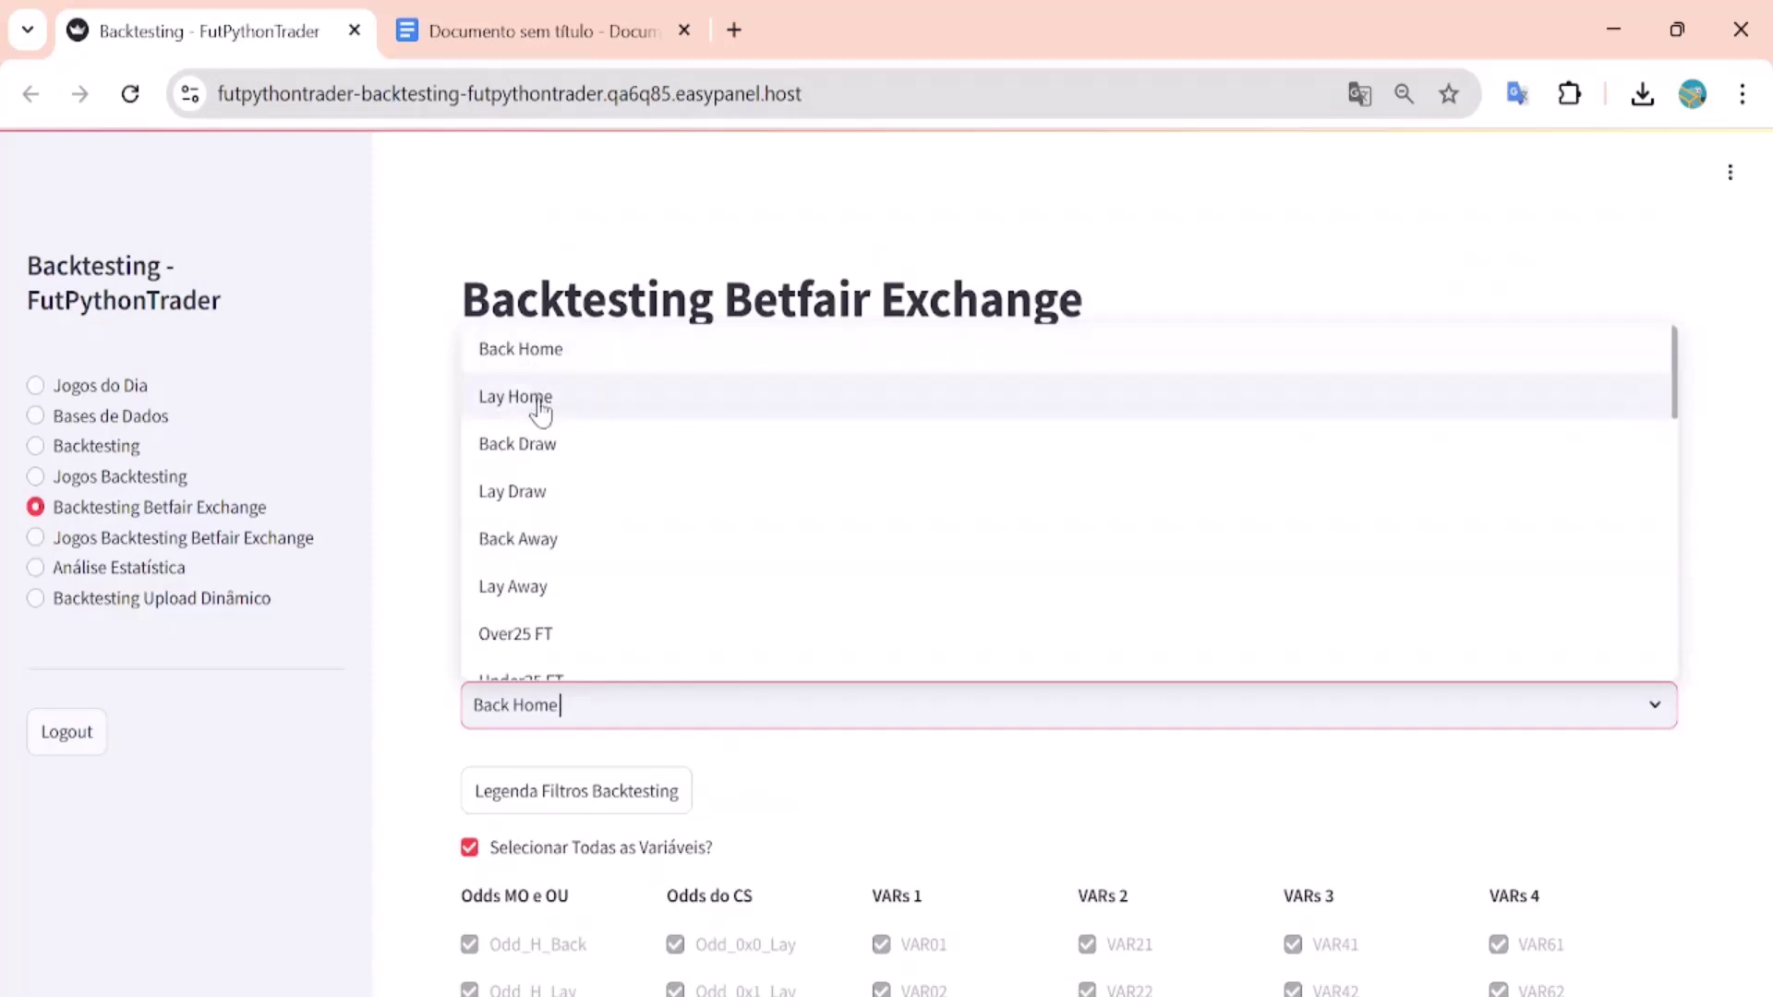
pyautogui.scroll(-2, 667, 495)
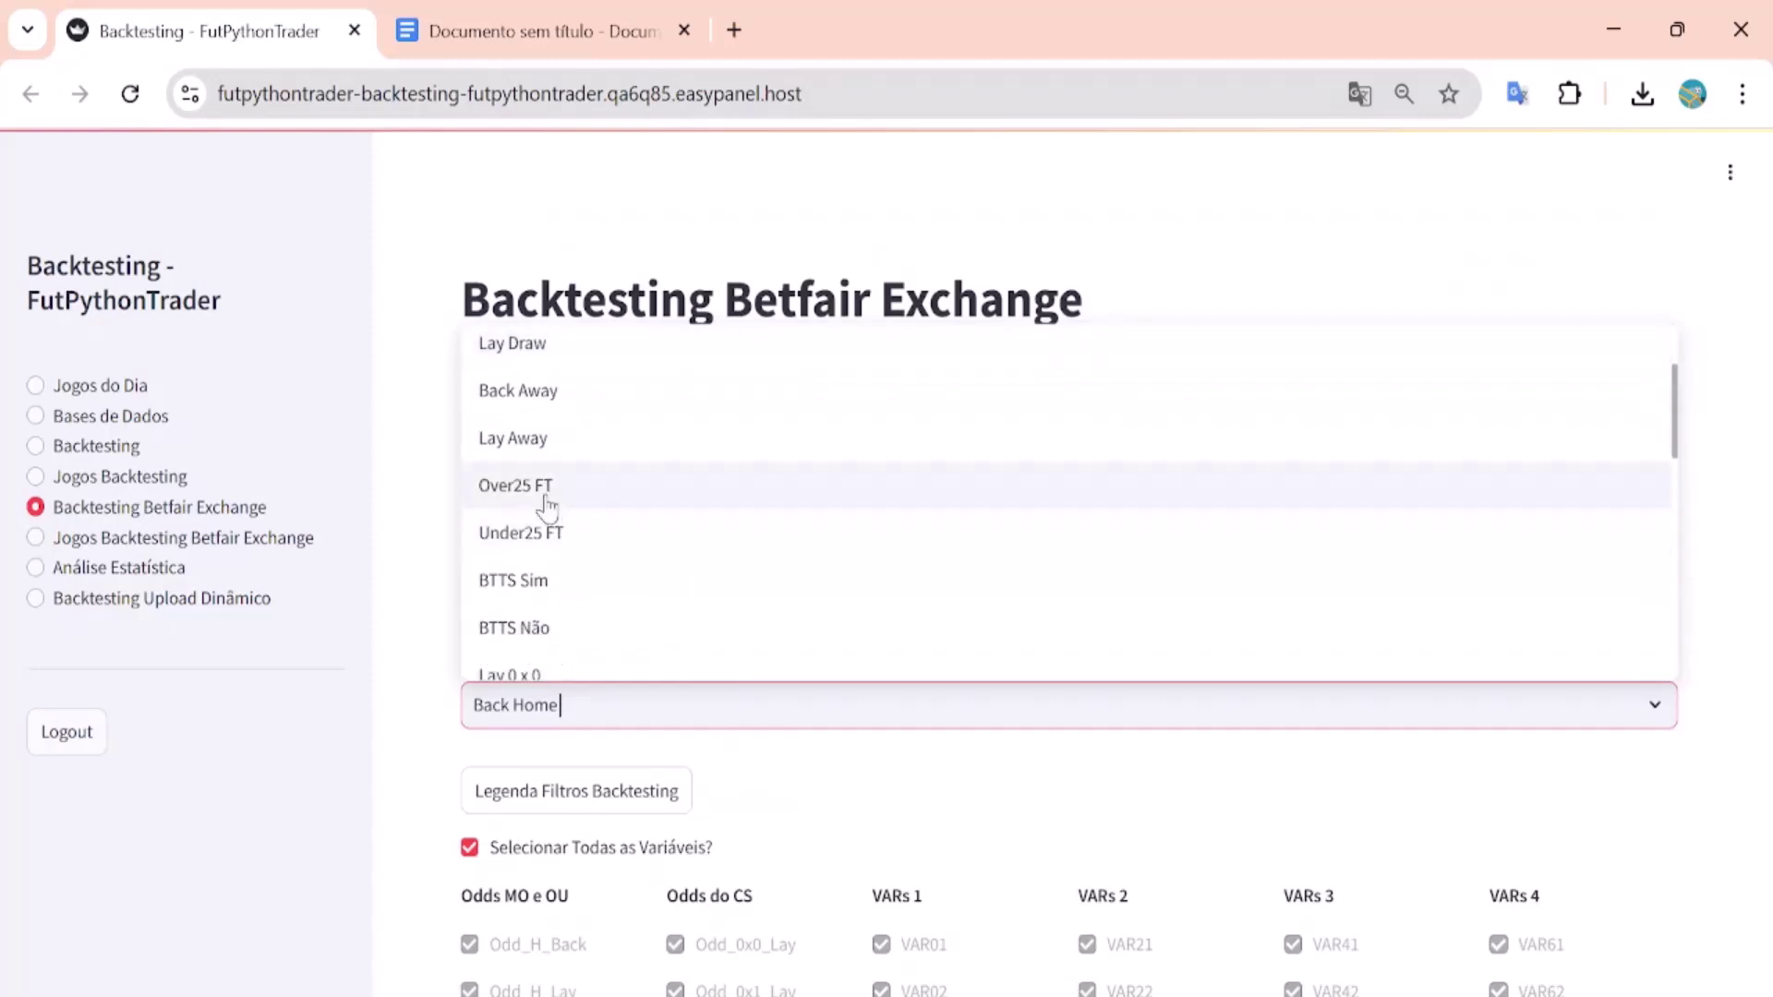
pyautogui.scroll(-2, 646, 526)
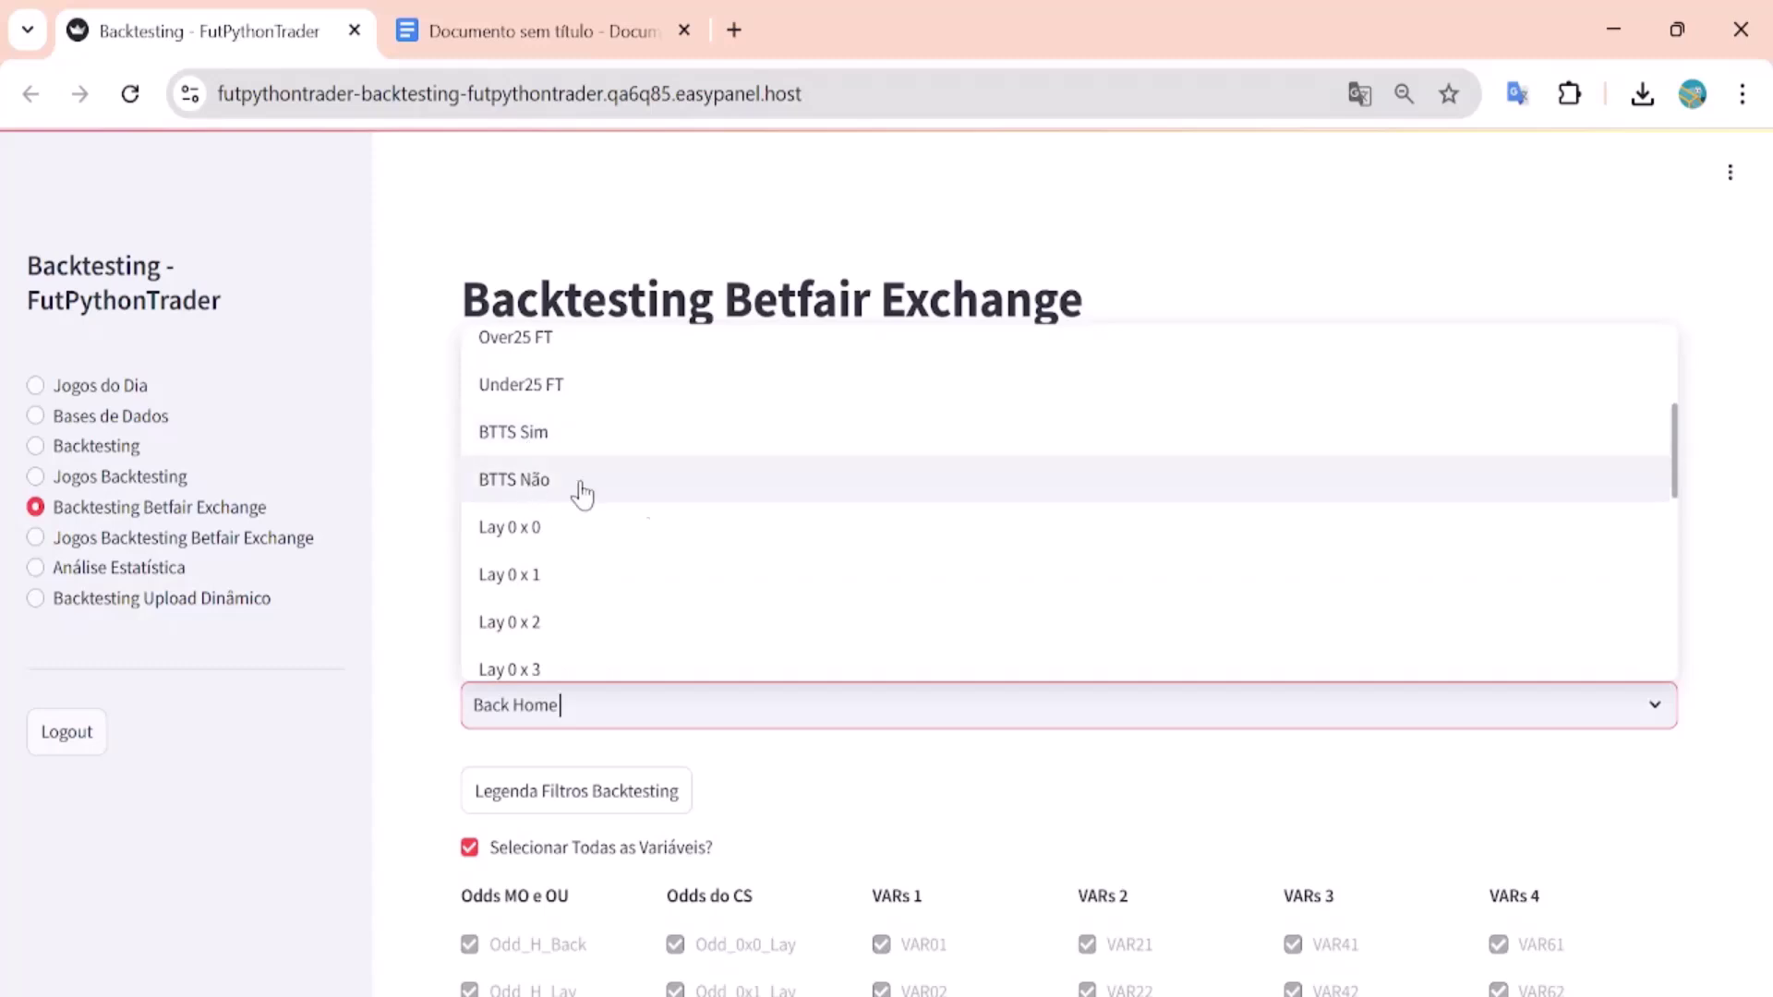
pyautogui.scroll(-2, 542, 491)
pyautogui.scroll(-3, 546, 463)
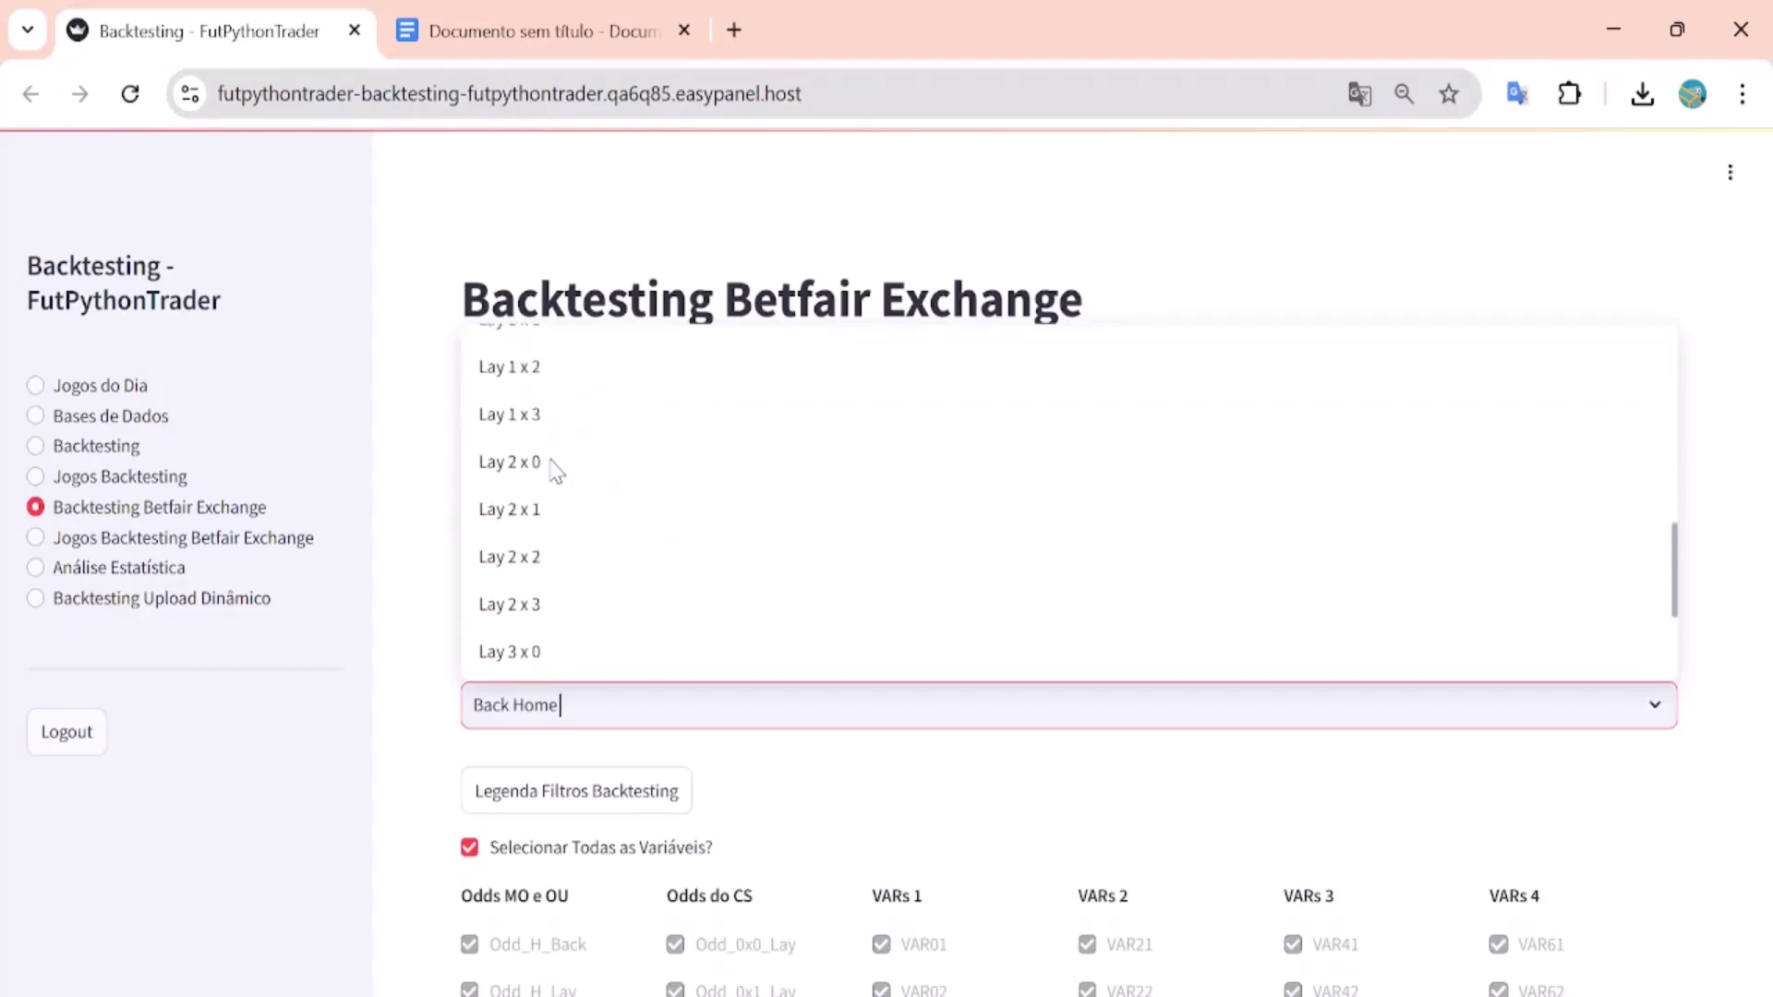
pyautogui.scroll(-1, 544, 480)
pyautogui.scroll(-2, 527, 526)
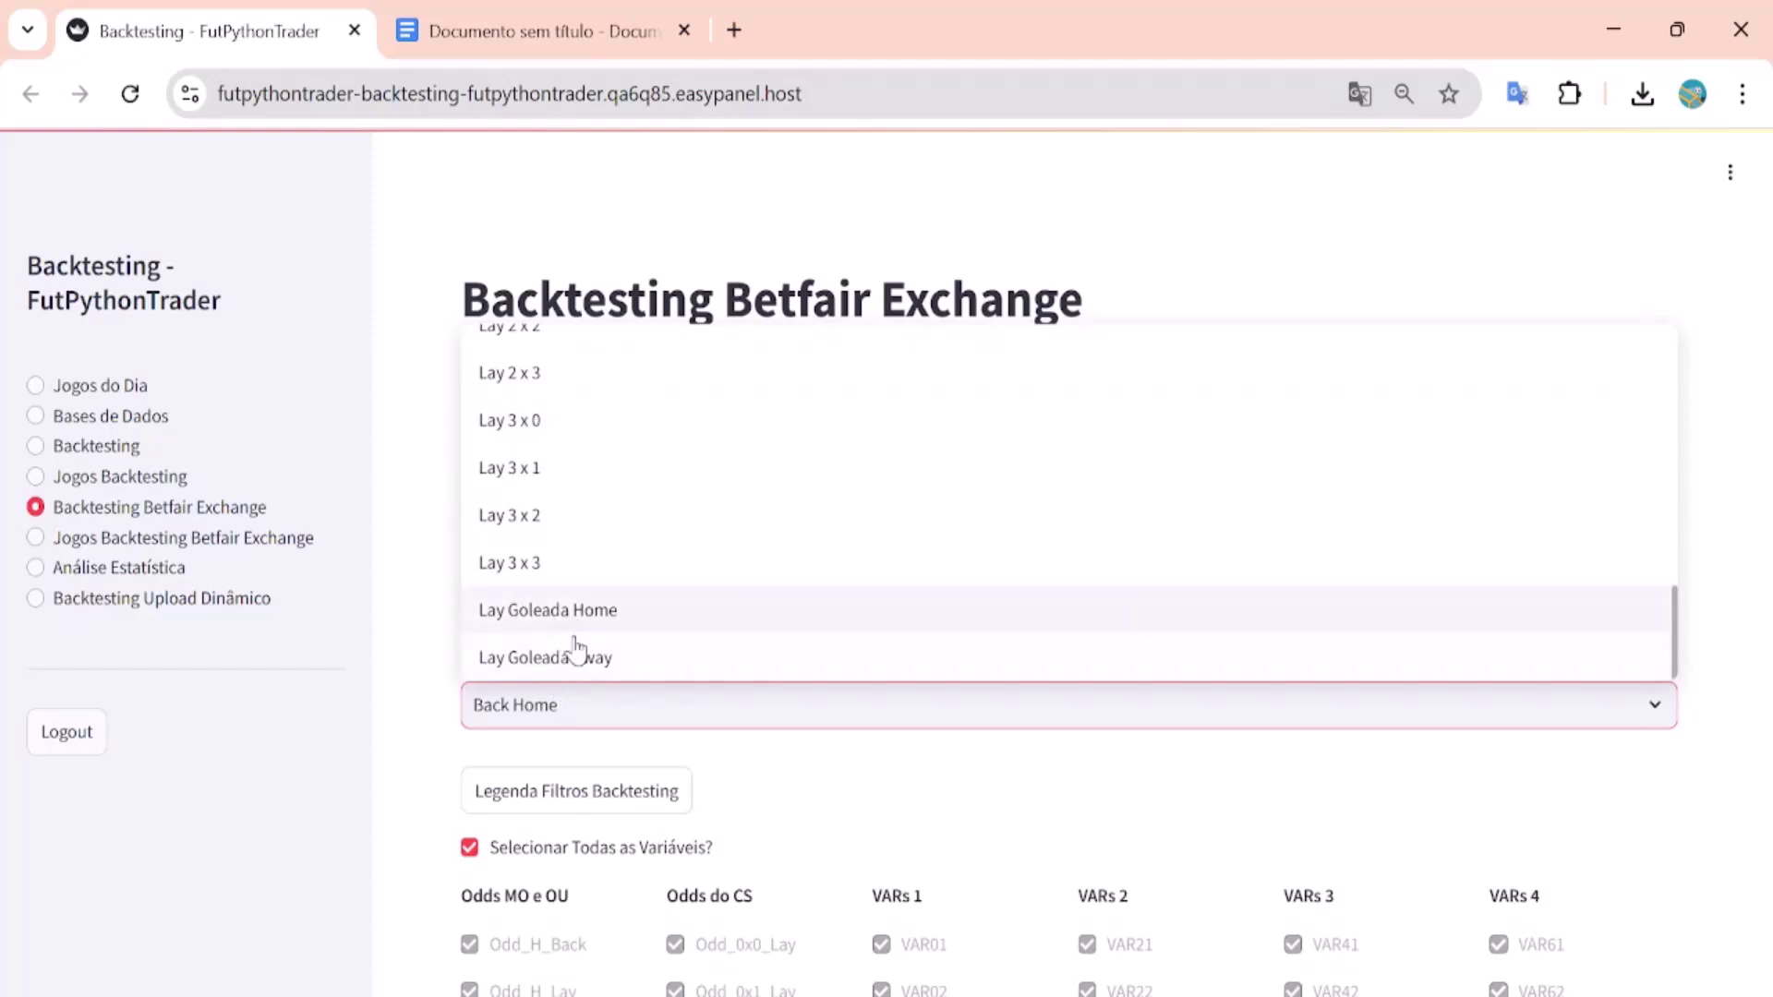
pyautogui.scroll(-2, 619, 694)
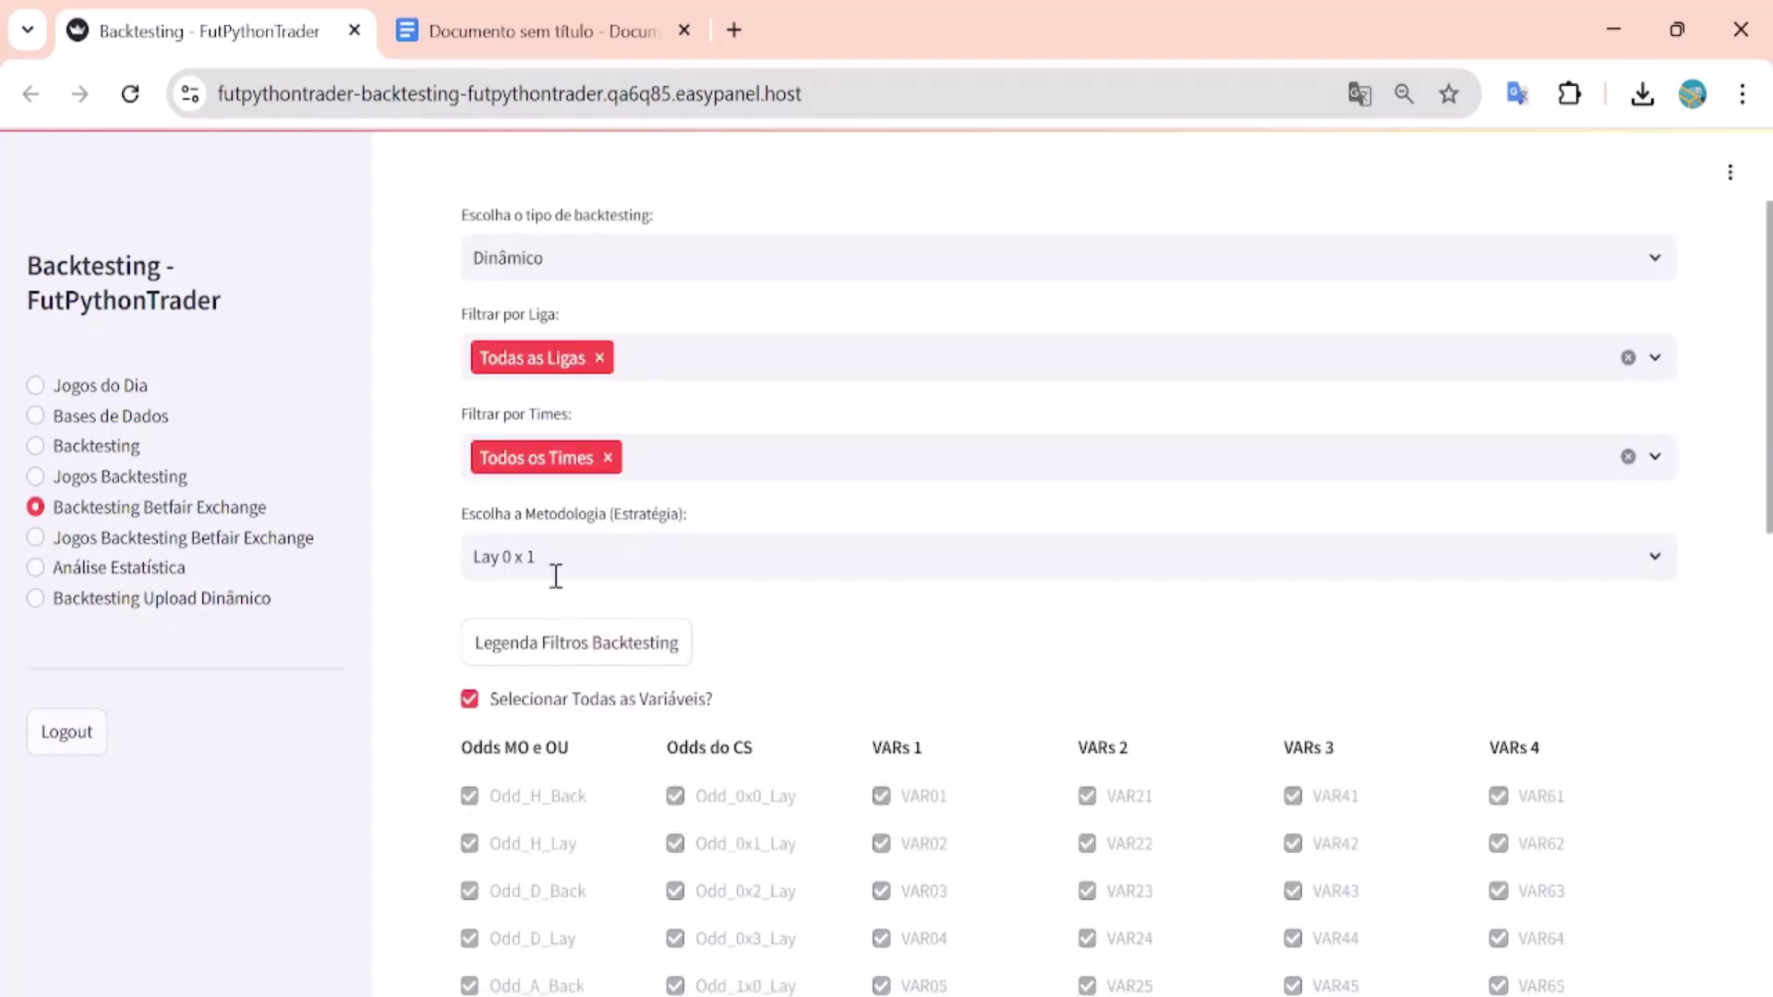
# Step: Run the dynamic backtest for Lay 0 x 1 with a maximum of 10 divisions and view its profit result
pyautogui.scroll(-12, 799, 598)
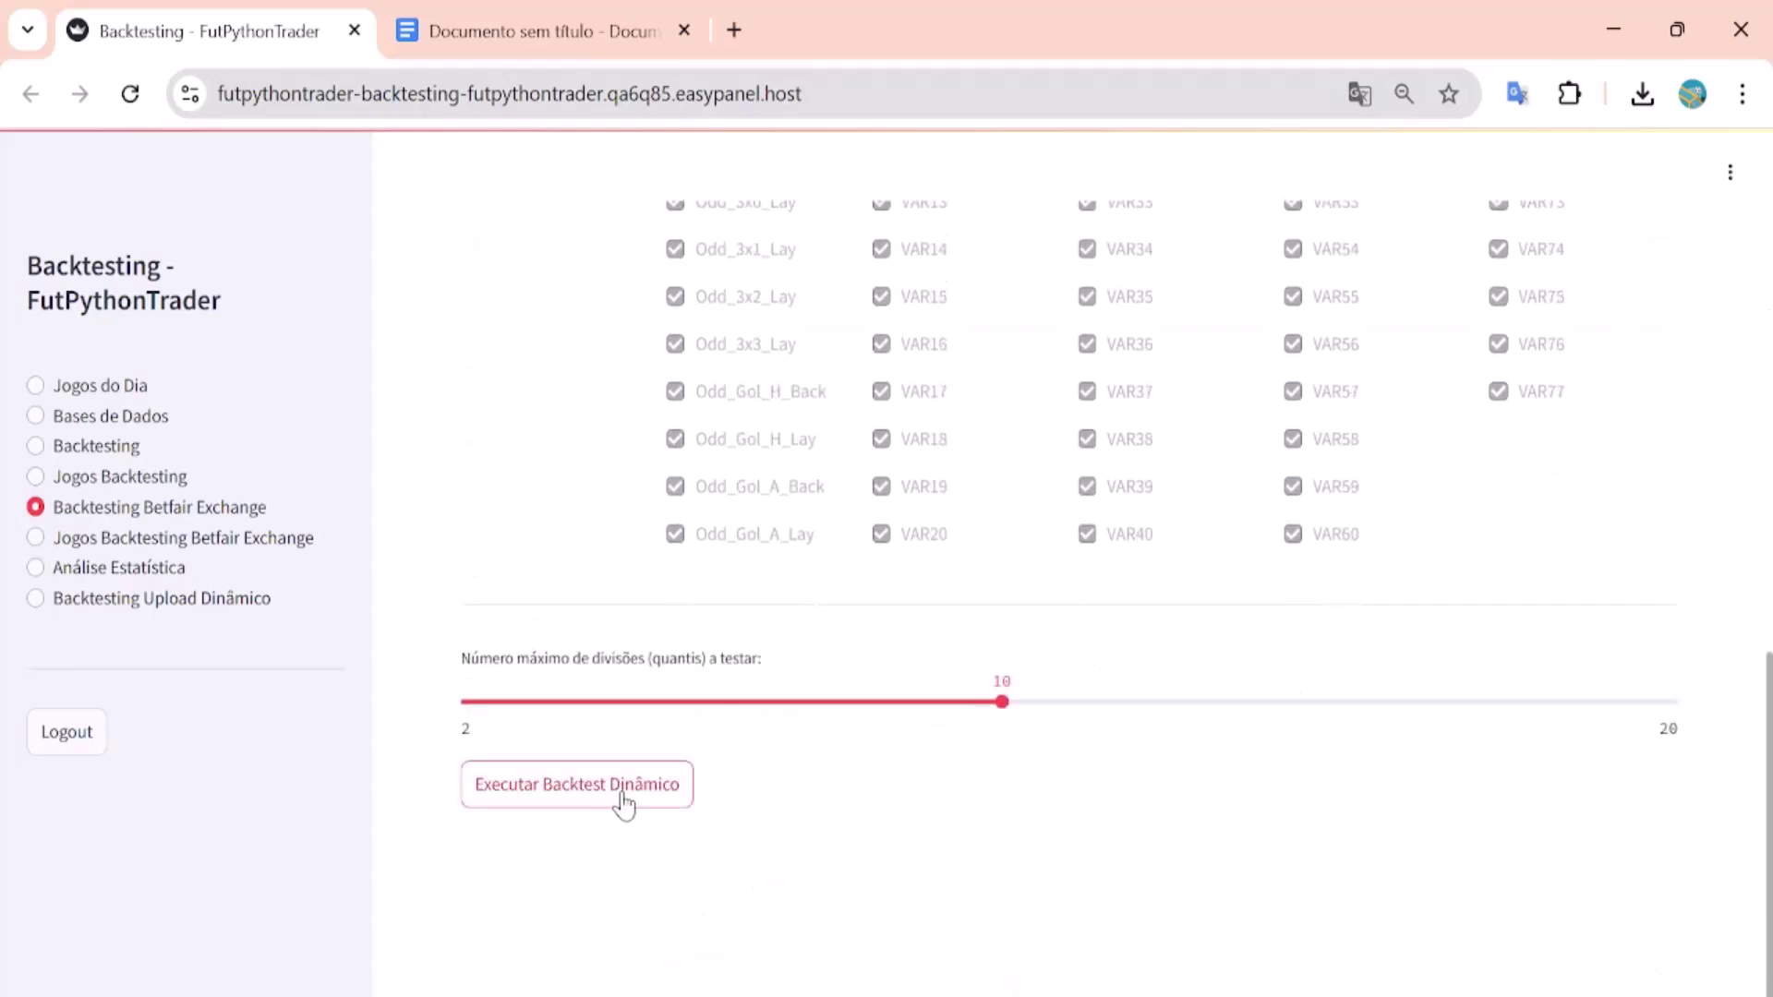
pyautogui.scroll(-6, 1251, 621)
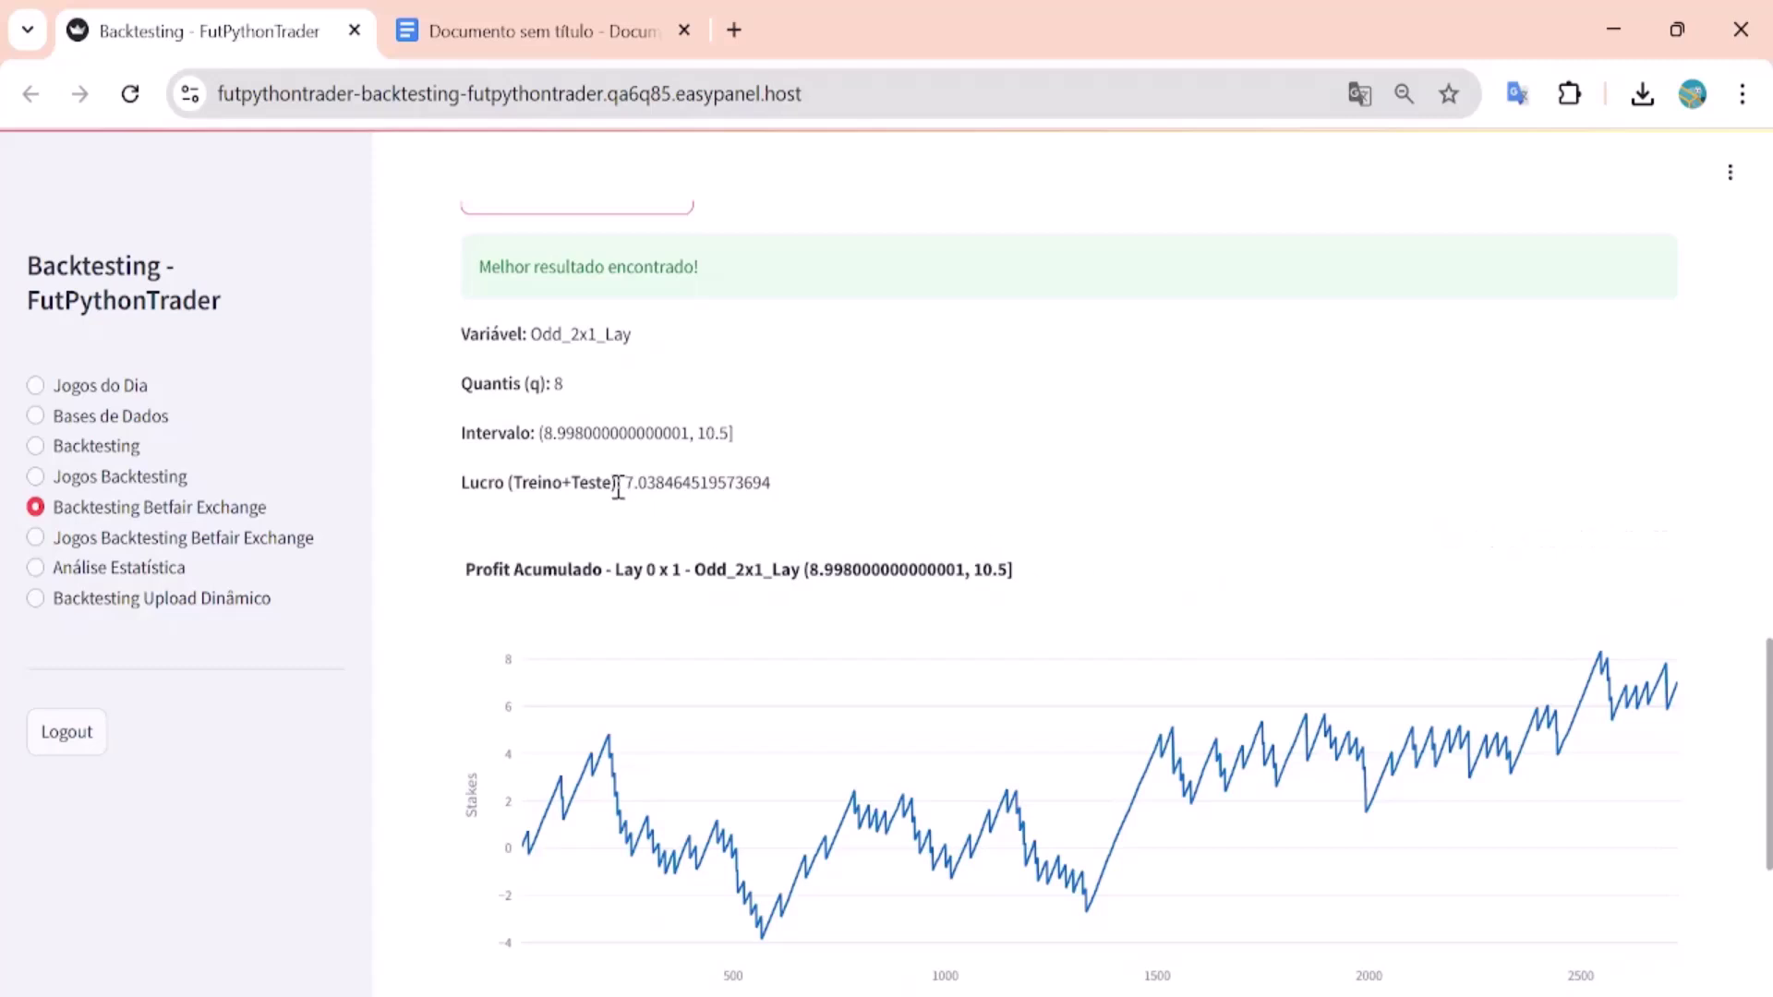
pyautogui.moveTo(626, 481); pyautogui.dragTo(784, 490)
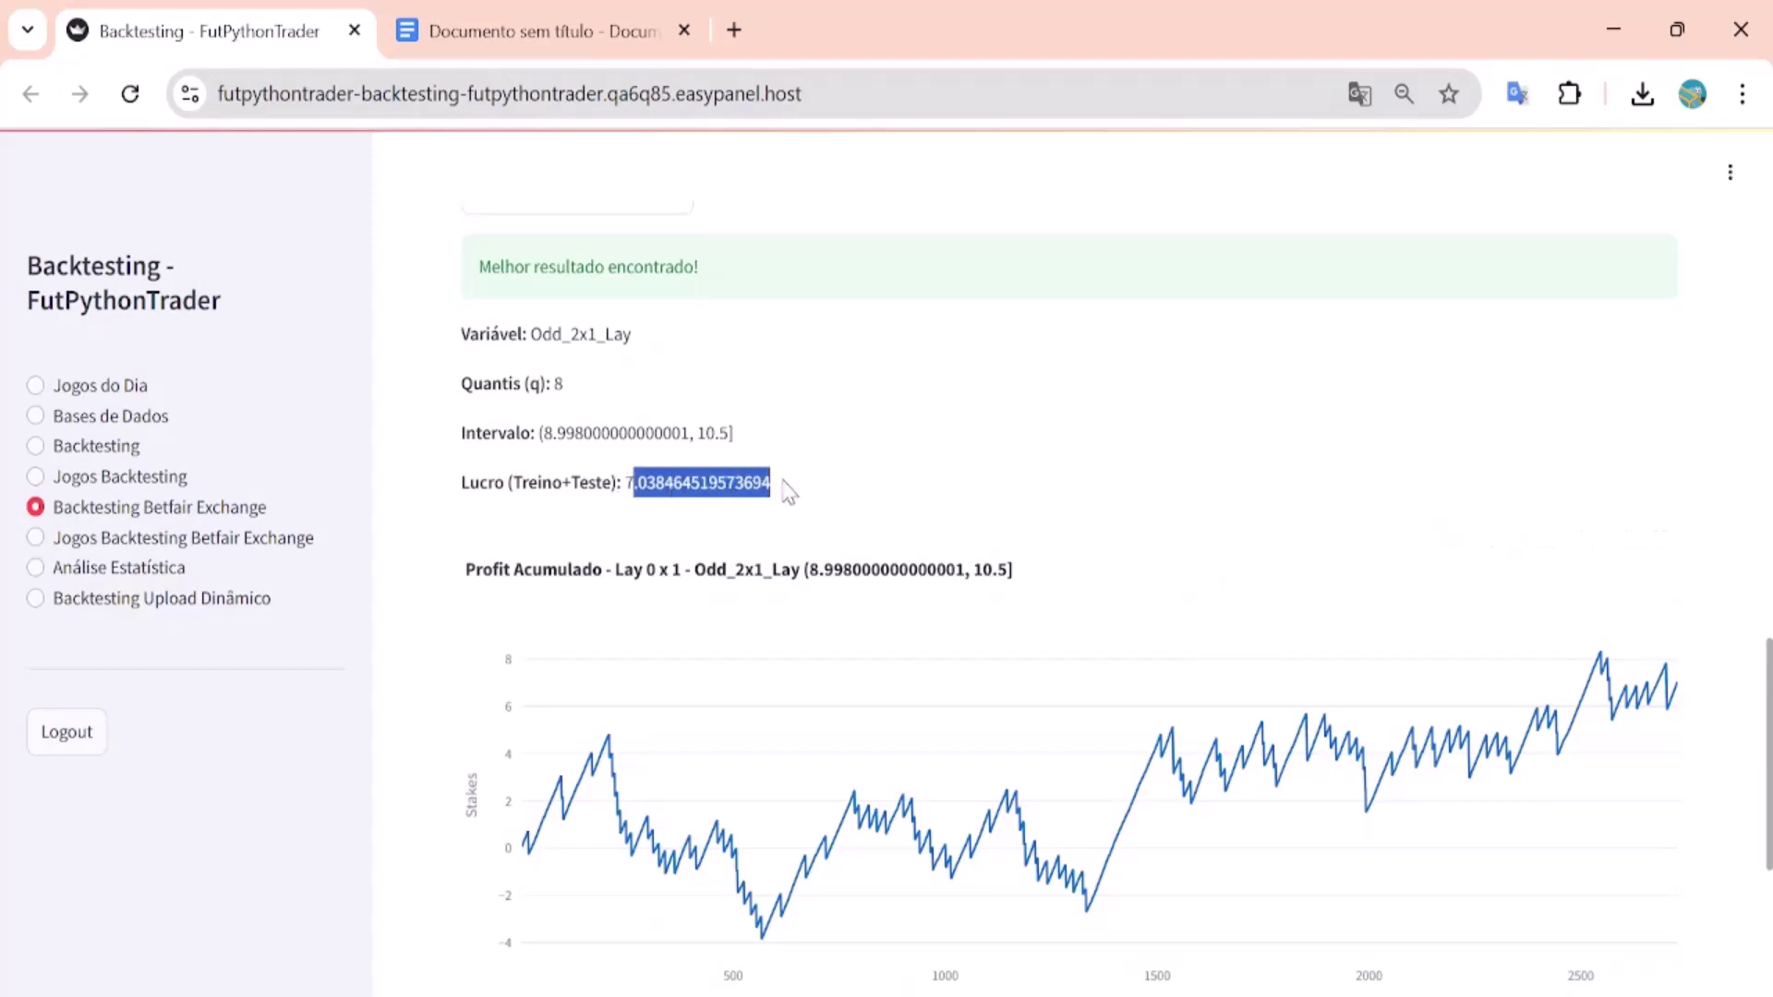
pyautogui.scroll(-3, 1338, 400)
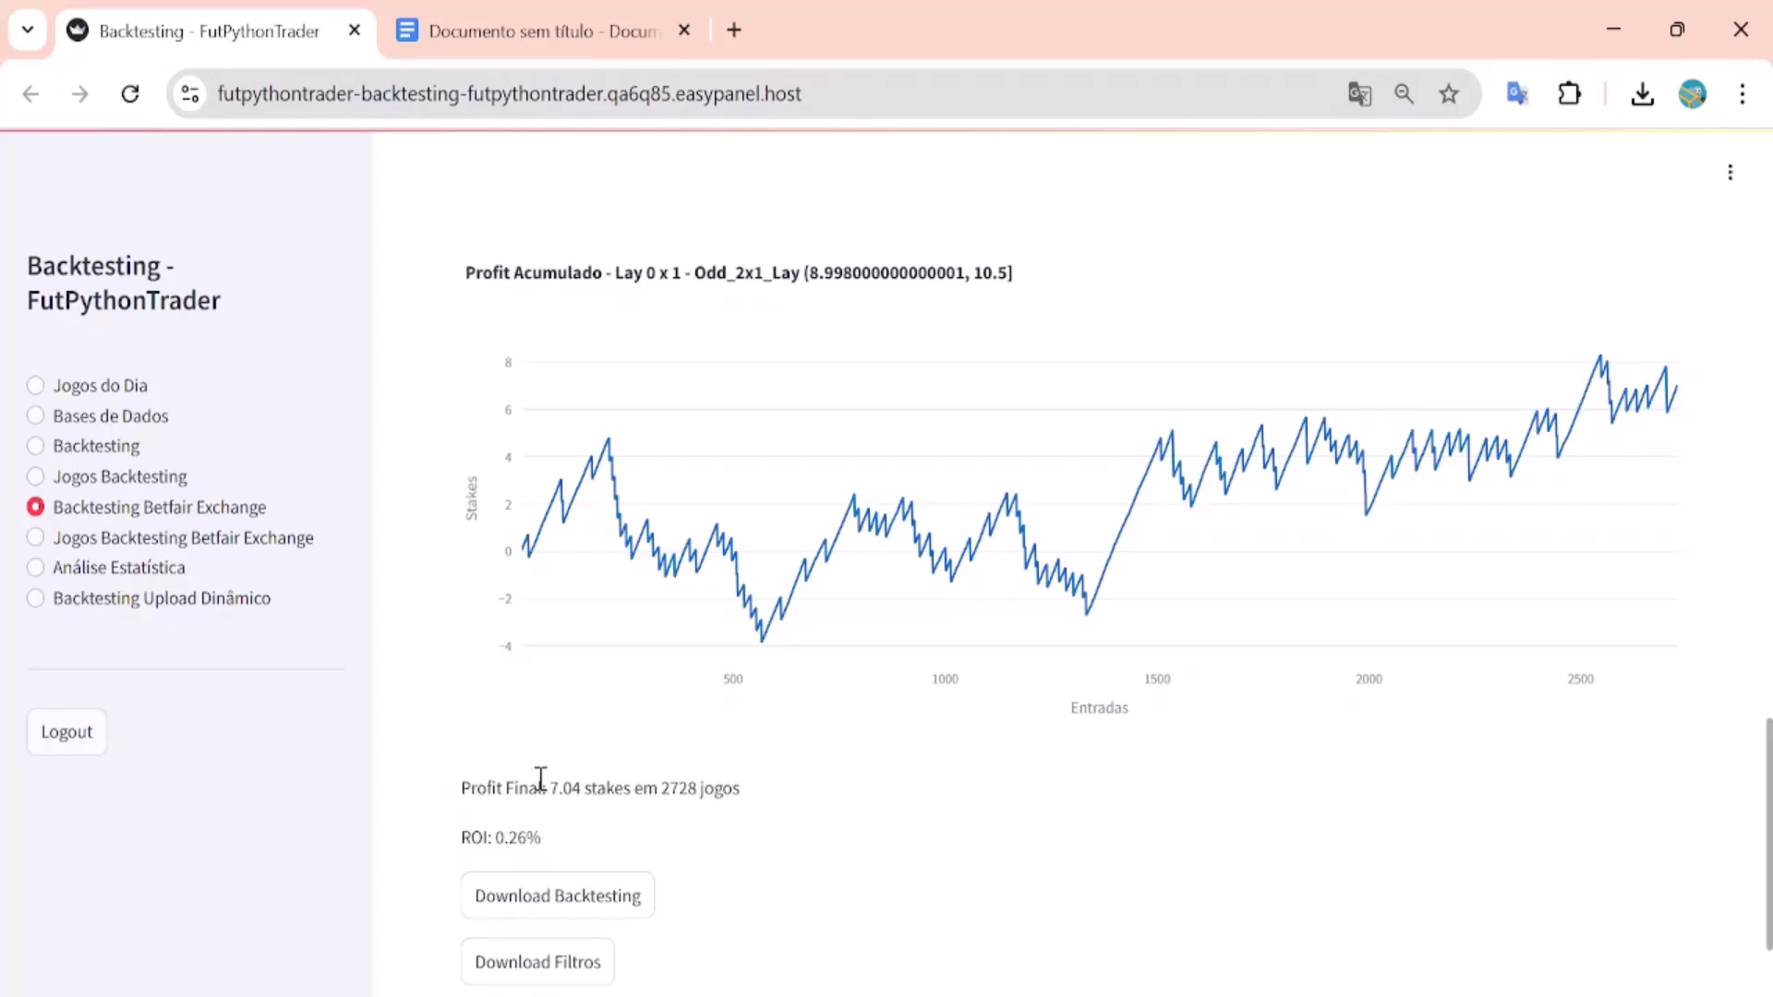
# Step: Review the Lay 0 x 1 backtest settings together with its best variable, quantile, interval and accumulated profit chart
pyautogui.scroll(15, 696, 760)
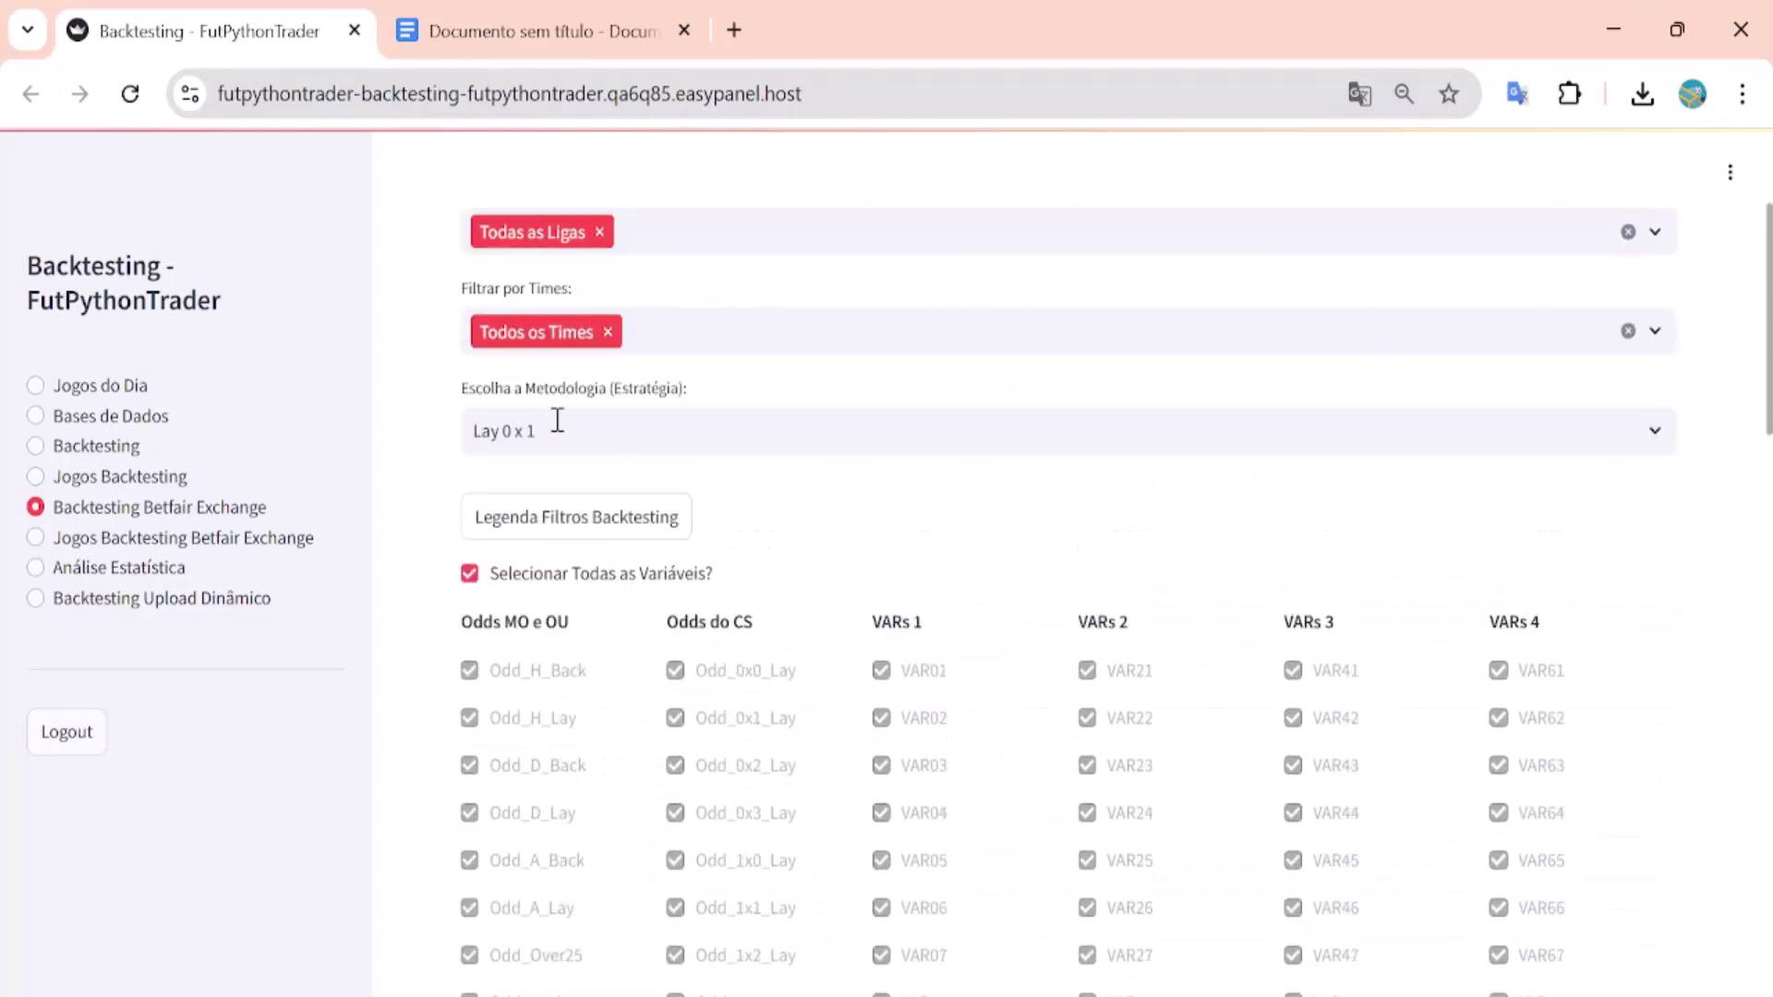
pyautogui.scroll(3, 646, 517)
pyautogui.scroll(-15, 694, 655)
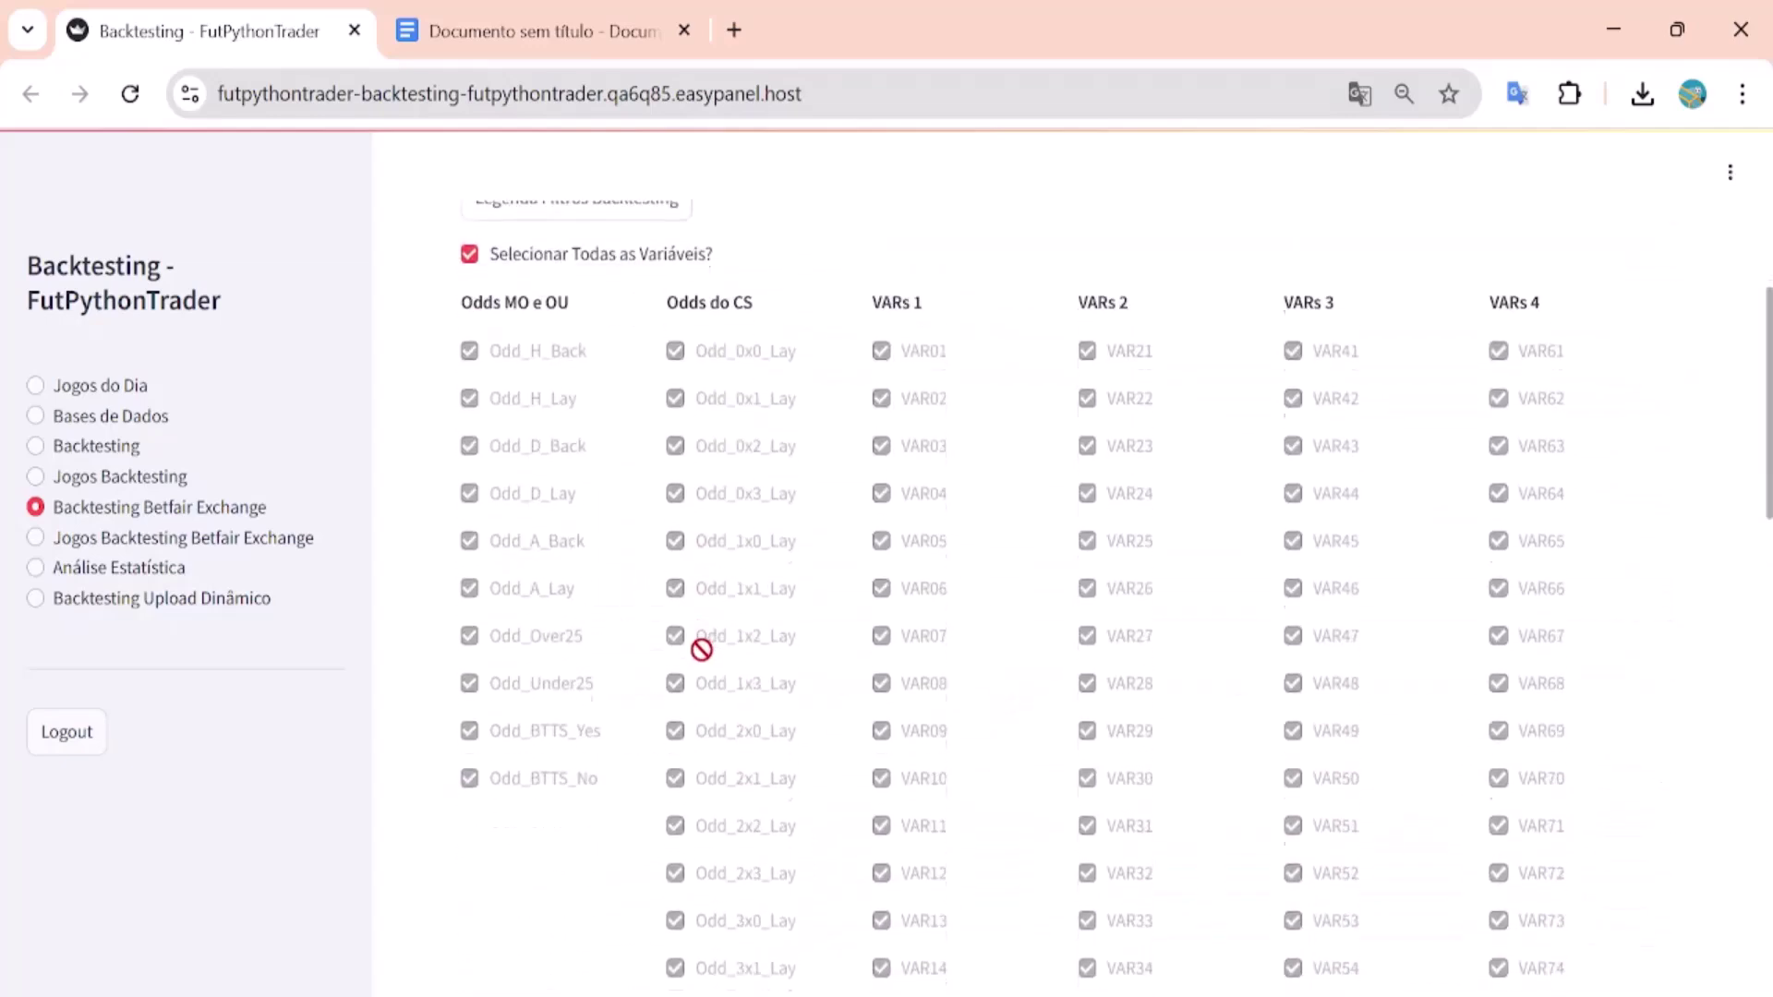
pyautogui.scroll(-1, 696, 670)
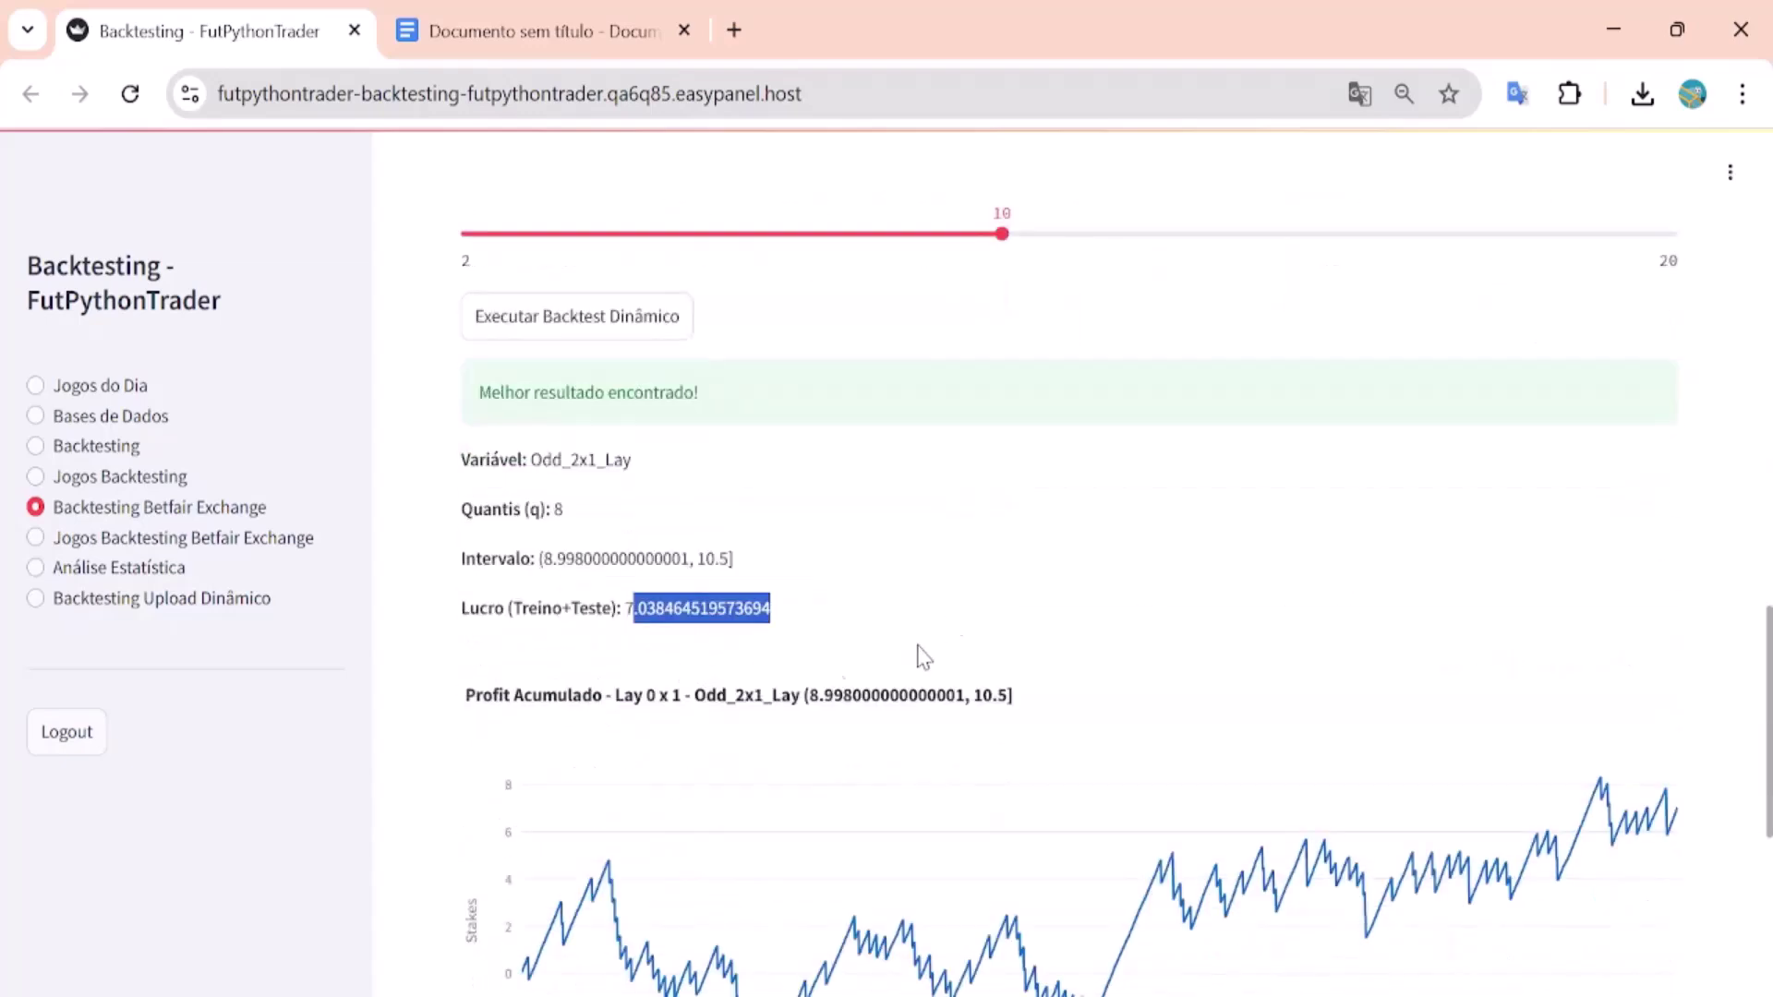
pyautogui.scroll(-3, 949, 625)
pyautogui.scroll(2, 949, 644)
pyautogui.scroll(-2, 949, 641)
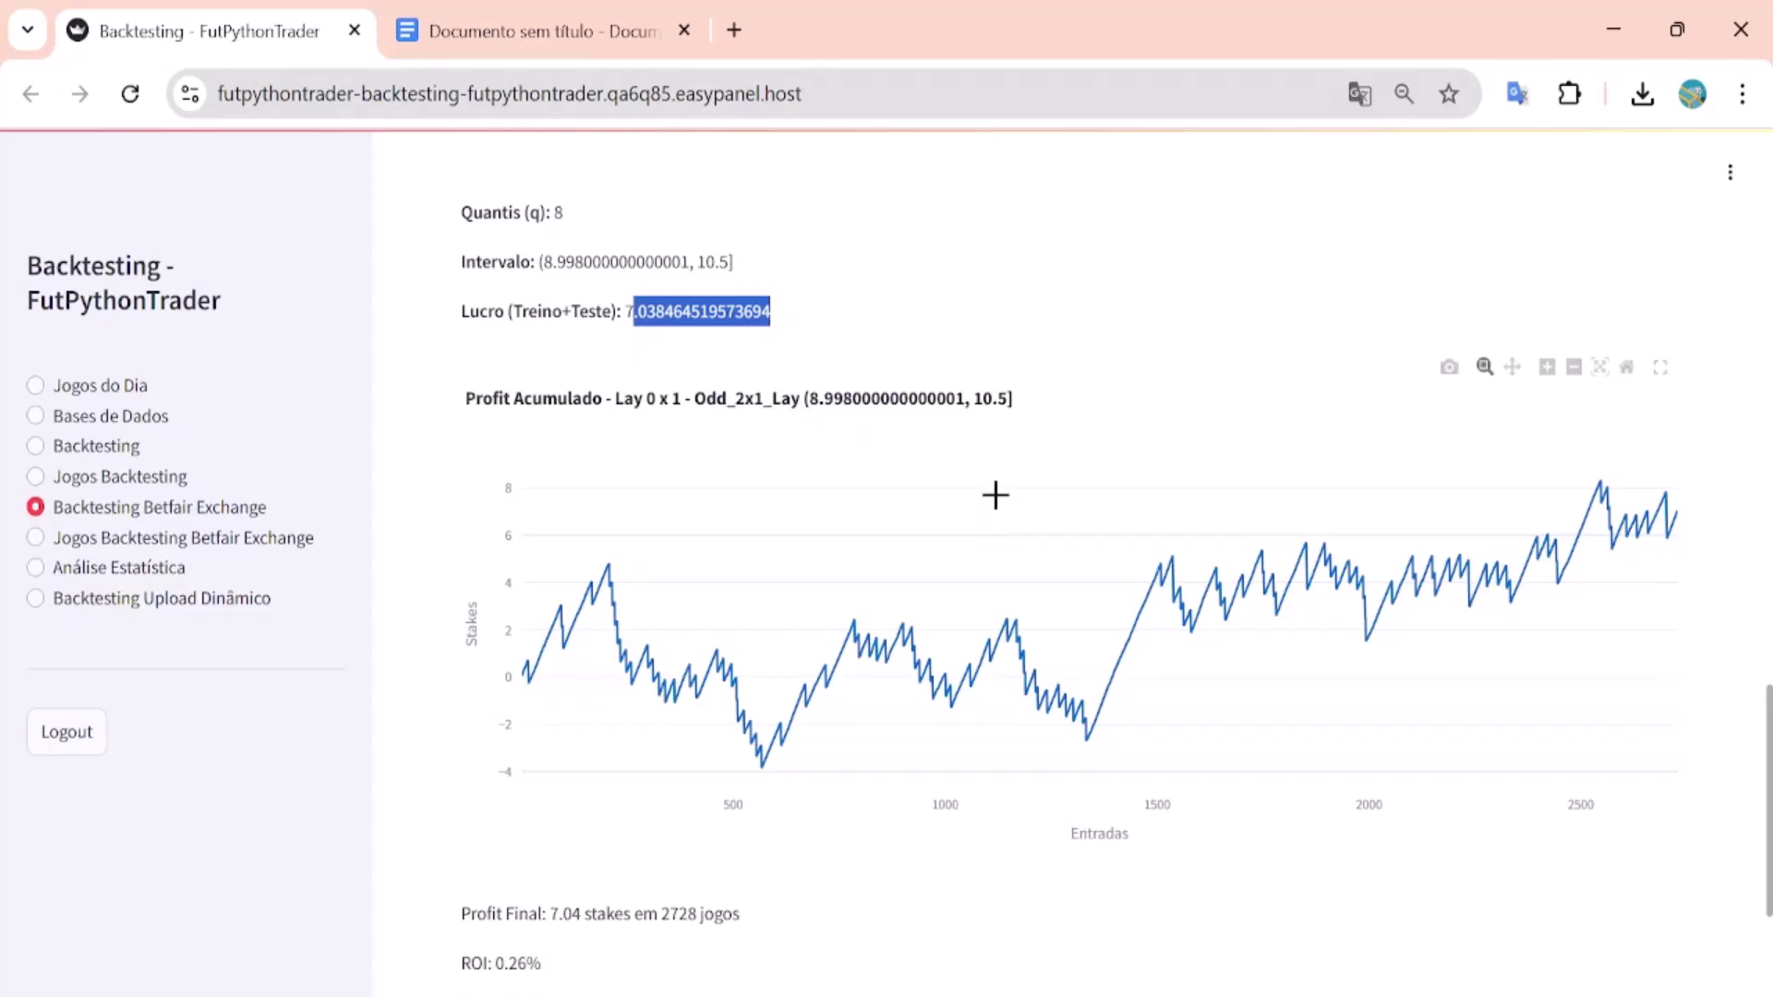
# Step: Change the methodology of the dynamic backtest to Lay Goleada Home
pyautogui.scroll(6, 995, 495)
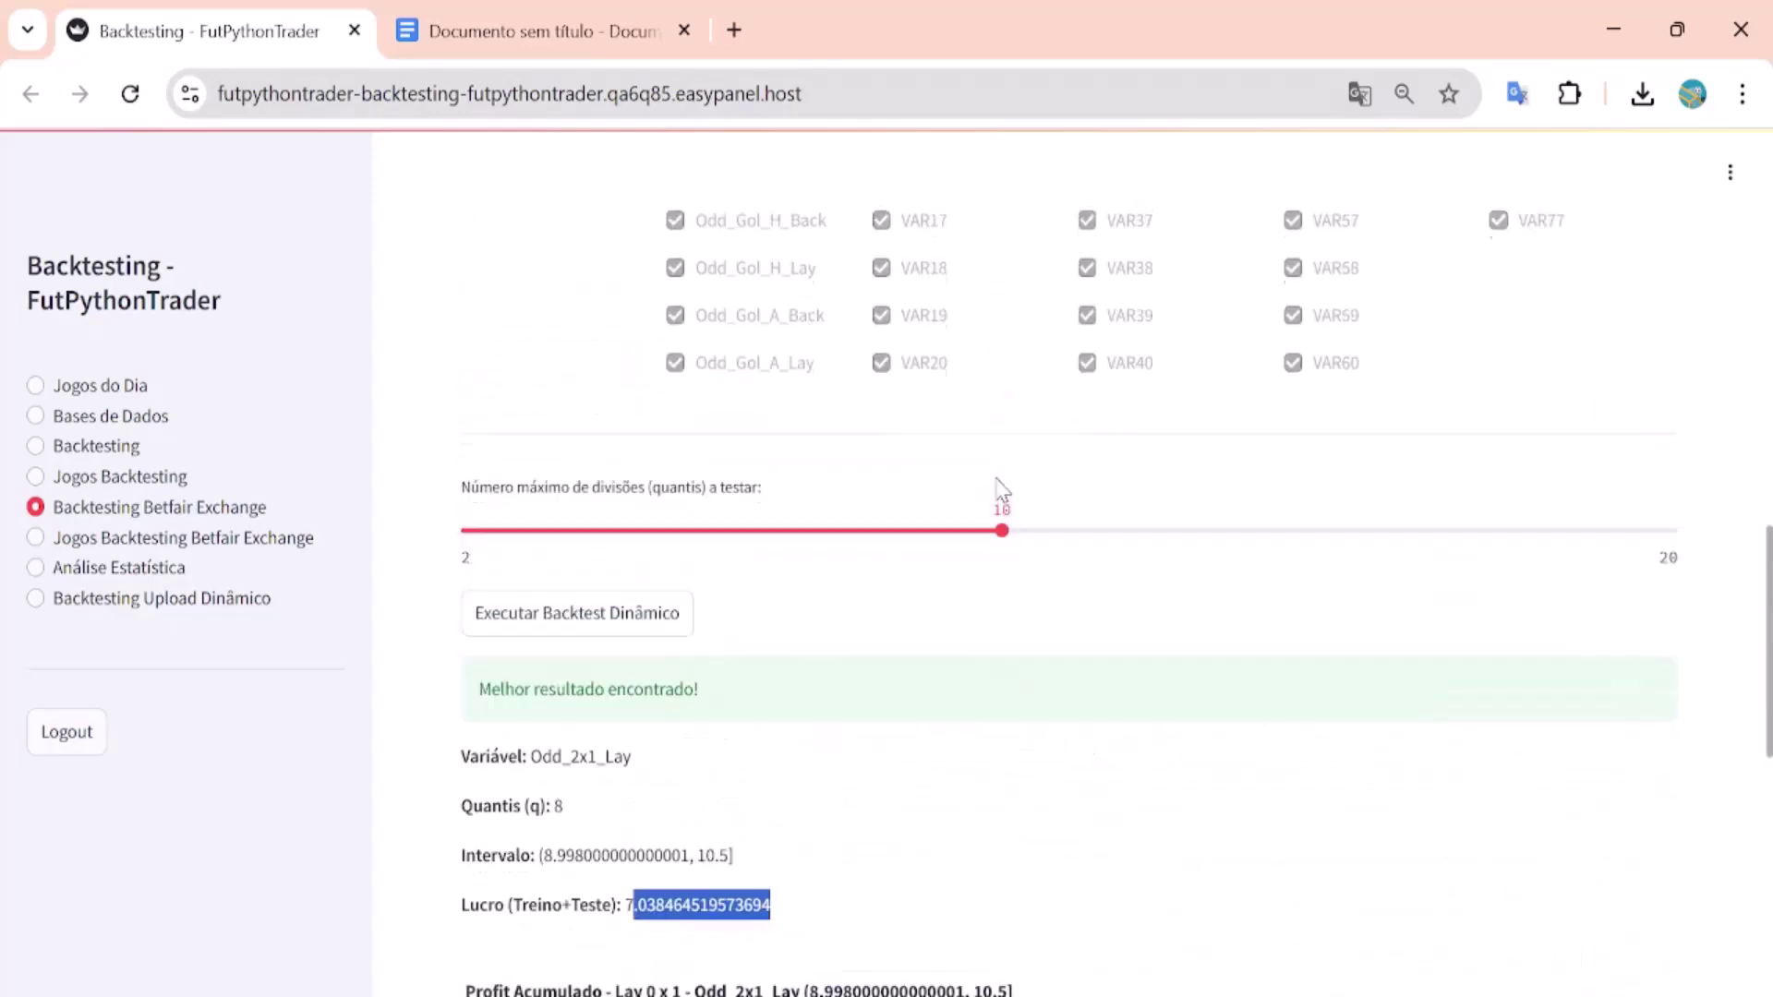
pyautogui.scroll(12, 997, 489)
pyautogui.click(631, 426)
pyautogui.scroll(-10, 618, 583)
pyautogui.click(590, 715)
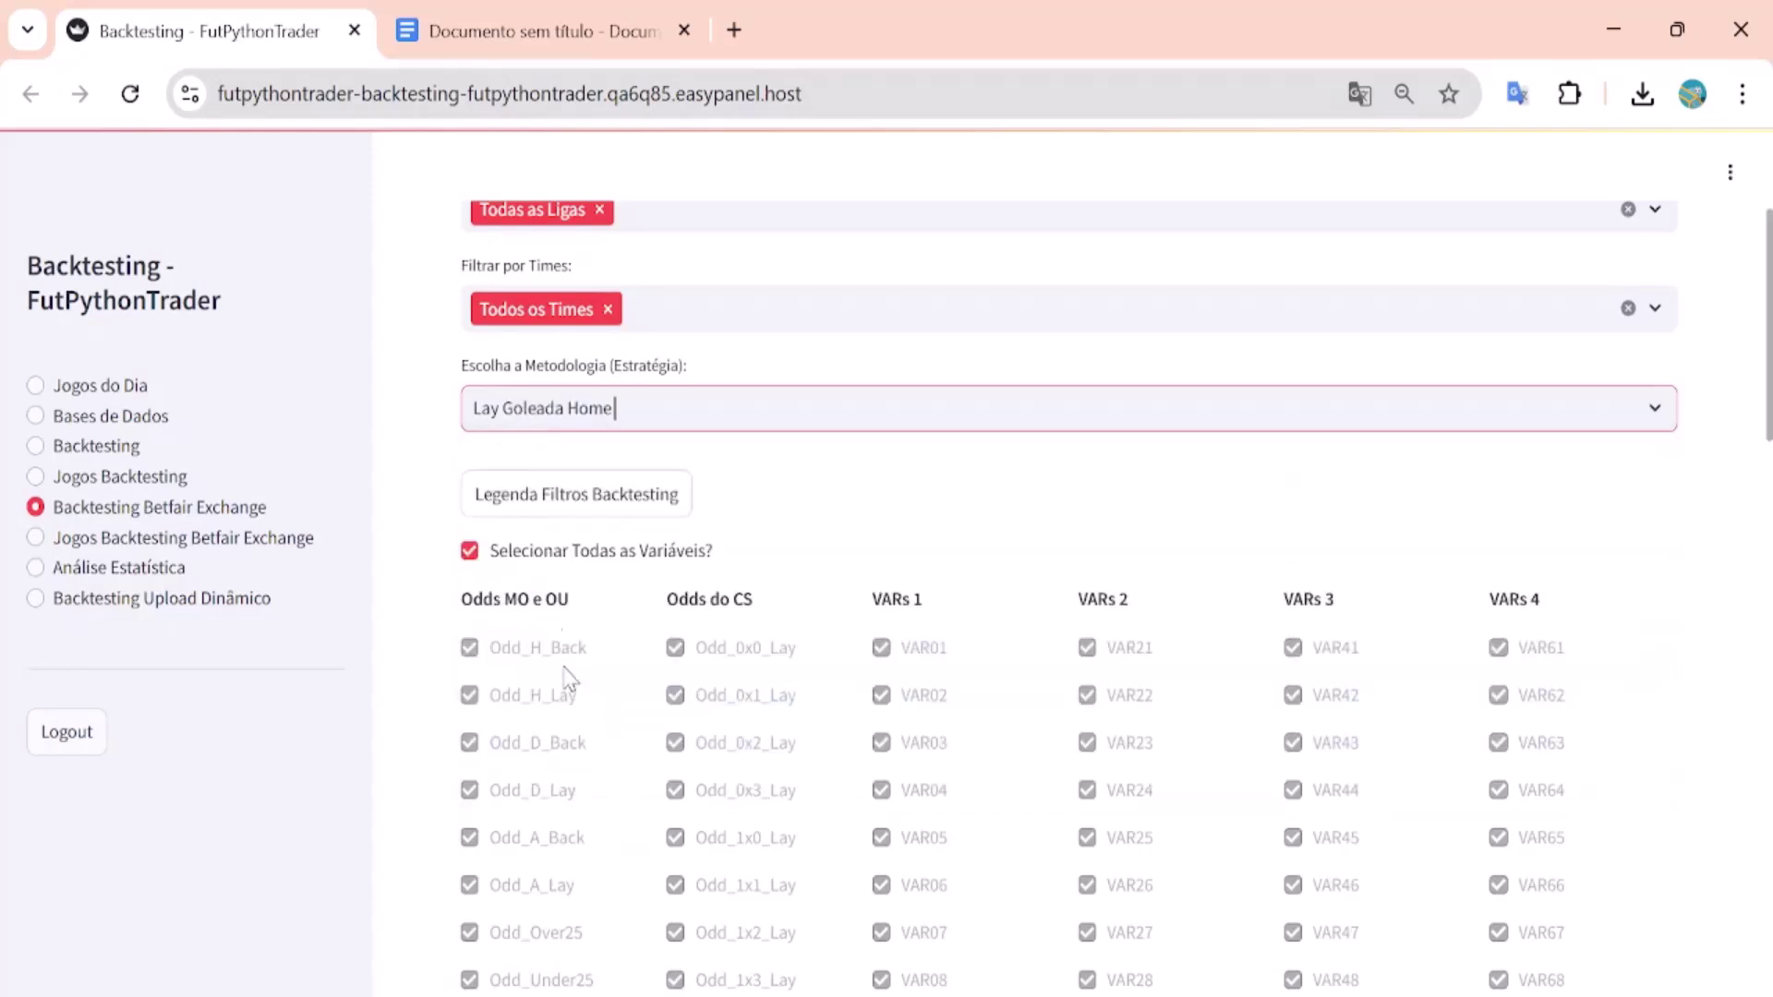
# Step: Run the dynamic backtest for Lay Goleada Home and view its profit chart, final profit and ROI
pyautogui.scroll(-12, 923, 516)
pyautogui.click(625, 781)
pyautogui.scroll(-6, 1098, 767)
pyautogui.scroll(-2, 1006, 489)
pyautogui.scroll(4, 978, 503)
pyautogui.scroll(-7, 909, 554)
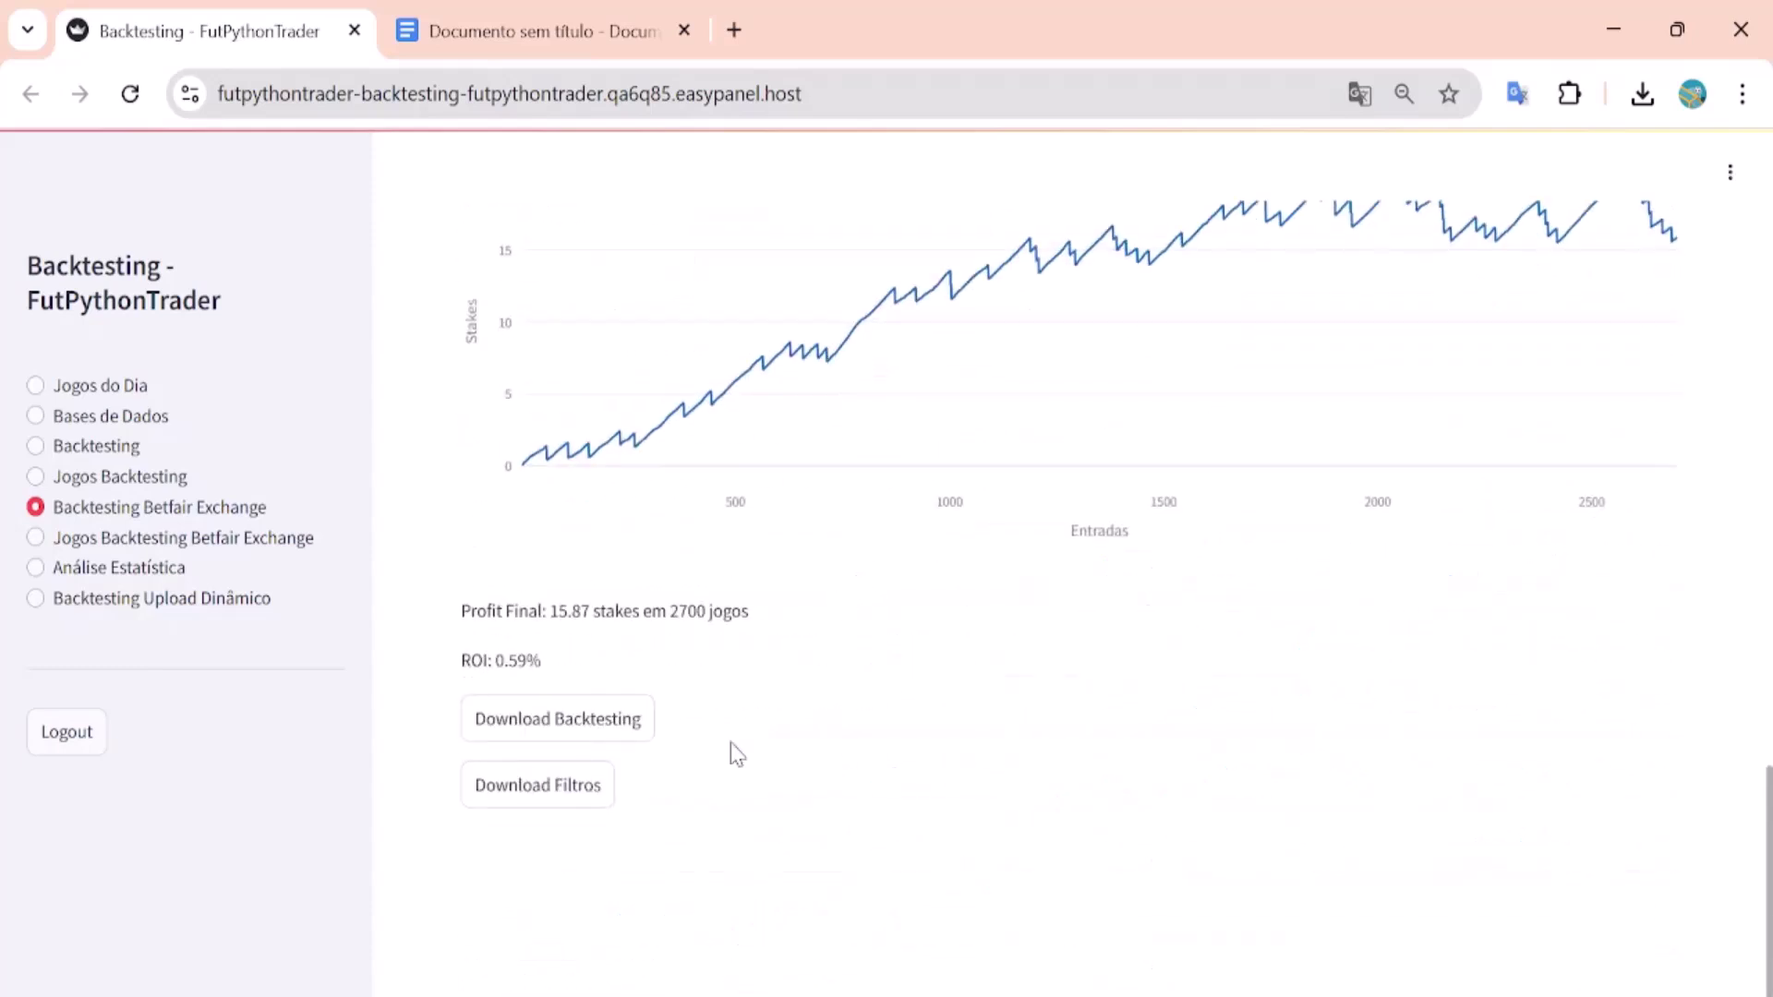
# Step: Open the Jogos Backtesting Betfair Exchange page, set the backtesting type to Manual and view the filter file upload area
pyautogui.click(139, 543)
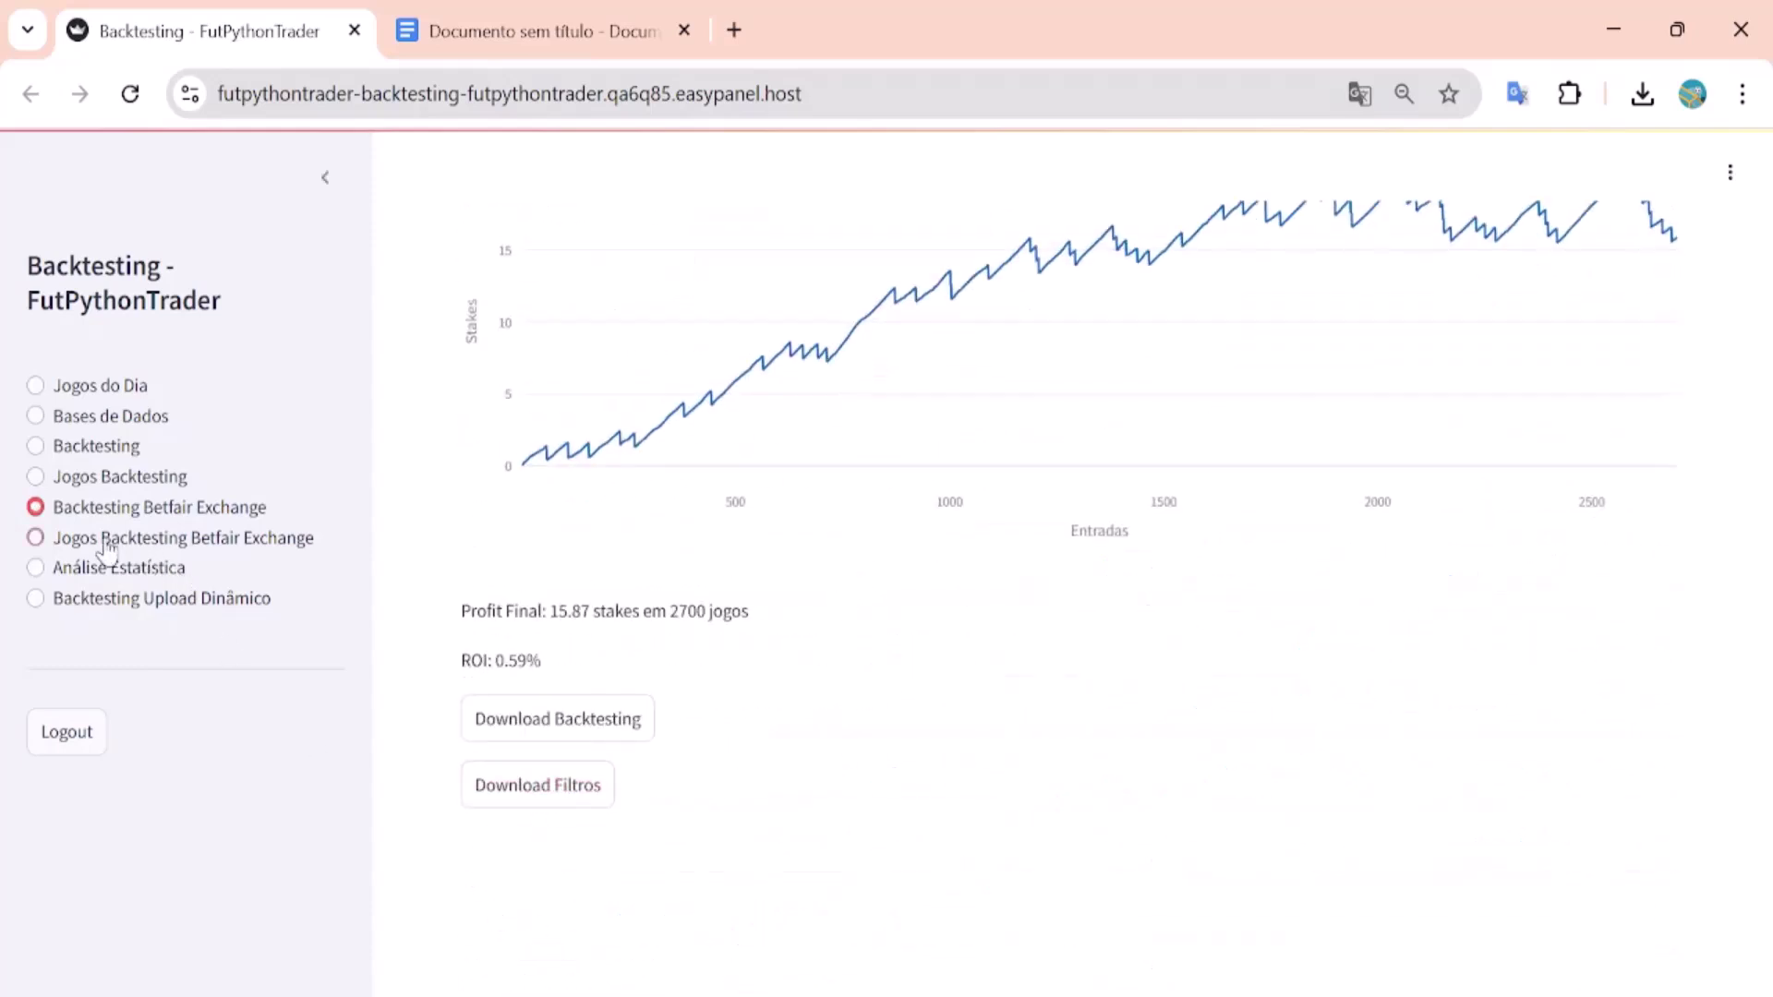
pyautogui.scroll(5, 773, 629)
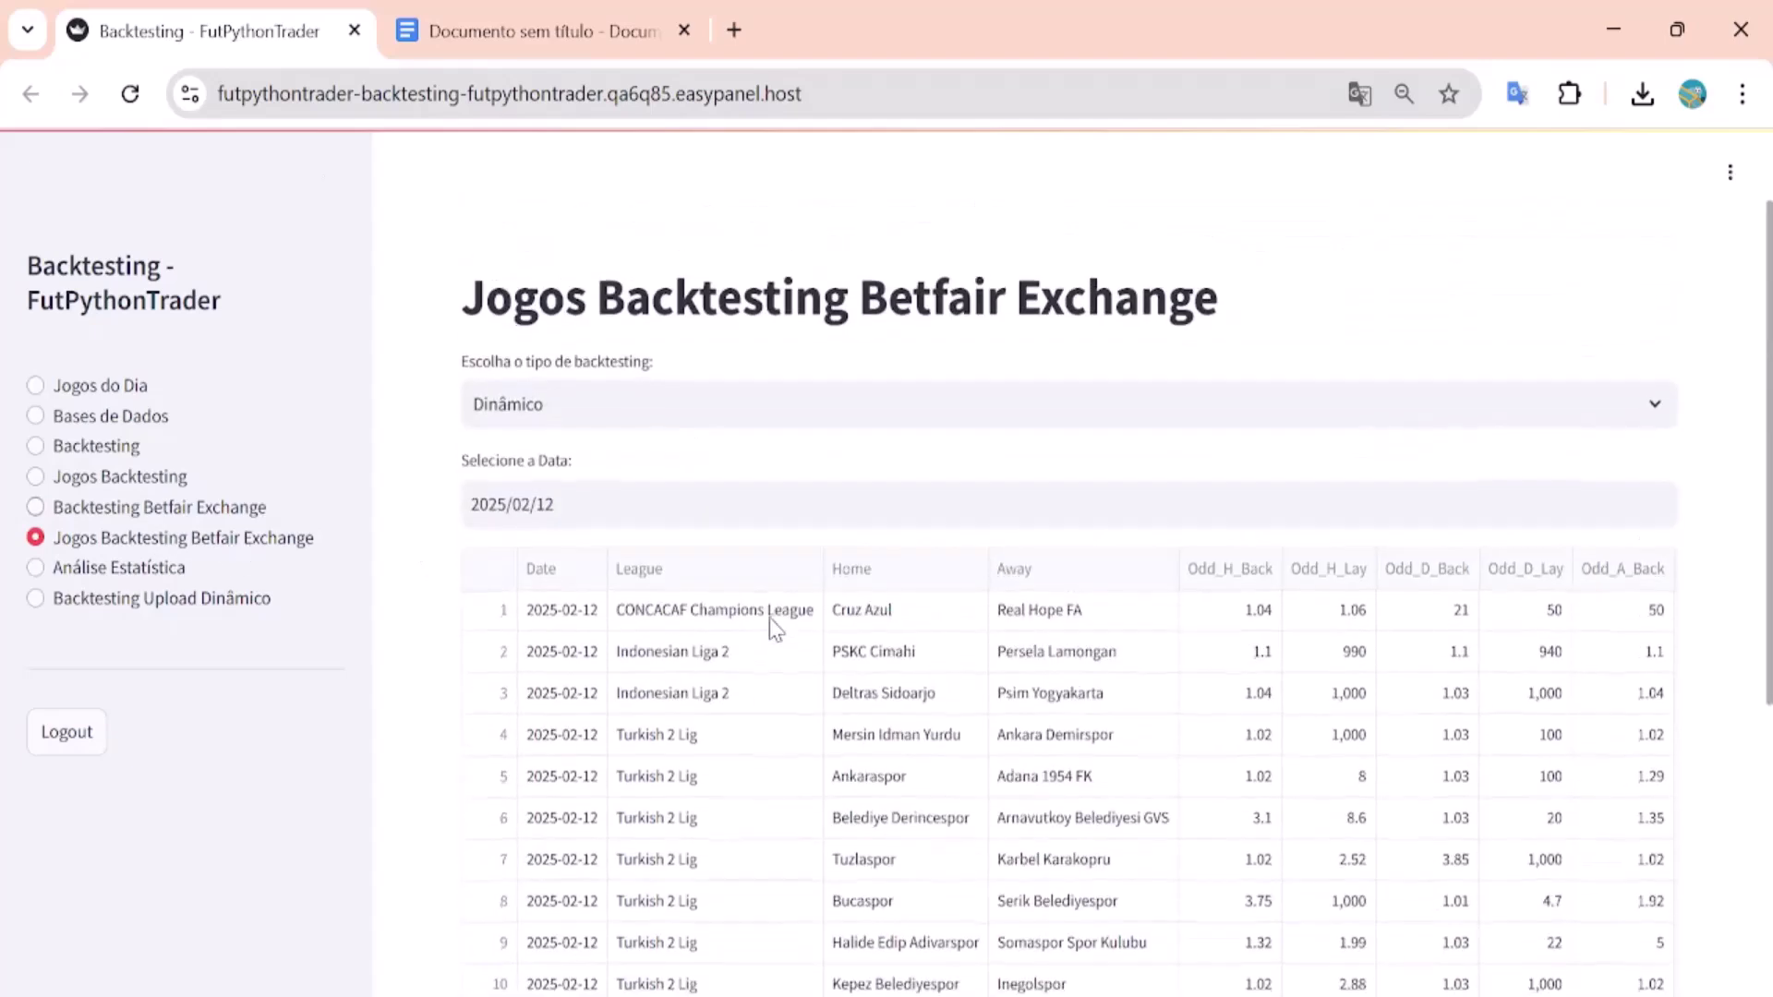
pyautogui.click(704, 407)
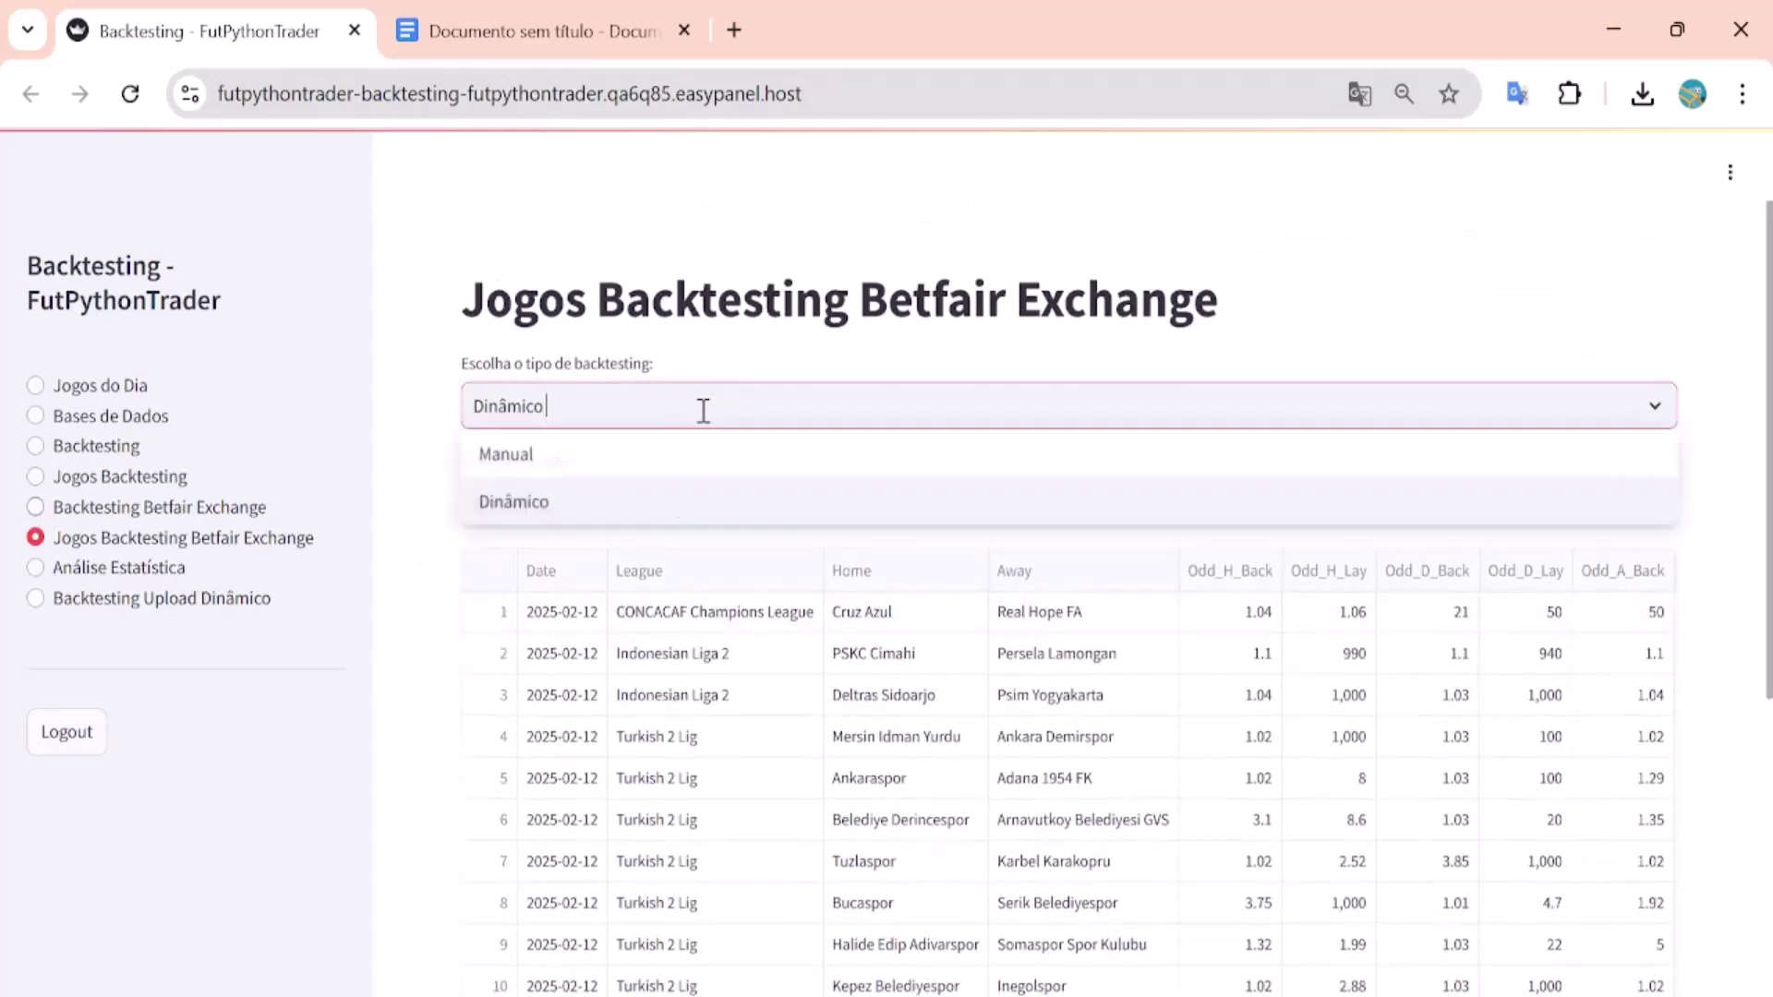
pyautogui.click(702, 389)
pyautogui.click(702, 390)
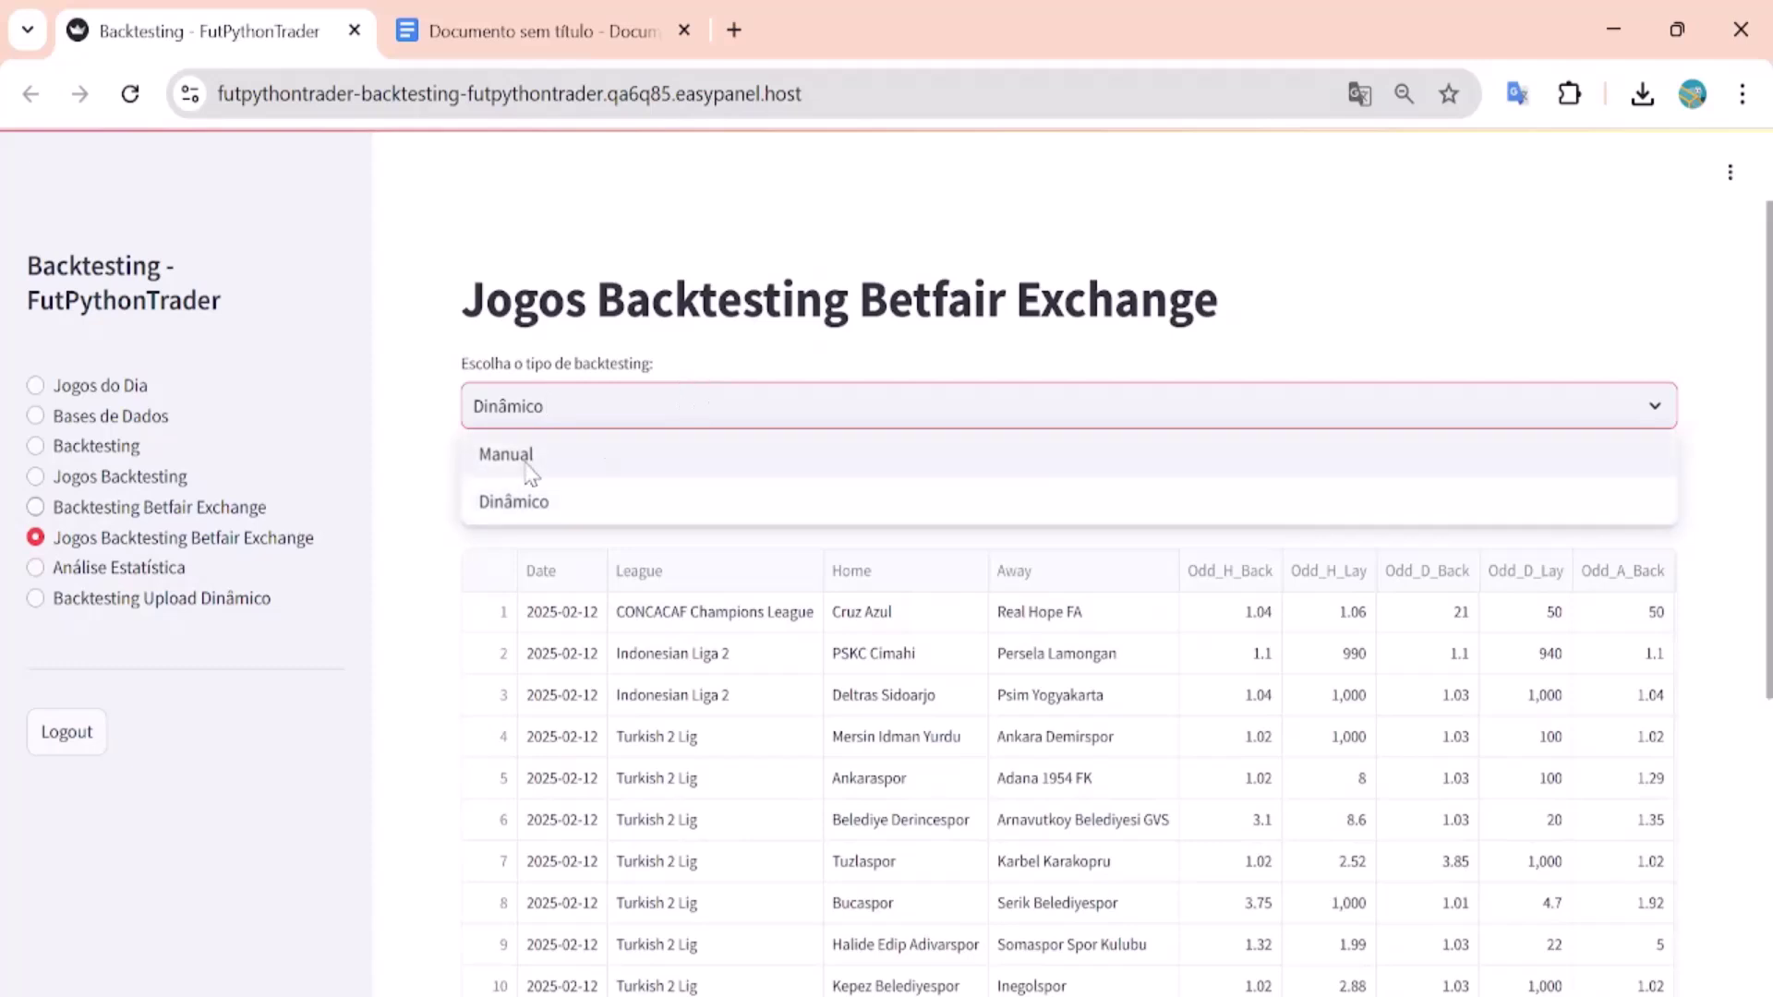
pyautogui.click(690, 362)
pyautogui.click(615, 407)
pyautogui.click(547, 452)
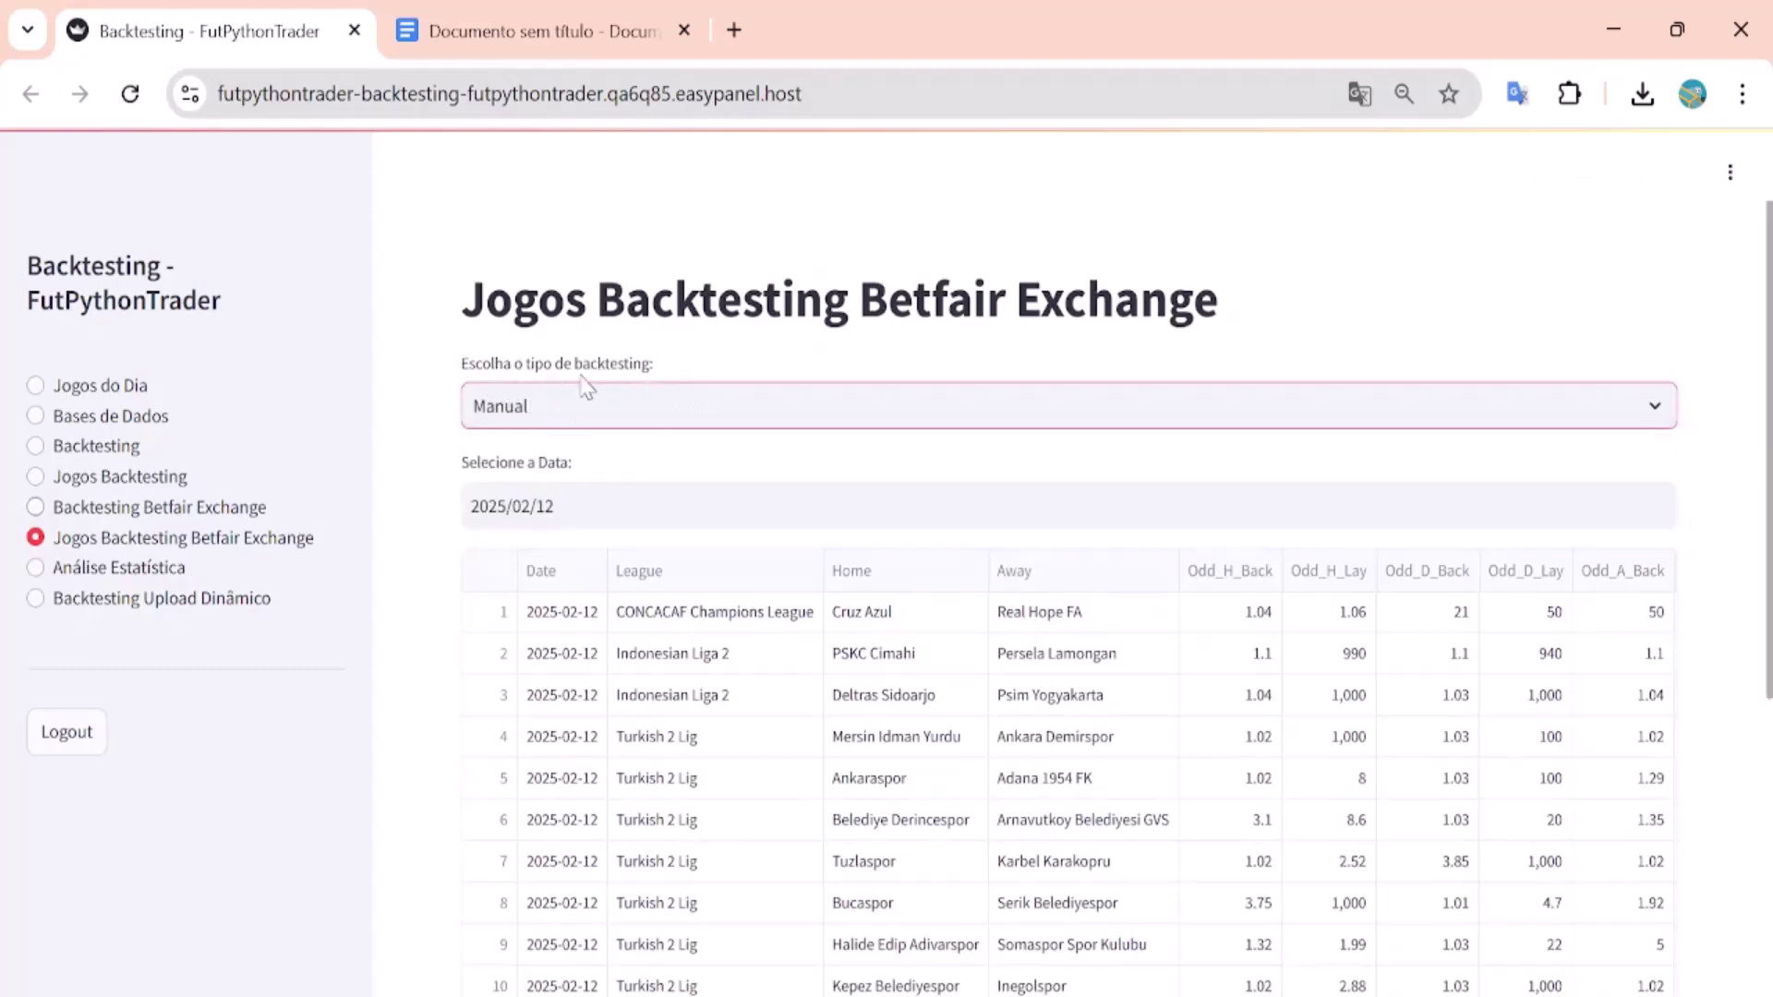
pyautogui.scroll(-5, 627, 452)
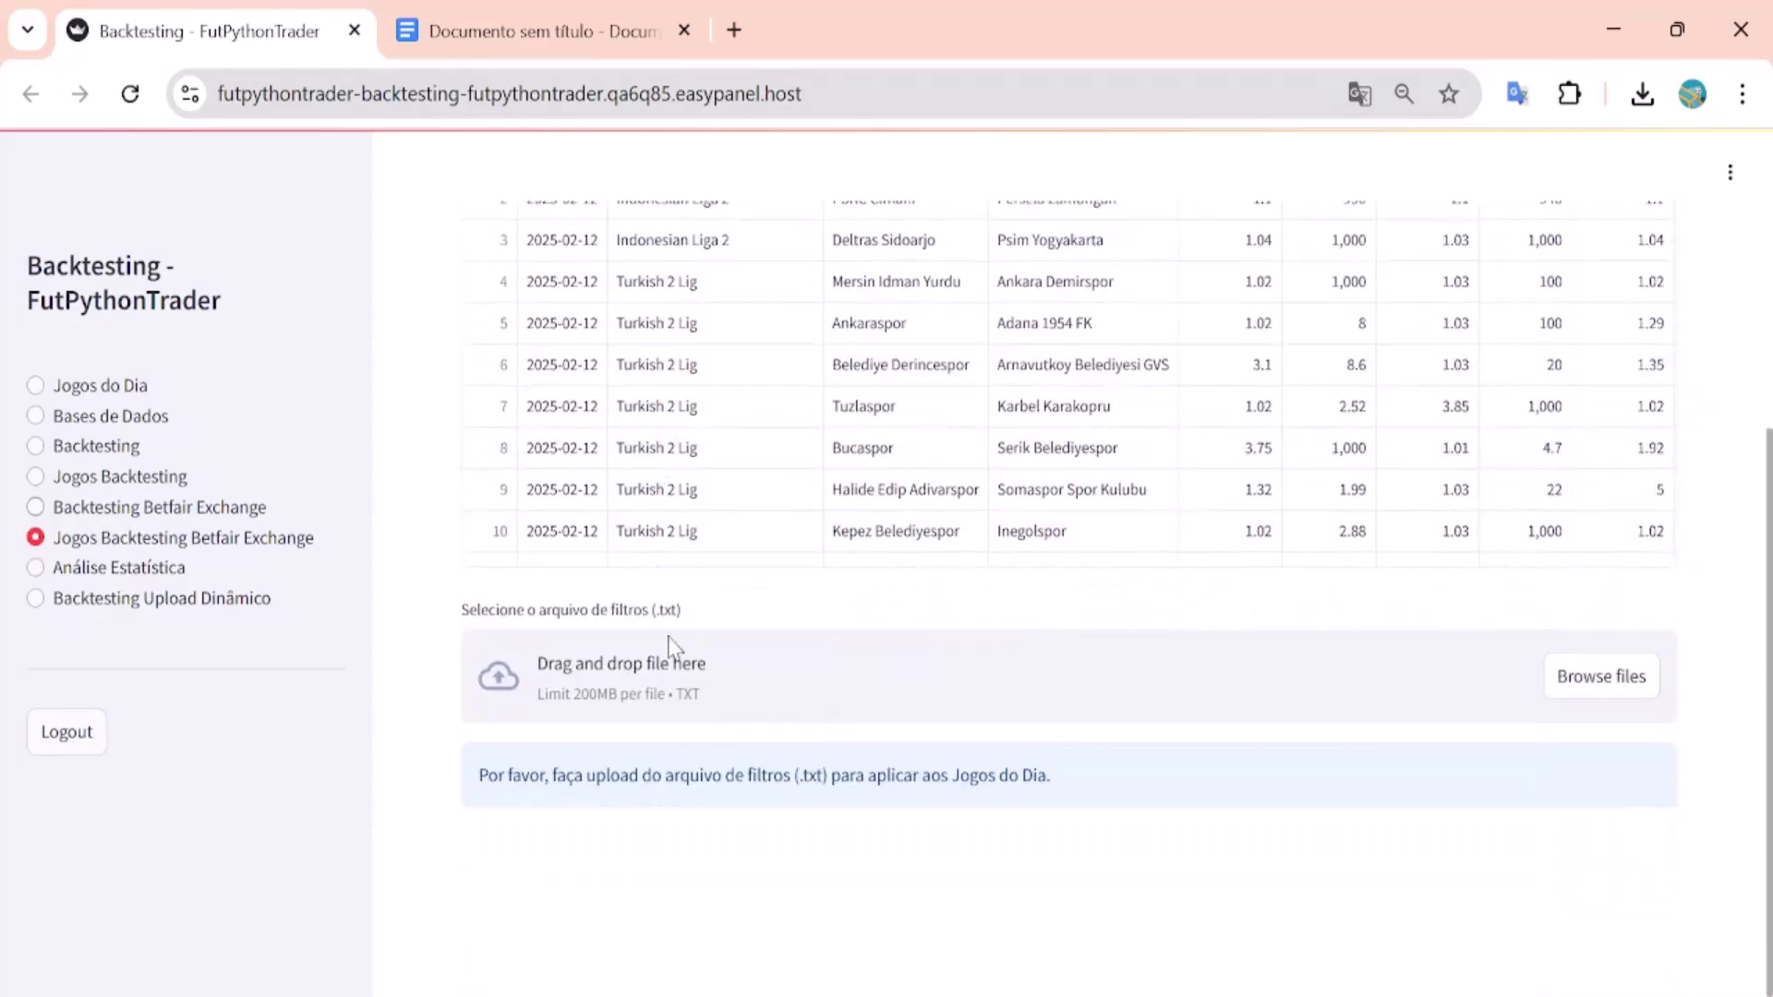
pyautogui.scroll(6, 689, 601)
pyautogui.scroll(-1, 627, 476)
# Step: Set the backtesting type for the Betfair Exchange games to Dinâmico and check the filter file upload area
pyautogui.click(589, 399)
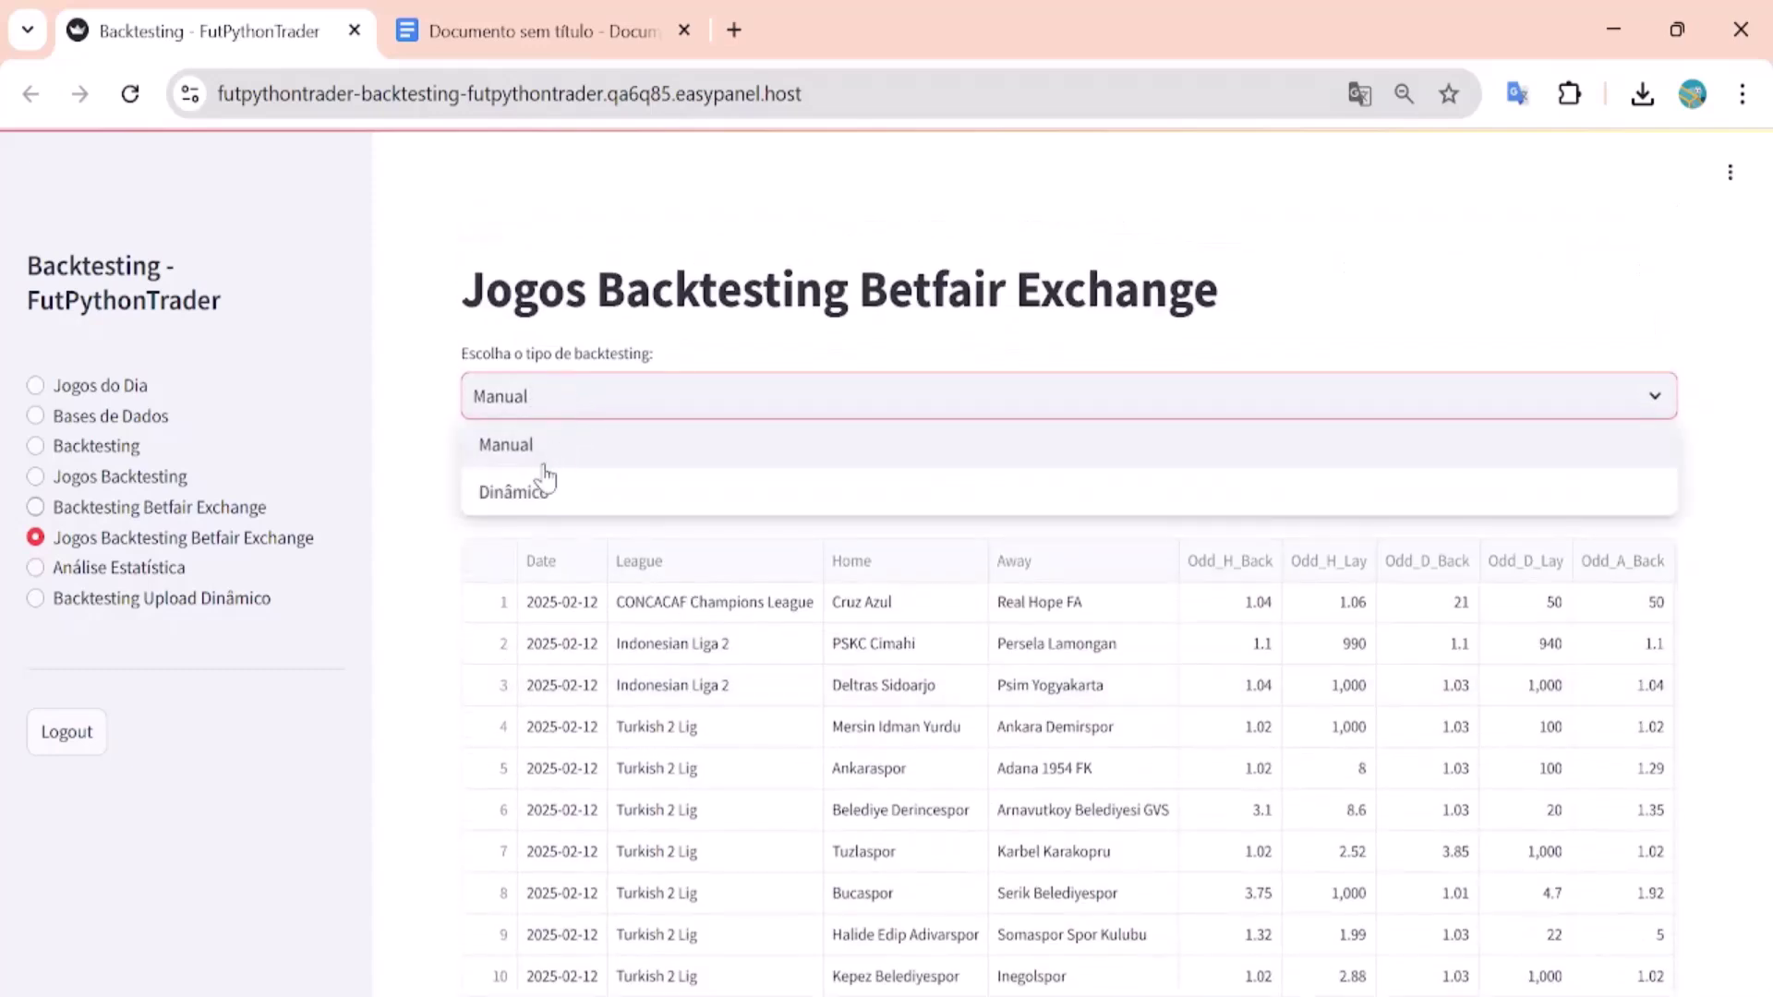
pyautogui.click(536, 489)
pyautogui.click(653, 346)
pyautogui.scroll(-5, 694, 533)
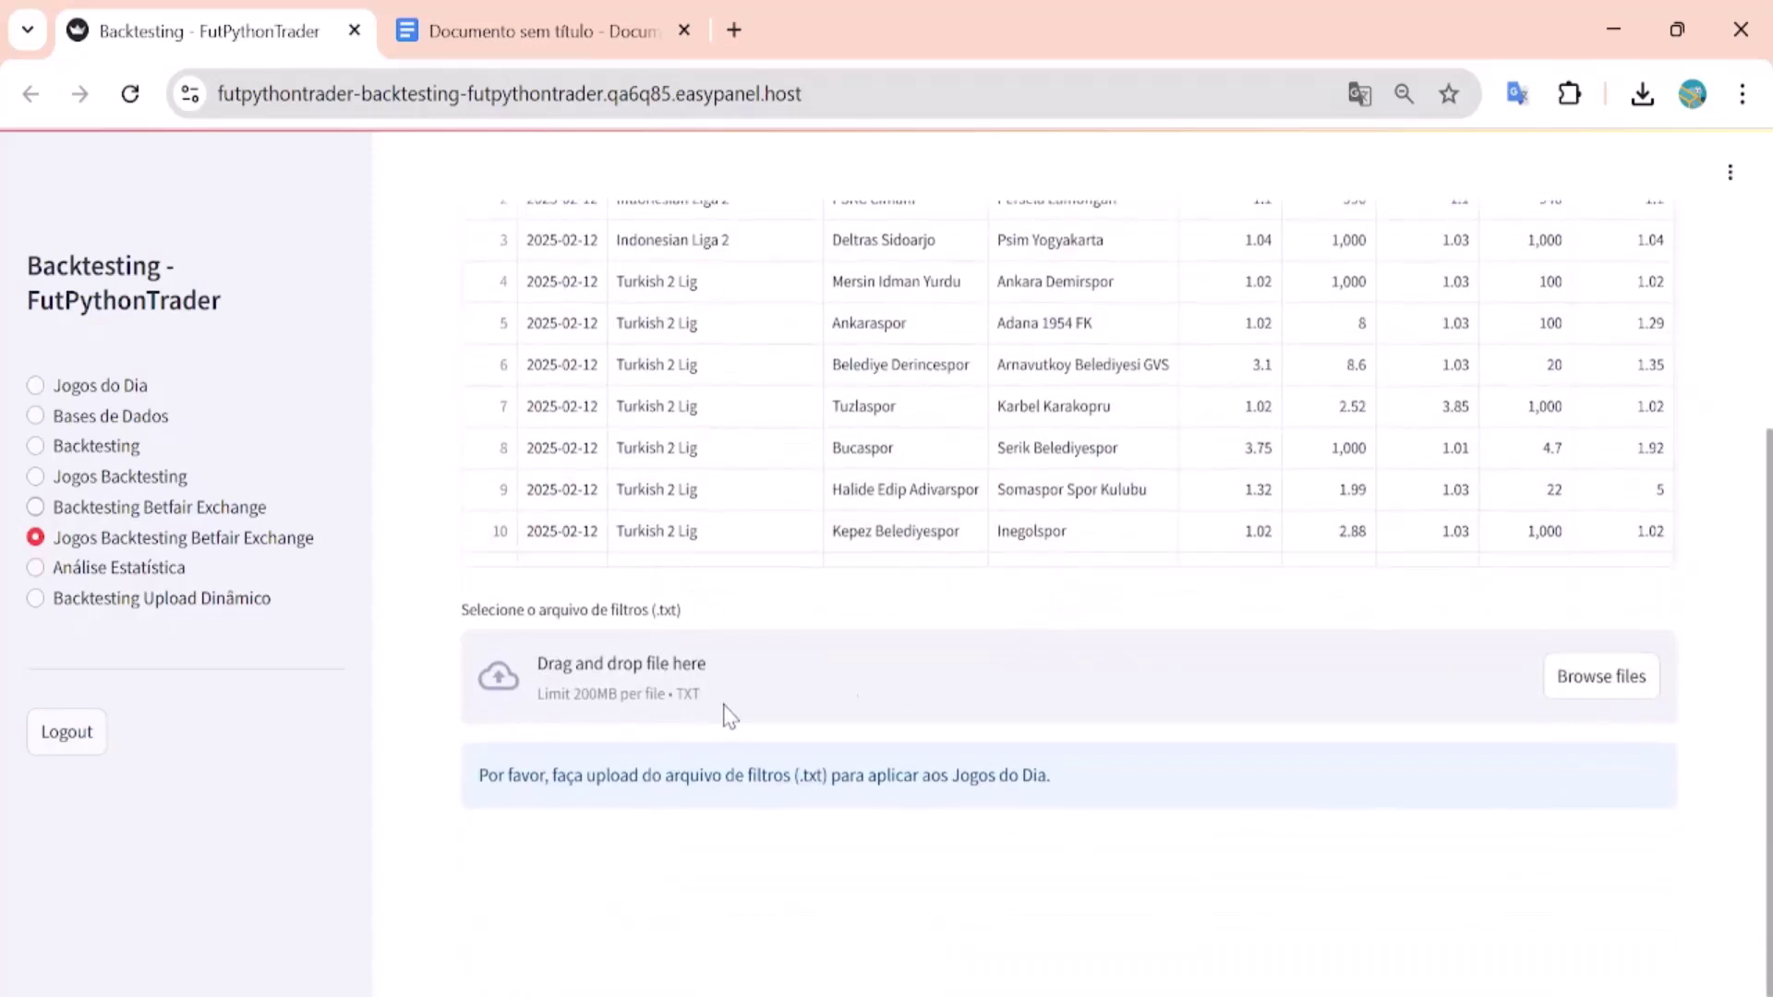
pyautogui.scroll(5, 582, 748)
# Step: Switch the games' backtesting type to Manual and back to Dinâmico, and view the filter file upload area
pyautogui.click(568, 410)
pyautogui.click(532, 462)
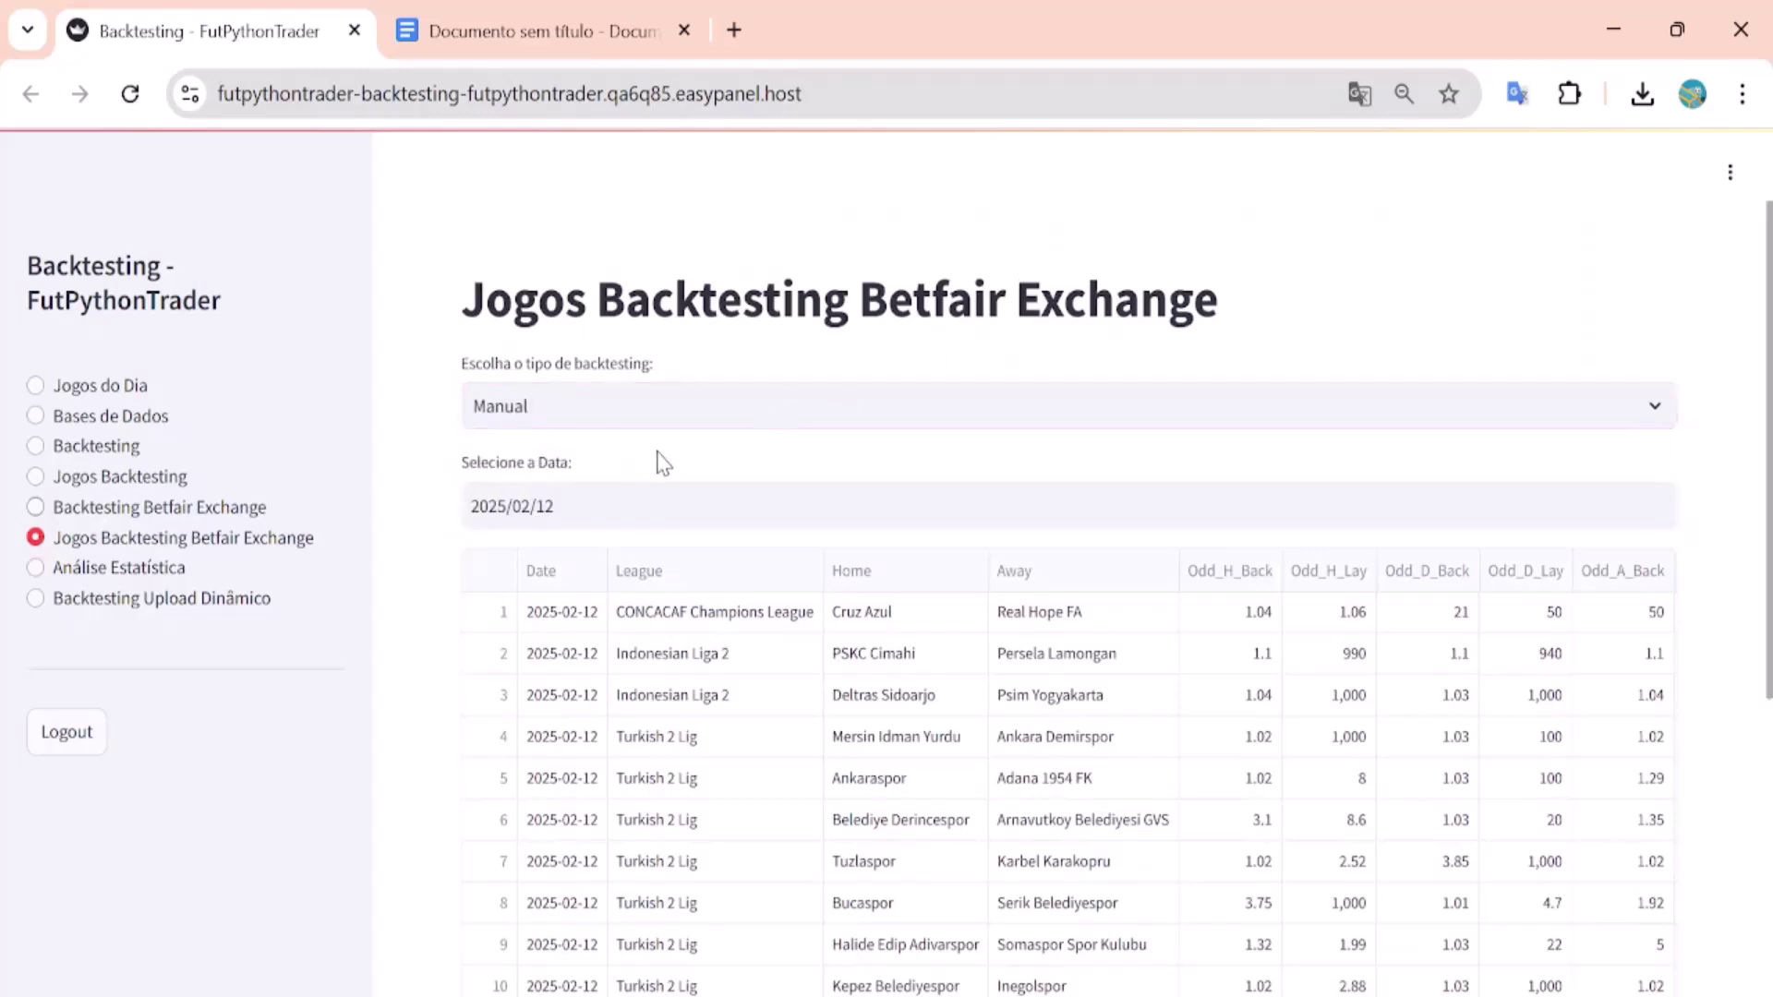
pyautogui.click(636, 413)
pyautogui.click(573, 503)
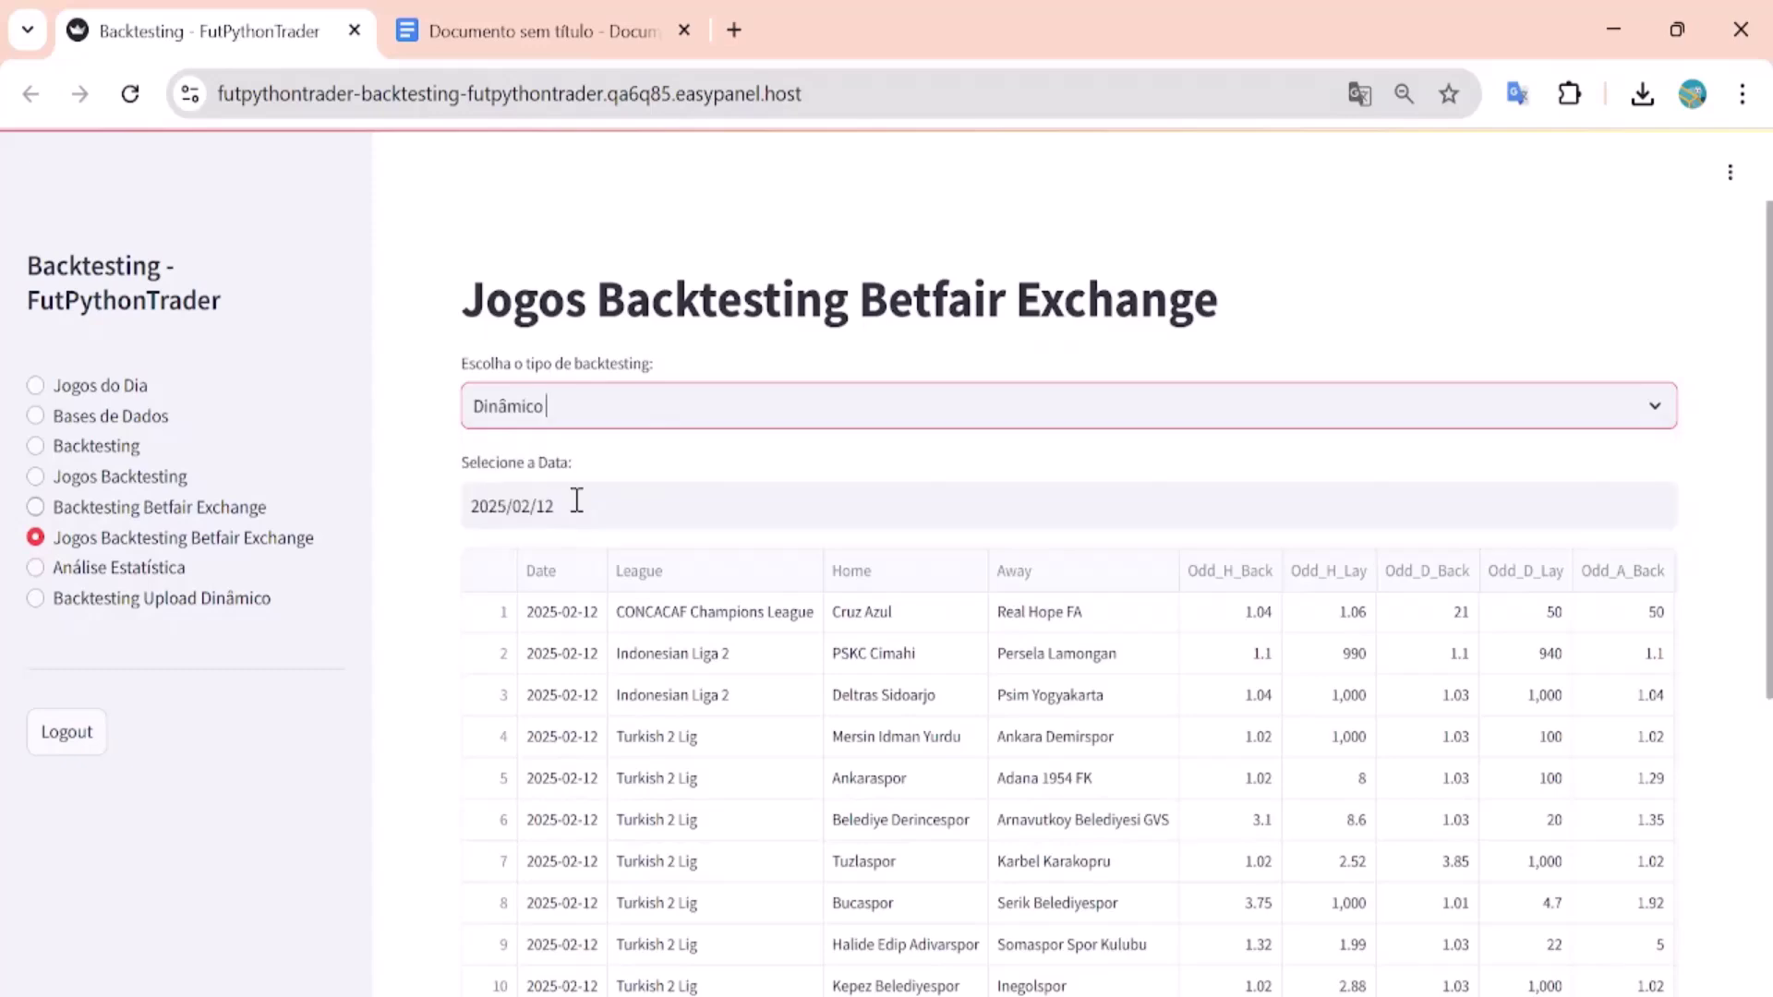
pyautogui.scroll(-5, 769, 523)
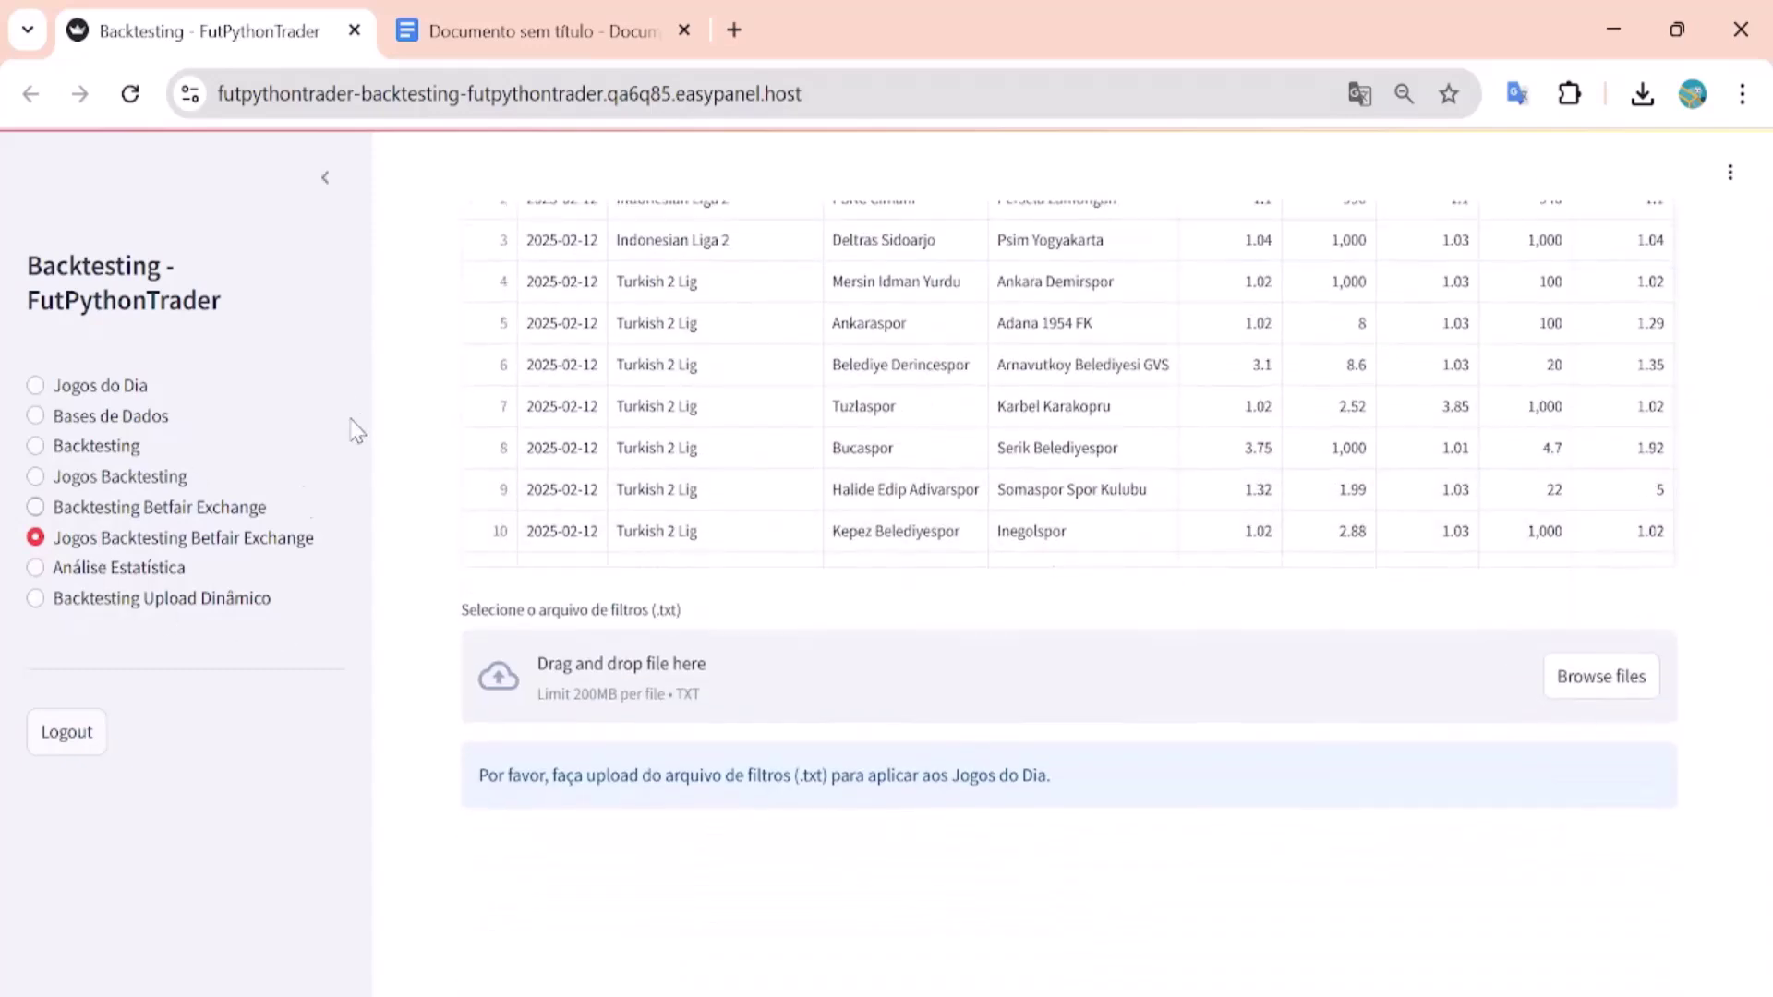
# Step: Open the Análise Estatística page and upload the file Backtesting_FutPythonTrader_Under25 FT (1).xlsx
pyautogui.click(162, 567)
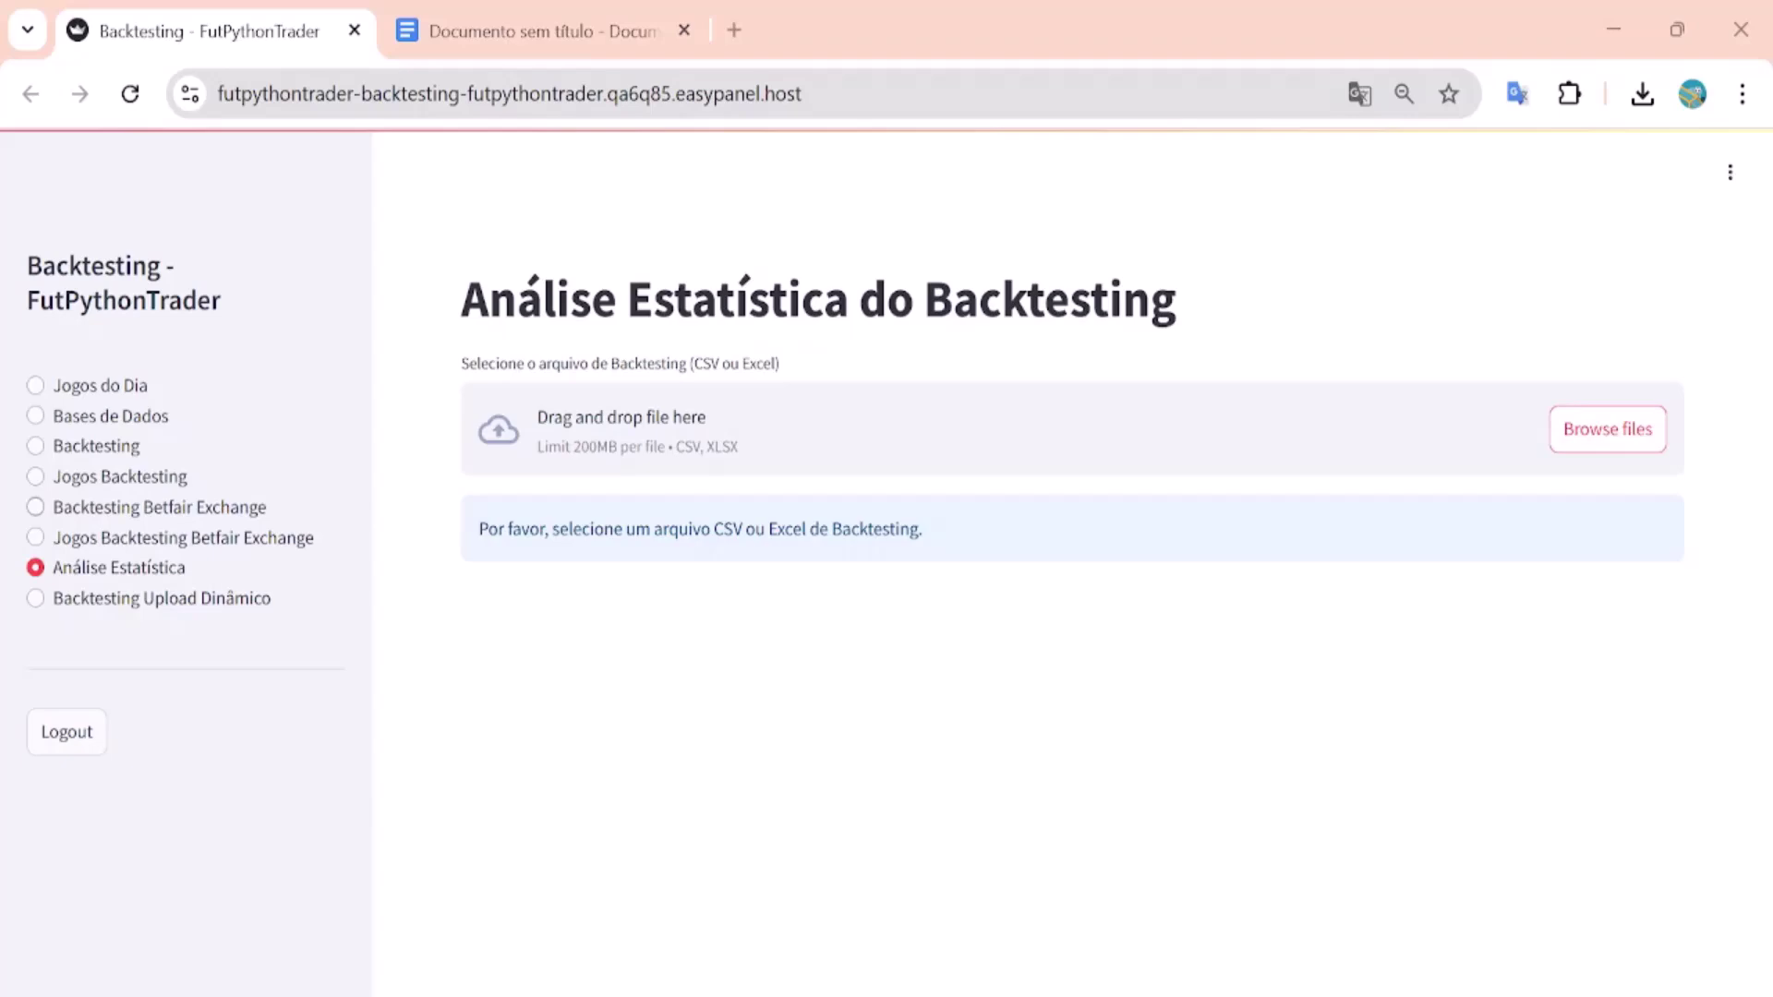
pyautogui.click(1193, 531)
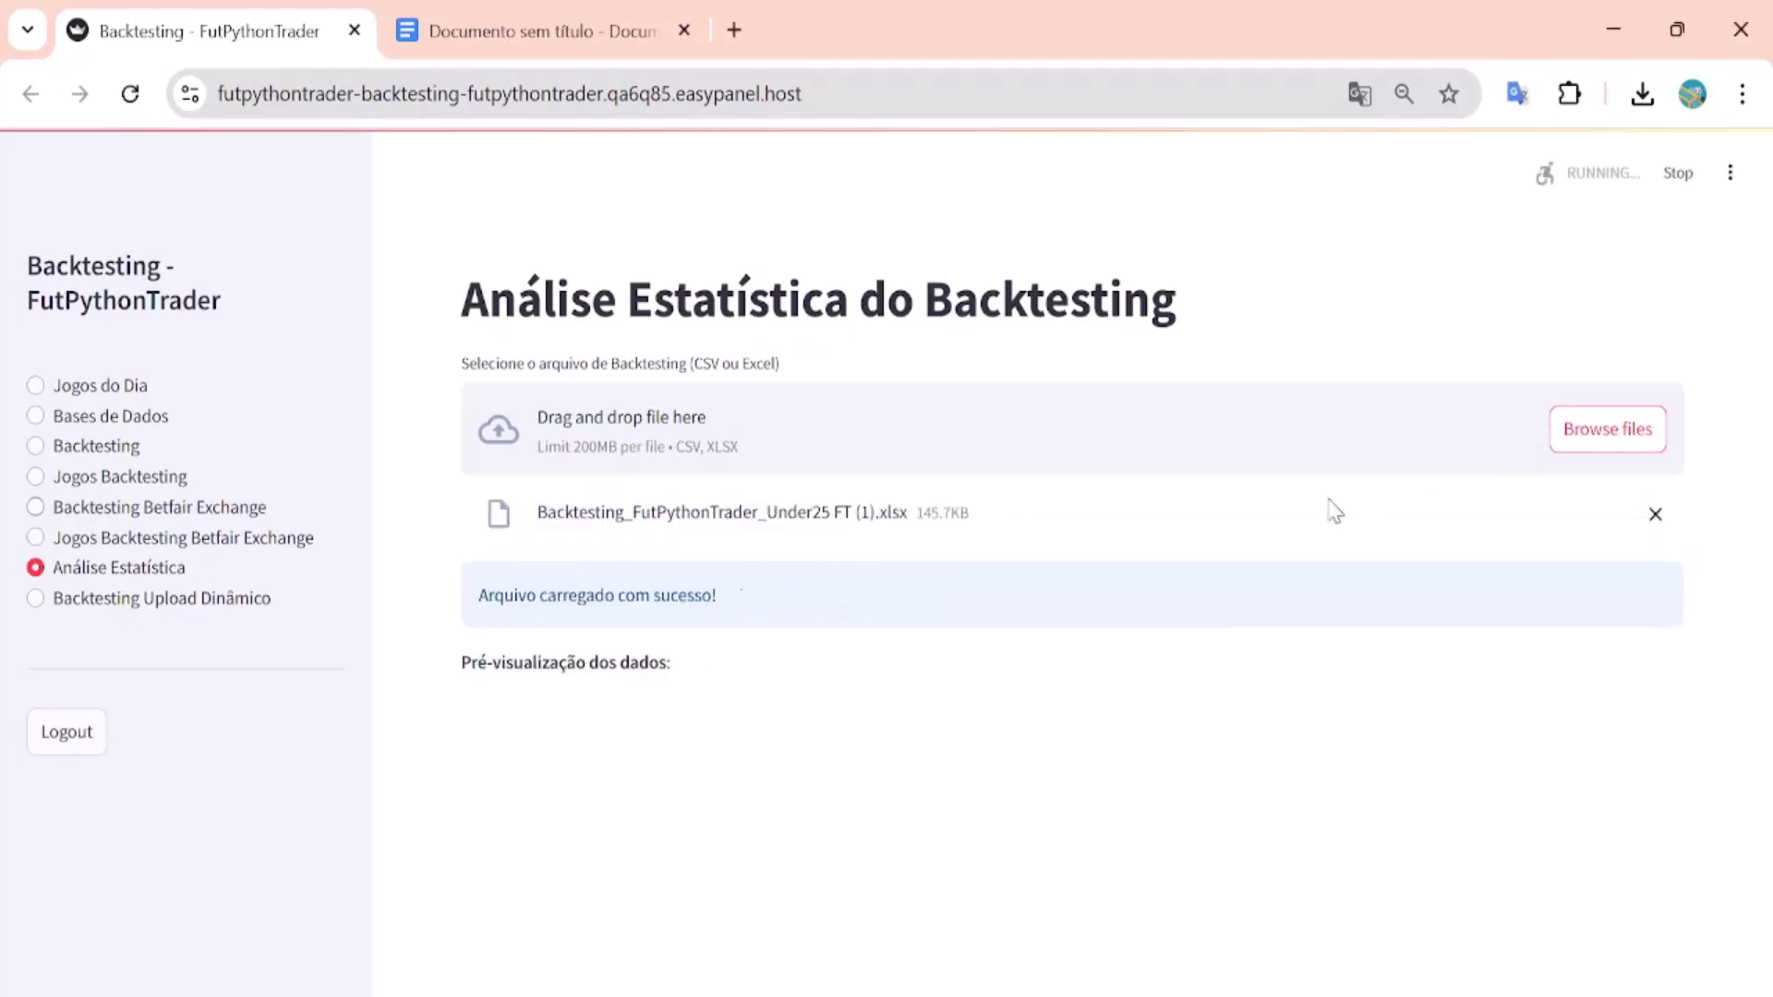
# Step: Examine the statistical analysis of the uploaded backtest: accumulated and monthly profit charts, general method statistics and OLS regression results
pyautogui.scroll(-10, 605, 746)
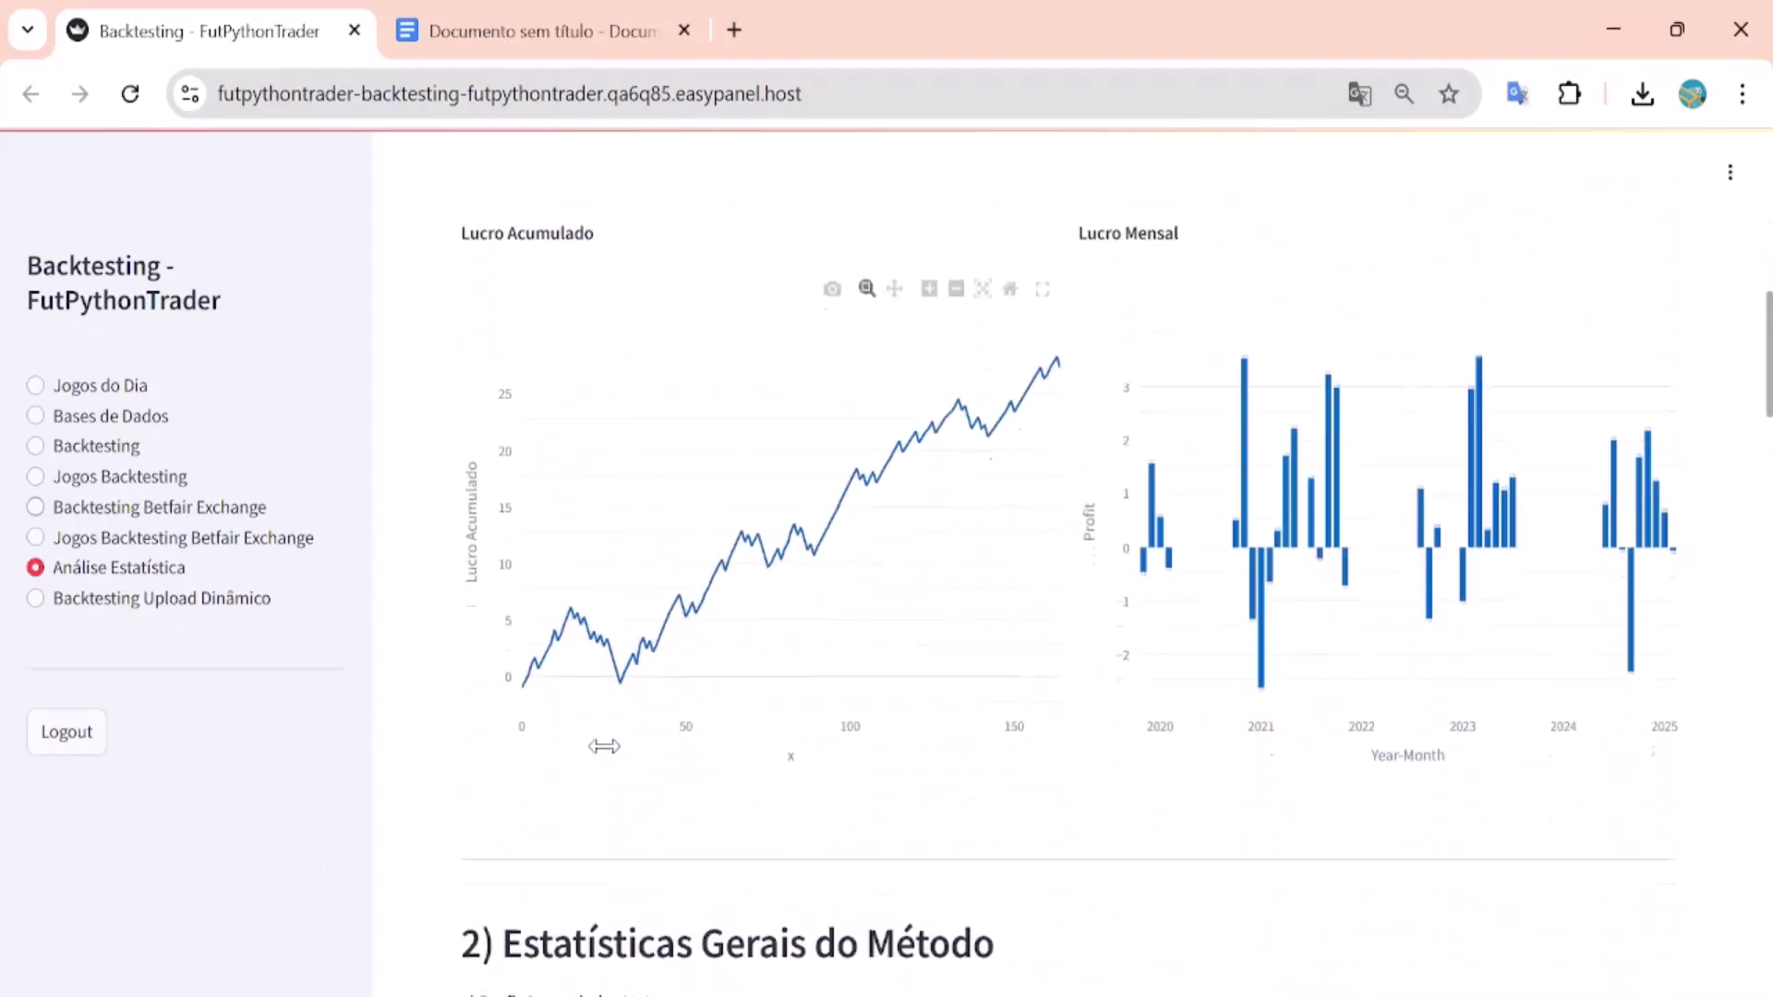
pyautogui.scroll(-5, 903, 614)
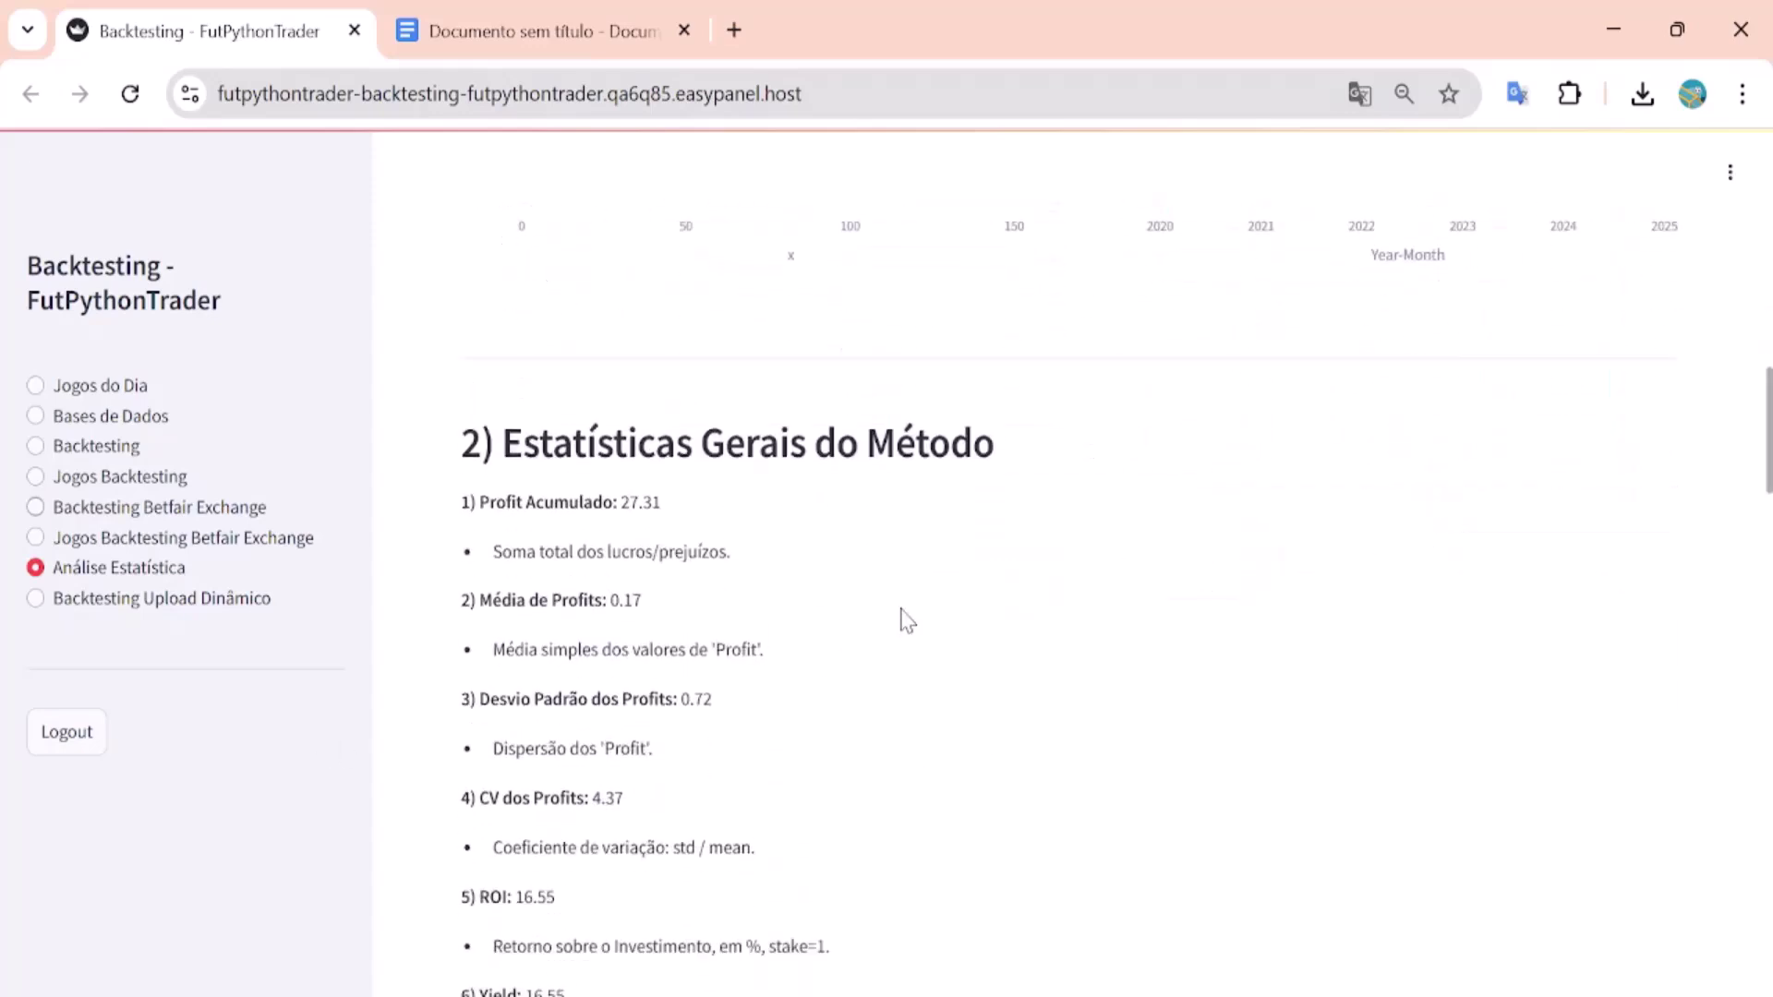
pyautogui.scroll(6, 903, 614)
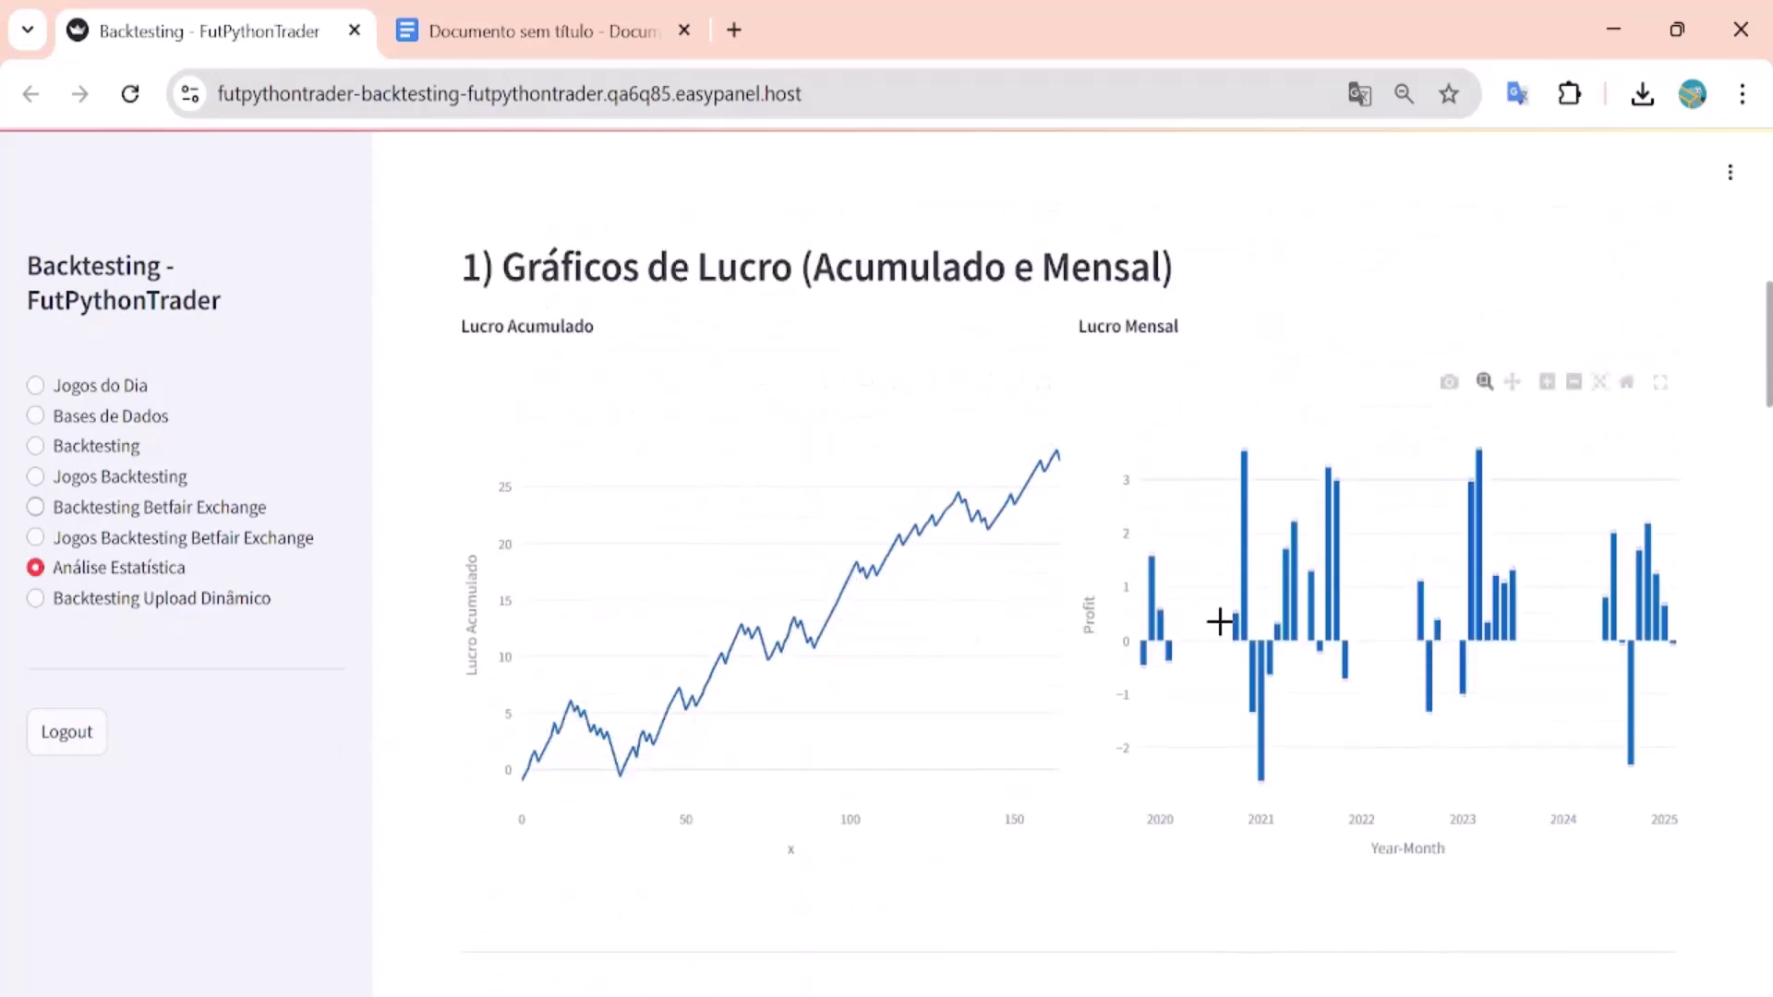
pyautogui.scroll(-12, 1202, 625)
pyautogui.scroll(-15, 721, 462)
pyautogui.scroll(-11, 933, 508)
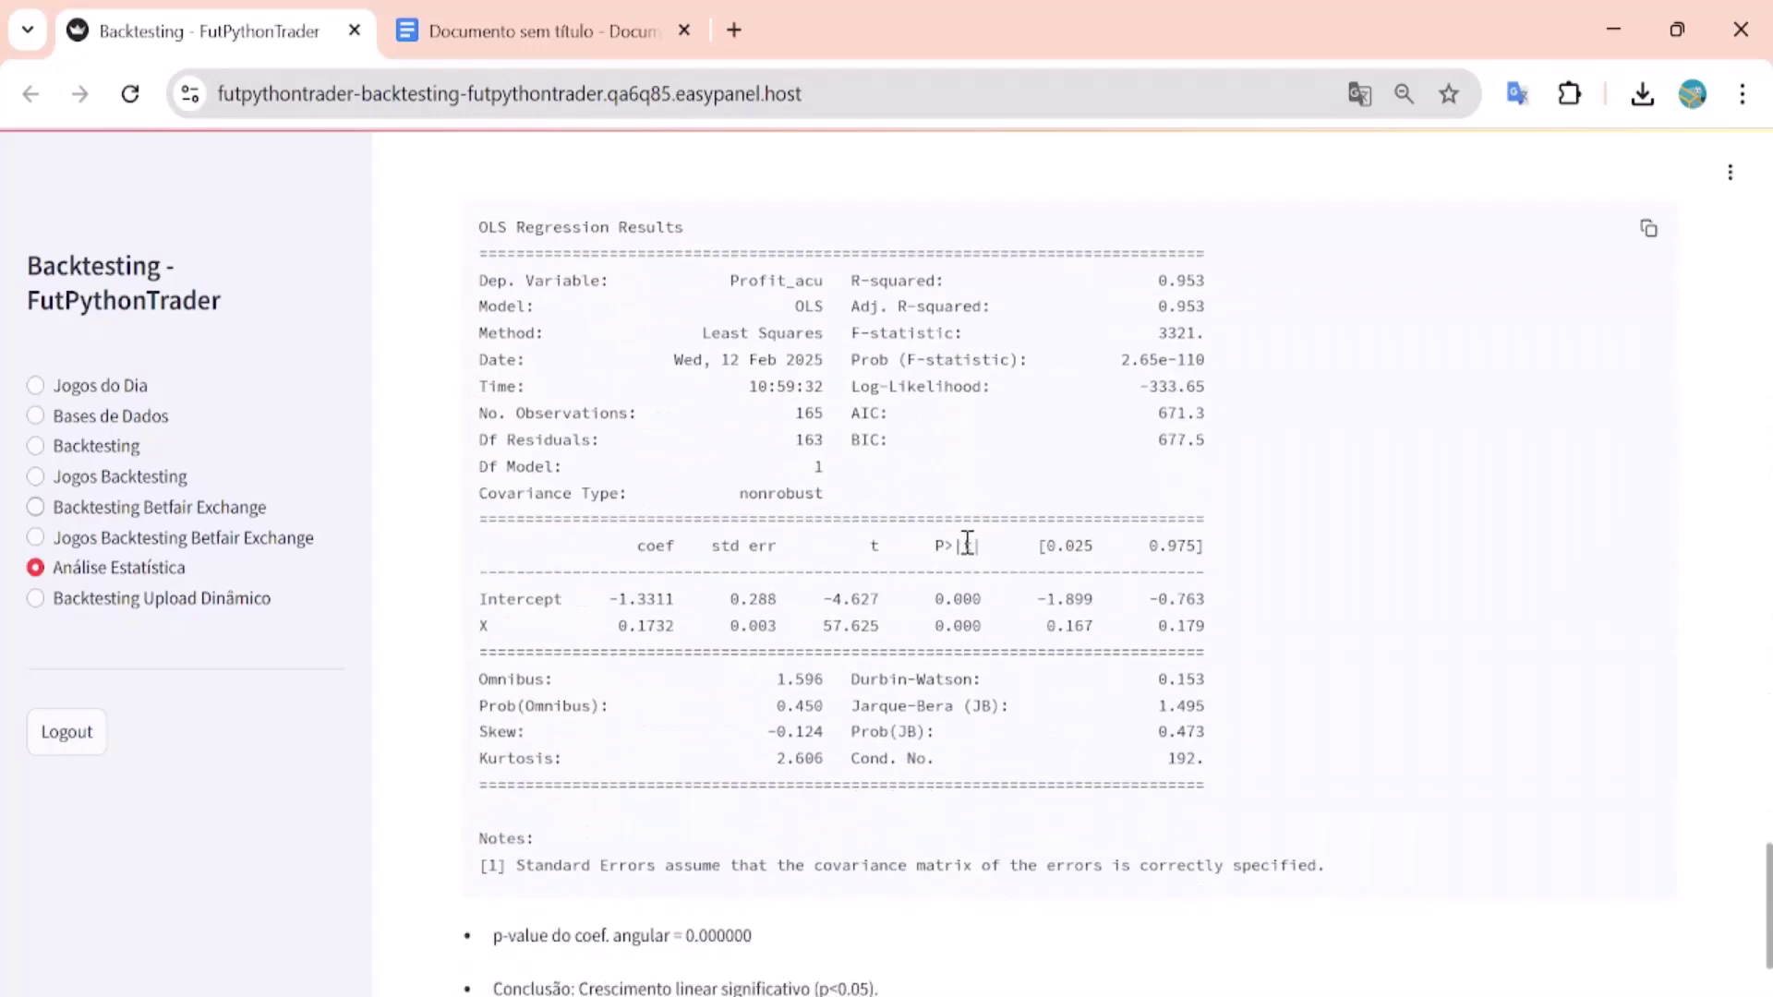
pyautogui.scroll(13, 966, 543)
pyautogui.scroll(20, 969, 554)
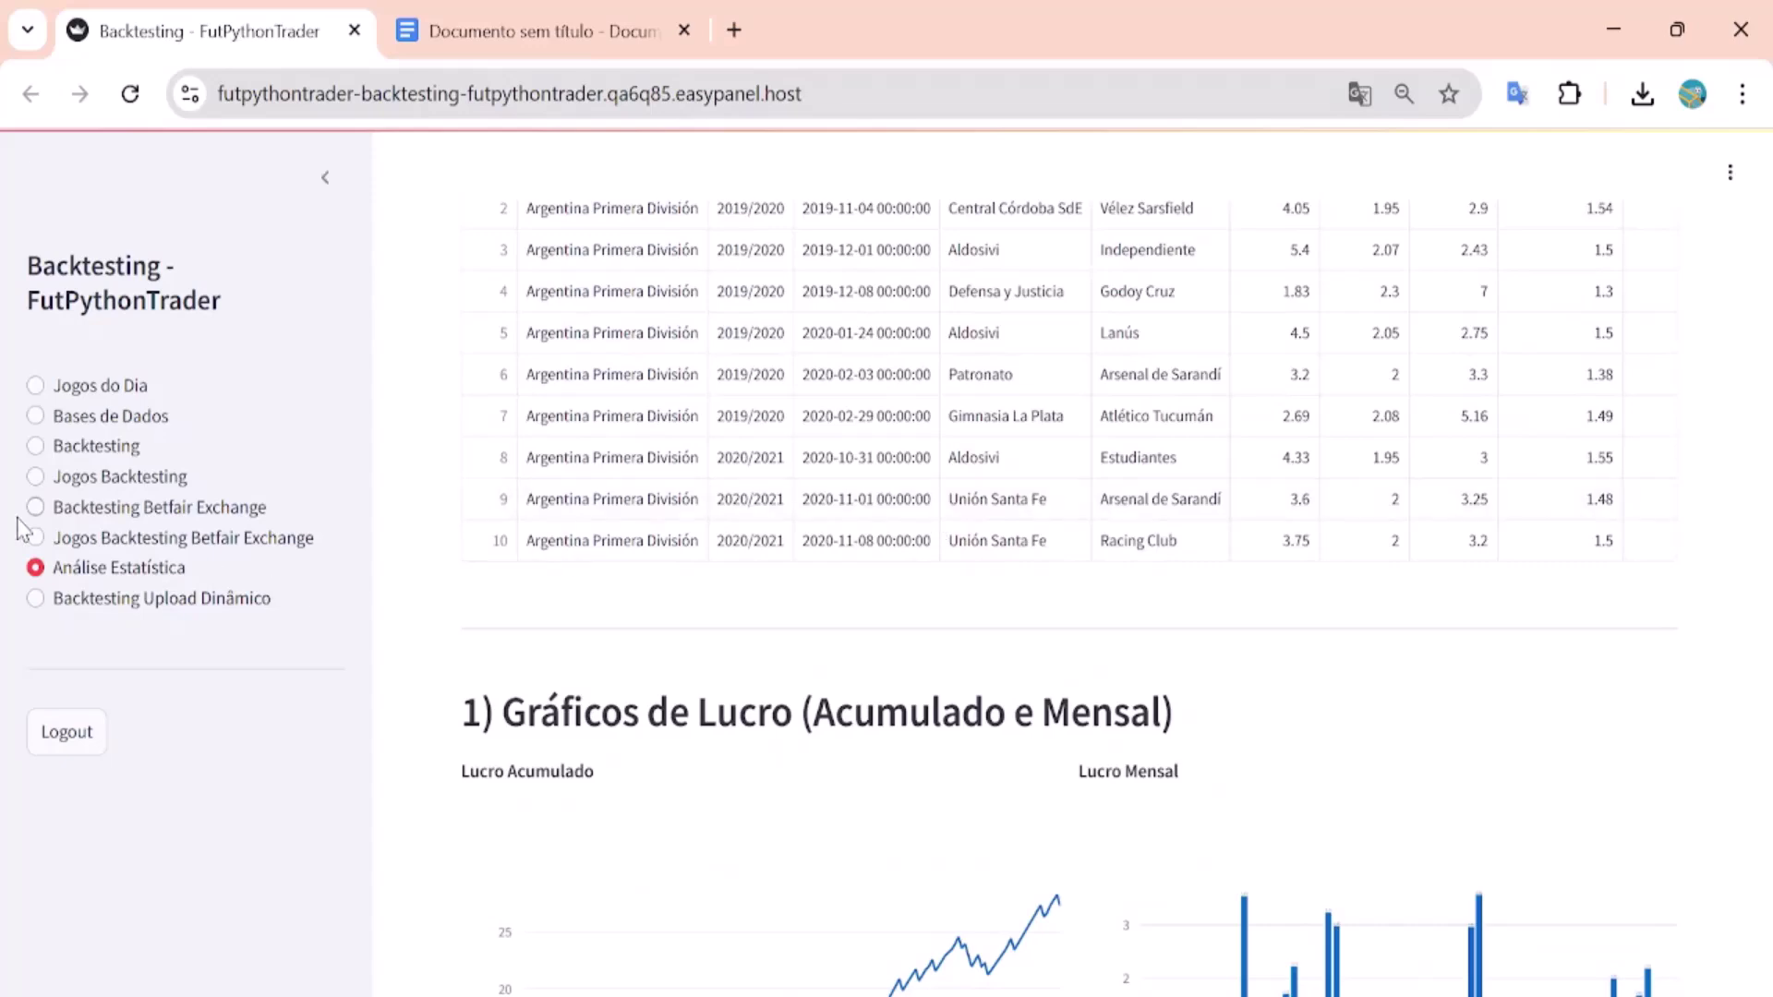
pyautogui.scroll(5, 902, 527)
pyautogui.scroll(2, 902, 527)
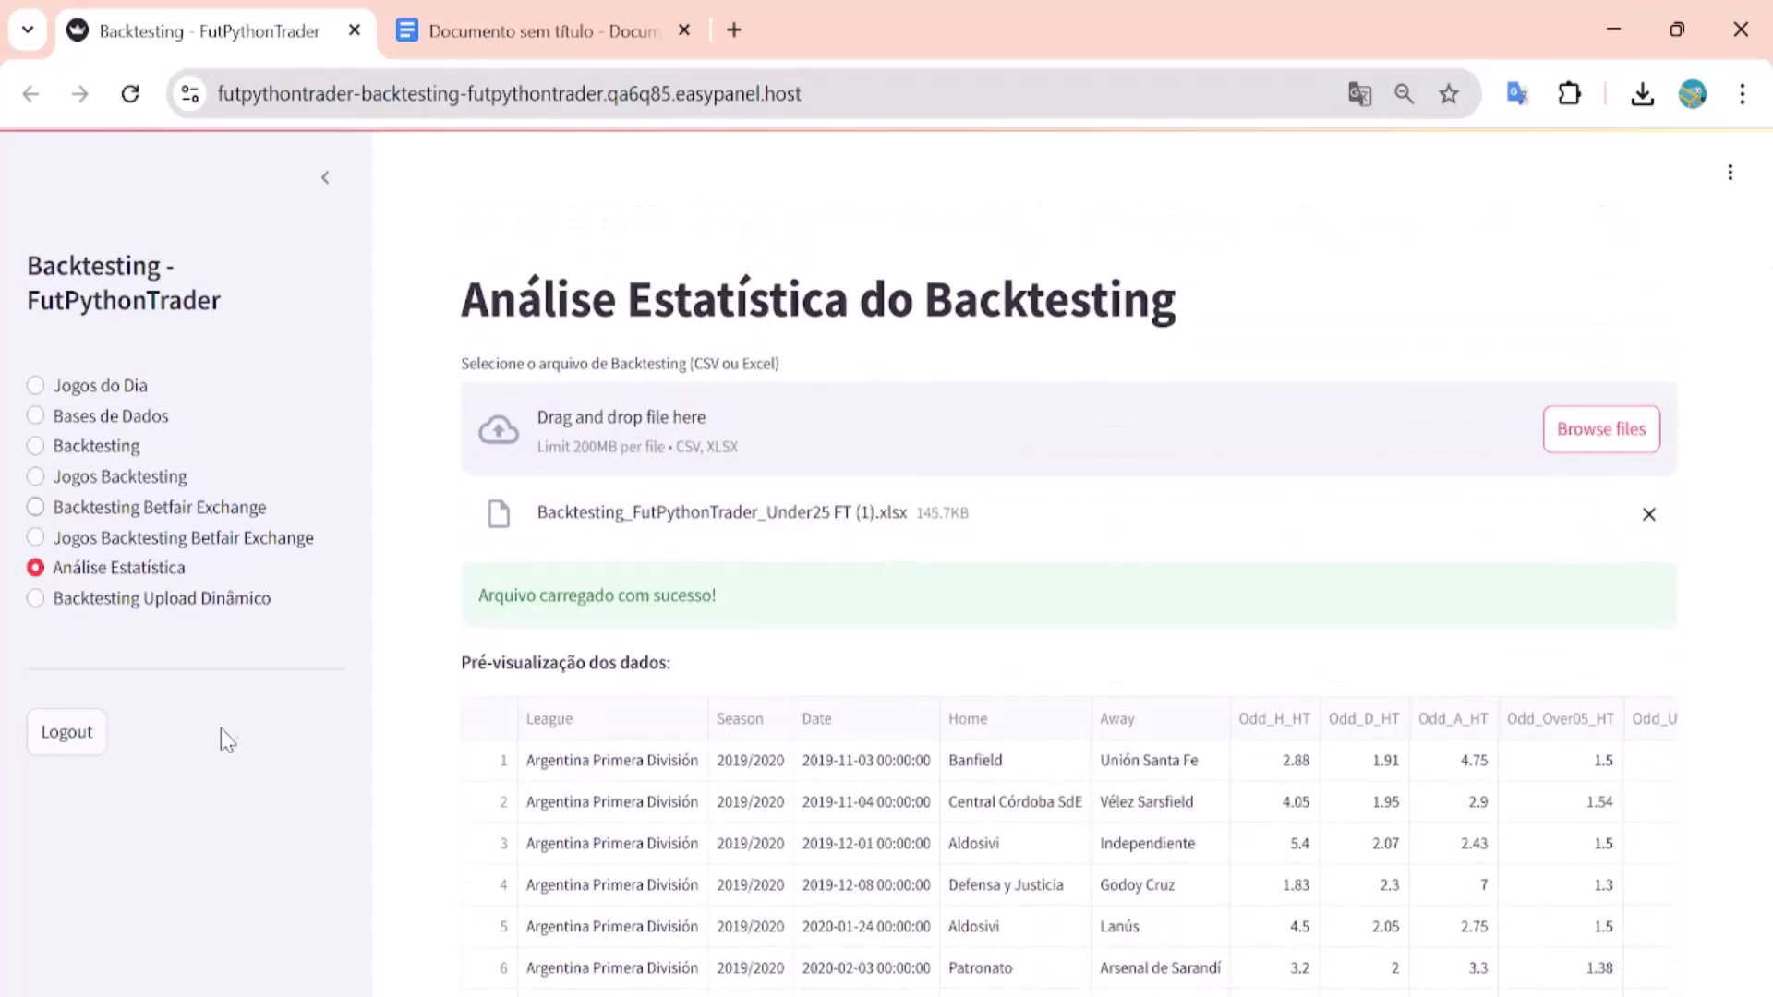
# Step: Log out of the backtesting application
pyautogui.click(60, 730)
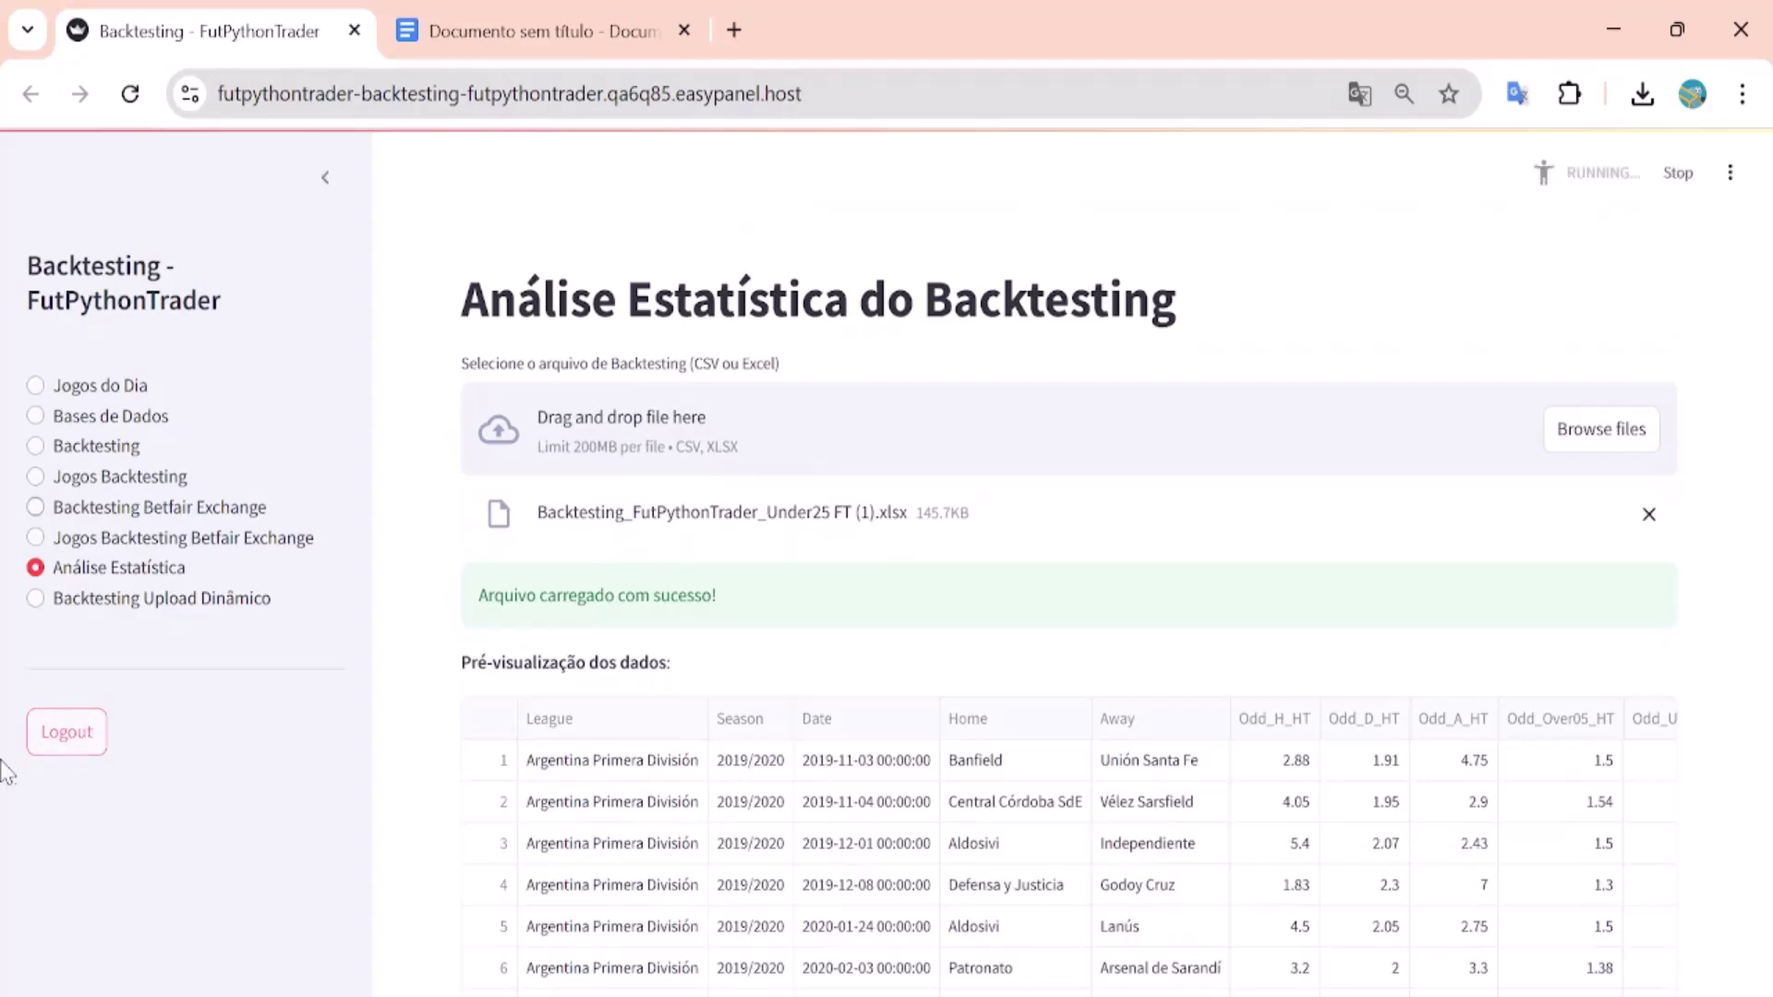
pyautogui.click(59, 732)
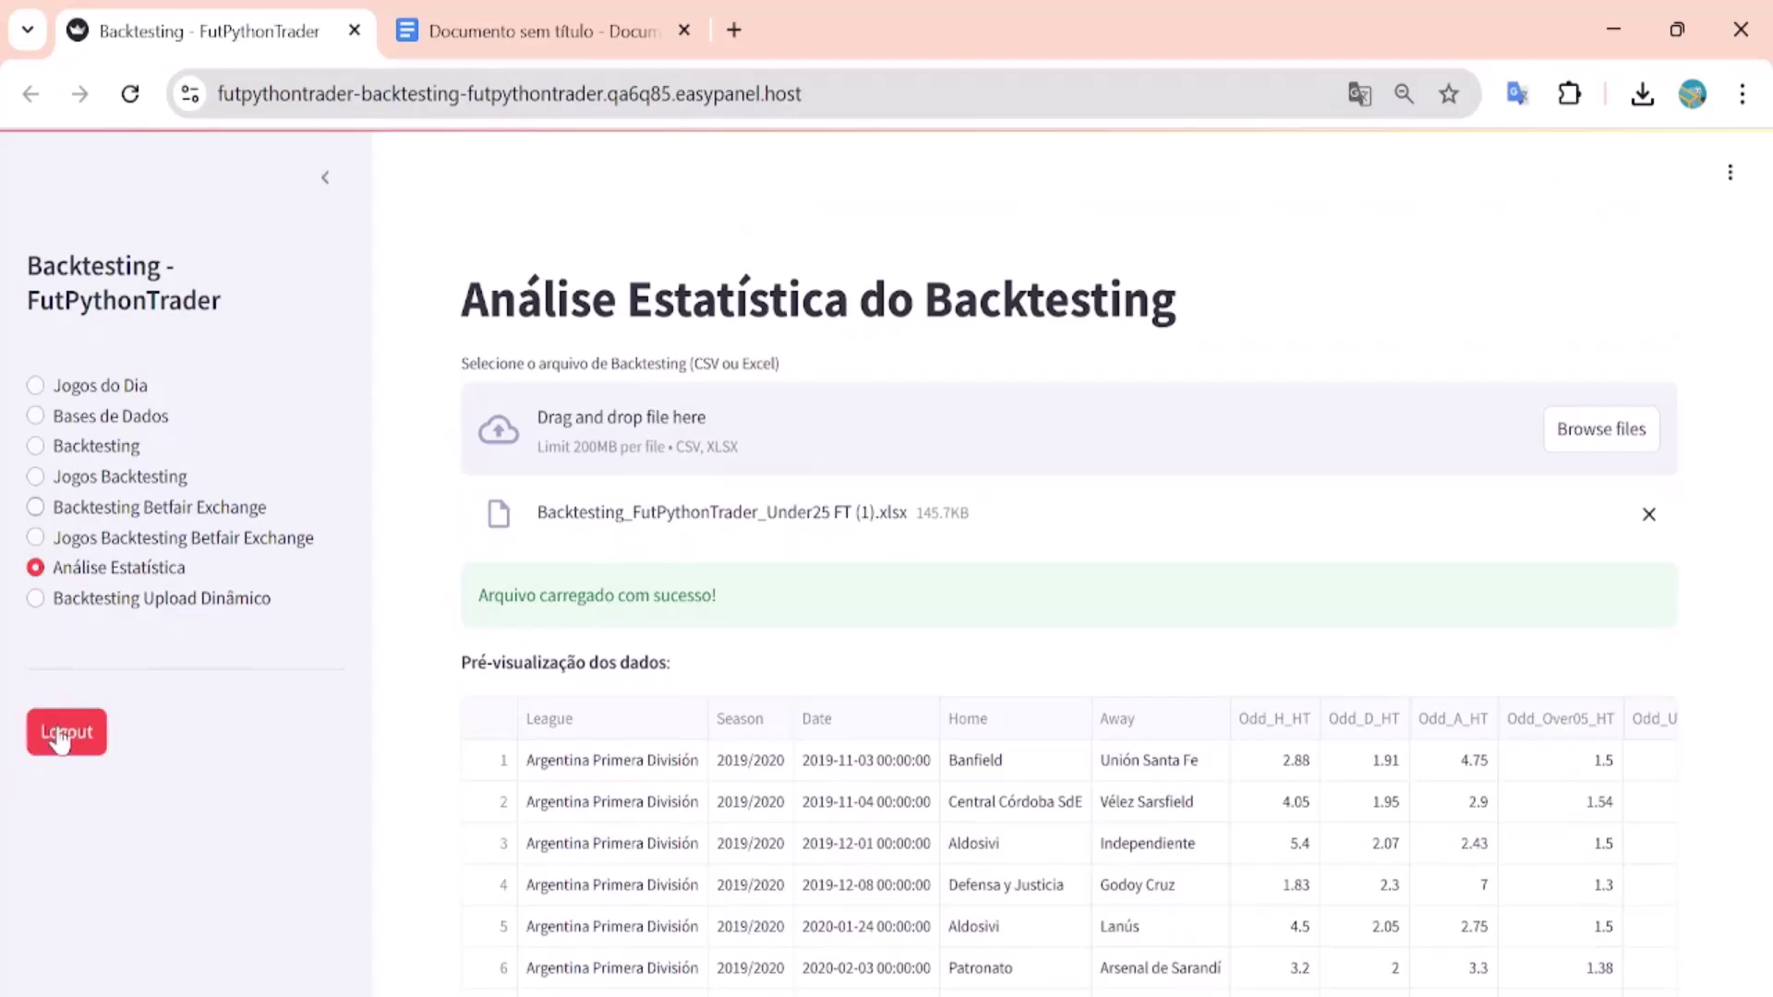